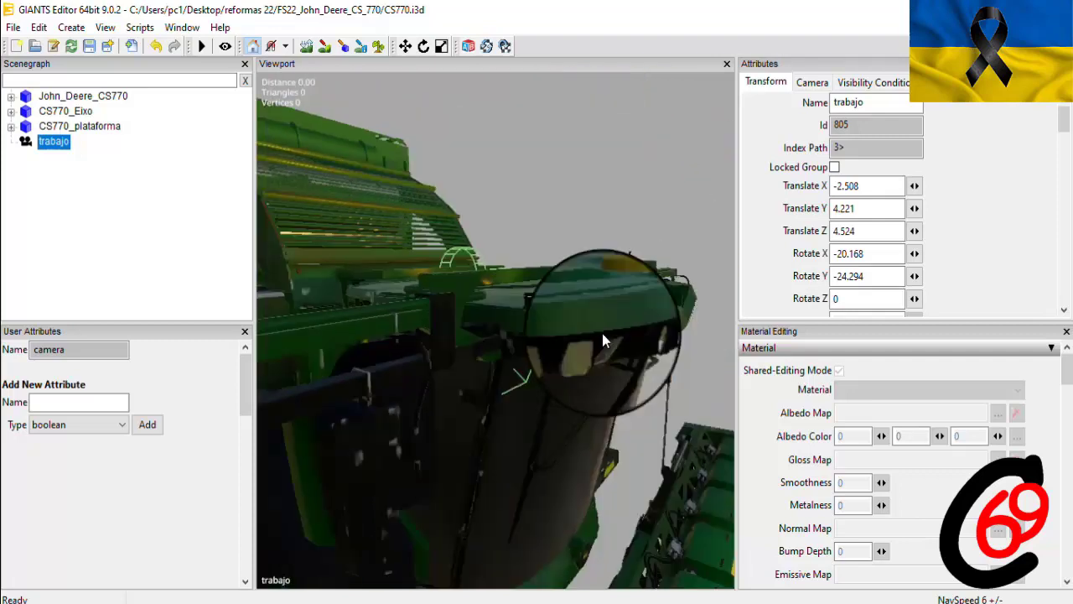
Switch to File Explorer and open the Farming Simulator 22 folder under Archivos de programa (x86)\Steam\steamapps\common on drive C:
{"action": "right_click_drag", "start_coordinate": [602, 333], "coordinate": [554, 481]}
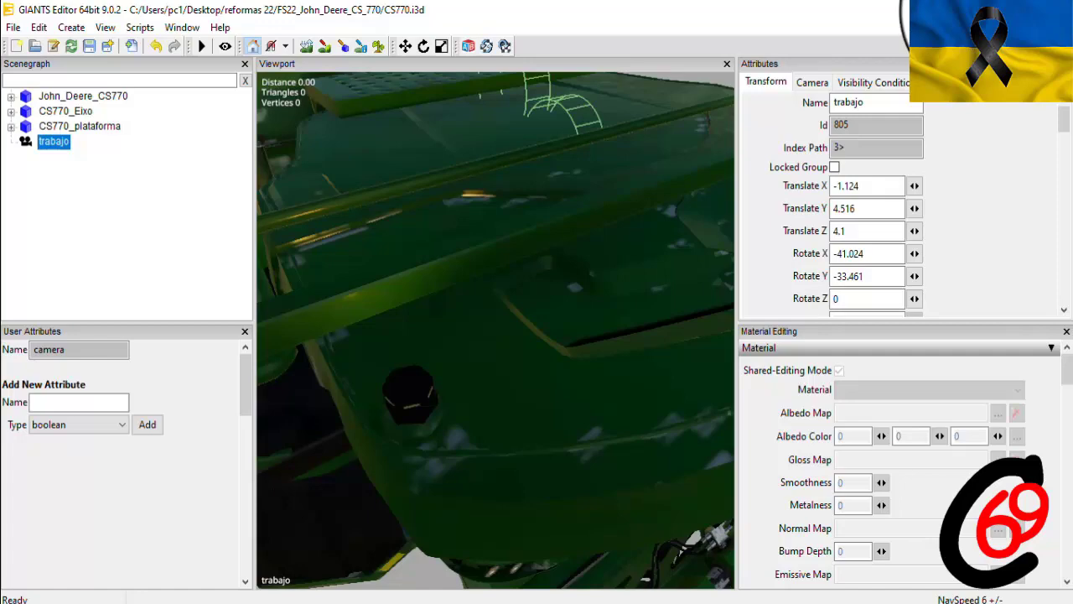
{"action": "key", "text": "alt+Tab"}
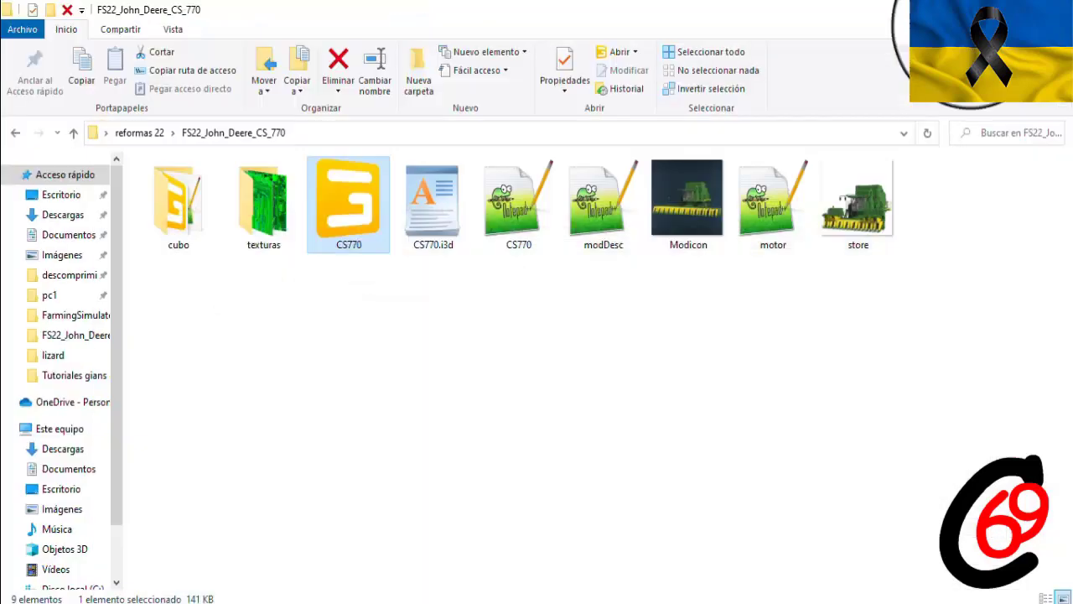
{"action": "mouse_move", "coordinate": [413, 599]}
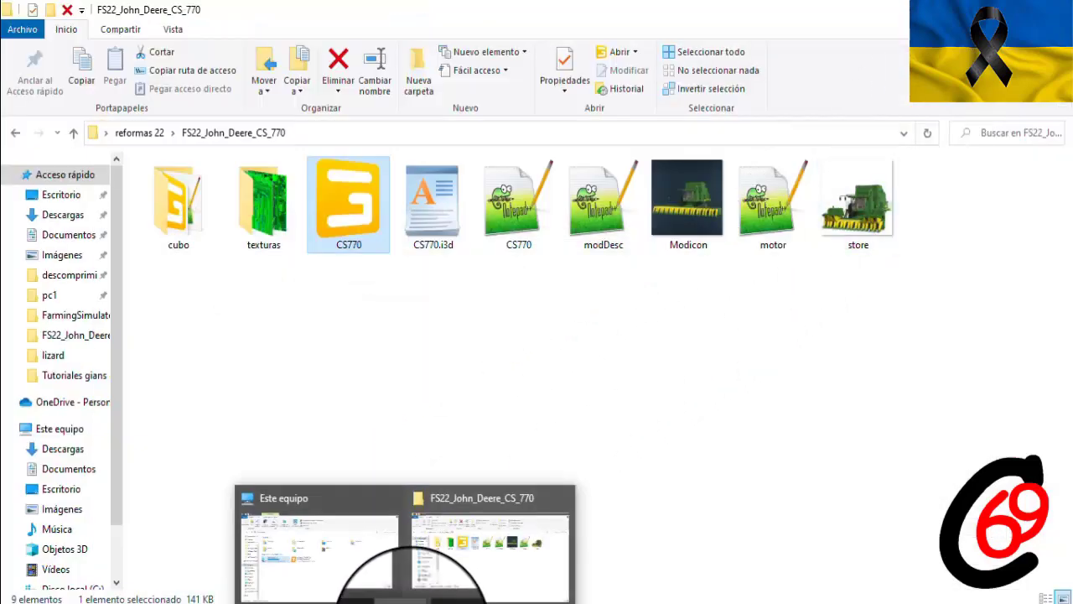
{"action": "left_click", "coordinate": [360, 591]}
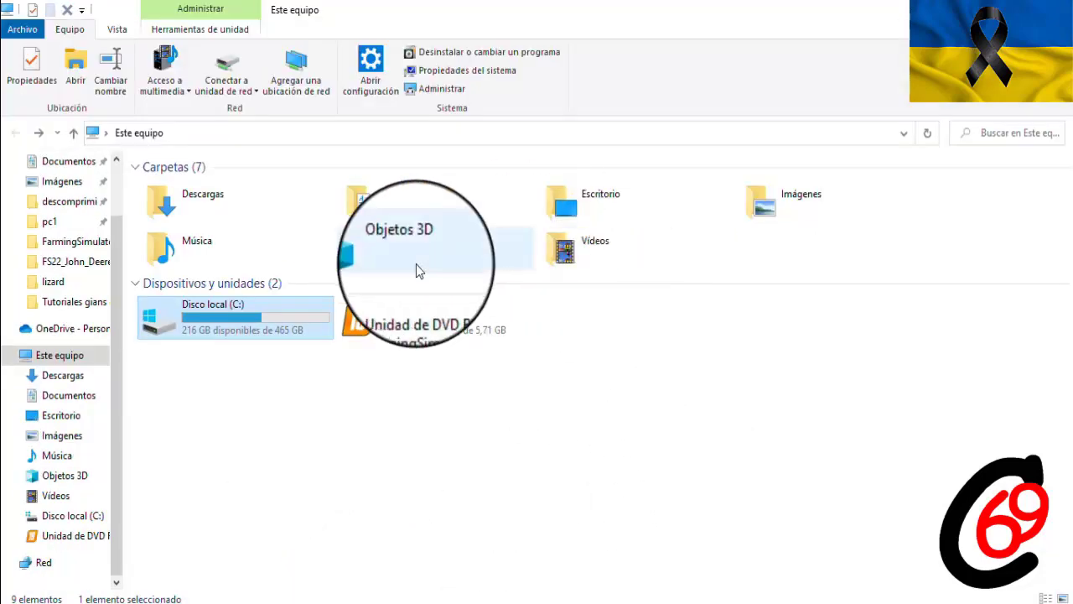
{"action": "mouse_move", "coordinate": [220, 321]}
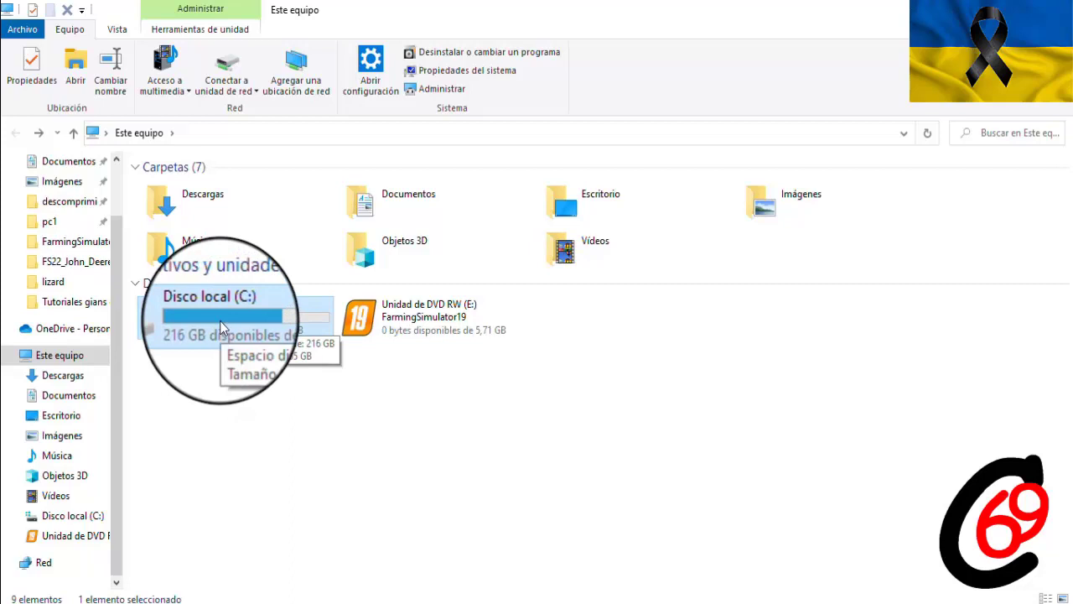
{"action": "double_click", "coordinate": [219, 320]}
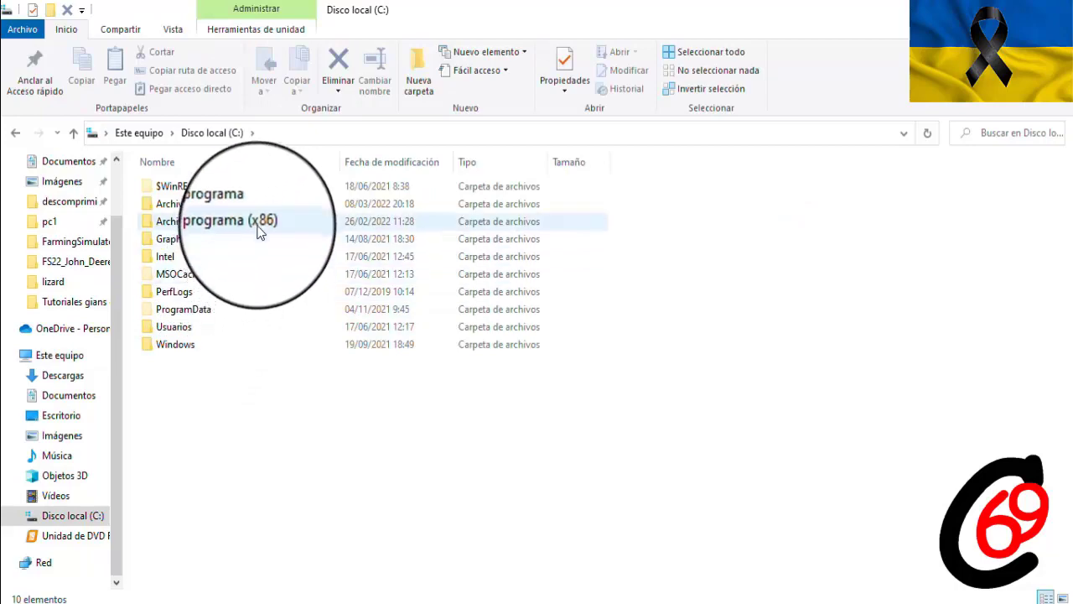
{"action": "double_click", "coordinate": [259, 224]}
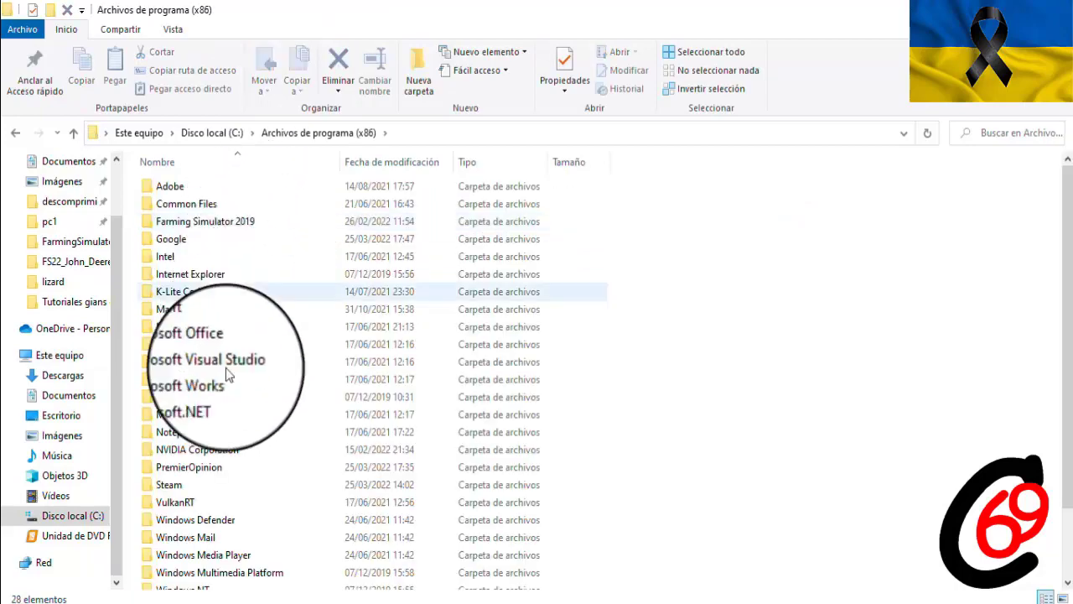
{"action": "double_click", "coordinate": [220, 491]}
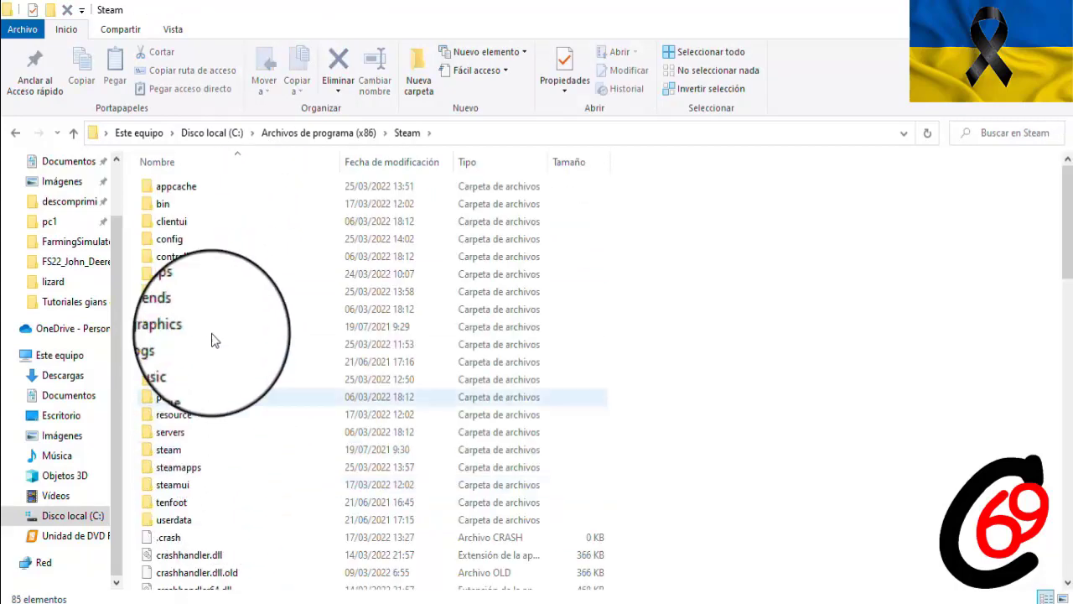
{"action": "double_click", "coordinate": [202, 468]}
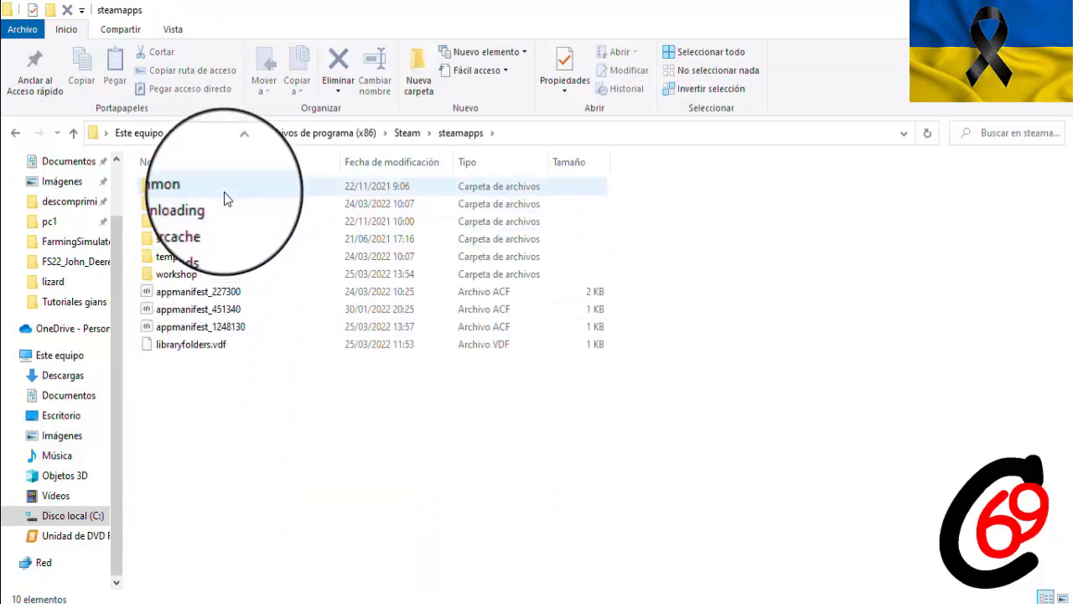
{"action": "double_click", "coordinate": [223, 191]}
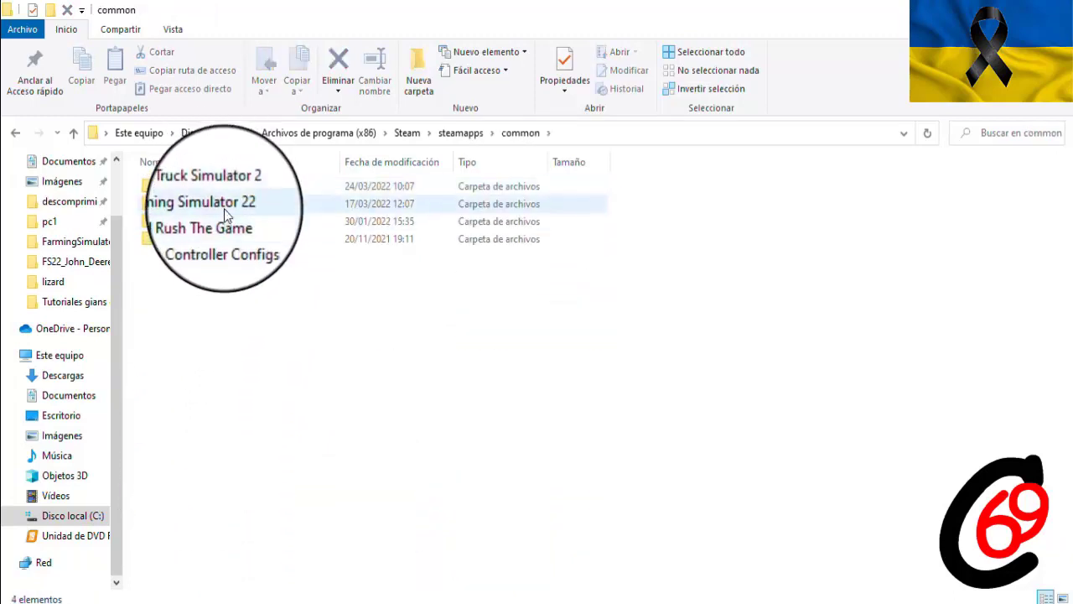
{"action": "double_click", "coordinate": [224, 209]}
Open the data\shared\assets\lights\lizard folder inside Farming Simulator 22
{"action": "double_click", "coordinate": [201, 186]}
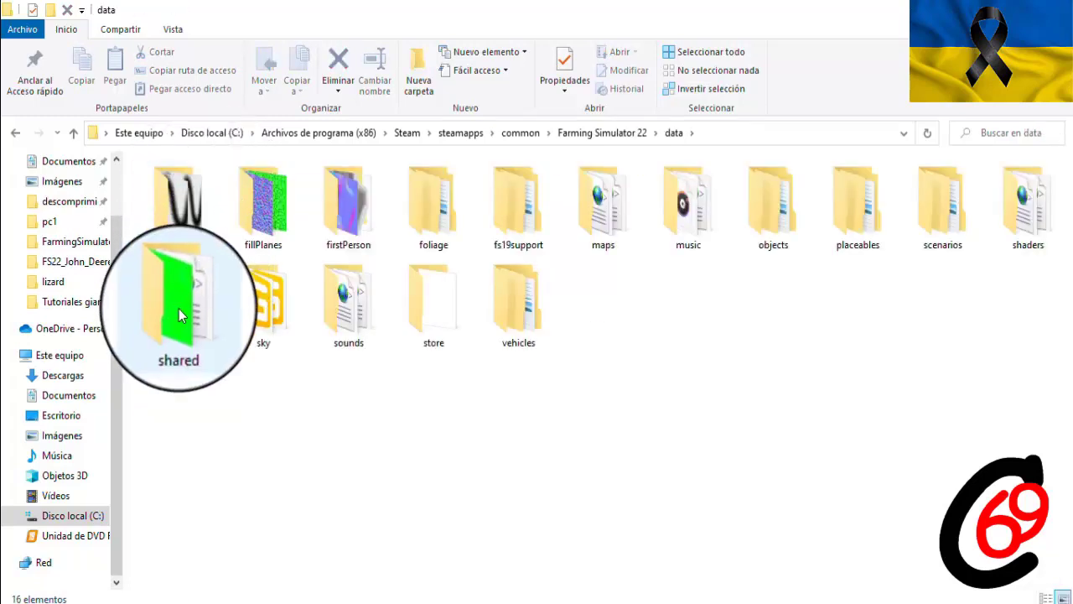
{"action": "double_click", "coordinate": [177, 308]}
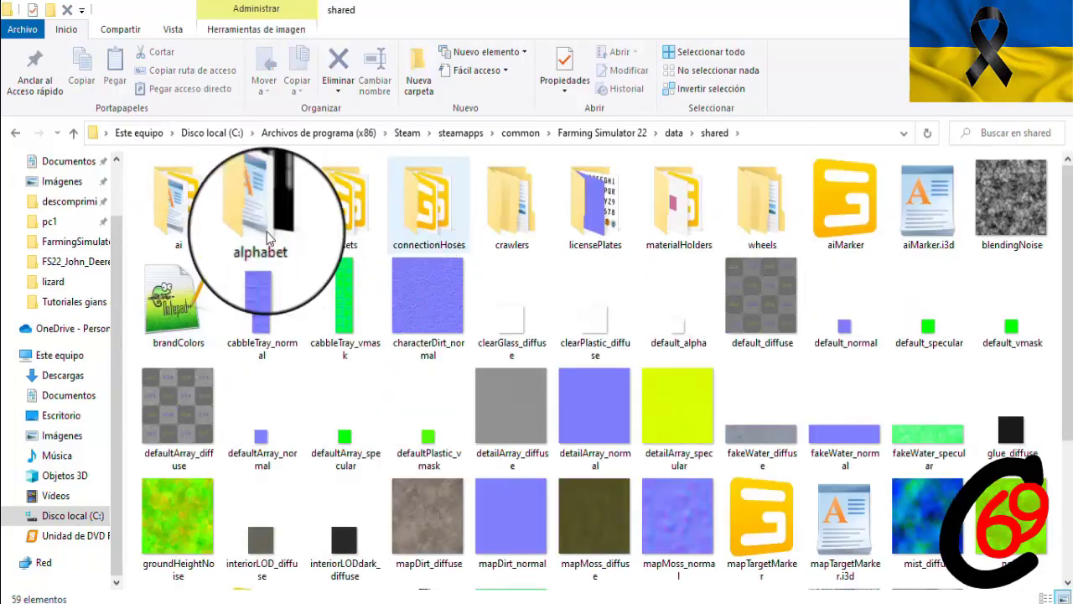
{"action": "double_click", "coordinate": [356, 223]}
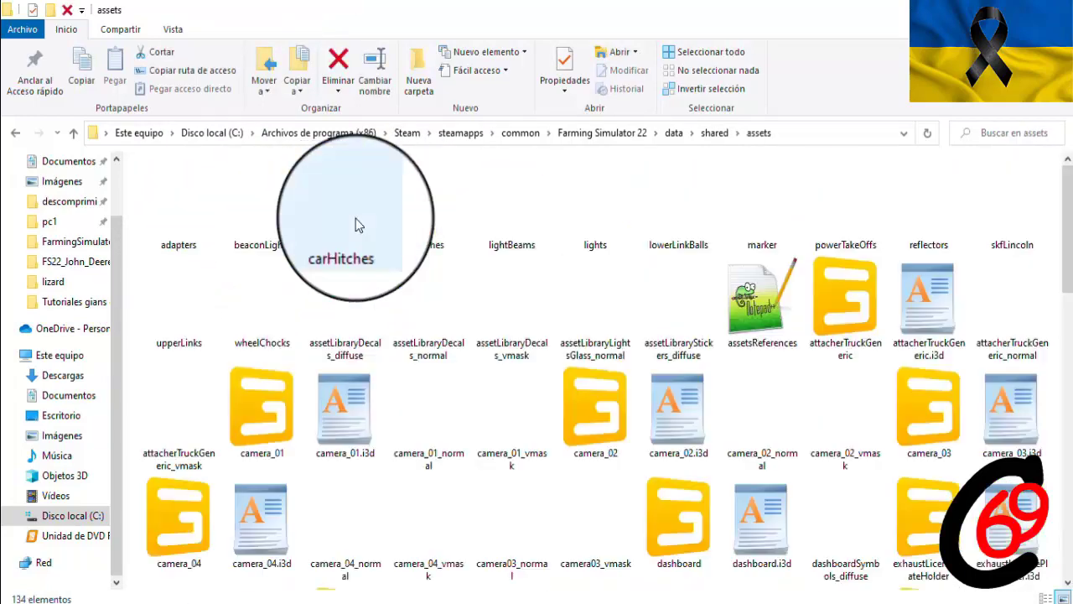
{"action": "double_click", "coordinate": [590, 234]}
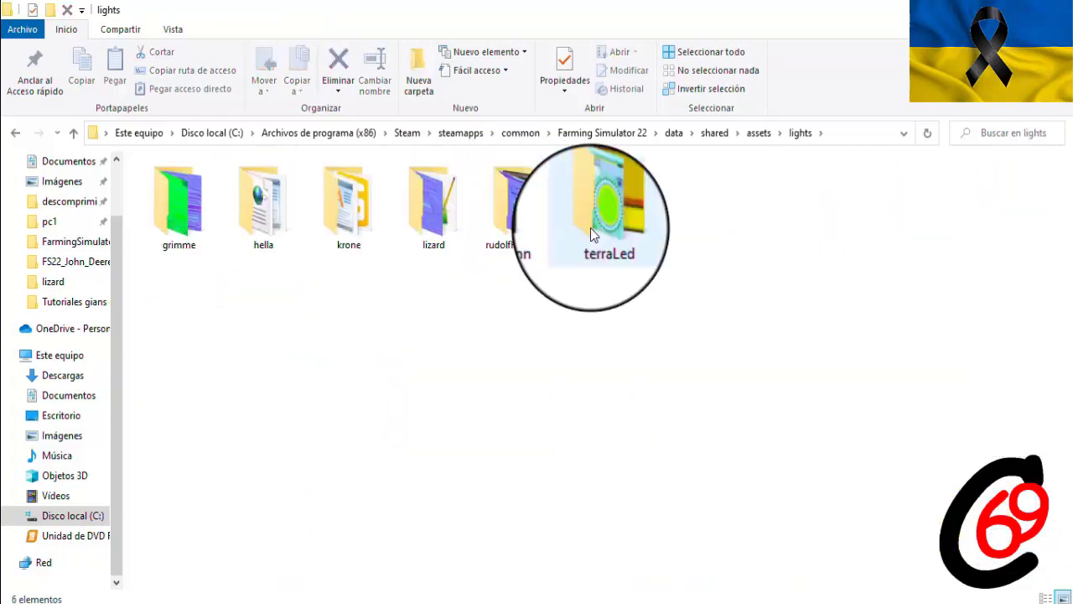
{"action": "double_click", "coordinate": [440, 204]}
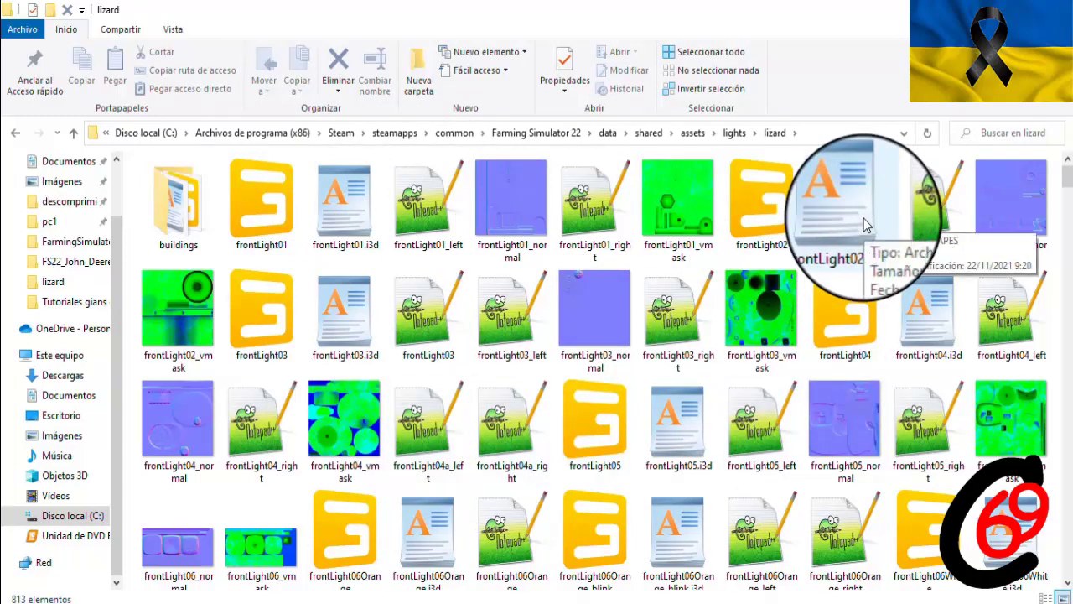
Inspect the frontLight02 model in GIANTS Editor 9.0.2 and close it without saving changes
{"action": "double_click", "coordinate": [749, 202]}
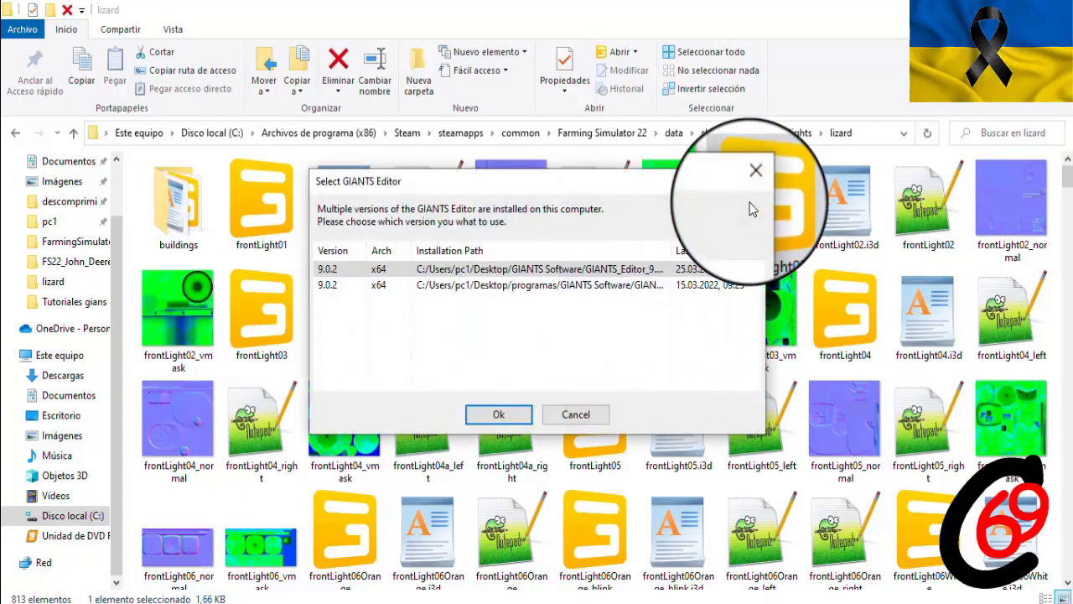
{"action": "left_click", "coordinate": [498, 414]}
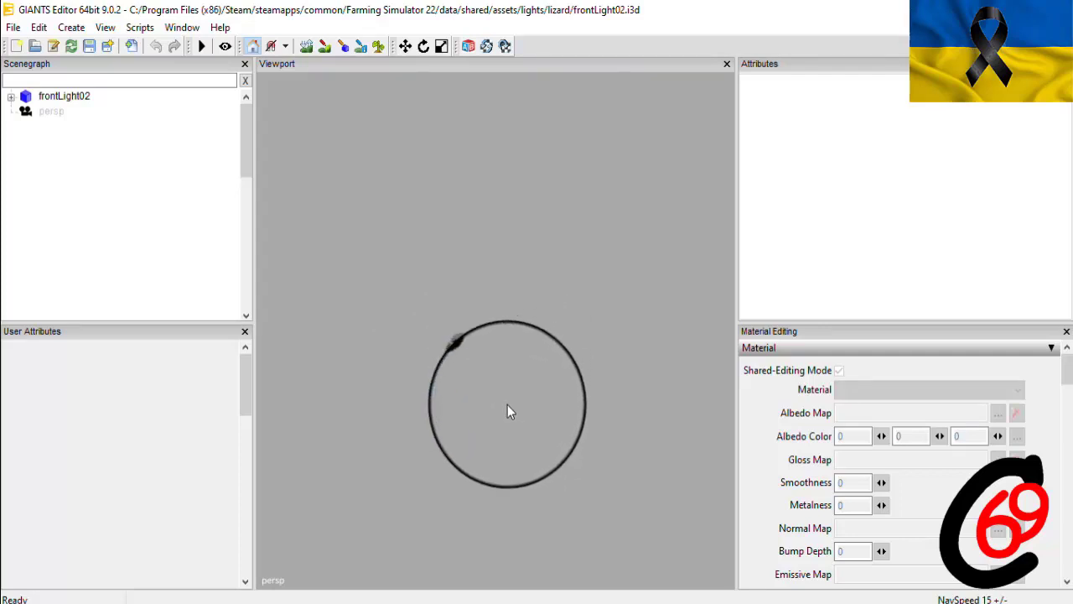
{"action": "left_click", "coordinate": [69, 99]}
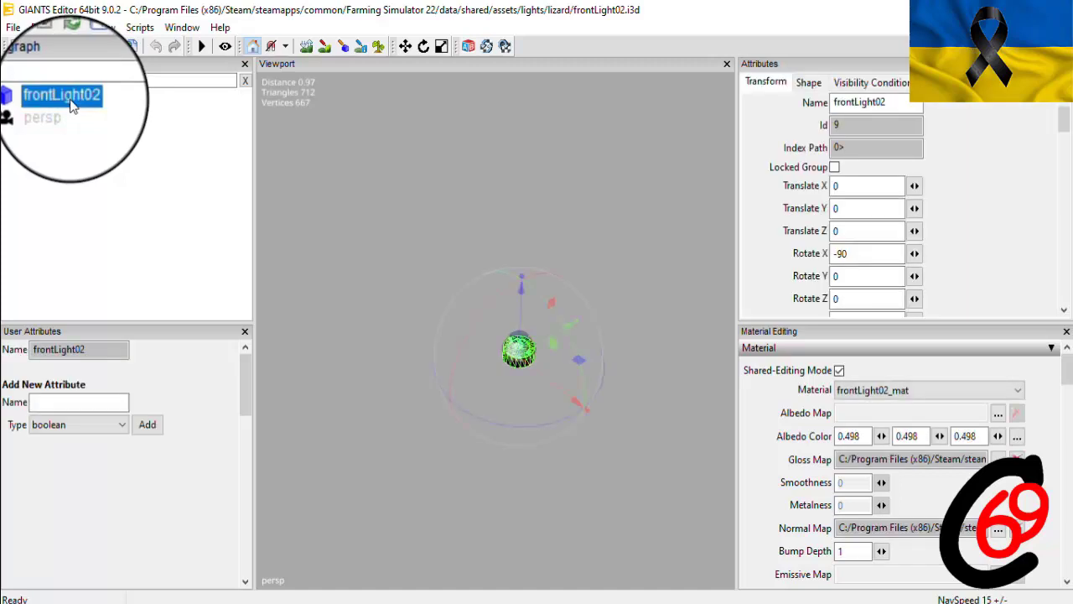
{"action": "left_click", "coordinate": [412, 235]}
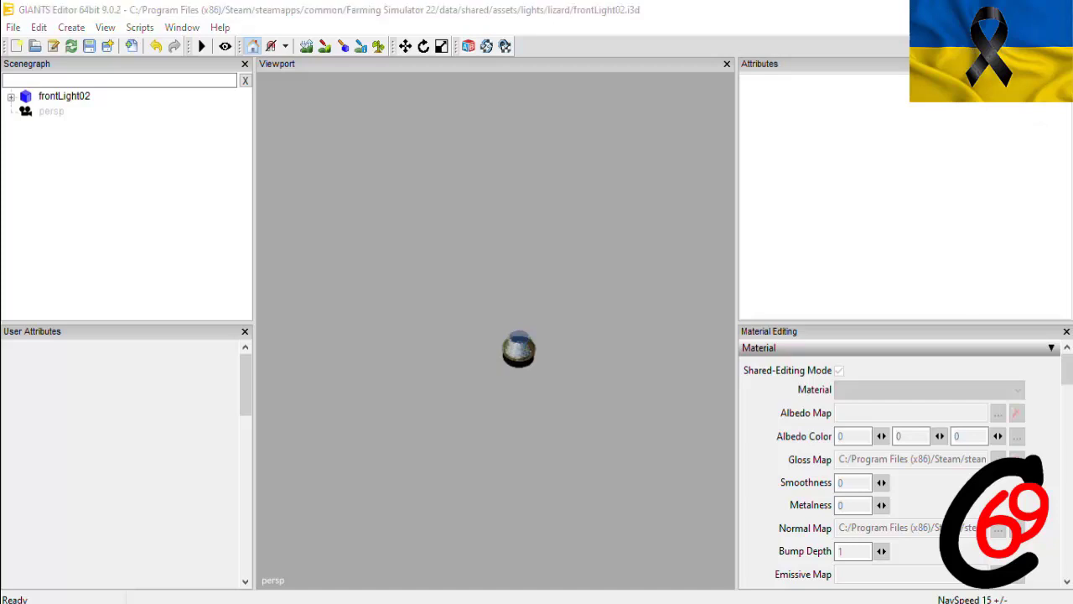
{"action": "key", "text": "alt+F4"}
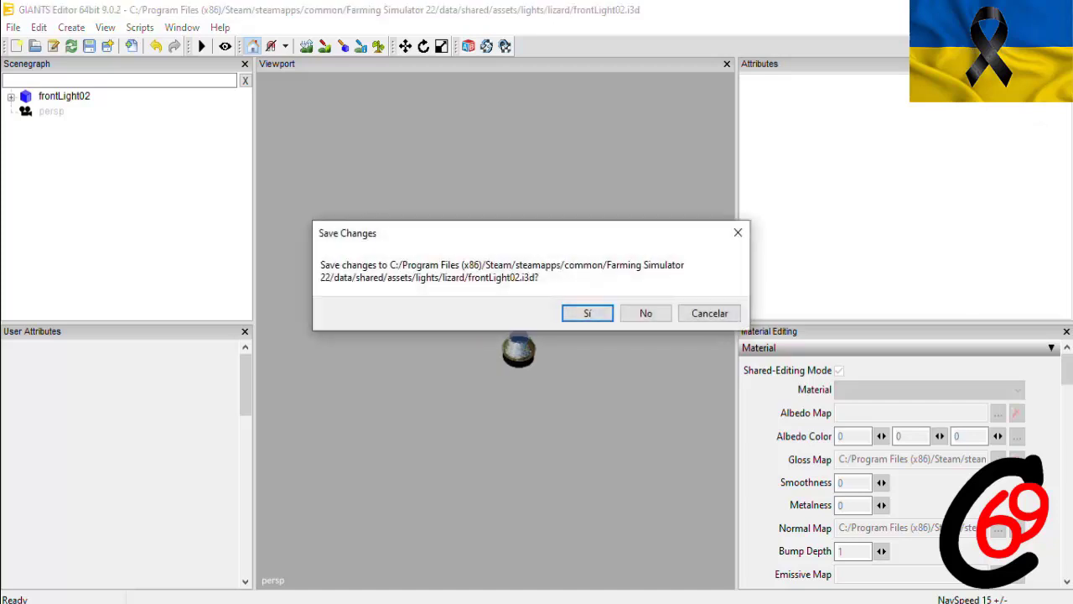
{"action": "left_click", "coordinate": [644, 317]}
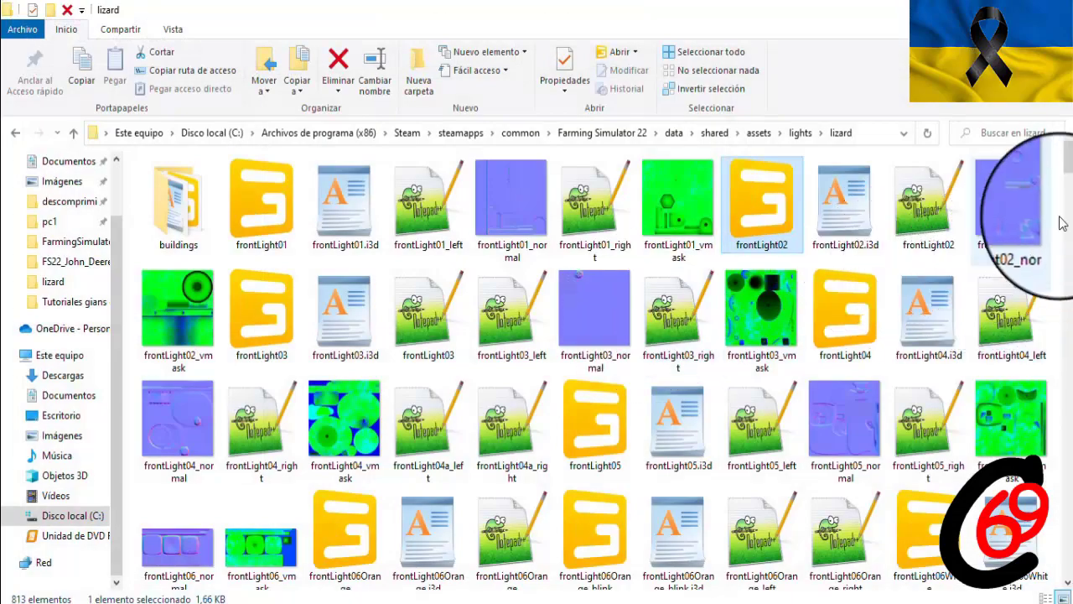
Import the workingLight01 model from the lizard folder into the CS770 scene open in GIANTS Editor
{"action": "left_click_drag", "start_coordinate": [1065, 178], "coordinate": [1068, 530]}
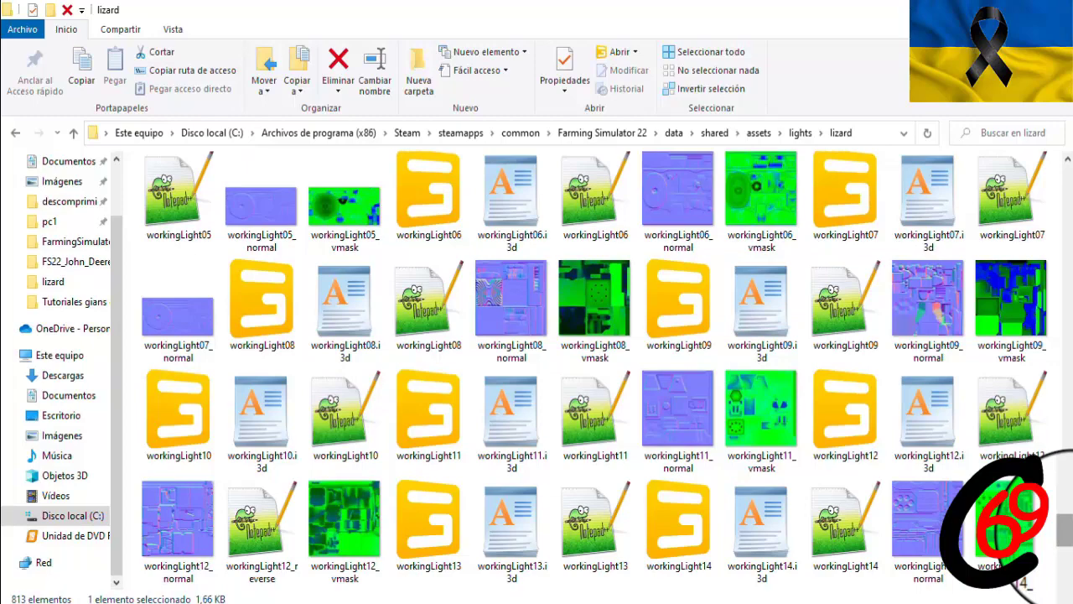
{"action": "left_click_drag", "start_coordinate": [1070, 541], "coordinate": [1070, 520]}
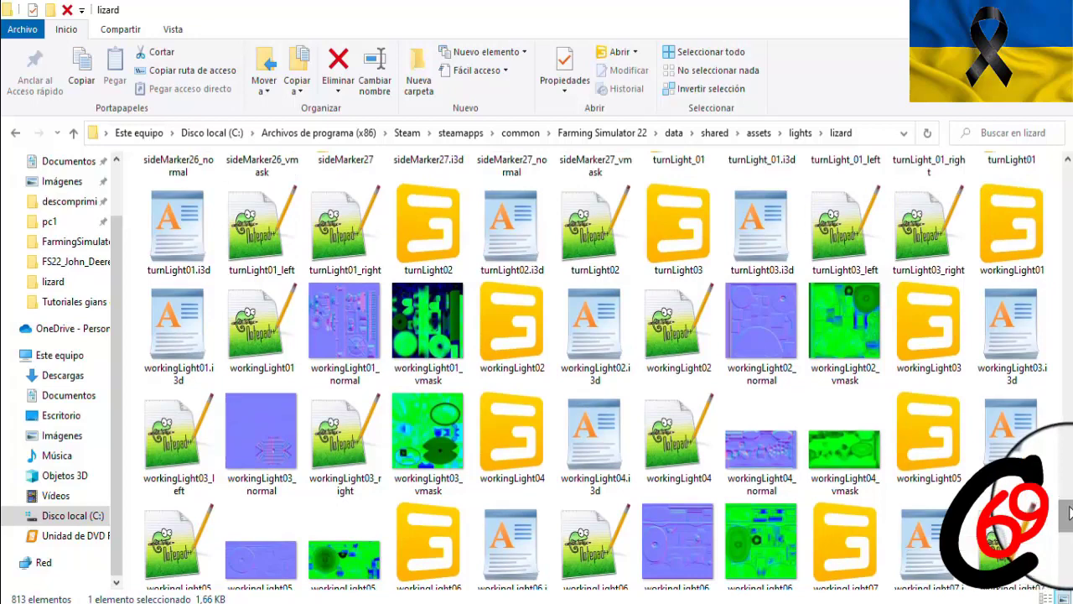
{"action": "left_click", "coordinate": [1012, 239]}
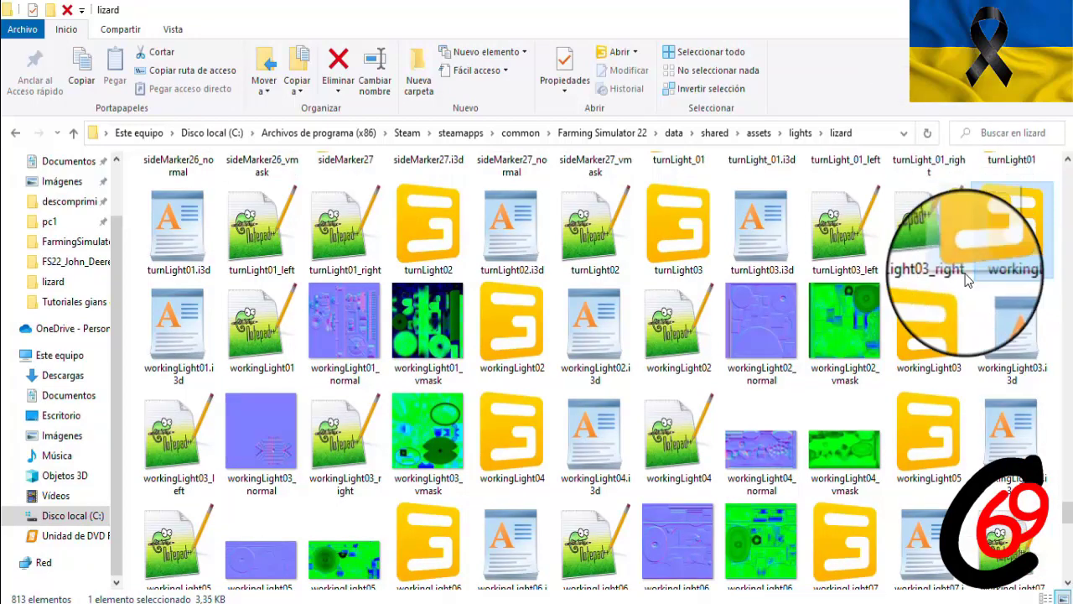
{"action": "scroll", "coordinate": [452, 578], "scroll_direction": "down", "scroll_amount": 1}
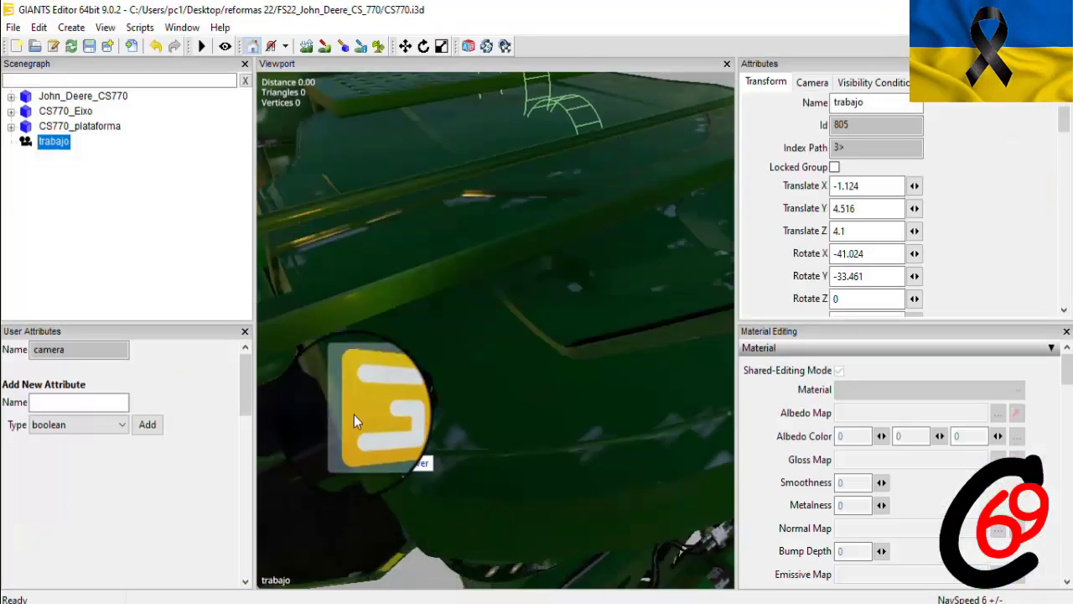
{"action": "left_click_drag", "start_coordinate": [354, 414], "coordinate": [107, 250]}
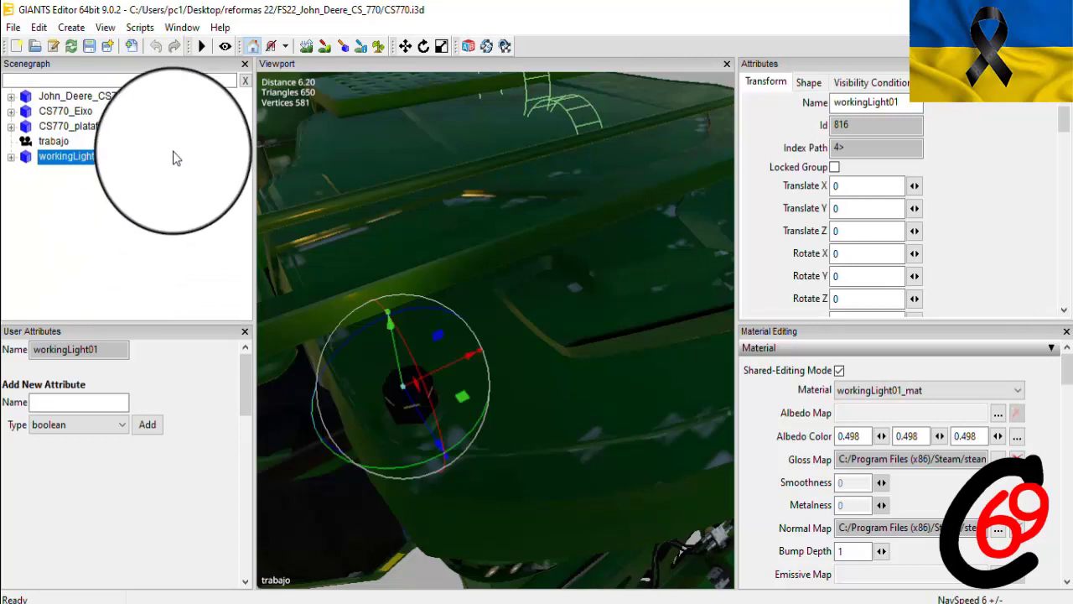
Expand John_Deere_CS770 and its CS770 child in the scene hierarchy, and cut workingLight01 from the scene root
{"action": "left_click", "coordinate": [12, 100]}
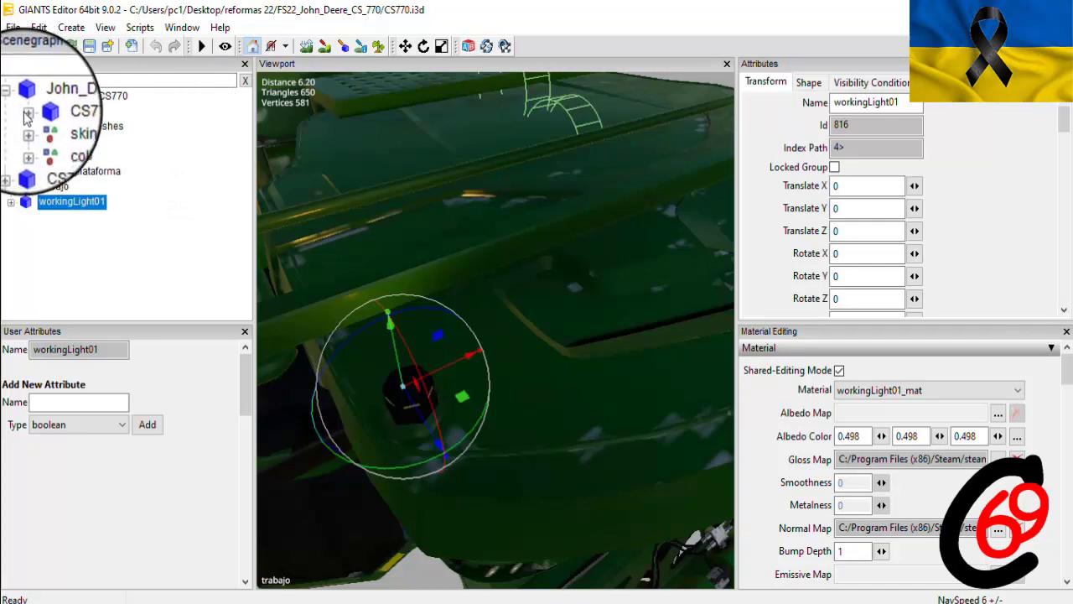
{"action": "left_click", "coordinate": [28, 114]}
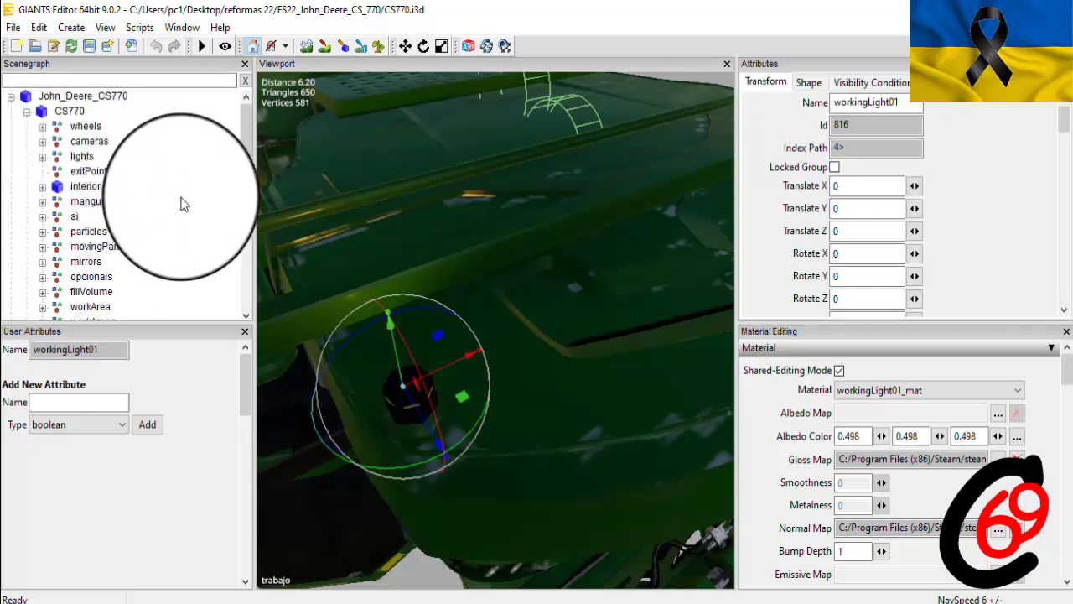
{"action": "left_click_drag", "start_coordinate": [250, 166], "coordinate": [250, 259]}
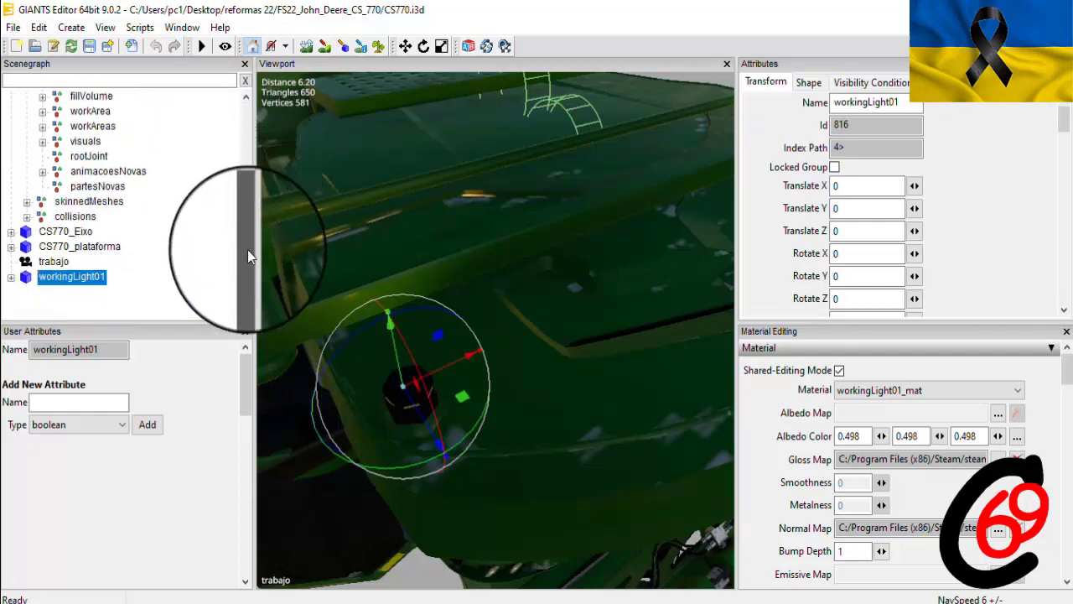
{"action": "left_click", "coordinate": [61, 291]}
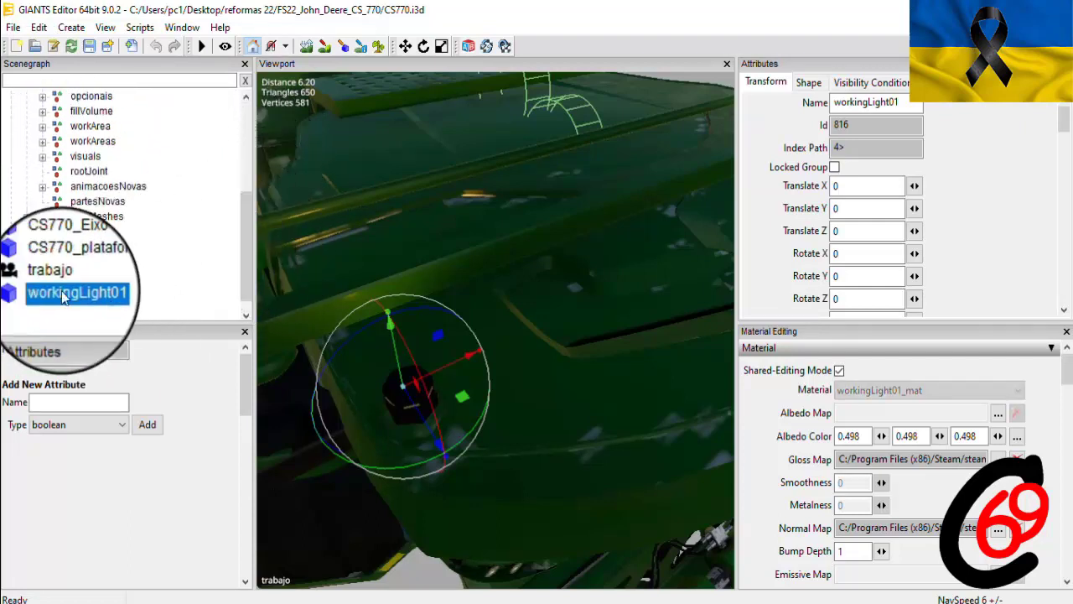
{"action": "left_click", "coordinate": [65, 30]}
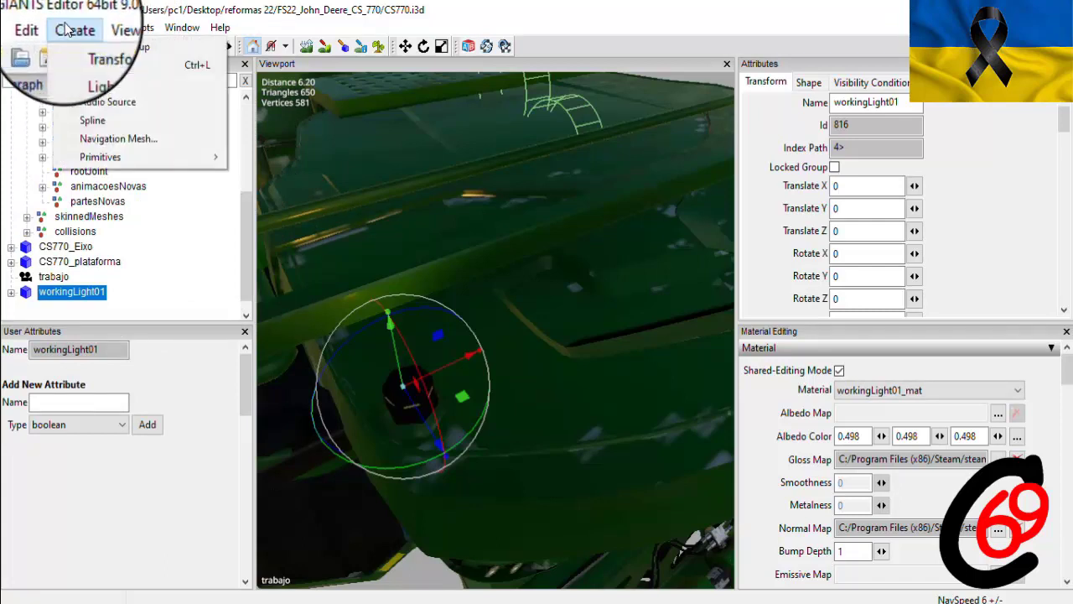
{"action": "mouse_move", "coordinate": [38, 30]}
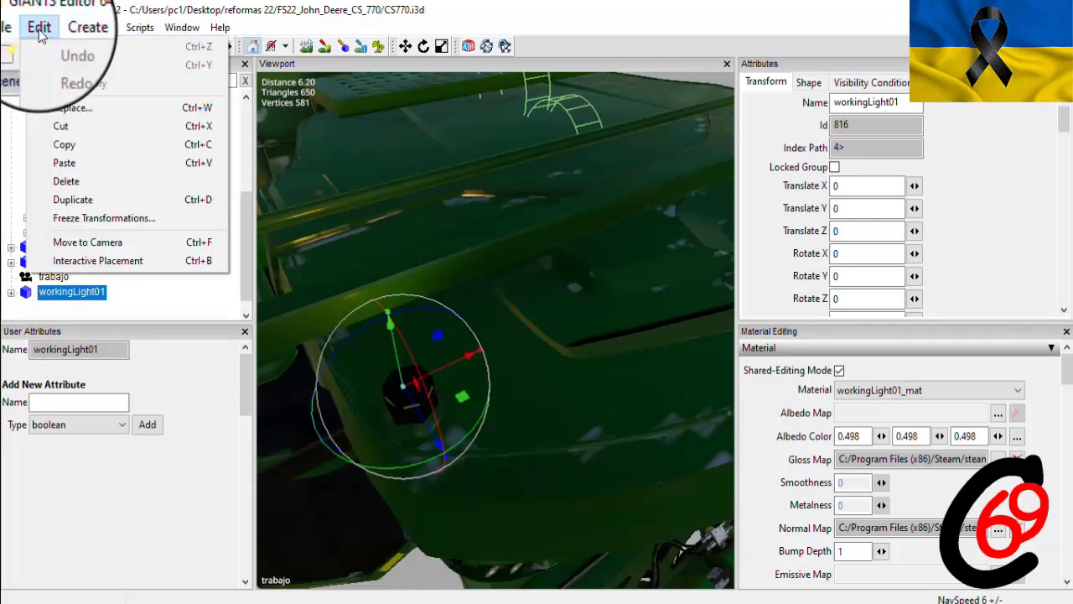
{"action": "left_click", "coordinate": [72, 126]}
Paste the cut workingLight01 into the lights group under CS770
{"action": "left_click_drag", "start_coordinate": [244, 239], "coordinate": [246, 149]}
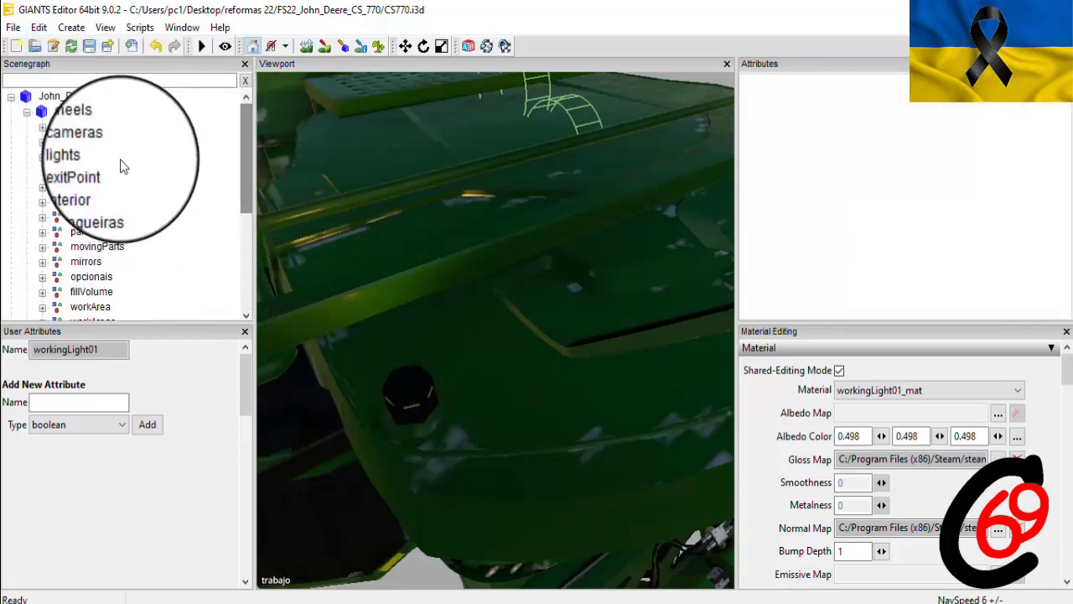
{"action": "left_click", "coordinate": [76, 157]}
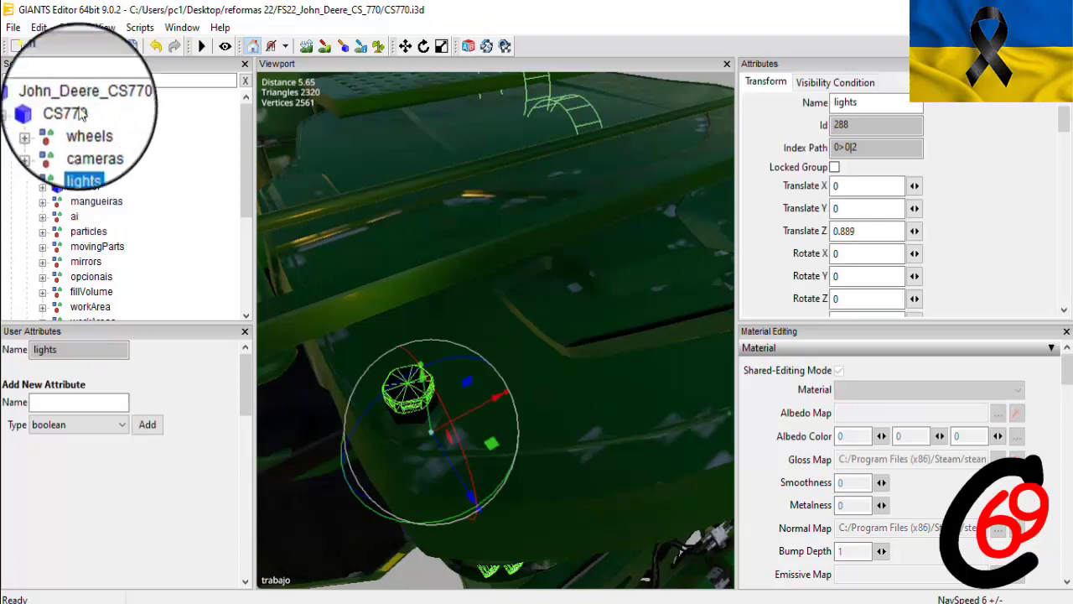
{"action": "left_click", "coordinate": [38, 27]}
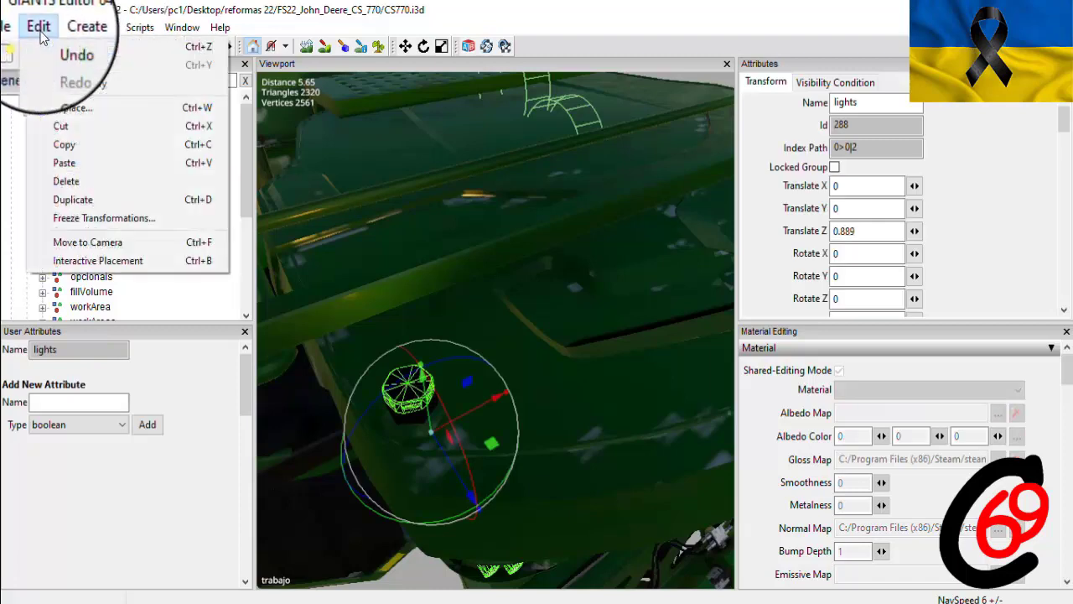
{"action": "left_click", "coordinate": [94, 172]}
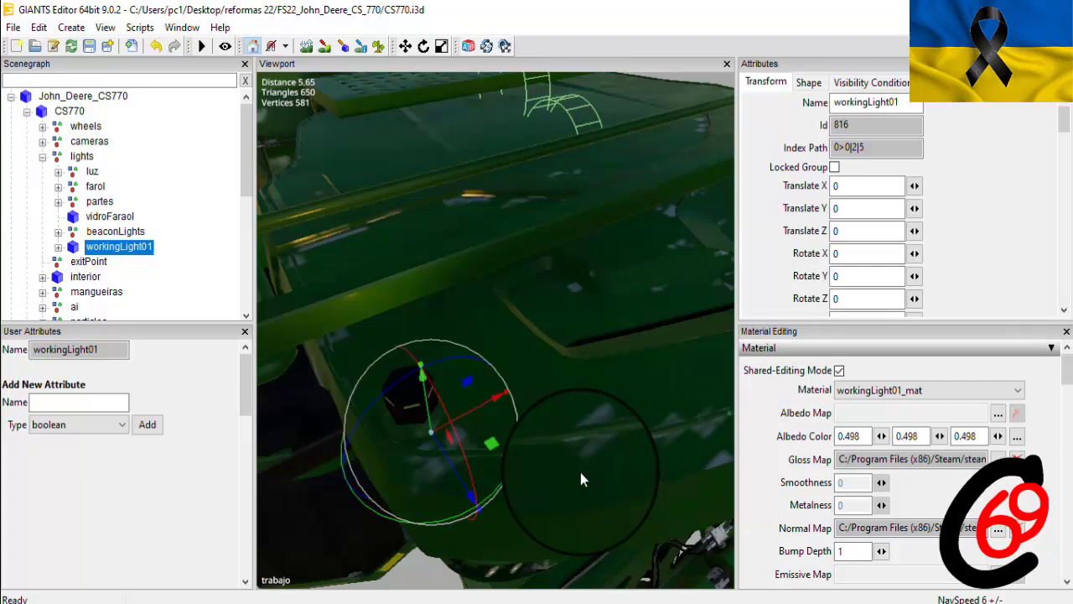
Place workingLight01 interactively on the cab roof beside the black cap, at about X -0.915, Y 4.116, Z 3.055
{"action": "key", "text": "q"}
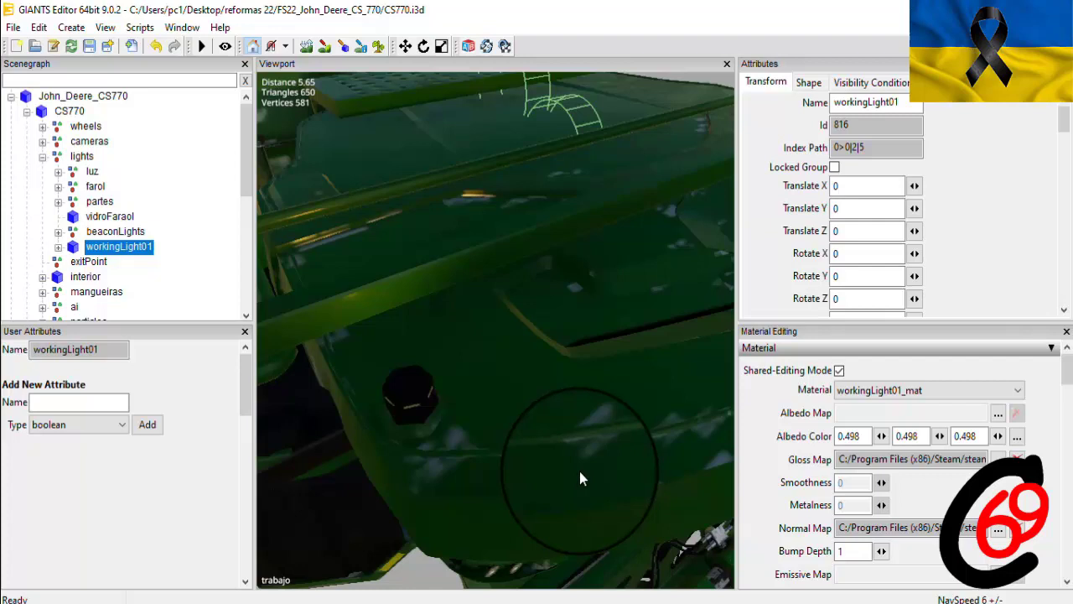
{"action": "left_click", "coordinate": [579, 471]}
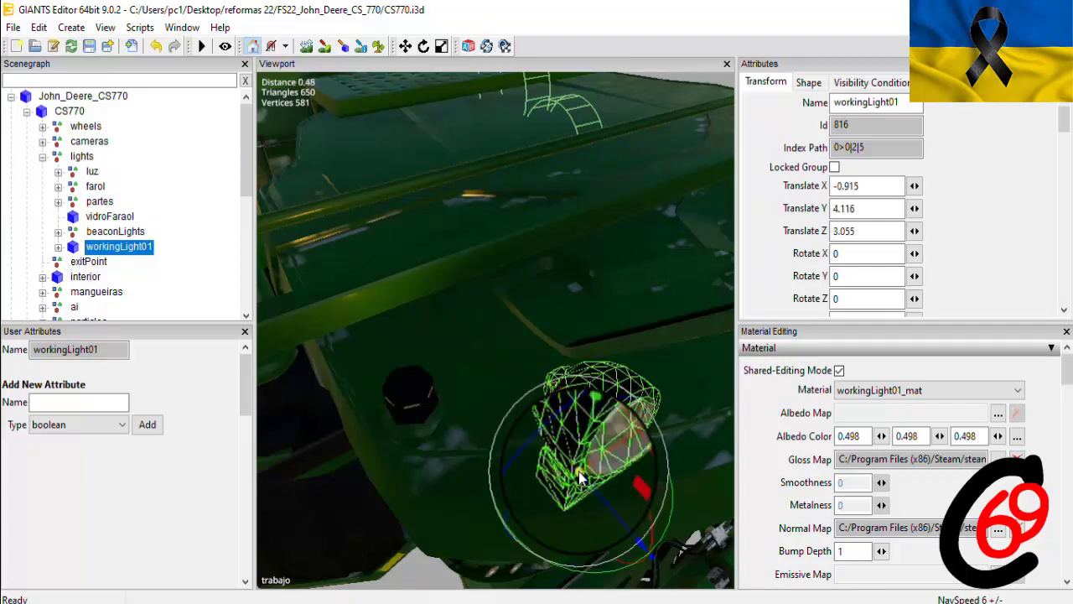
{"action": "scroll", "coordinate": [579, 472], "scroll_direction": "up", "scroll_amount": 3}
{"action": "middle_click_drag", "start_coordinate": [579, 472], "coordinate": [472, 180]}
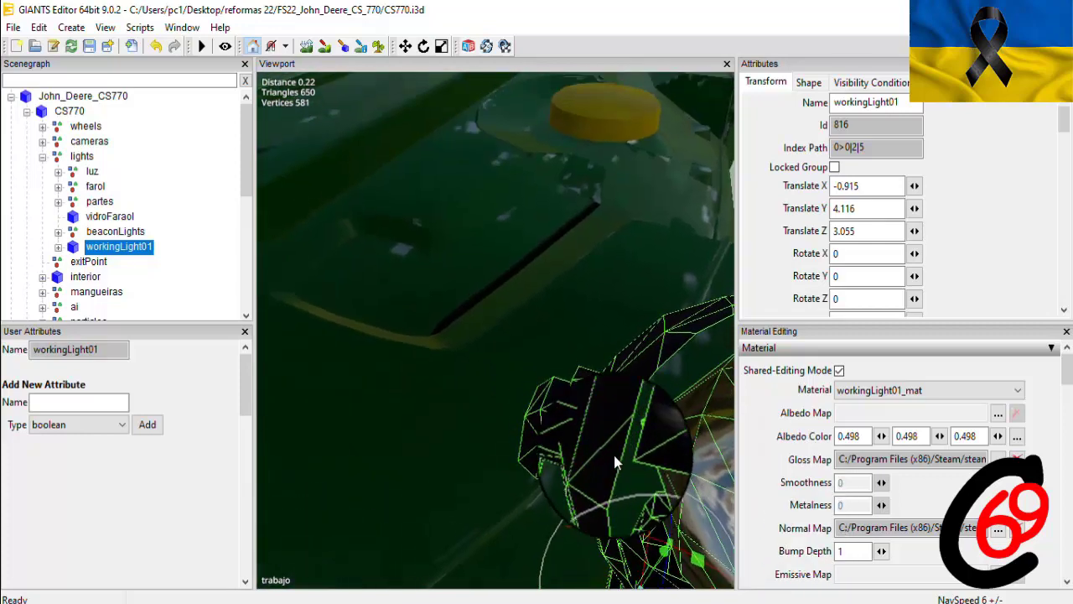
{"action": "scroll", "coordinate": [613, 418], "scroll_direction": "up", "scroll_amount": 1}
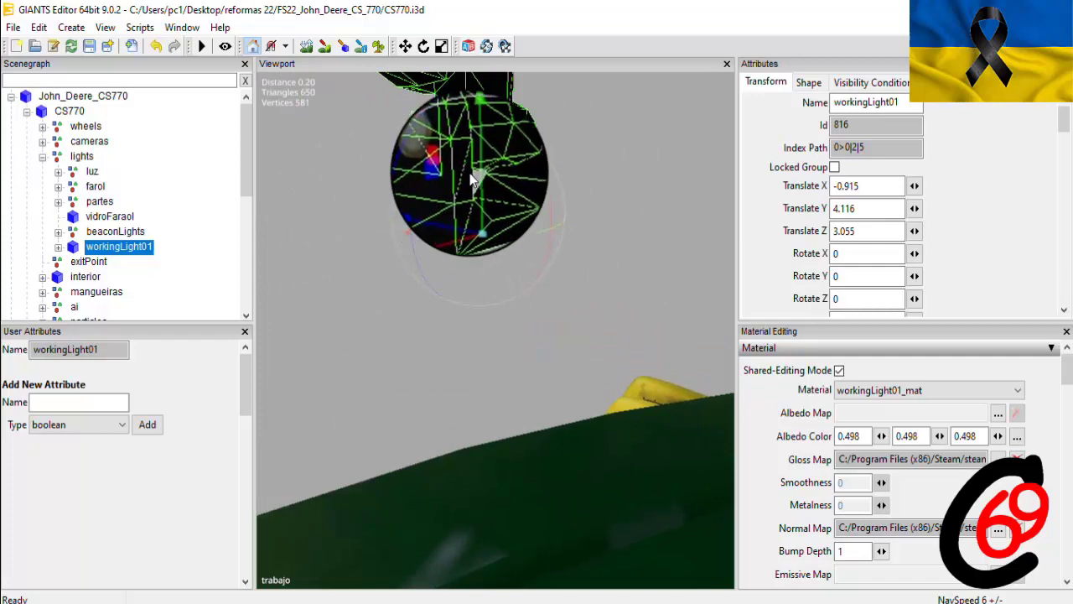
Move workingLight01 to about Y 4.01, Z 2.983 on the cab roof and turn it to about -18.8 degrees around Y
{"action": "mouse_move", "coordinate": [443, 168]}
{"action": "left_mouse_down"}
{"action": "mouse_move", "coordinate": [491, 360]}
{"action": "mouse_move", "coordinate": [505, 476]}
{"action": "mouse_move", "coordinate": [504, 424]}
{"action": "mouse_move", "coordinate": [621, 501]}
{"action": "mouse_move", "coordinate": [591, 556]}
{"action": "mouse_move", "coordinate": [575, 549]}
{"action": "left_mouse_up"}
{"action": "right_click", "coordinate": [575, 550]}
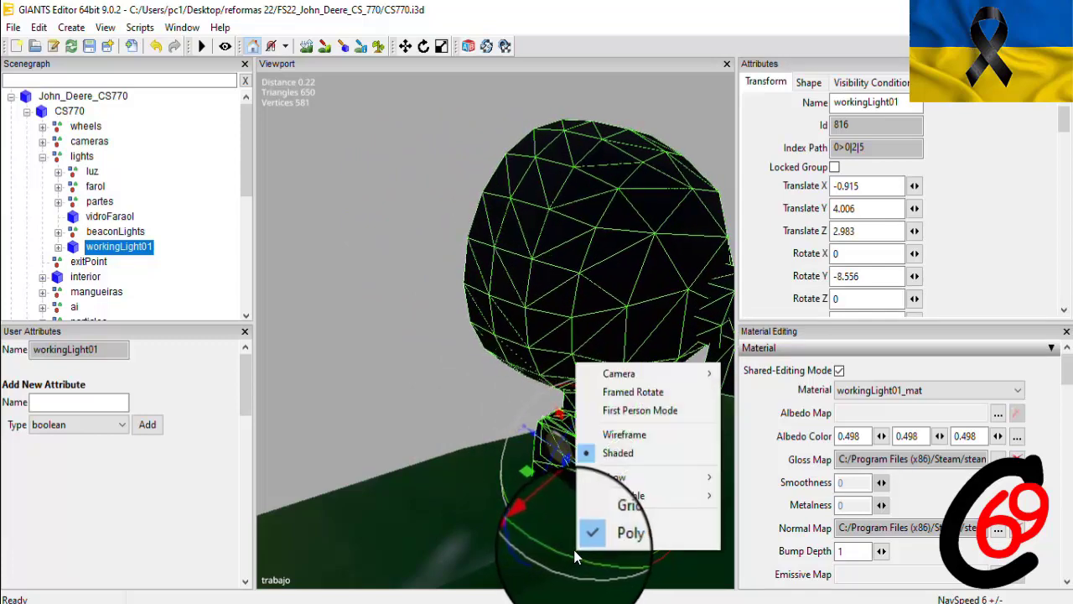
{"action": "right_click", "coordinate": [565, 541]}
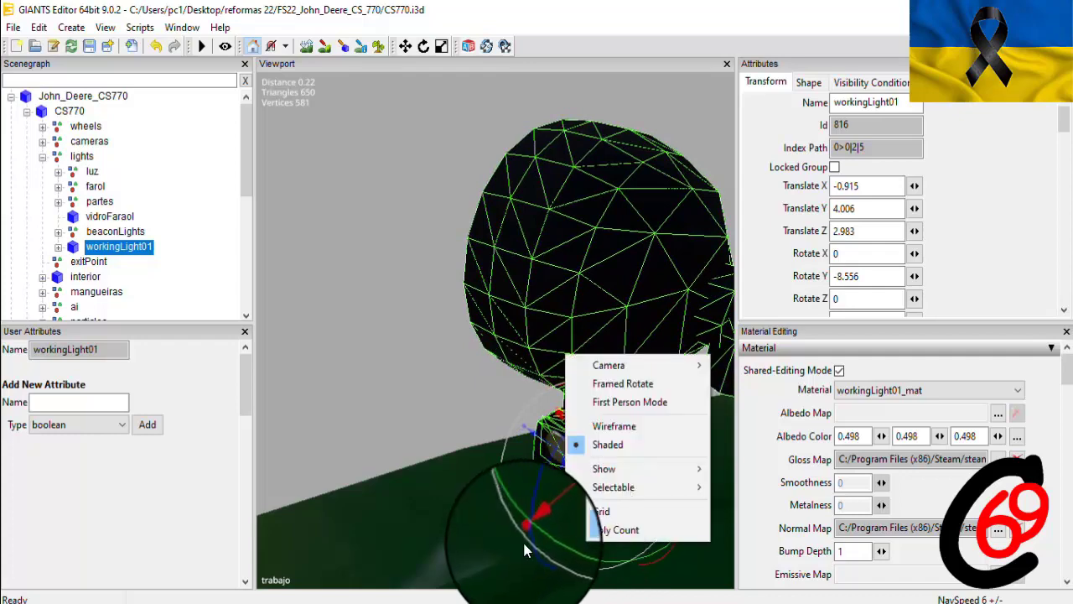
{"action": "left_click", "coordinate": [464, 476]}
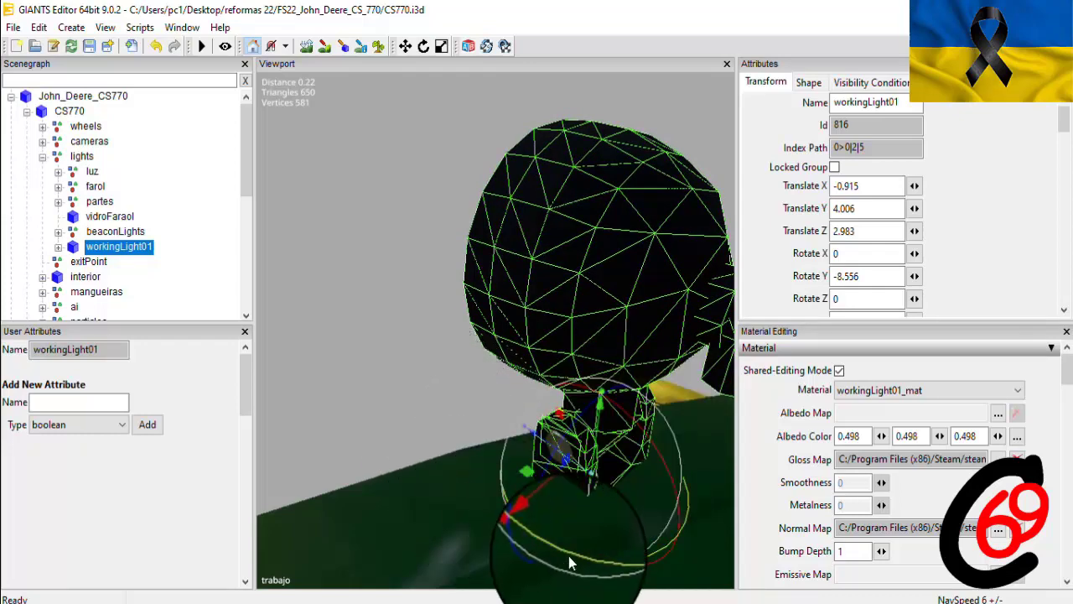
{"action": "left_click_drag", "start_coordinate": [569, 562], "coordinate": [595, 421]}
Fine-tune workingLight01 on the roof to a Y rotation of about -4.86 and a height of about 4.009, and deselect it to check the fit
{"action": "right_click_drag", "start_coordinate": [407, 456], "coordinate": [367, 344]}
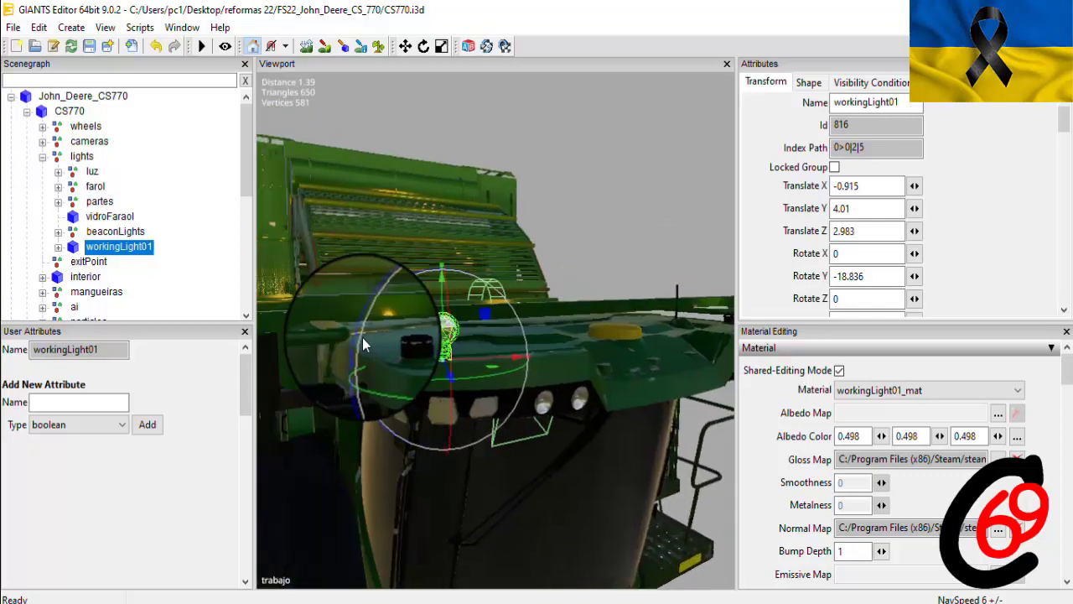
{"action": "scroll", "coordinate": [363, 344], "scroll_direction": "up", "scroll_amount": 3}
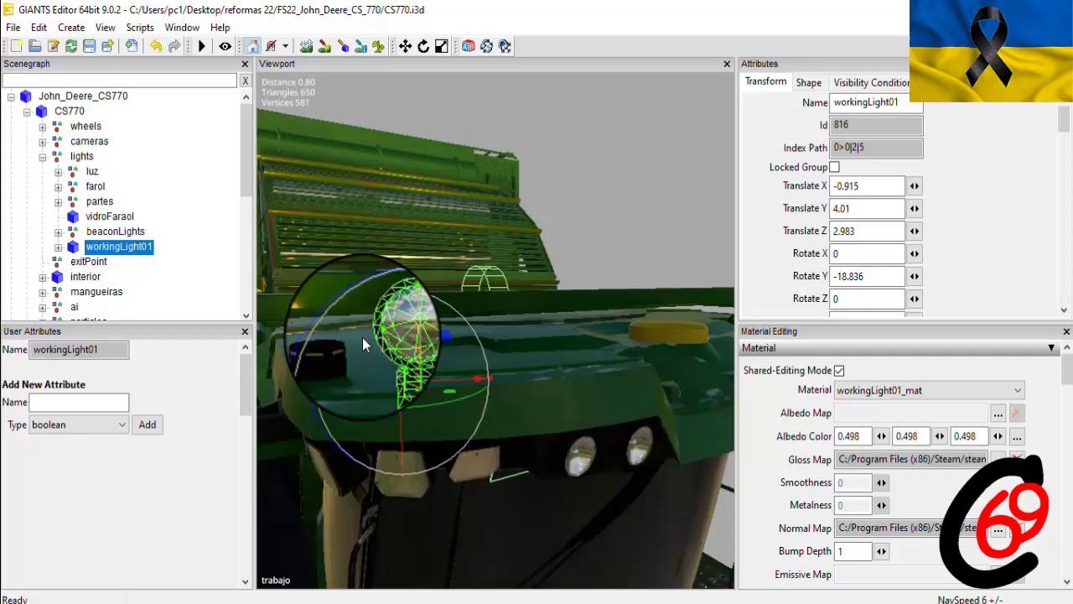
{"action": "scroll", "coordinate": [362, 337], "scroll_direction": "up", "scroll_amount": 3}
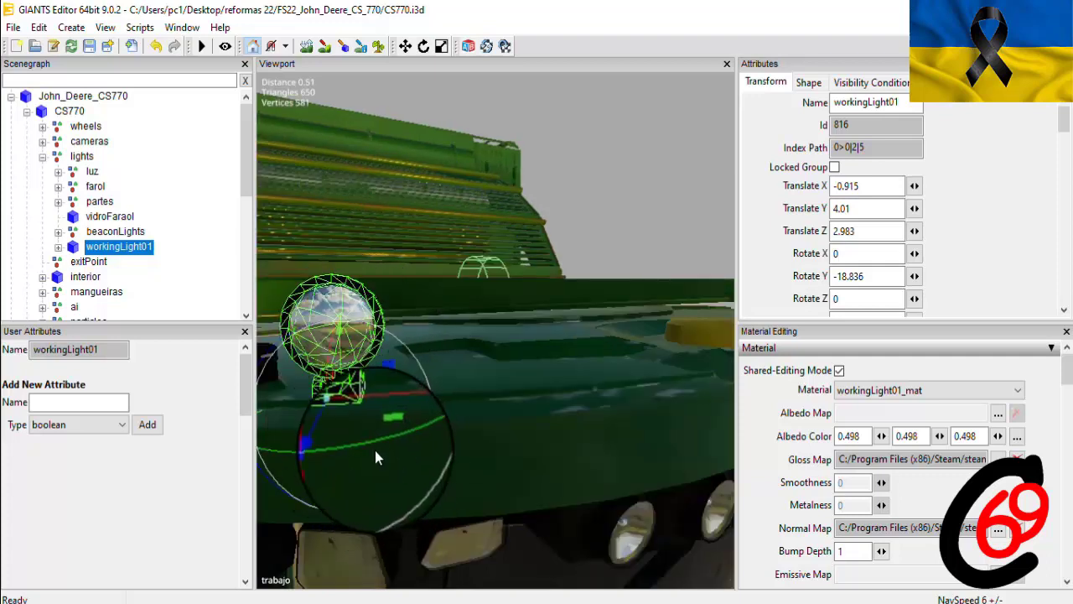
{"action": "left_click_drag", "start_coordinate": [374, 450], "coordinate": [342, 359]}
{"action": "right_click", "coordinate": [402, 439]}
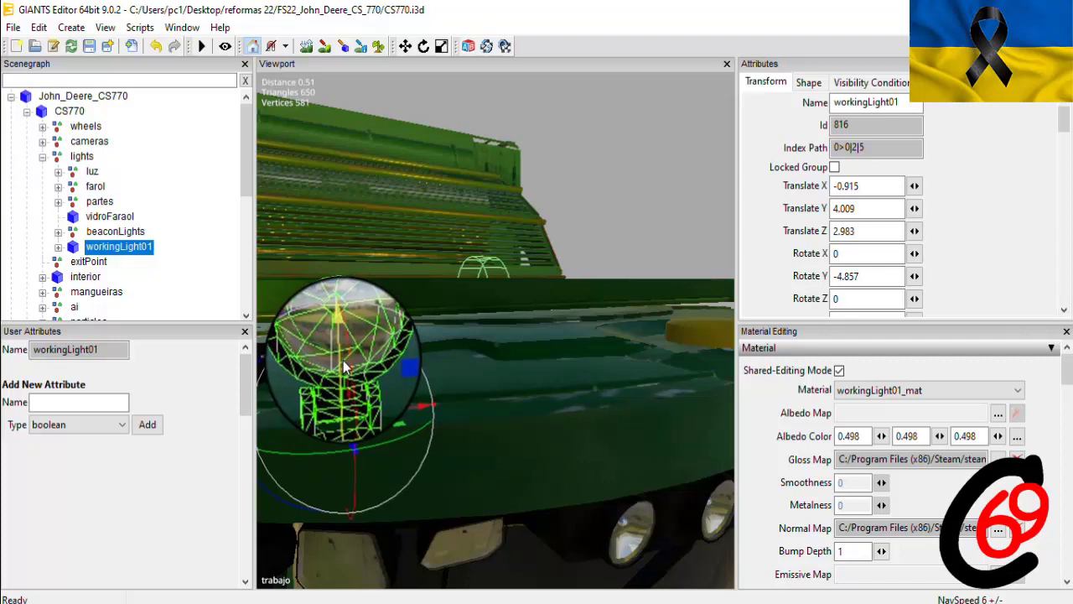
{"action": "middle_click_drag", "start_coordinate": [343, 361], "coordinate": [410, 369]}
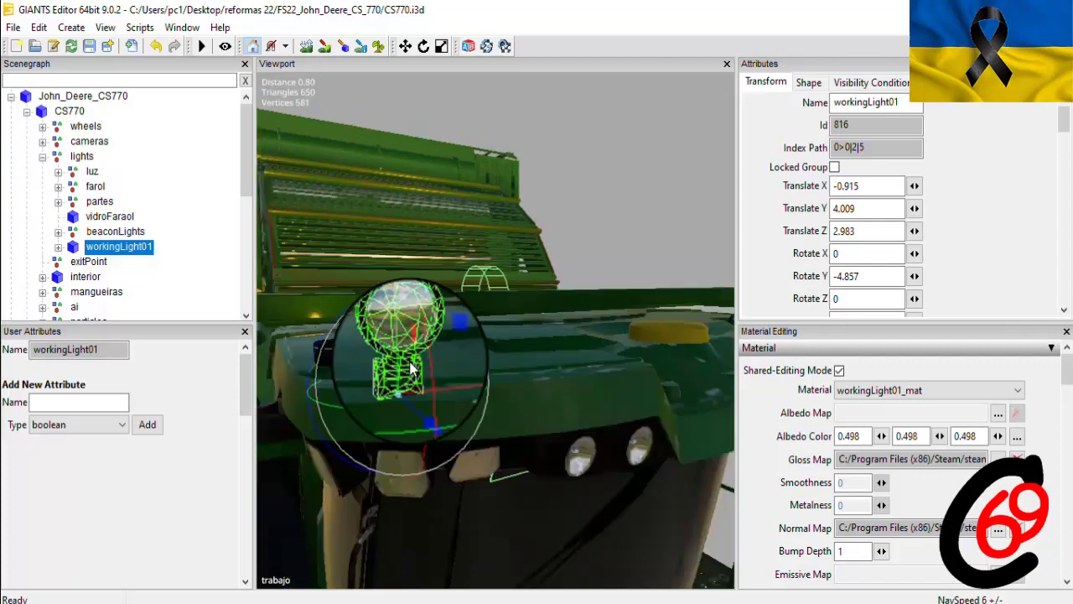
{"action": "left_click", "coordinate": [97, 263]}
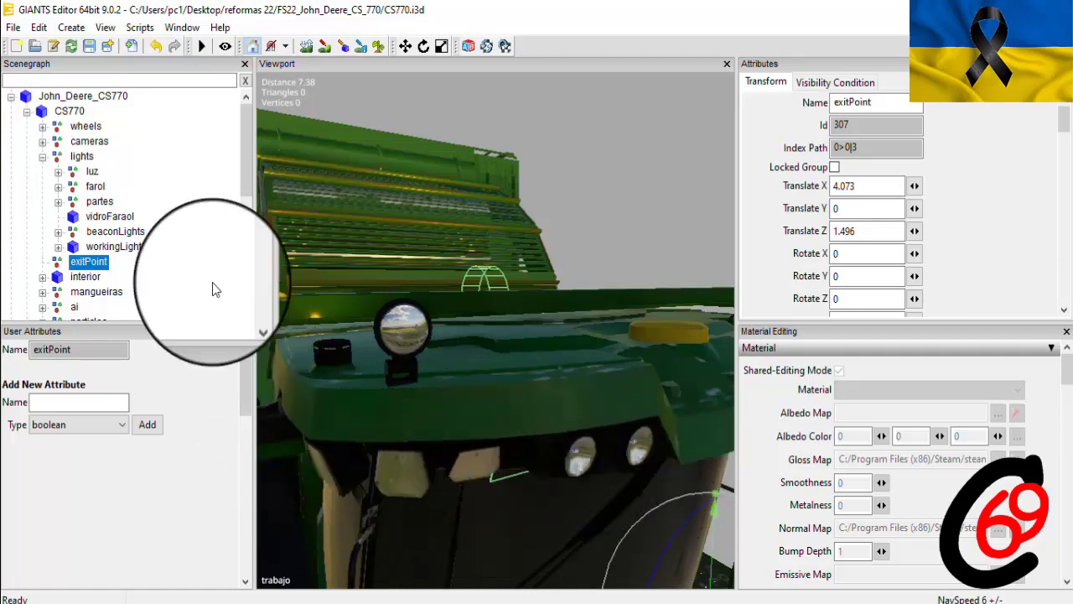
Duplicate workingLight01 and set the copy's Translate X to 0.915
{"action": "left_click", "coordinate": [118, 248]}
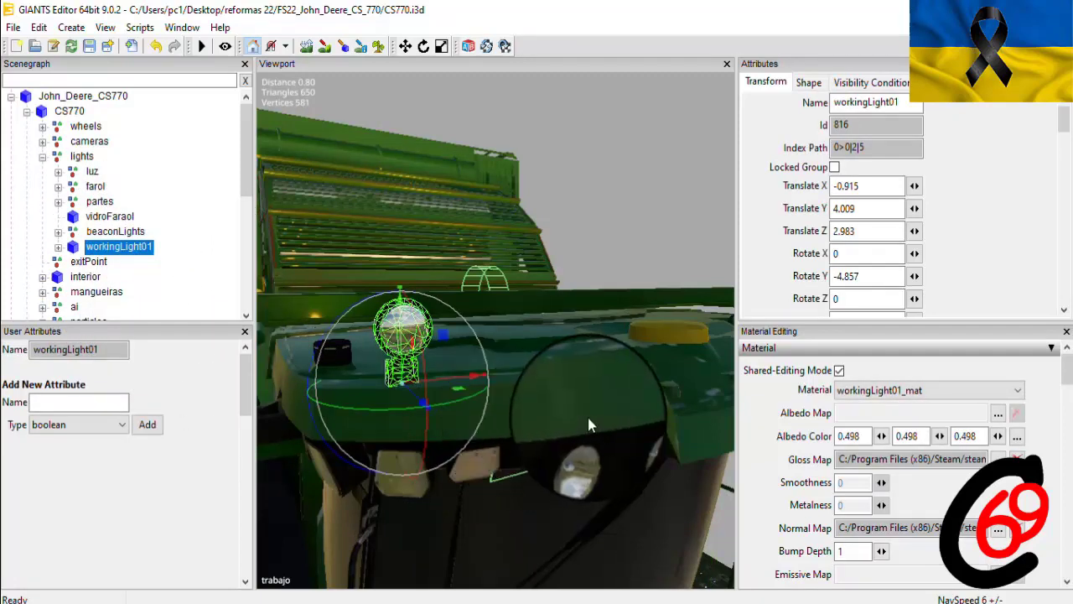
{"action": "scroll", "coordinate": [603, 382], "scroll_direction": "down", "scroll_amount": 2}
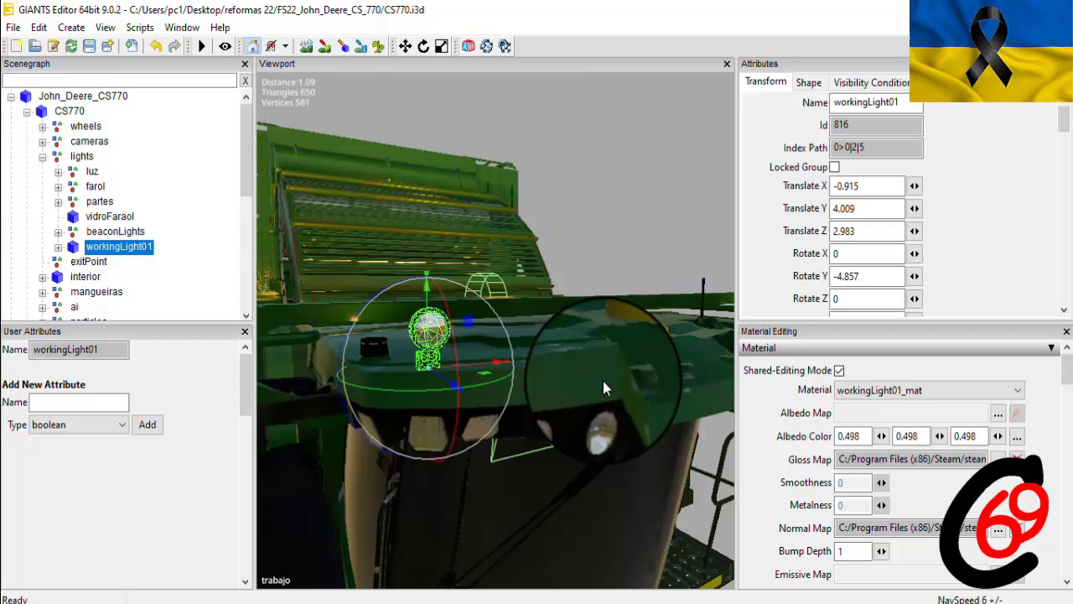
{"action": "key", "text": "ctrl+d"}
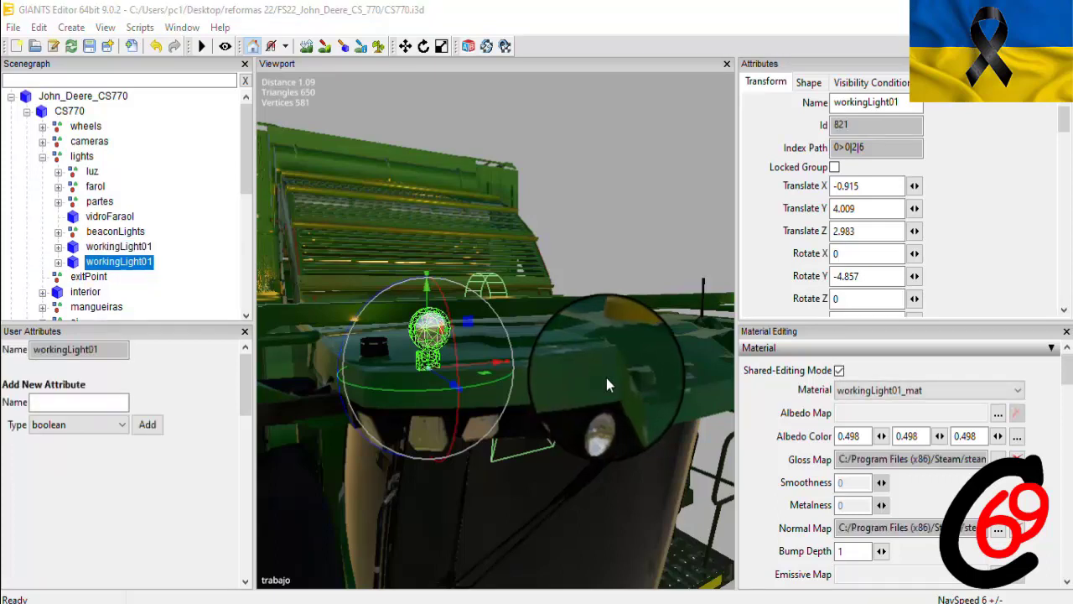
{"action": "left_click", "coordinate": [837, 186]}
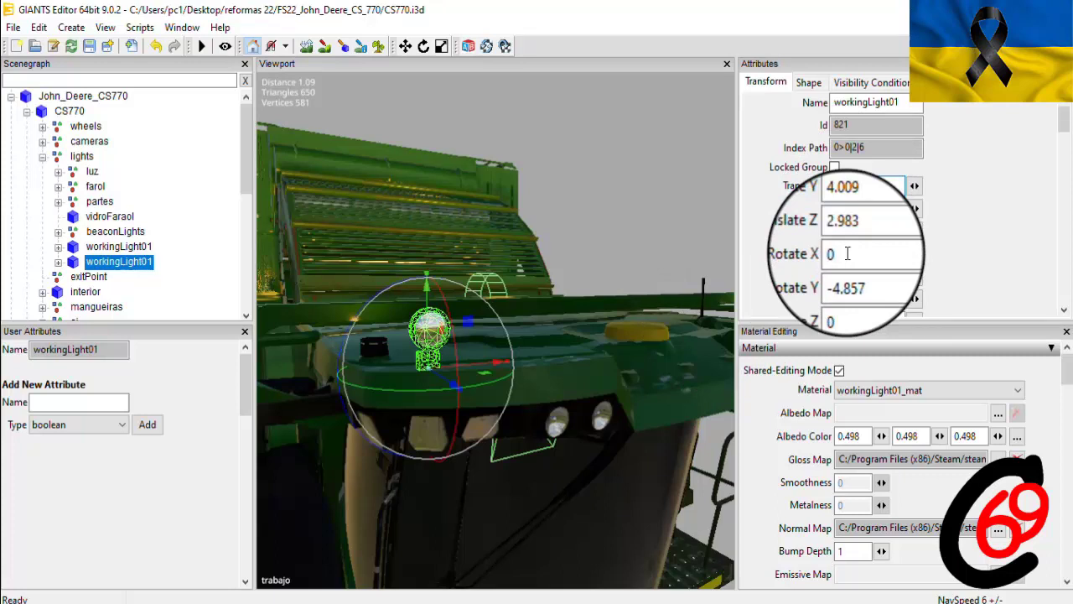
{"action": "key", "text": "Return"}
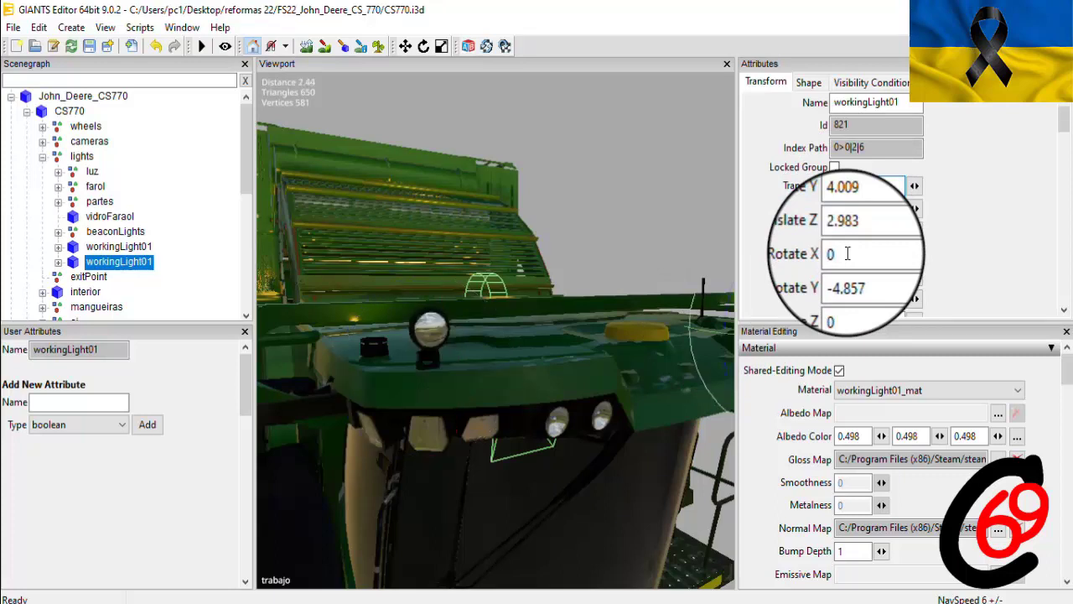
Examine how the duplicated working light sits on the opposite side of the cab roof
{"action": "right_click_drag", "start_coordinate": [599, 347], "coordinate": [674, 400]}
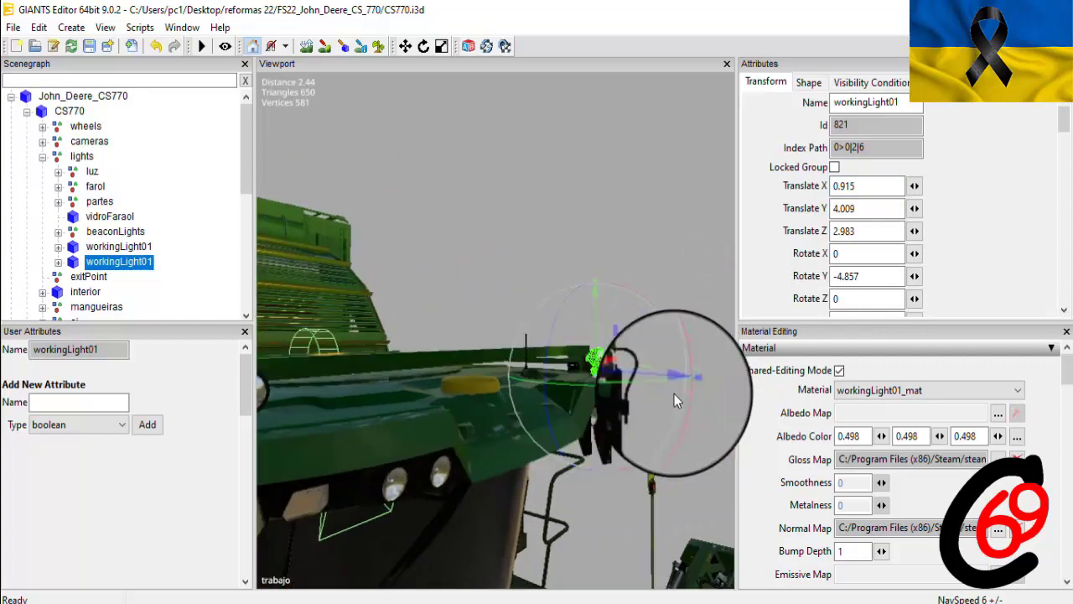
{"action": "scroll", "coordinate": [675, 392], "scroll_direction": "up", "scroll_amount": 2}
{"action": "scroll", "coordinate": [685, 379], "scroll_direction": "up", "scroll_amount": 2}
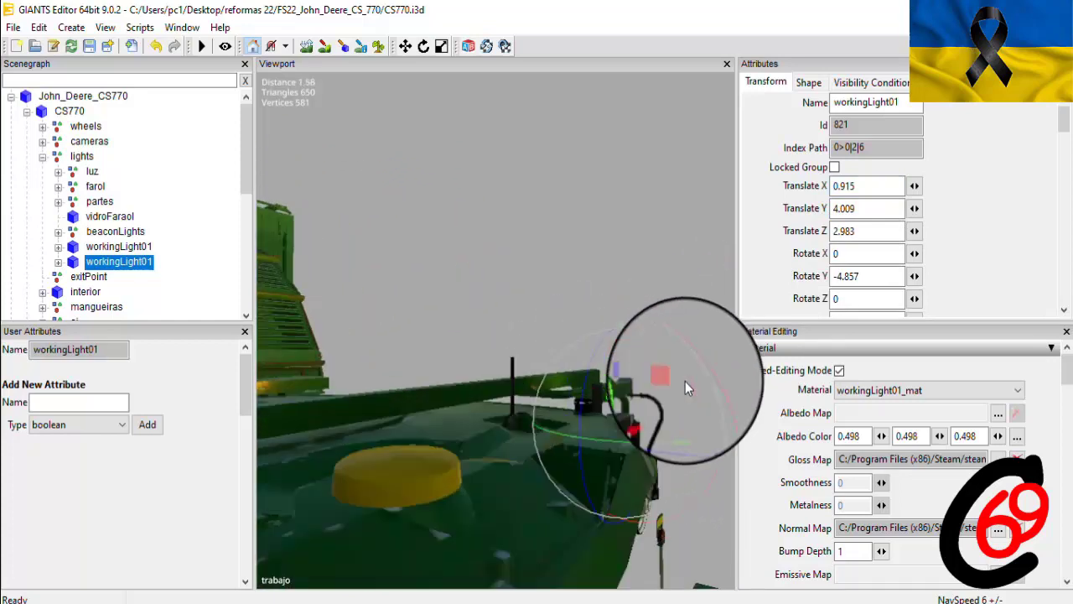
{"action": "scroll", "coordinate": [685, 381], "scroll_direction": "up", "scroll_amount": 2}
{"action": "right_click_drag", "start_coordinate": [677, 390], "coordinate": [620, 411]}
{"action": "scroll", "coordinate": [608, 435], "scroll_direction": "up", "scroll_amount": 3}
{"action": "left_click_drag", "start_coordinate": [607, 423], "coordinate": [688, 308]}
{"action": "right_click_drag", "start_coordinate": [688, 308], "coordinate": [378, 402]}
Expand the first workingLight01 and its rotArm in the scene hierarchy, and select innerPartStatic
{"action": "key", "text": "End"}
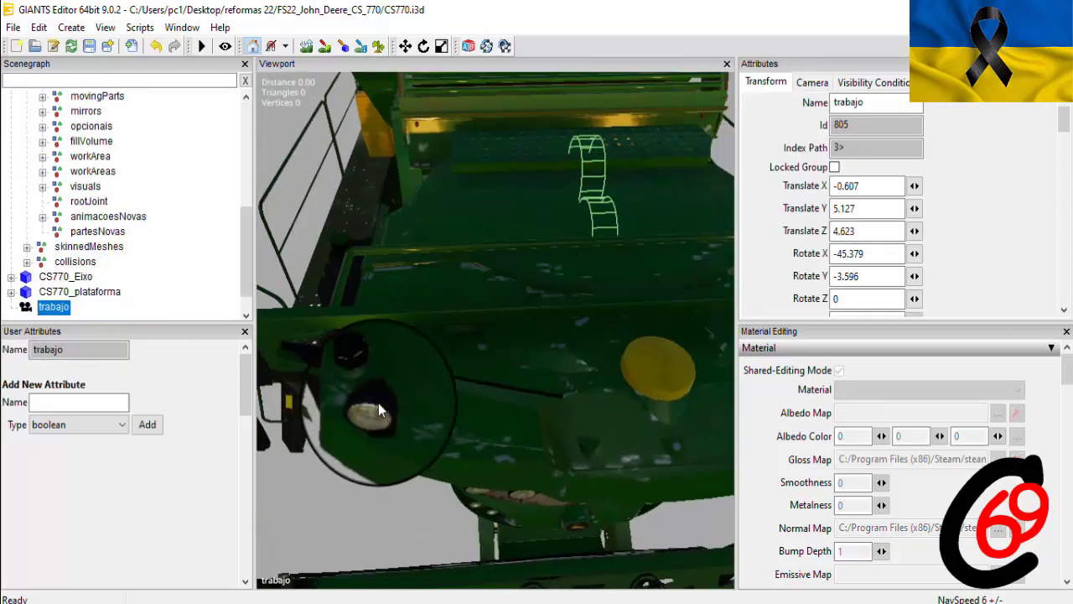
{"action": "left_click_drag", "start_coordinate": [251, 244], "coordinate": [226, 135]}
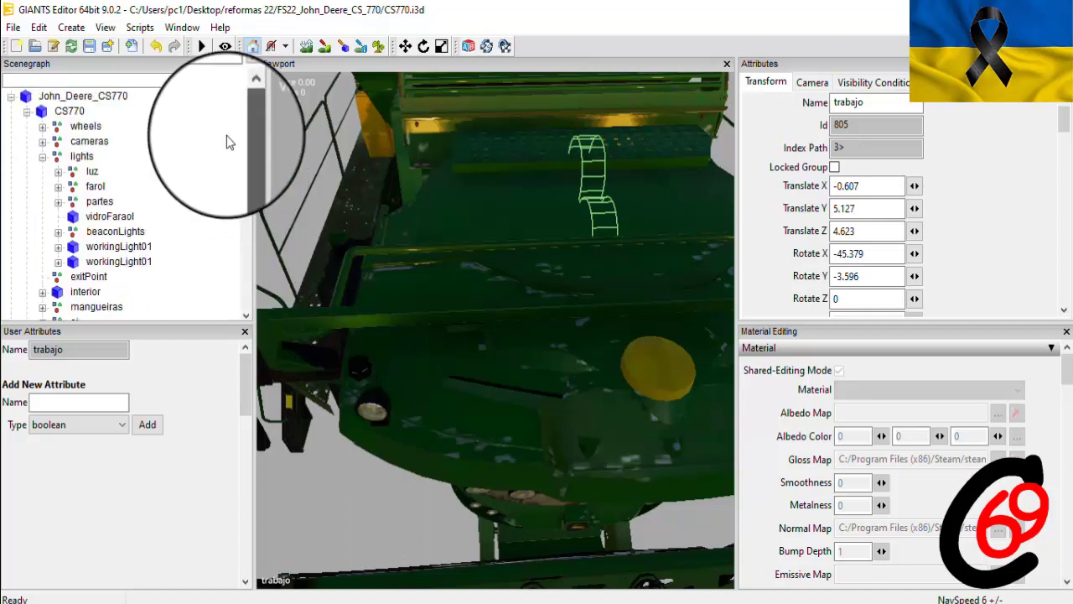
{"action": "left_click", "coordinate": [115, 249]}
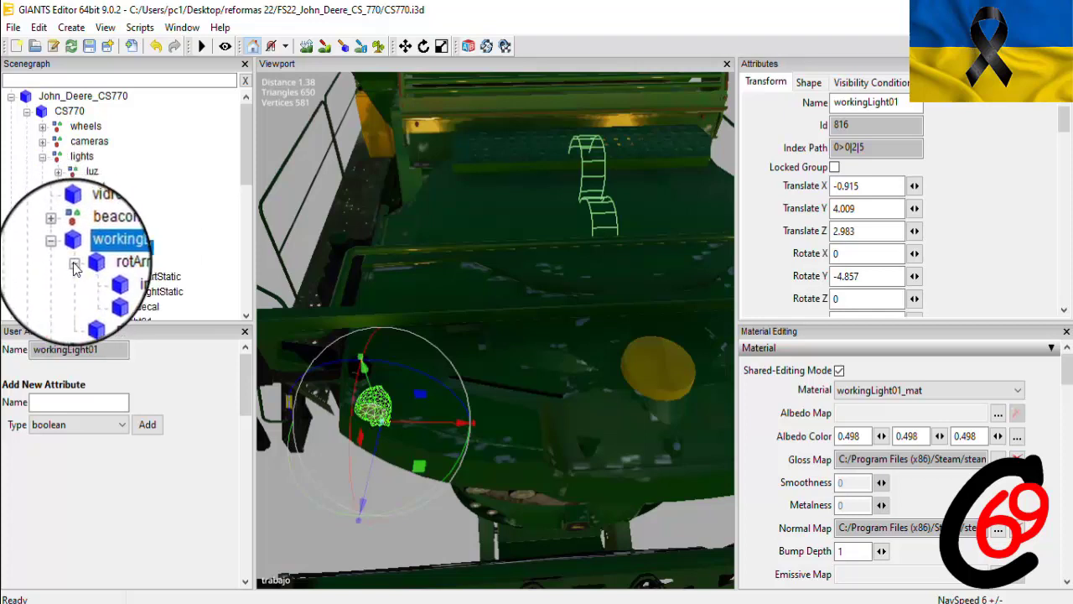
{"action": "left_click", "coordinate": [148, 284]}
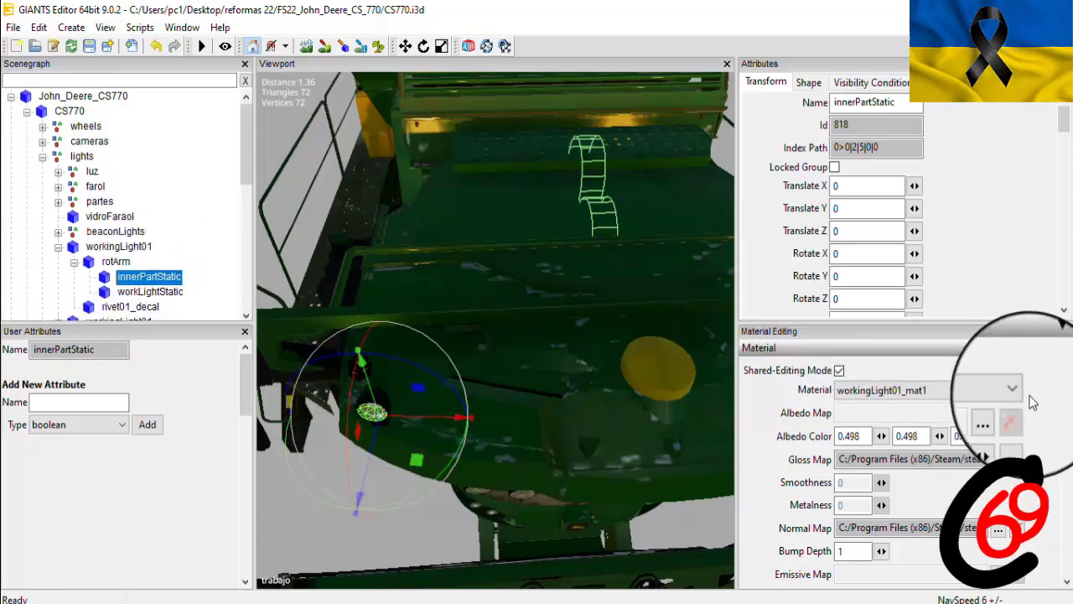
Expand innerPartStatic's custom shader settings and test its lightControl value, leaving the first component at 0
{"action": "left_click_drag", "start_coordinate": [1067, 375], "coordinate": [1067, 386]}
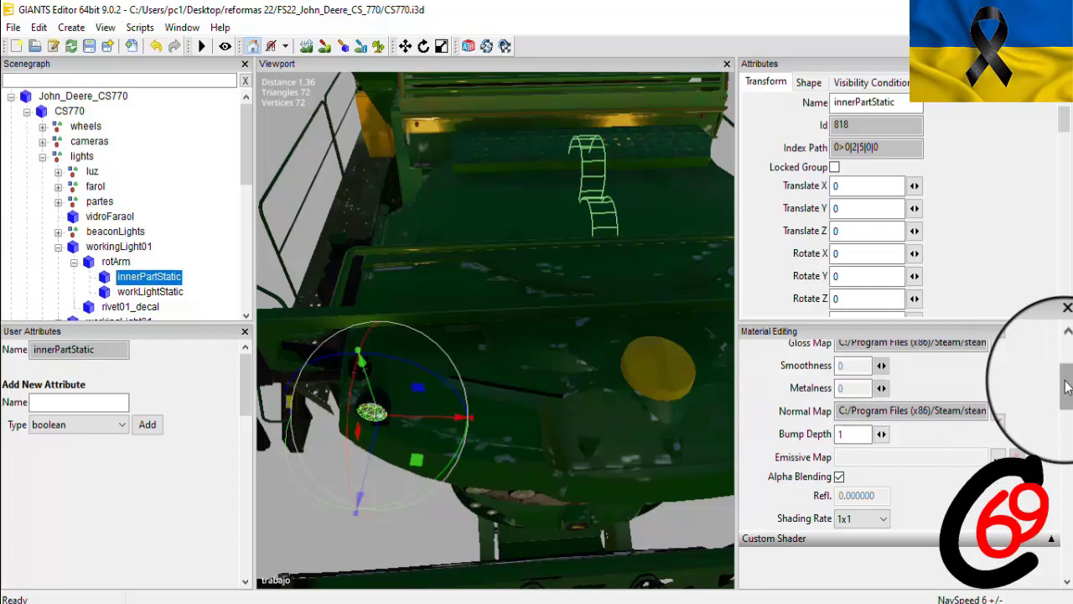
{"action": "left_click_drag", "start_coordinate": [1067, 386], "coordinate": [1067, 401]}
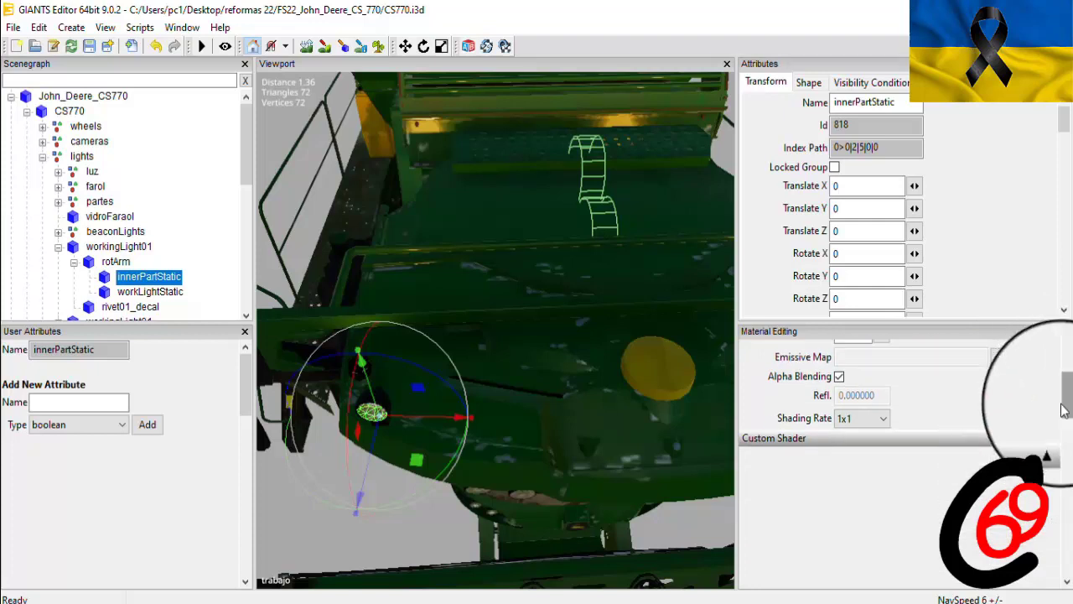
{"action": "left_click", "coordinate": [1052, 441]}
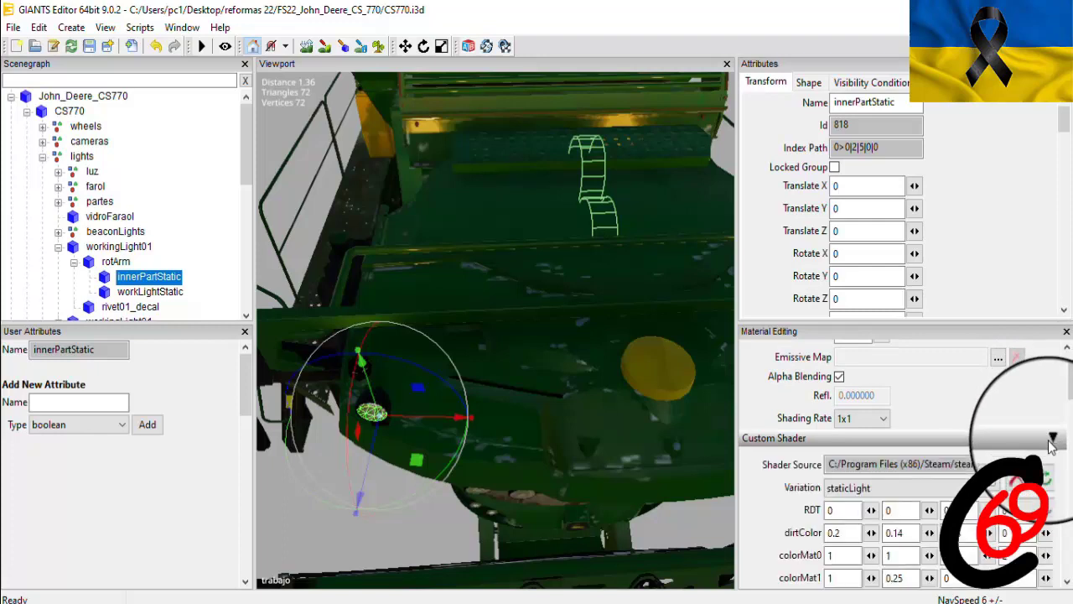
{"action": "left_click_drag", "start_coordinate": [1066, 409], "coordinate": [1066, 438]}
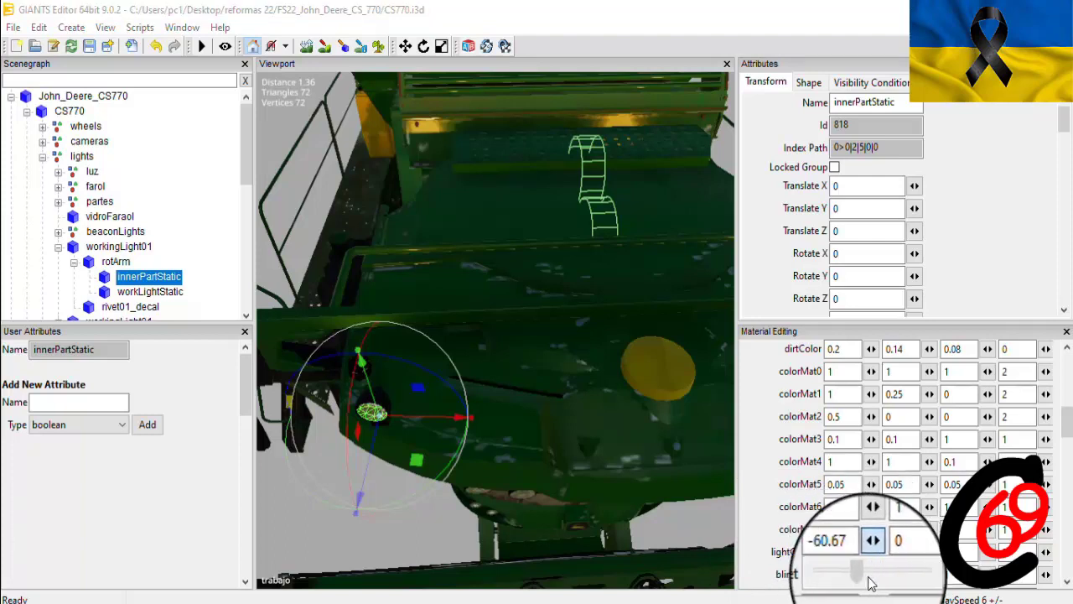
{"action": "mouse_move", "coordinate": [874, 582]}
{"action": "left_mouse_down"}
{"action": "mouse_move", "coordinate": [908, 585]}
{"action": "mouse_move", "coordinate": [872, 585]}
{"action": "left_mouse_up"}
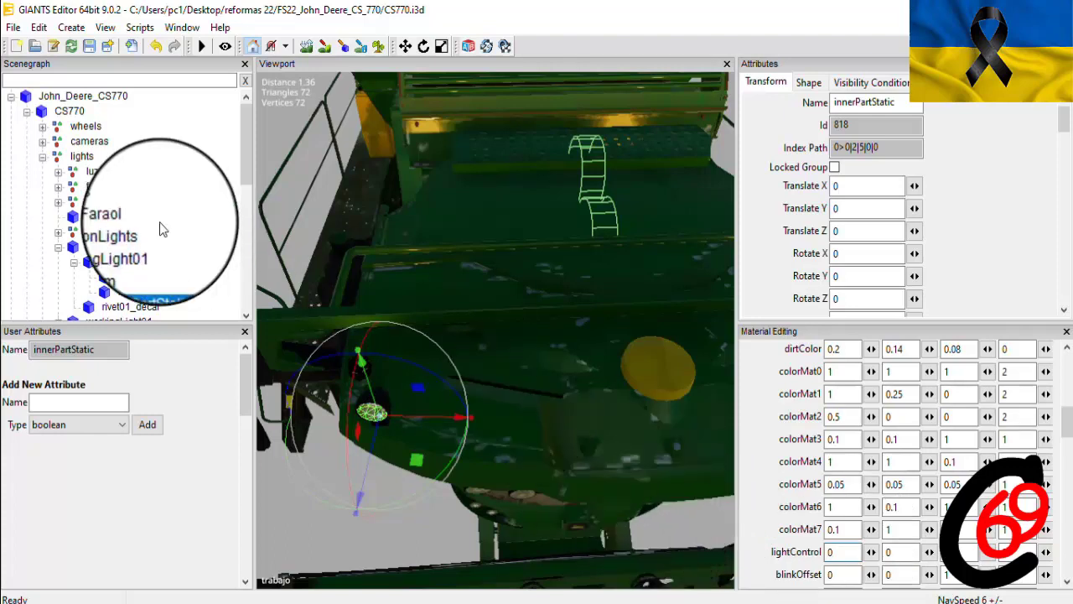
Collapse the first workingLight01 and examine both working lights on the cab roof, then recheck the lights group's contents
{"action": "left_click", "coordinate": [75, 263]}
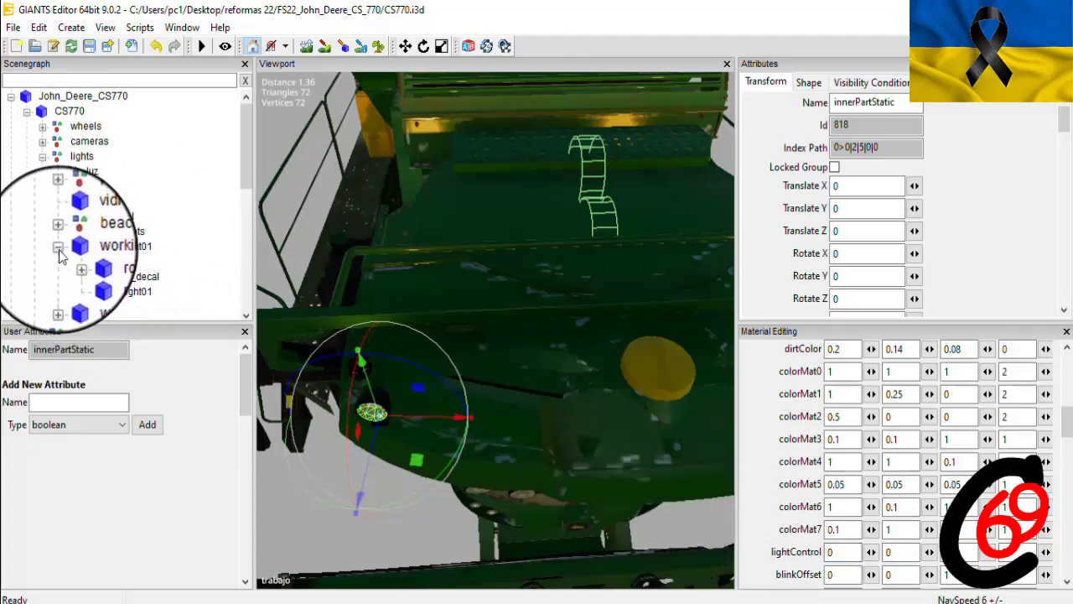
{"action": "left_click", "coordinate": [104, 246]}
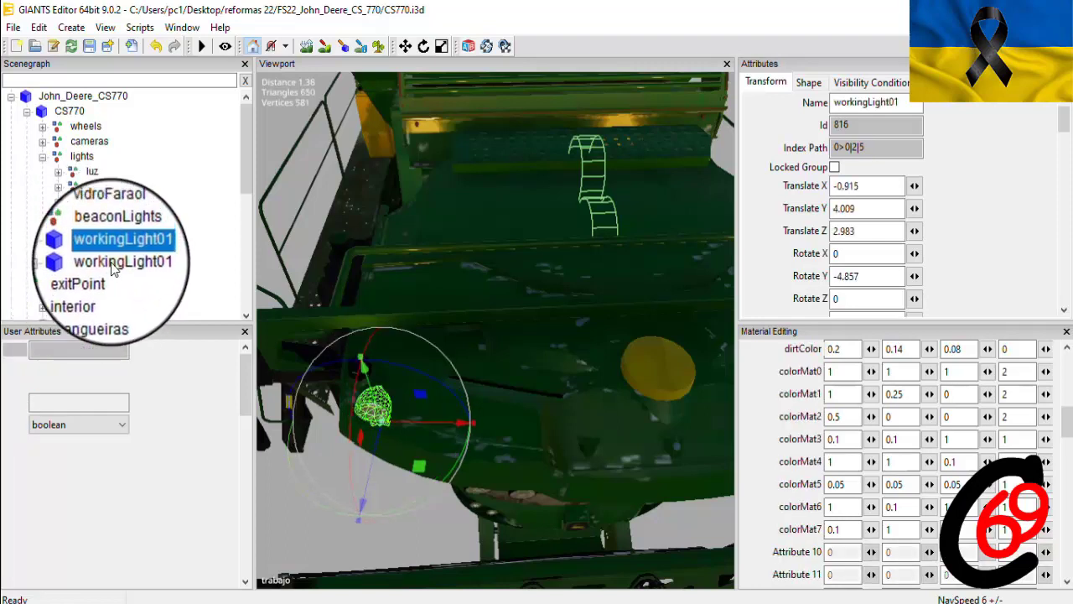
{"action": "left_click", "coordinate": [113, 265]}
{"action": "mouse_move", "coordinate": [444, 254]}
{"action": "middle_mouse_down"}
{"action": "mouse_move", "coordinate": [557, 235]}
{"action": "mouse_move", "coordinate": [436, 257]}
{"action": "middle_mouse_up"}
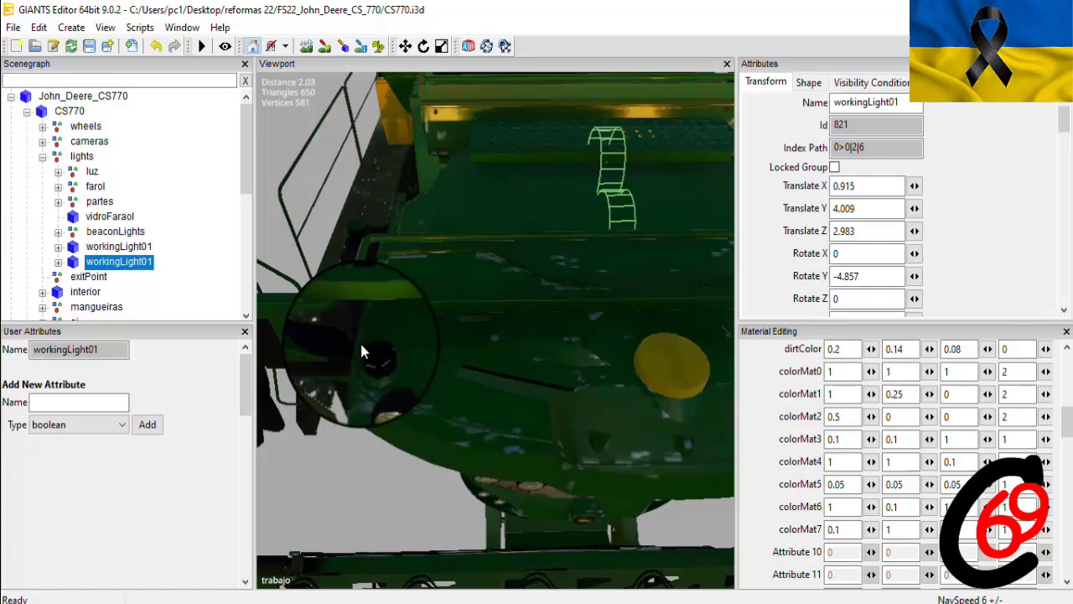
{"action": "scroll", "coordinate": [369, 333], "scroll_direction": "down", "scroll_amount": 3}
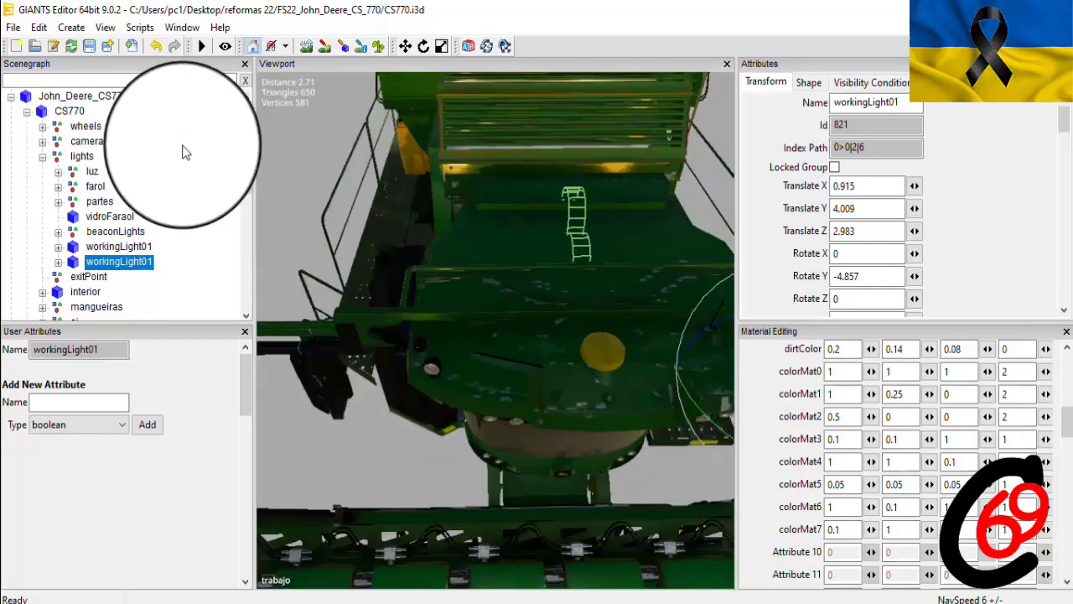
{"action": "left_click", "coordinate": [42, 158]}
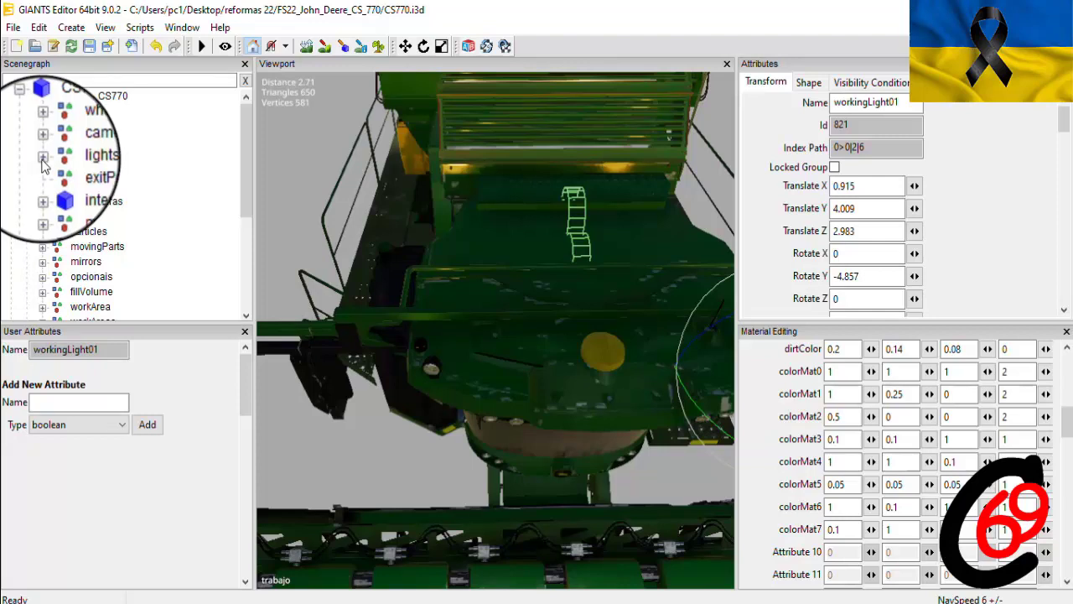
{"action": "left_click", "coordinate": [43, 159]}
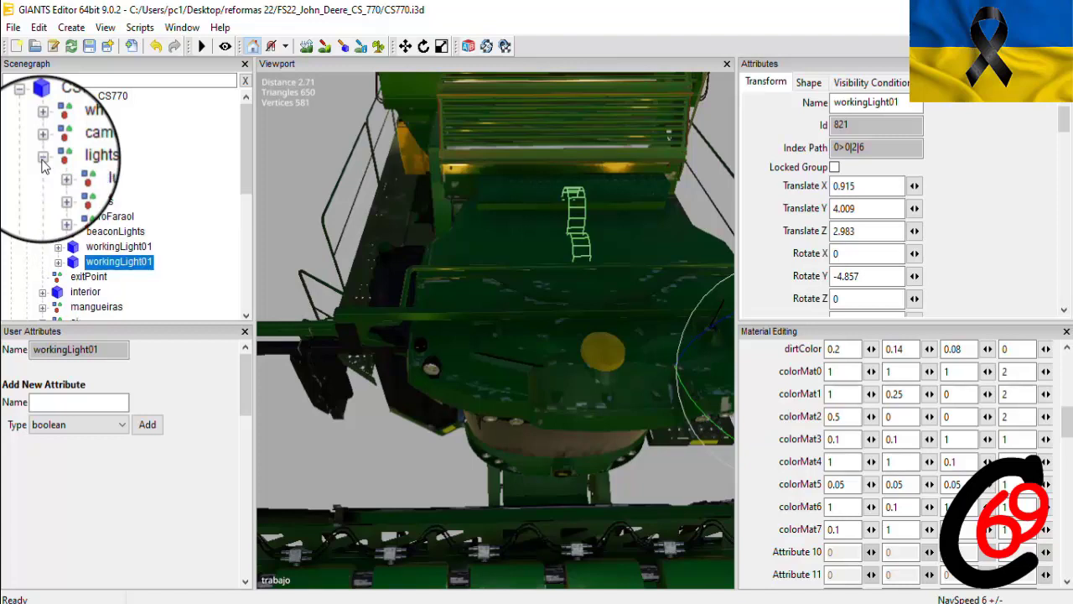
Expand the luz group and its workLightFrontHigh, and select the nested workLightFrontHigh light
{"action": "left_click", "coordinate": [58, 173]}
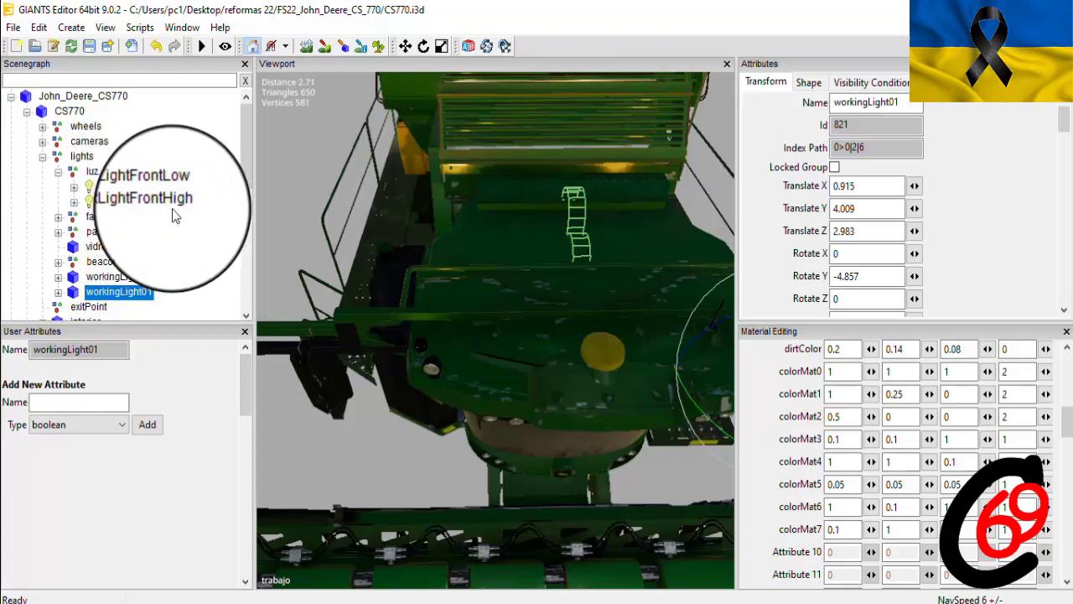
{"action": "left_click", "coordinate": [74, 203]}
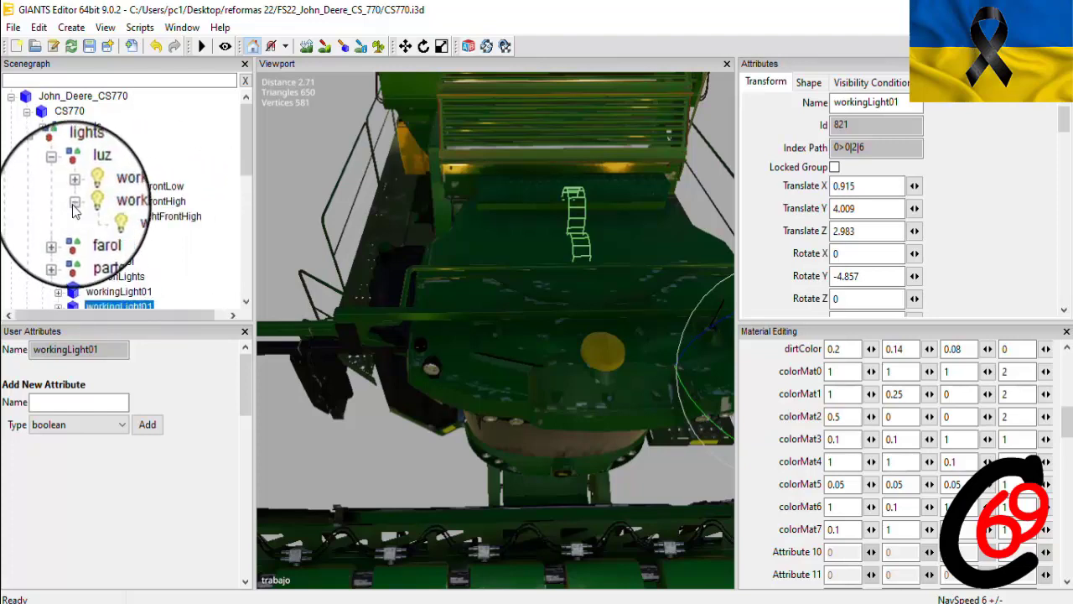
{"action": "left_click", "coordinate": [131, 219]}
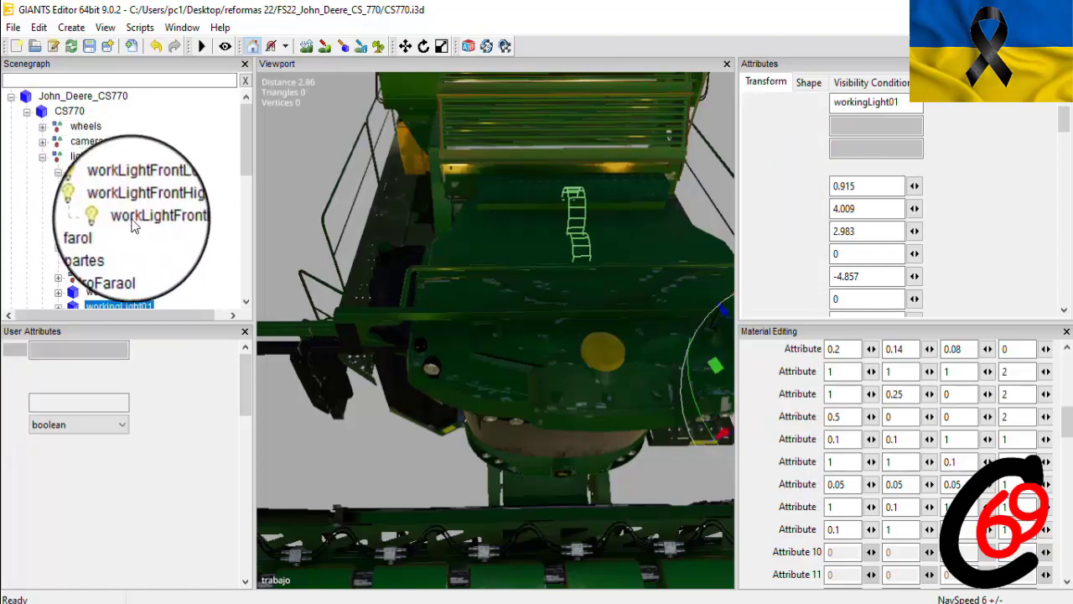
Turn on the display of light sources in the viewport and view the selected light's beam near the cab roof
{"action": "middle_click_drag", "start_coordinate": [385, 282], "coordinate": [493, 282]}
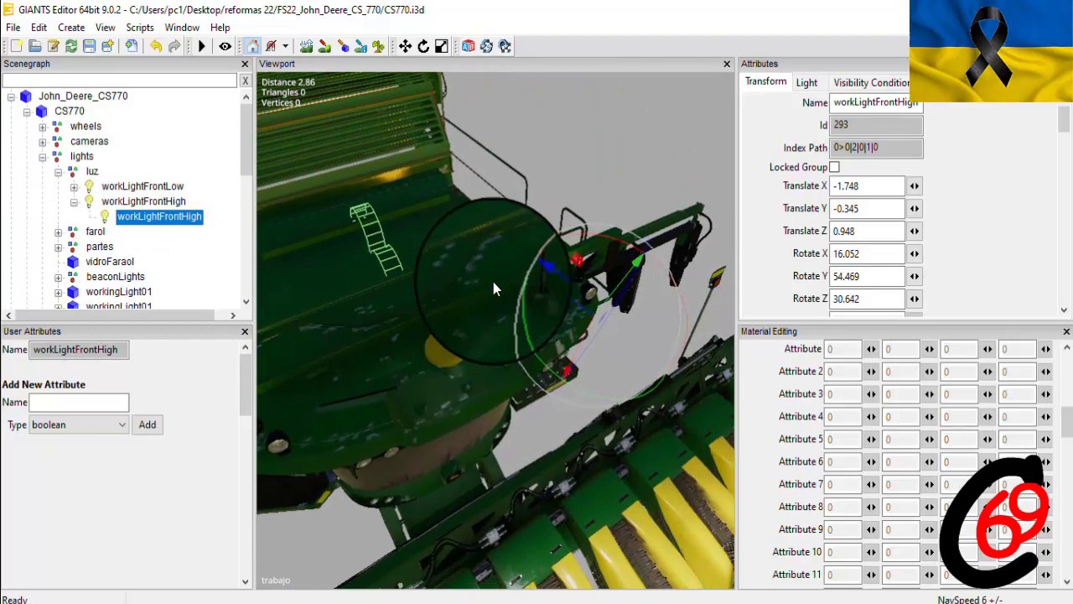
{"action": "right_click", "coordinate": [565, 126]}
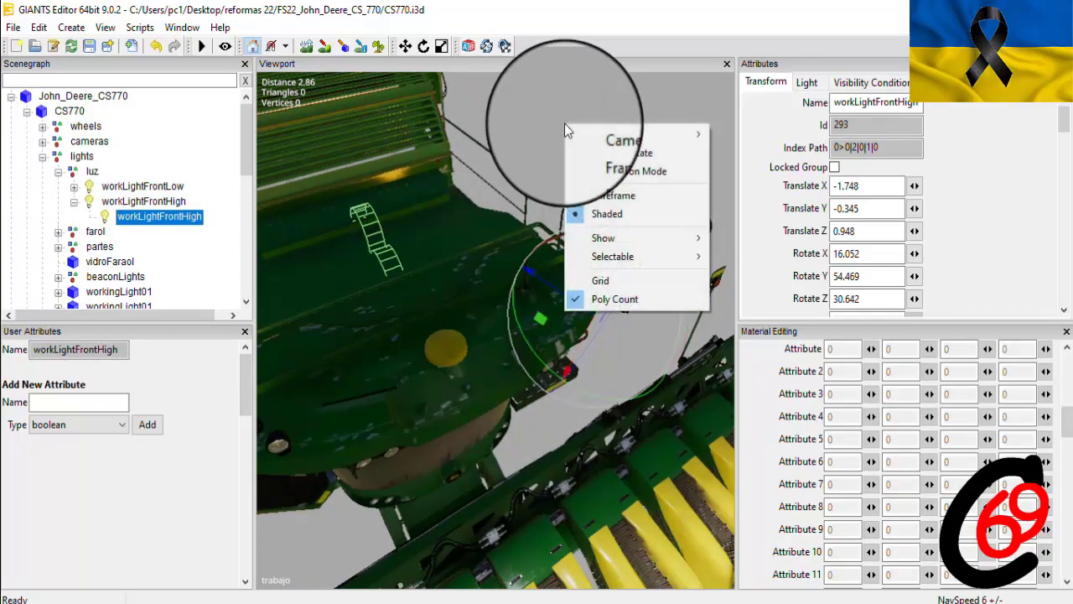
{"action": "mouse_move", "coordinate": [615, 235]}
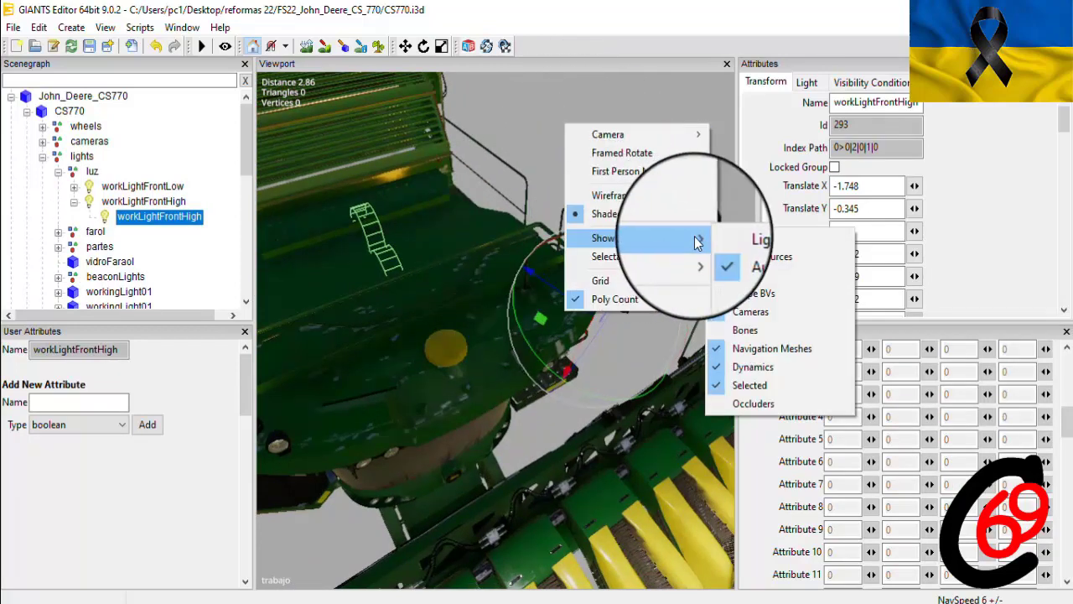
{"action": "left_click", "coordinate": [712, 239]}
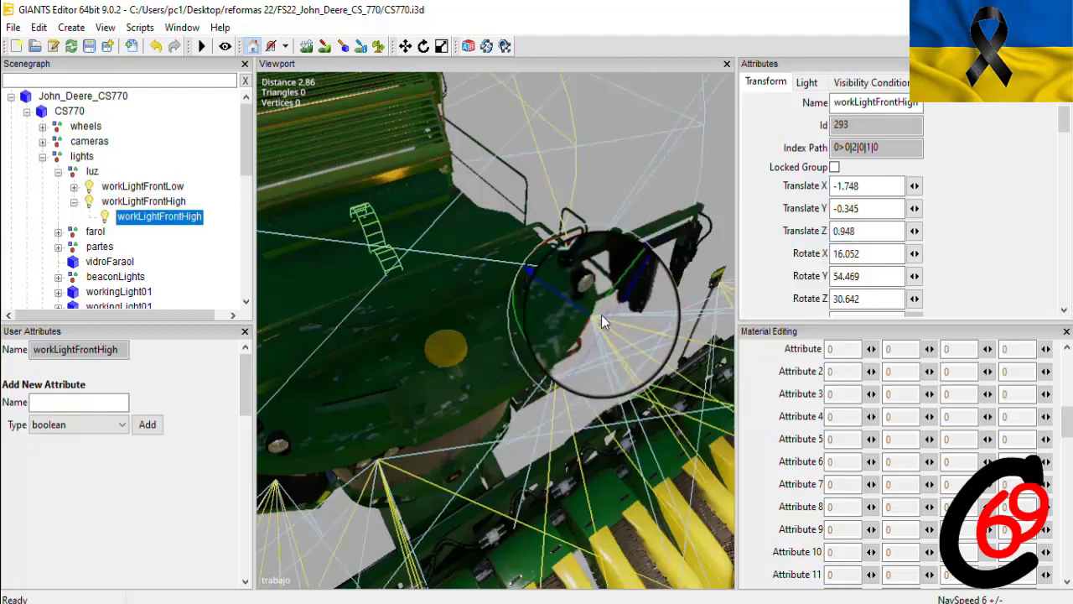
{"action": "right_click", "coordinate": [593, 132]}
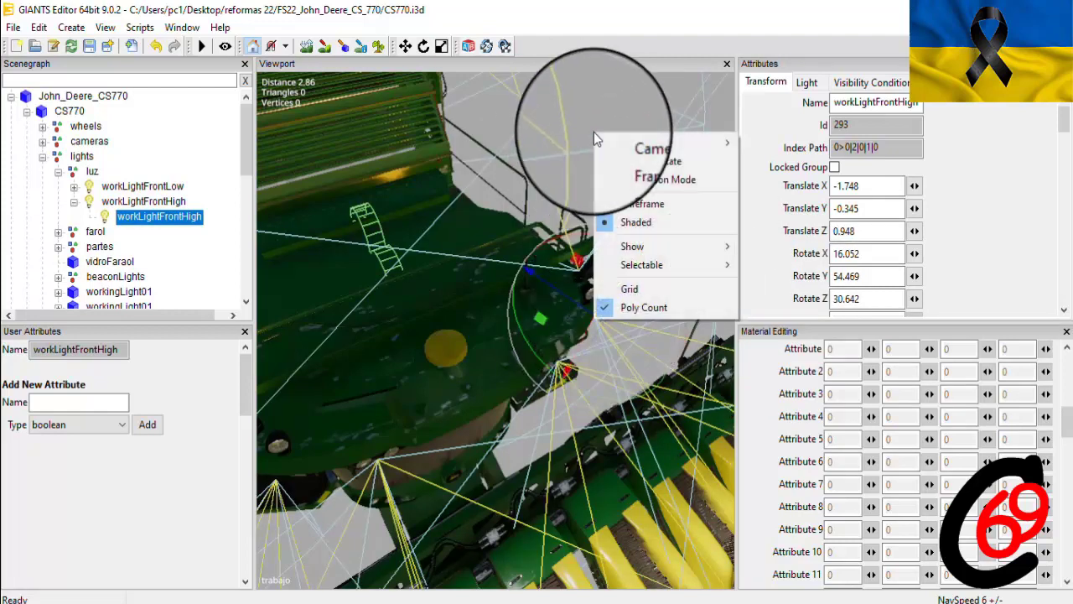
{"action": "left_click", "coordinate": [592, 119]}
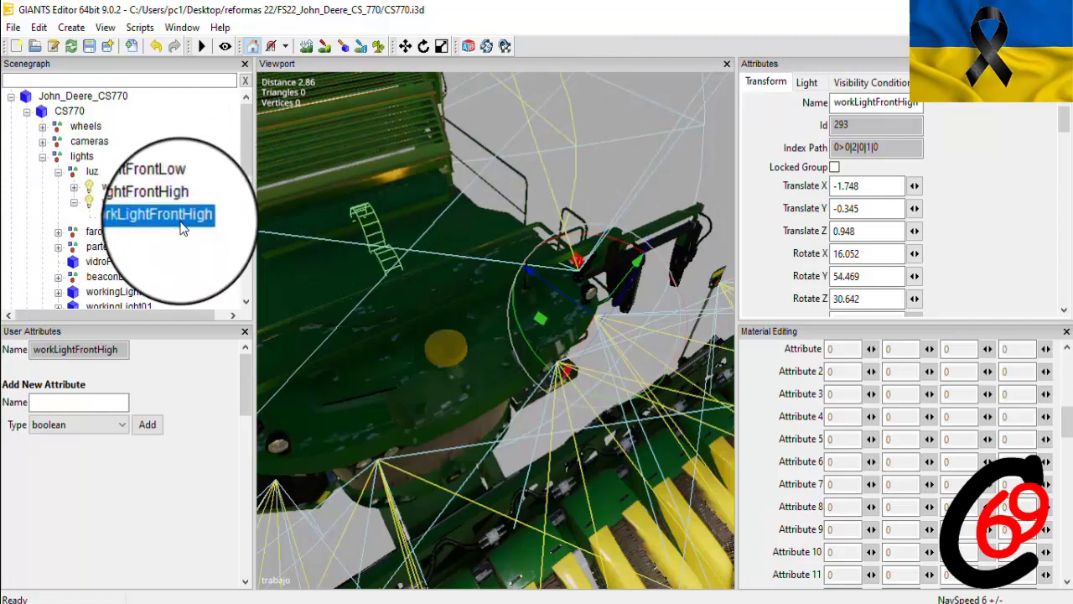
Duplicate the nested workLightFrontHigh light twice
{"action": "key", "text": "ctrl+d"}
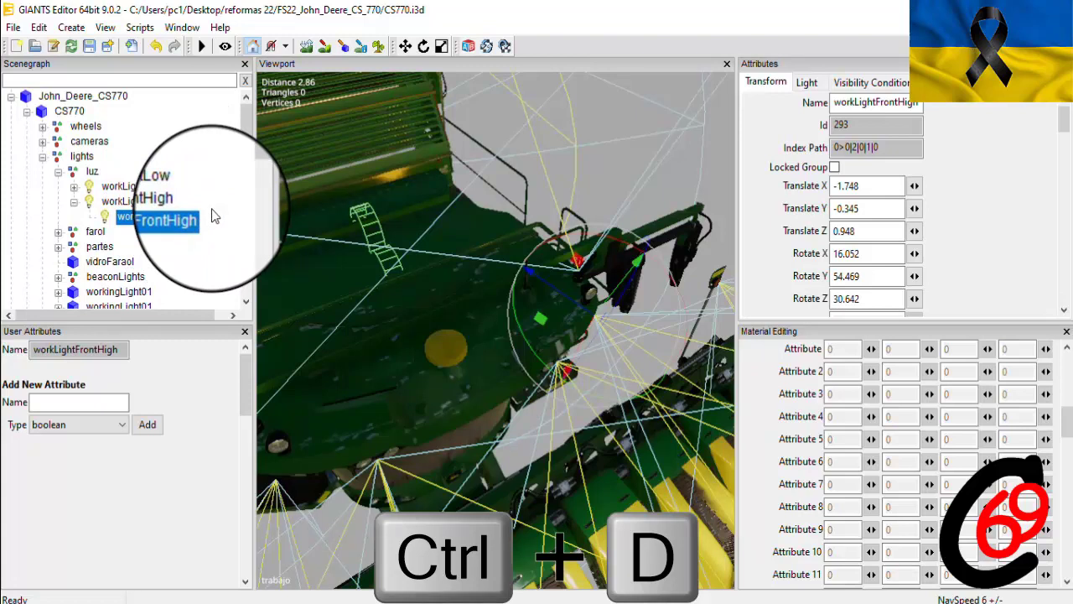
{"action": "key", "text": "ctrl+d"}
{"action": "key", "text": "ctrl+d"}
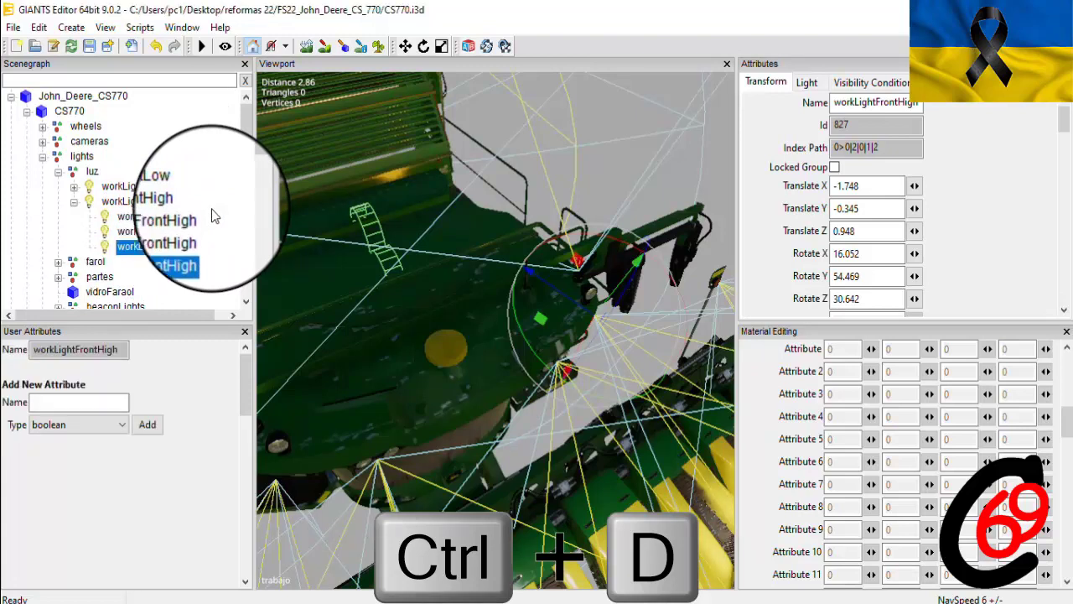
Move the first workLightFrontHigh copy onto a cab-roof working light, at about Translate X -1.705, Y -0.135, Z 0.991
{"action": "left_click", "coordinate": [176, 238]}
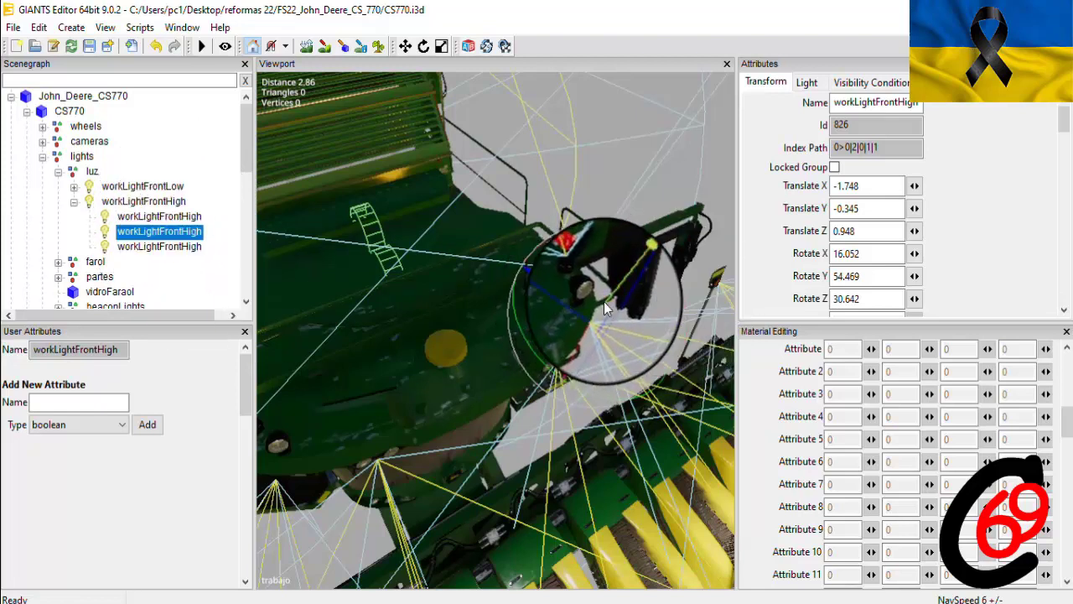
{"action": "left_click_drag", "start_coordinate": [604, 301], "coordinate": [624, 267]}
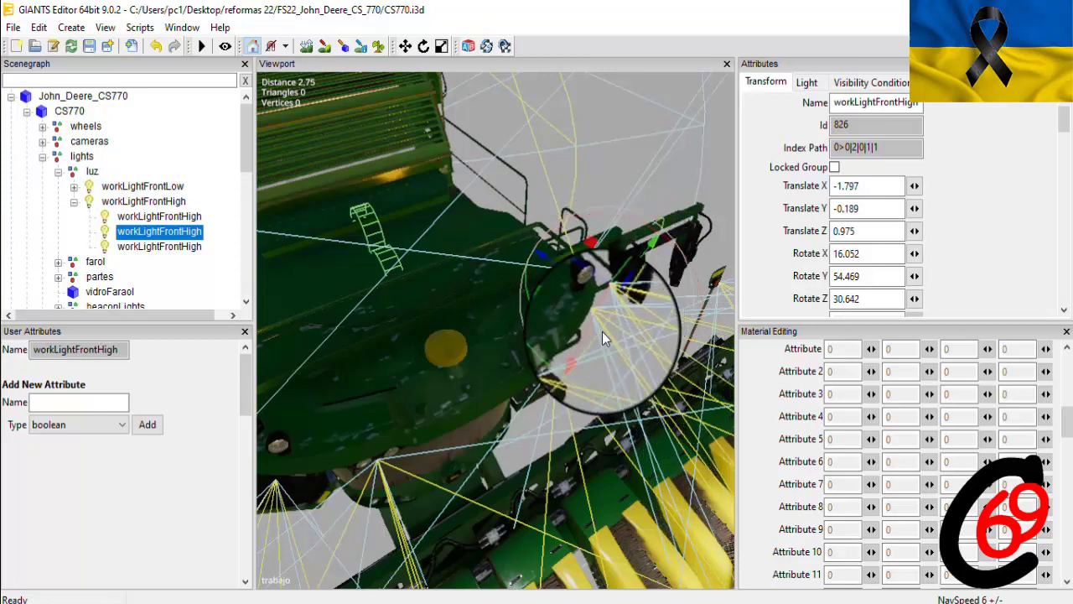
{"action": "left_click_drag", "start_coordinate": [602, 307], "coordinate": [575, 288]}
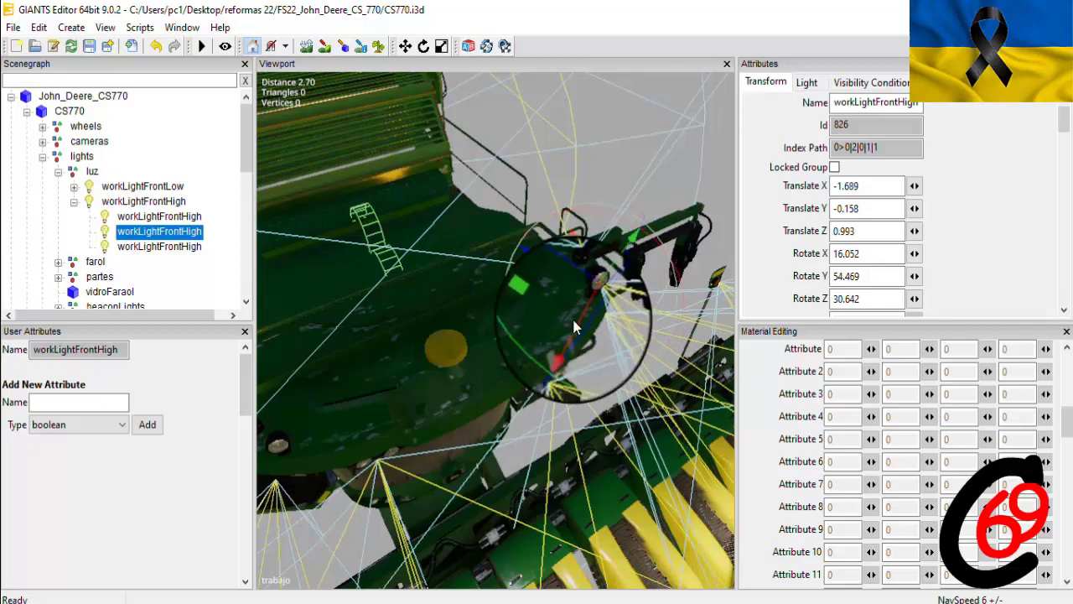
{"action": "scroll", "coordinate": [571, 316], "scroll_direction": "down", "scroll_amount": 5}
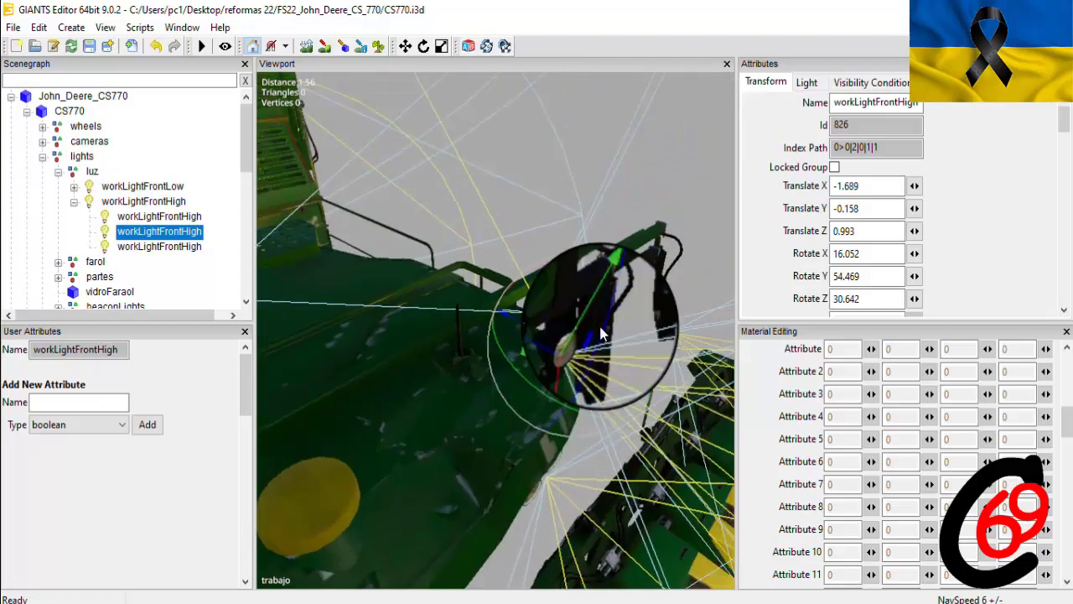
{"action": "scroll", "coordinate": [602, 318], "scroll_direction": "down", "scroll_amount": 3}
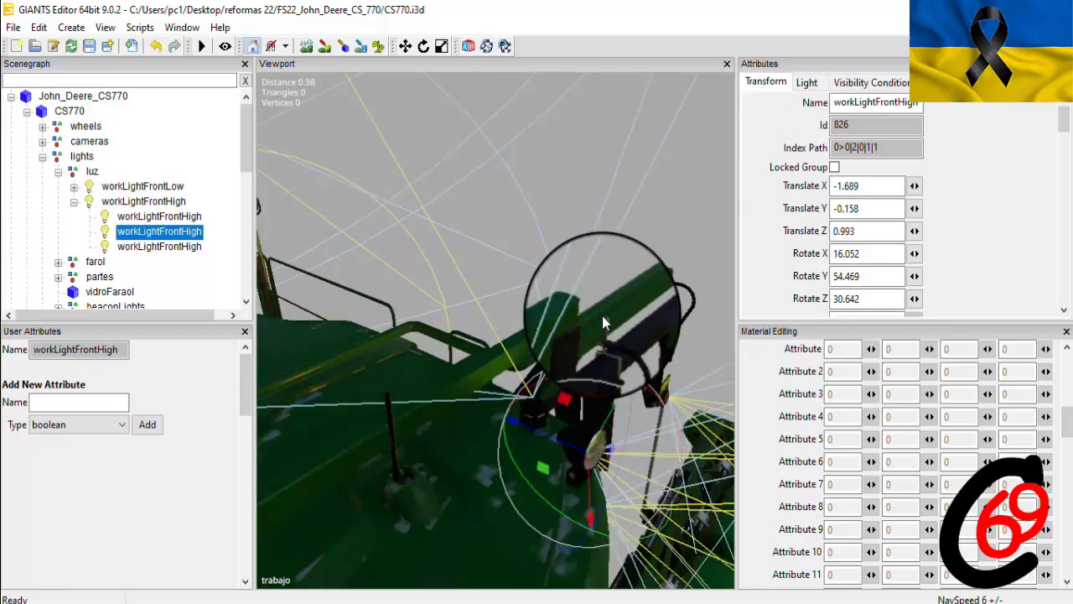
{"action": "scroll", "coordinate": [602, 317], "scroll_direction": "down", "scroll_amount": 4}
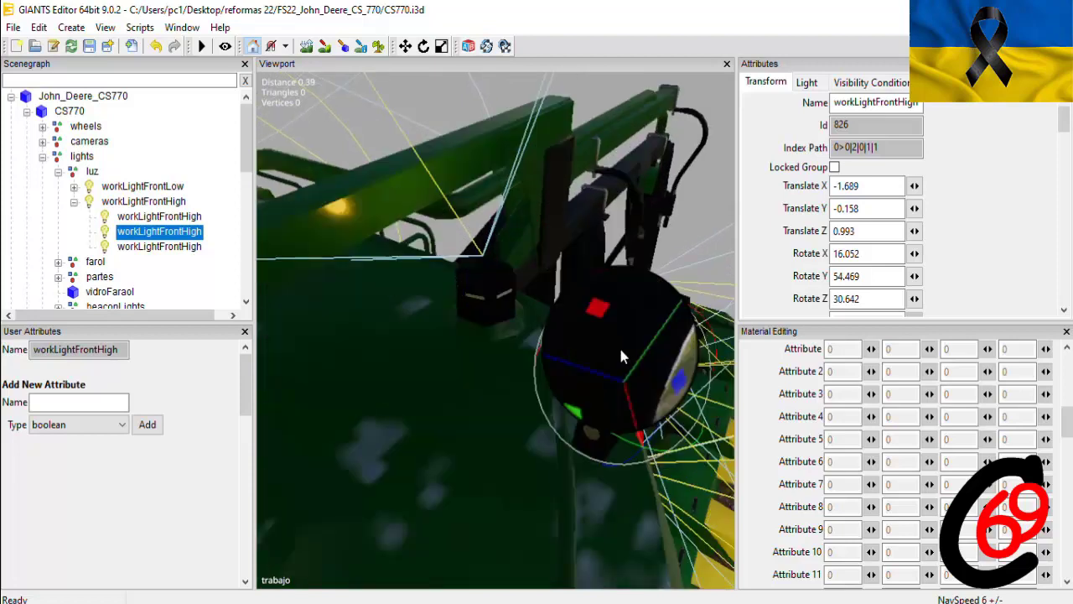
{"action": "middle_click_drag", "start_coordinate": [621, 356], "coordinate": [577, 375]}
{"action": "left_click_drag", "start_coordinate": [577, 371], "coordinate": [587, 350]}
{"action": "middle_click_drag", "start_coordinate": [587, 351], "coordinate": [328, 428]}
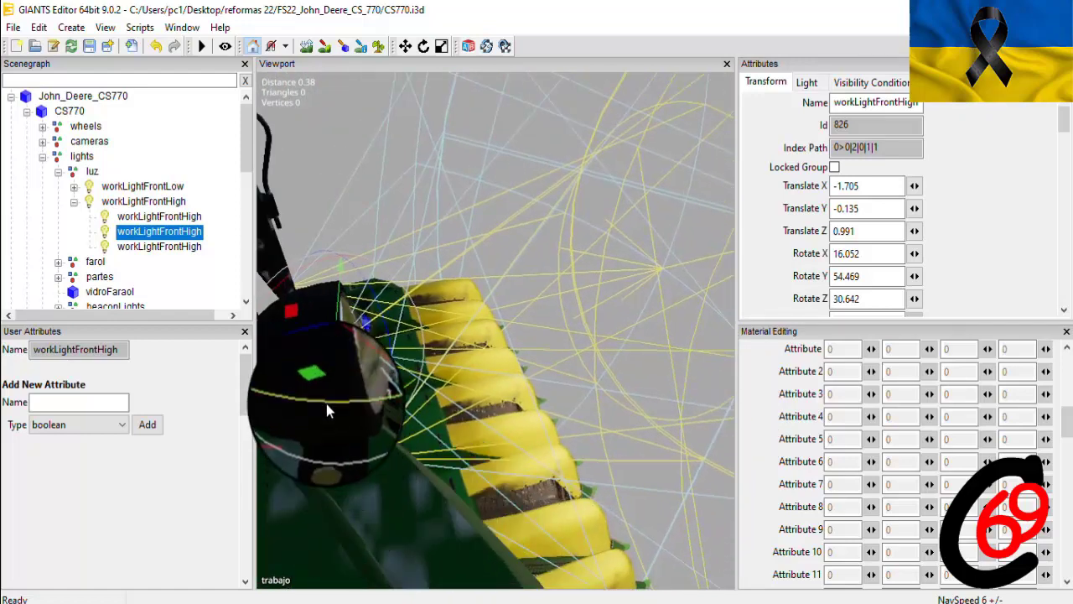
Rotate the first workLightFrontHigh copy to match its lamp's direction, at about Rotate X 11.904, Y 68.672, Z 39.139
{"action": "left_click_drag", "start_coordinate": [326, 403], "coordinate": [300, 291]}
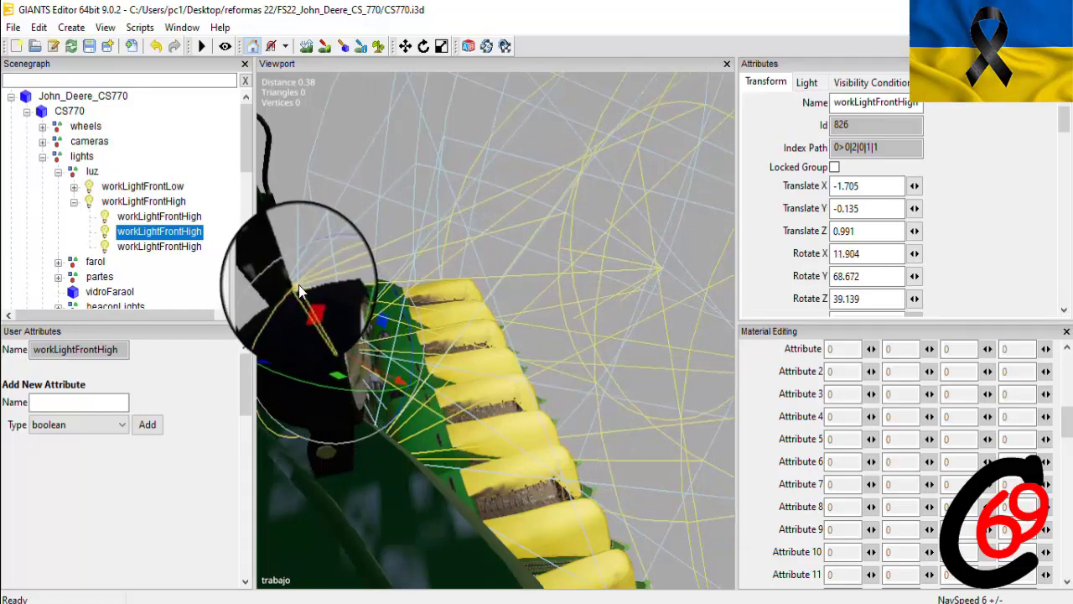
{"action": "scroll", "coordinate": [502, 436], "scroll_direction": "down", "scroll_amount": 5}
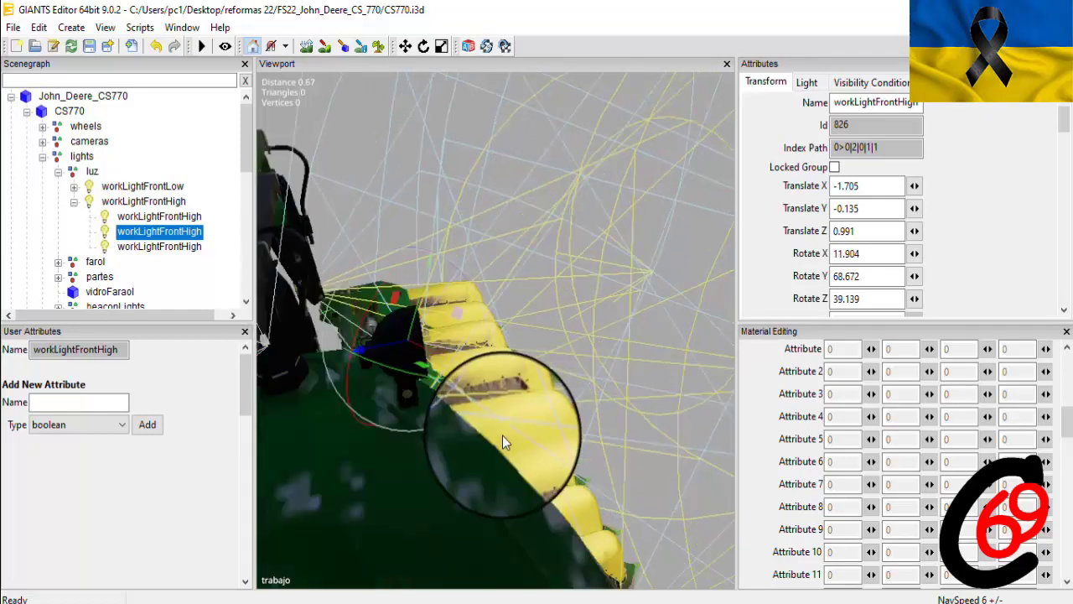
{"action": "middle_click_drag", "start_coordinate": [502, 442], "coordinate": [513, 467]}
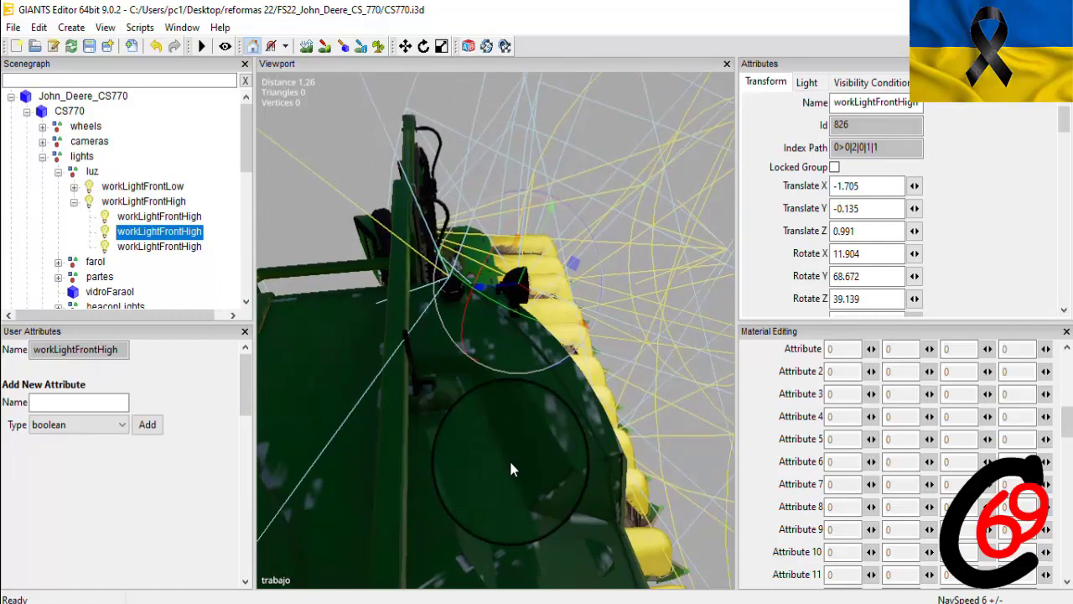
Move the second workLightFrontHigh copy across the cab roof to about Translate X -0.286, Y 0.077, Z 0.144, with Rotate X about 18.19
{"action": "left_click", "coordinate": [178, 257]}
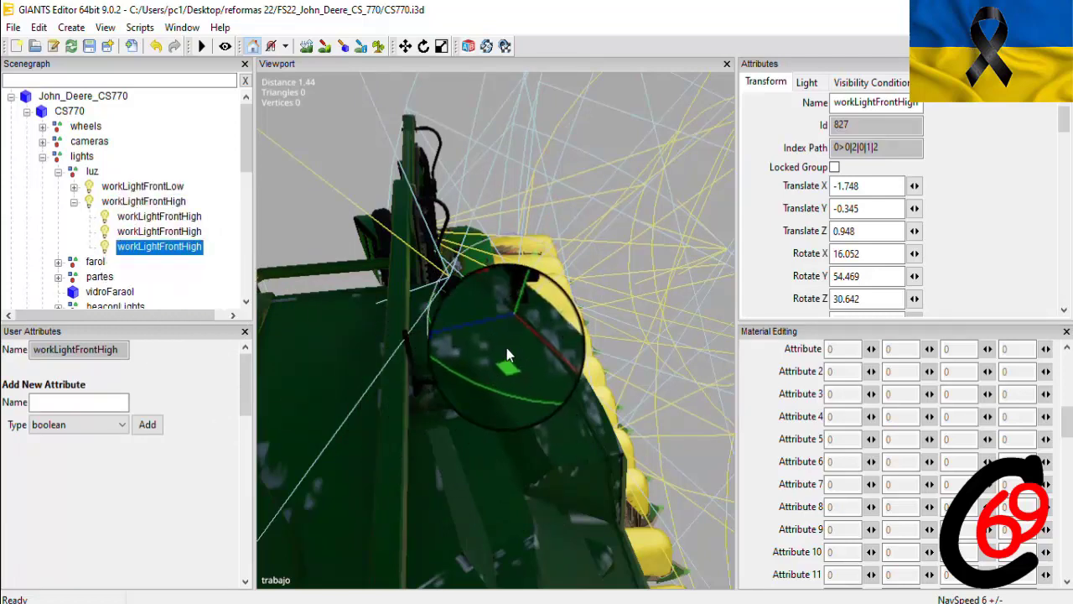
{"action": "left_click_drag", "start_coordinate": [516, 332], "coordinate": [769, 519]}
{"action": "middle_click_drag", "start_coordinate": [472, 491], "coordinate": [632, 504]}
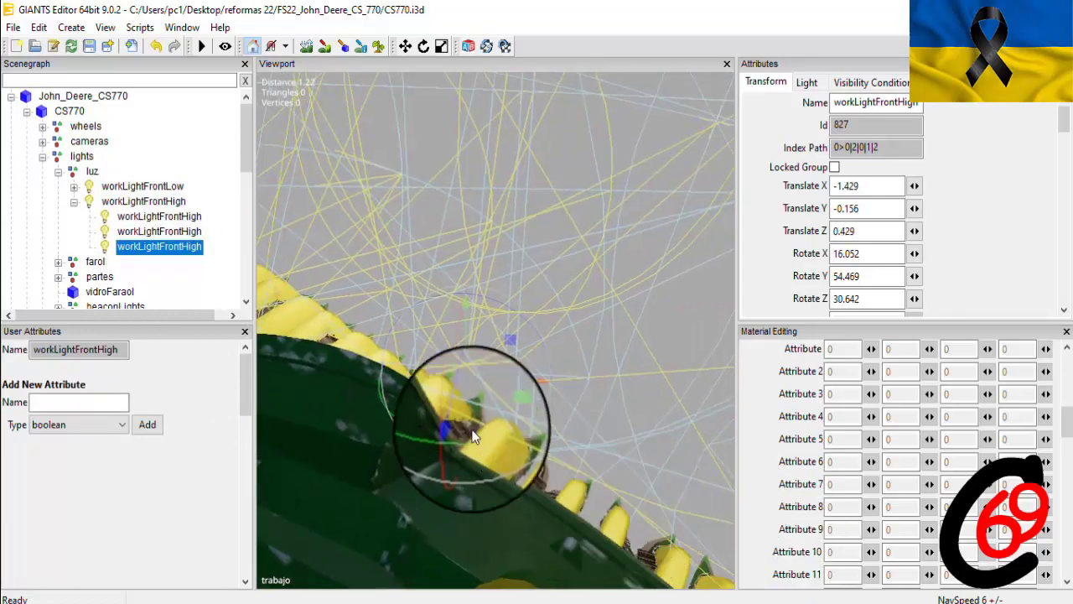
{"action": "left_click_drag", "start_coordinate": [465, 385], "coordinate": [585, 532]}
{"action": "middle_click_drag", "start_coordinate": [602, 529], "coordinate": [398, 463]}
{"action": "left_click_drag", "start_coordinate": [398, 462], "coordinate": [747, 214]}
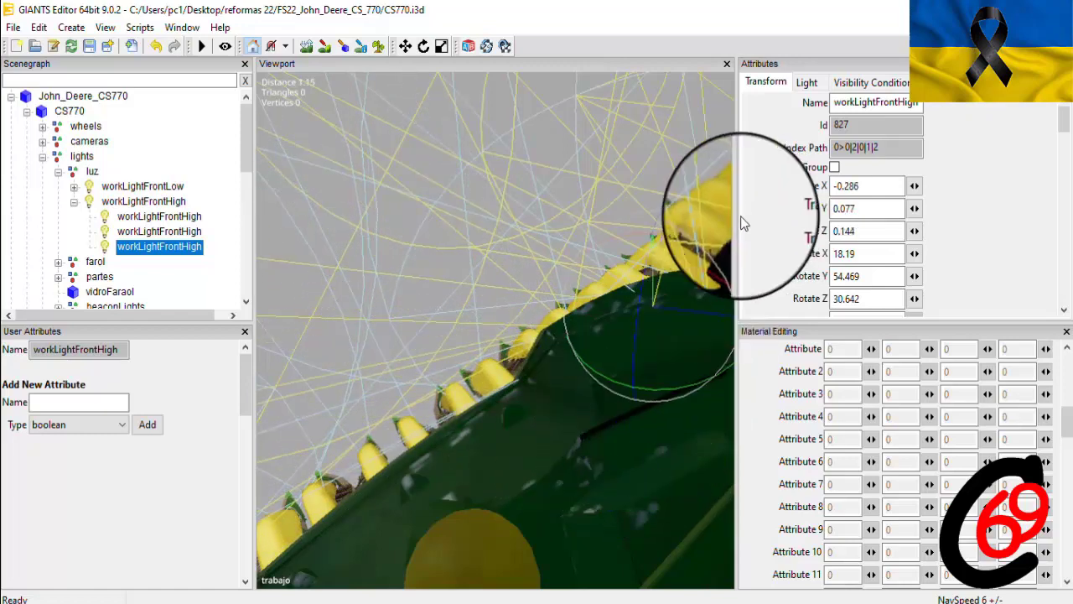
Move the second workLightFrontHigh copy onto its cab-roof lamp, at about Translate X -0.056, Y 0.161, Z 0.042
{"action": "middle_click_drag", "start_coordinate": [595, 438], "coordinate": [711, 358]}
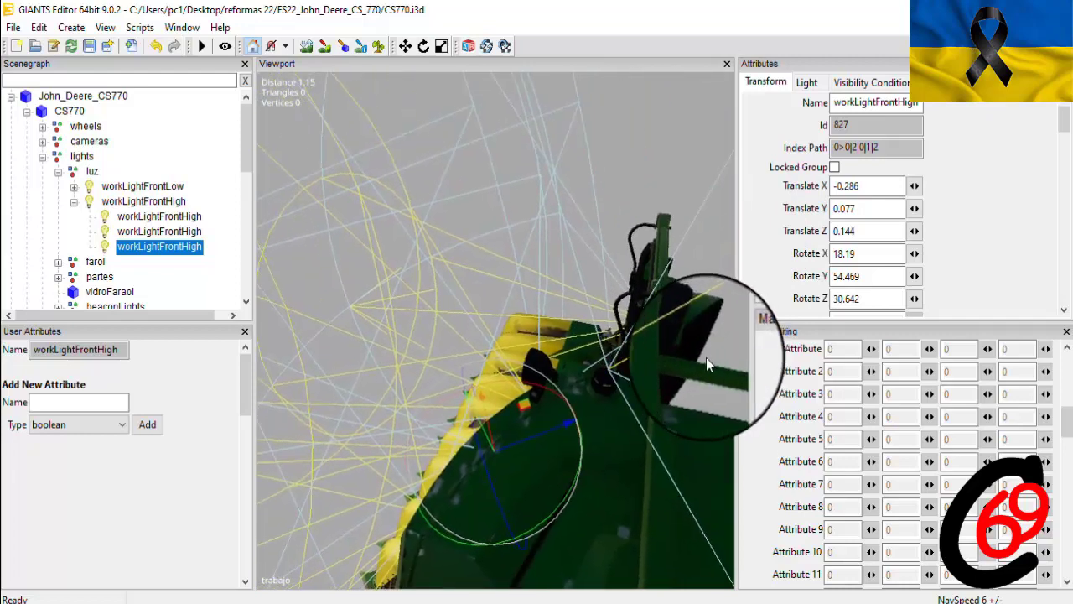
{"action": "left_click_drag", "start_coordinate": [503, 445], "coordinate": [576, 411]}
{"action": "scroll", "coordinate": [527, 404], "scroll_direction": "up", "scroll_amount": 5}
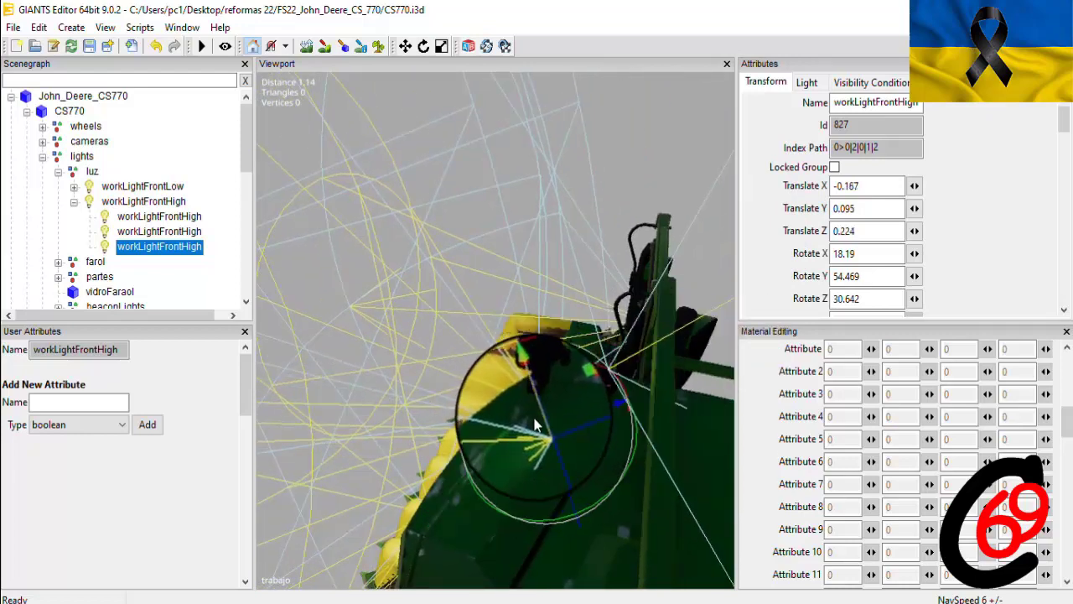
{"action": "middle_click_drag", "start_coordinate": [534, 413], "coordinate": [584, 555]}
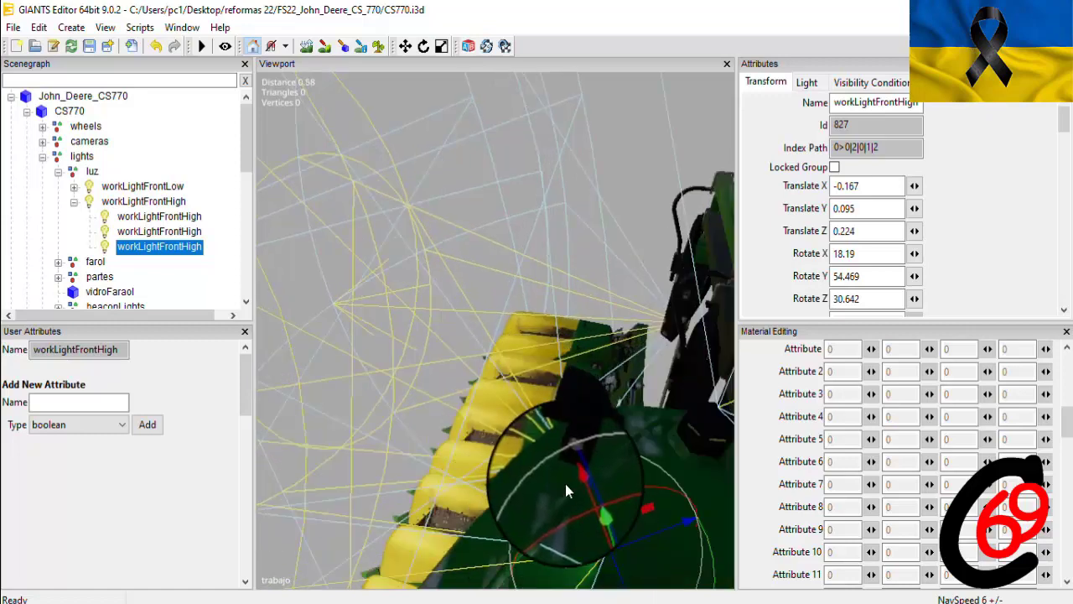
{"action": "left_click_drag", "start_coordinate": [578, 451], "coordinate": [528, 437]}
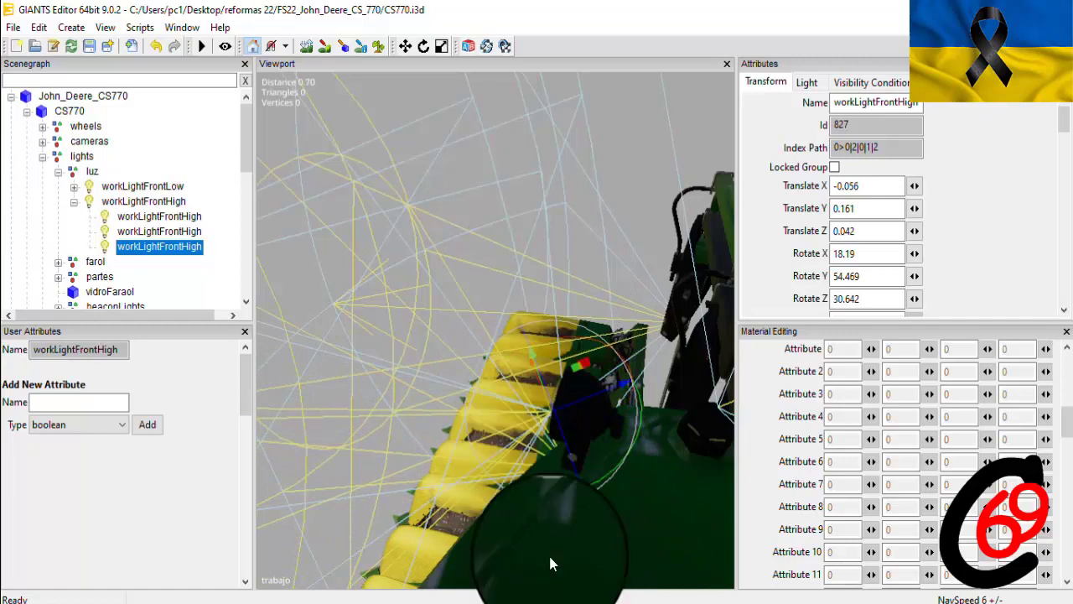
{"action": "scroll", "coordinate": [580, 529], "scroll_direction": "up", "scroll_amount": 4}
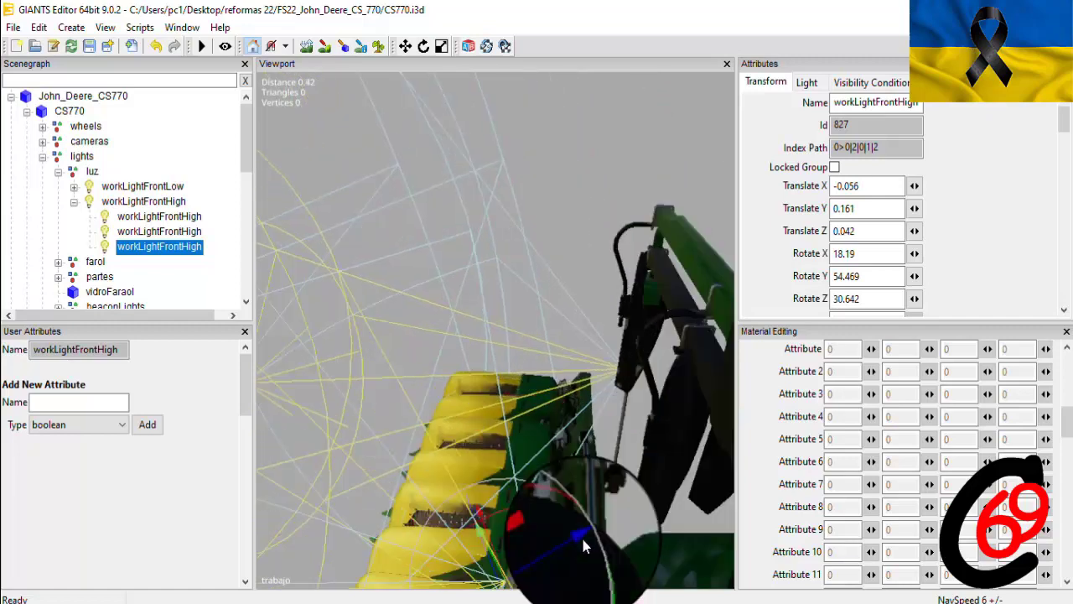
Align the second workLightFrontHigh copy with its lamp, at about Translate -0.034, 0.165, 0.056 and Rotate -1.749, -11.561, 13.508
{"action": "middle_click_drag", "start_coordinate": [593, 508], "coordinate": [495, 435]}
{"action": "left_click_drag", "start_coordinate": [503, 387], "coordinate": [399, 379]}
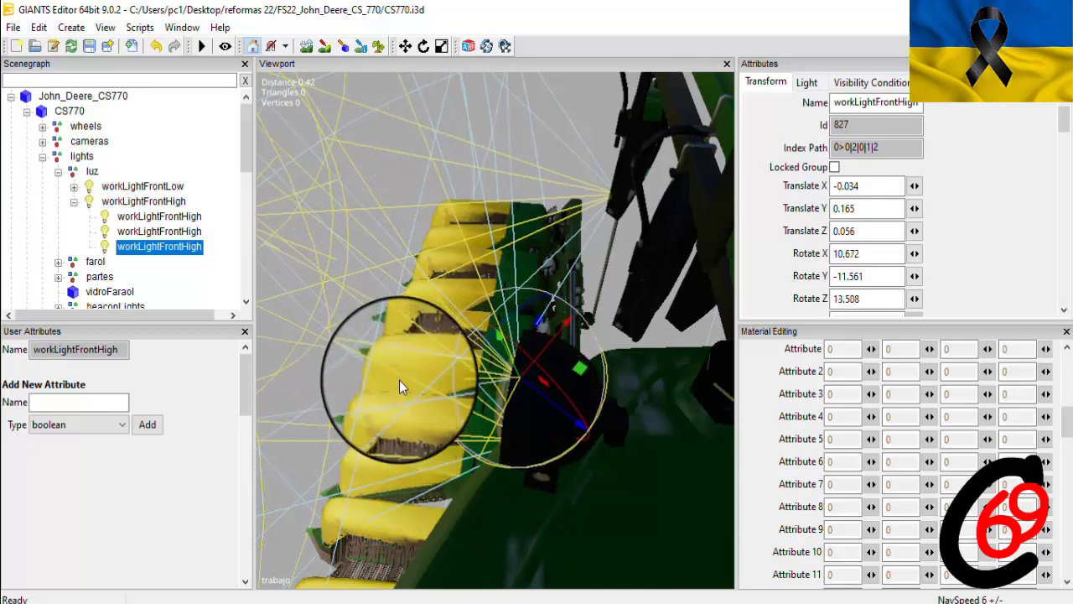
{"action": "left_click_drag", "start_coordinate": [618, 370], "coordinate": [562, 392]}
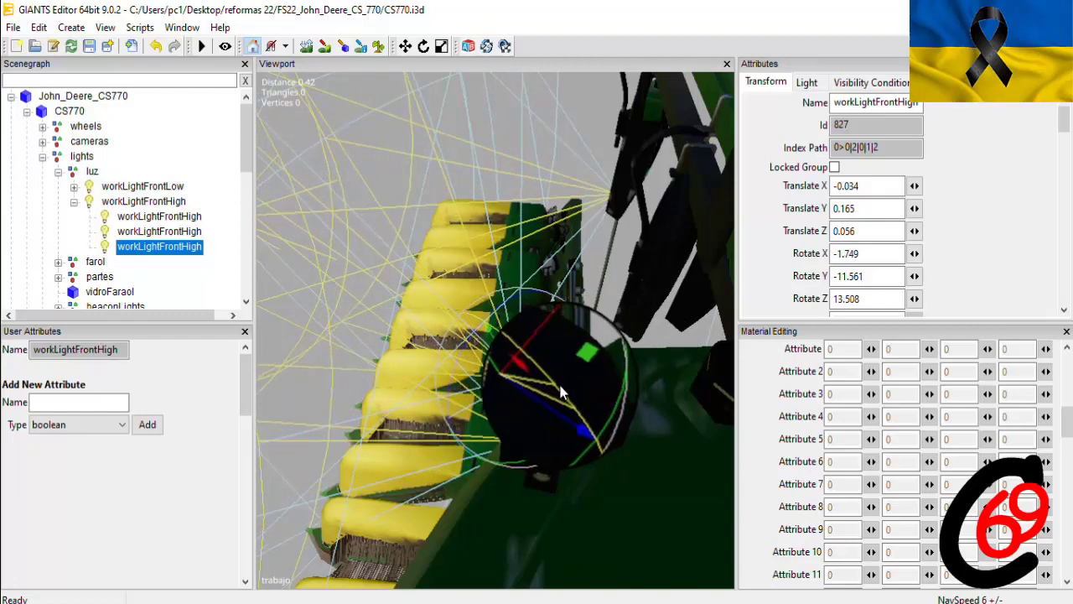
{"action": "scroll", "coordinate": [509, 500], "scroll_direction": "down", "scroll_amount": 4}
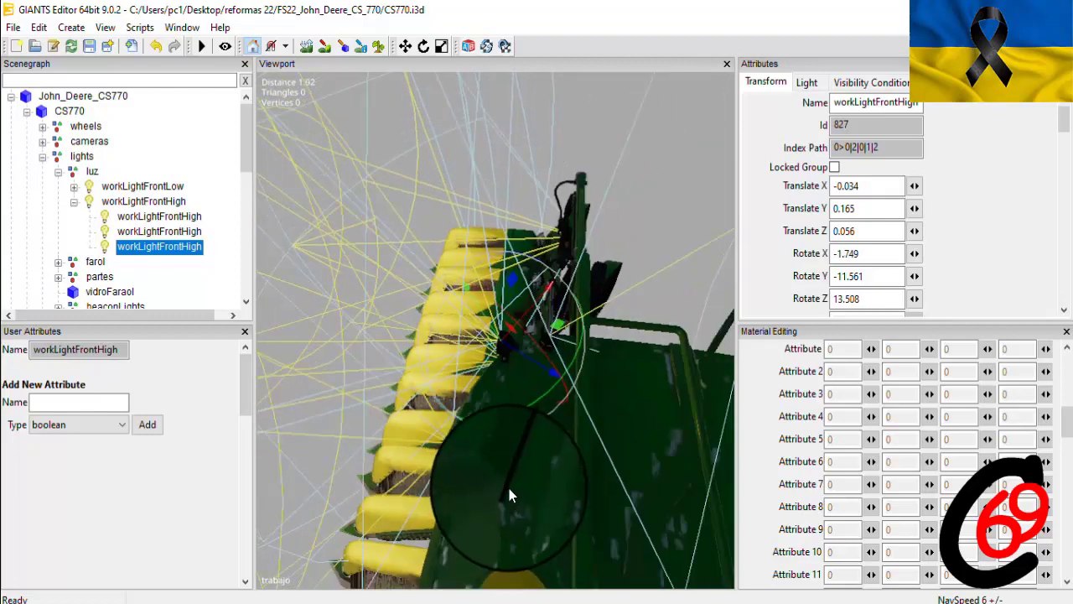
{"action": "scroll", "coordinate": [477, 490], "scroll_direction": "down", "scroll_amount": 4}
{"action": "scroll", "coordinate": [535, 496], "scroll_direction": "down", "scroll_amount": 3}
{"action": "mouse_move", "coordinate": [494, 486]}
{"action": "middle_mouse_down"}
{"action": "mouse_move", "coordinate": [602, 475]}
{"action": "mouse_move", "coordinate": [438, 514]}
{"action": "mouse_move", "coordinate": [505, 505]}
{"action": "mouse_move", "coordinate": [493, 497]}
{"action": "middle_mouse_up"}
{"action": "scroll", "coordinate": [518, 484], "scroll_direction": "down", "scroll_amount": 2}
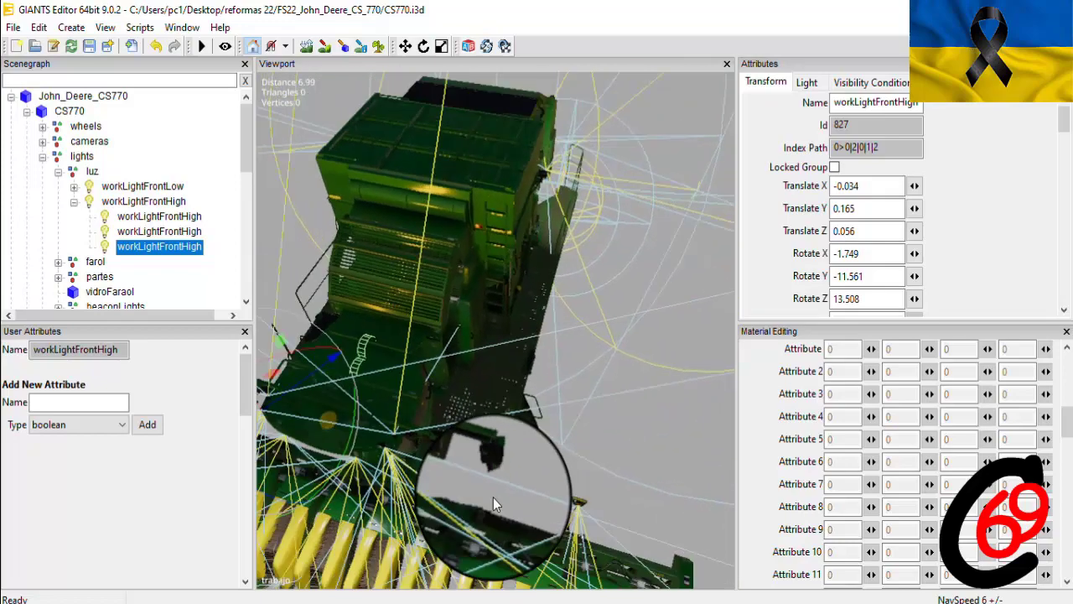
{"action": "scroll", "coordinate": [493, 497], "scroll_direction": "down", "scroll_amount": 1}
Hide the light outlines in the viewport, deselect the light and bring the front of the cab roof into view
{"action": "right_click", "coordinate": [630, 399]}
{"action": "mouse_move", "coordinate": [743, 509]}
{"action": "left_click", "coordinate": [773, 350]}
{"action": "middle_click_drag", "start_coordinate": [633, 348], "coordinate": [394, 384]}
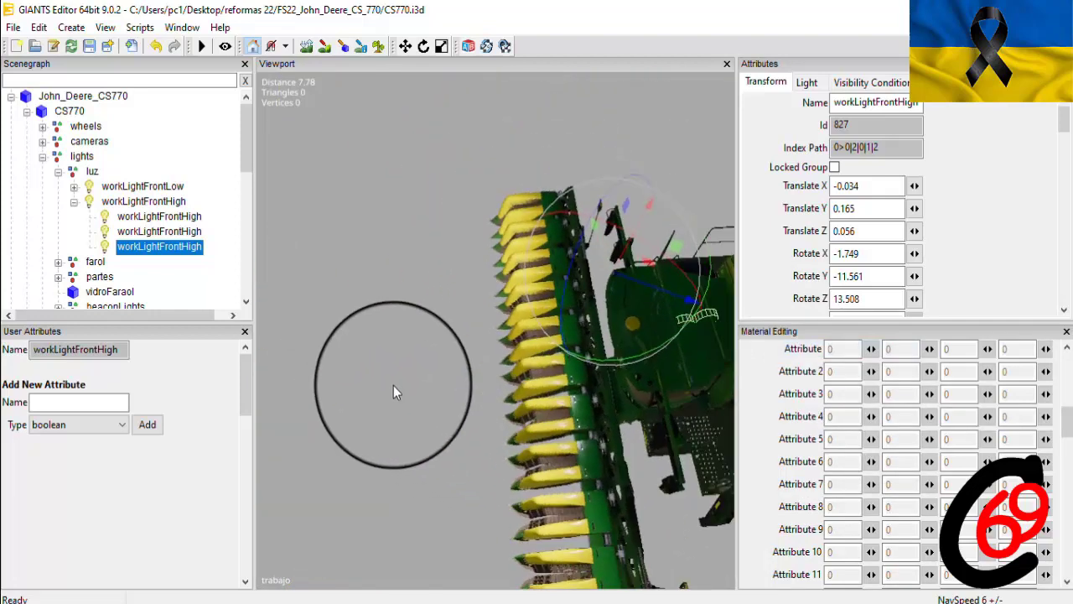
{"action": "left_click", "coordinate": [318, 120]}
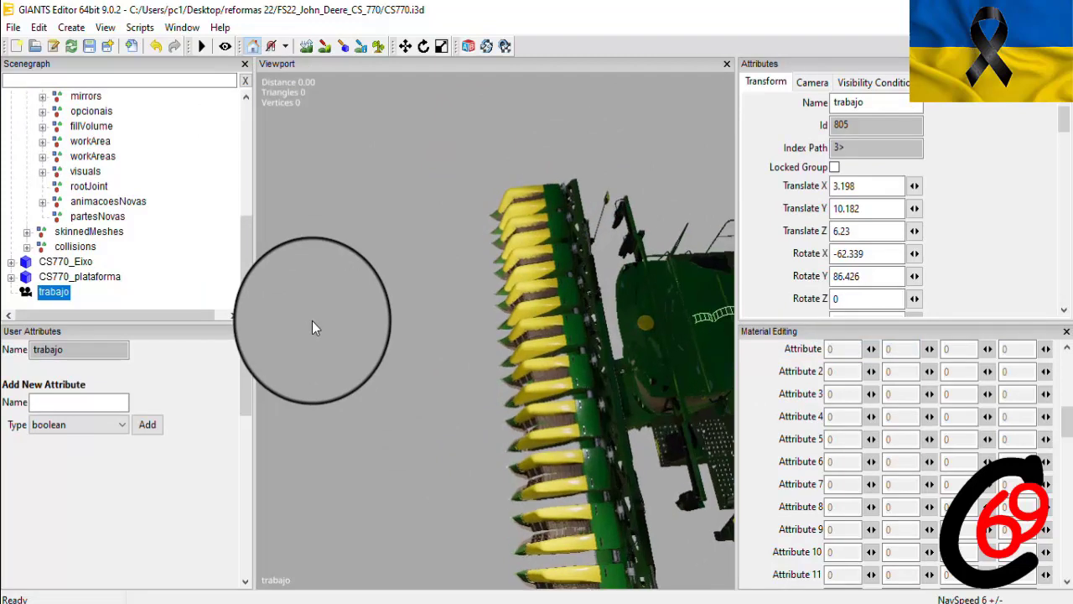
{"action": "left_click_drag", "start_coordinate": [250, 249], "coordinate": [246, 155]}
{"action": "right_click_drag", "start_coordinate": [410, 300], "coordinate": [632, 404]}
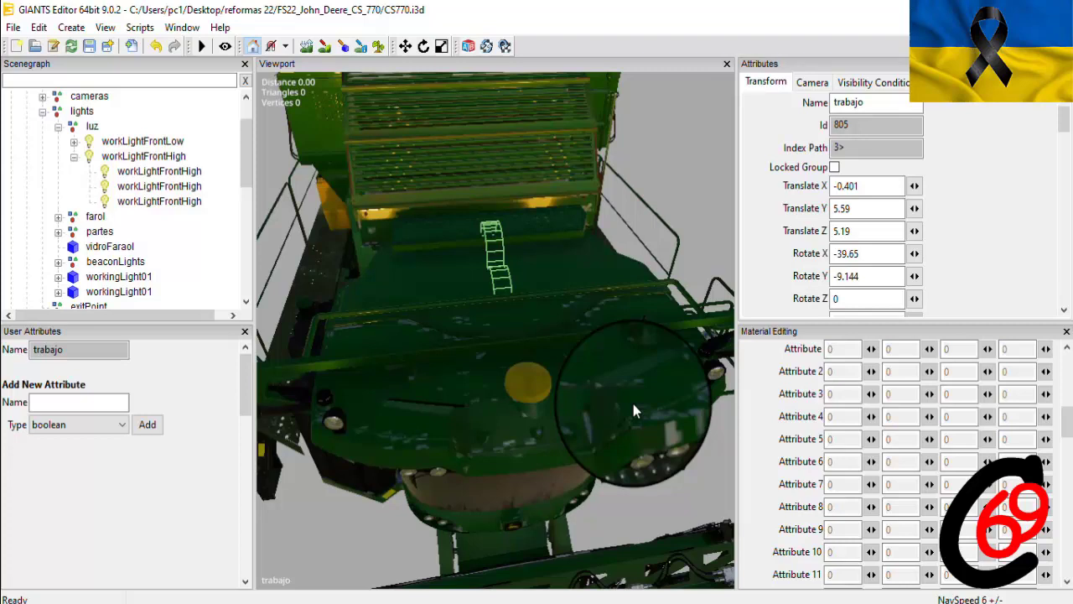
{"action": "right_click_drag", "start_coordinate": [632, 403], "coordinate": [658, 357]}
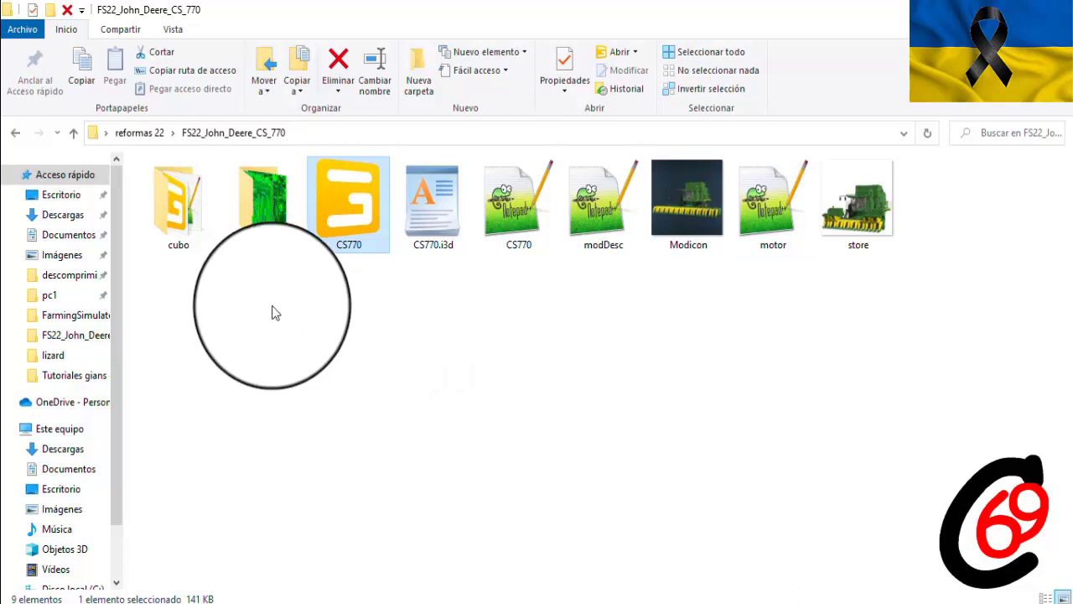
Open CS770.xml from the FS22_John_Deere_CS_770 folder in Notepad++ and locate the realLights entries in the lights section
{"action": "right_click", "coordinate": [511, 216]}
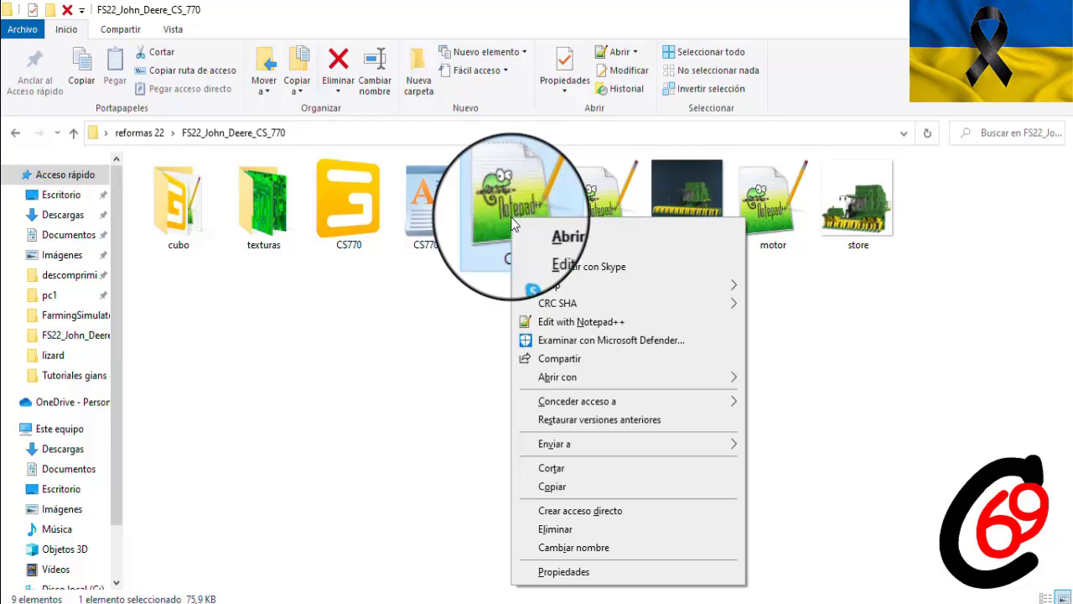
{"action": "left_click", "coordinate": [551, 322]}
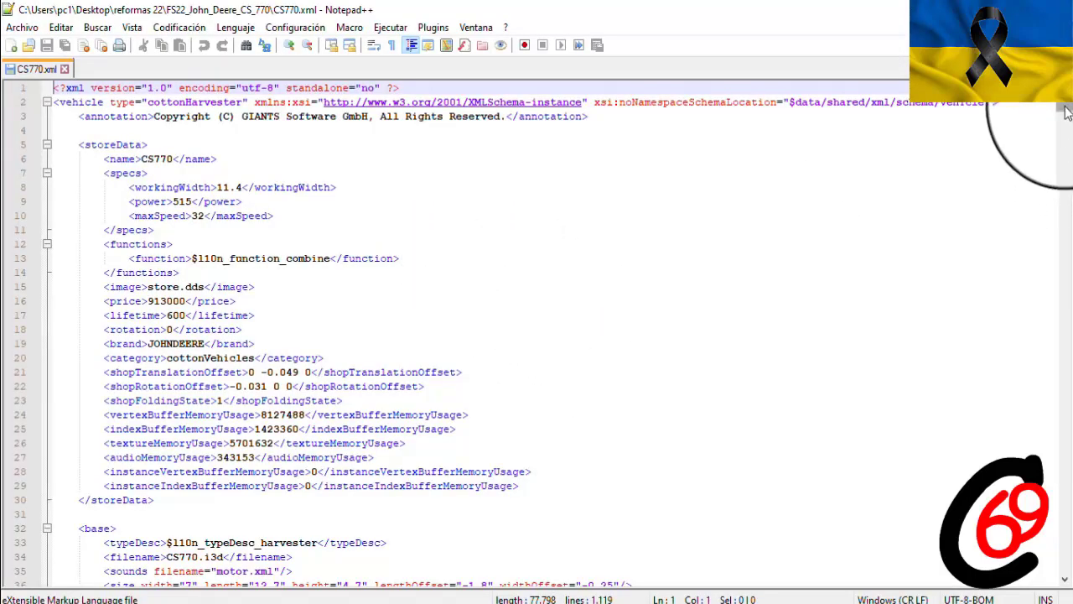
{"action": "left_click_drag", "start_coordinate": [1066, 113], "coordinate": [1070, 227]}
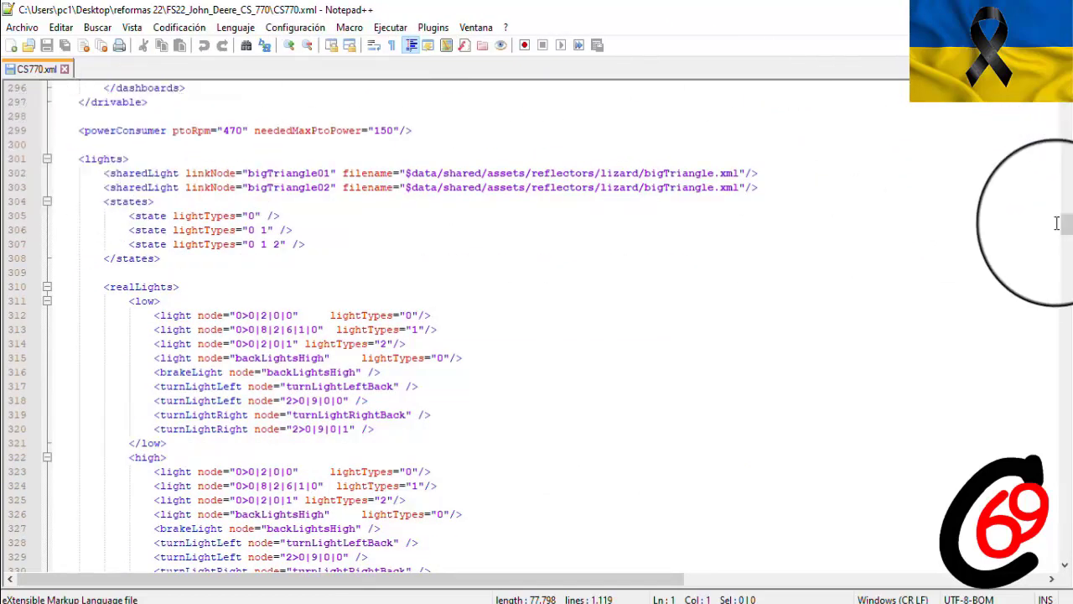
{"action": "left_click_drag", "start_coordinate": [1062, 231], "coordinate": [1064, 244]}
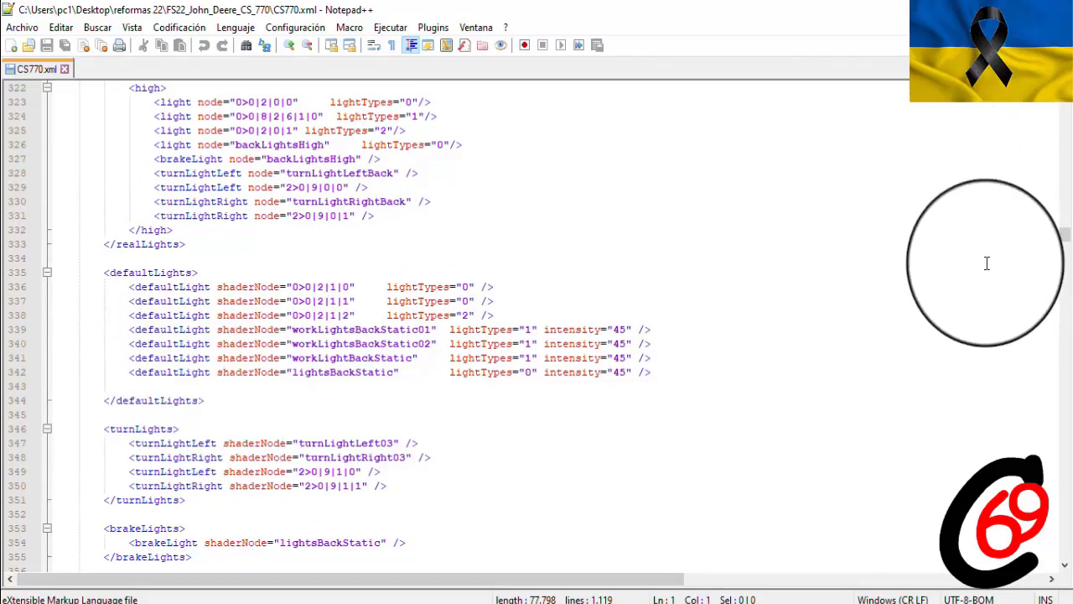
{"action": "left_click_drag", "start_coordinate": [1066, 243], "coordinate": [1065, 238]}
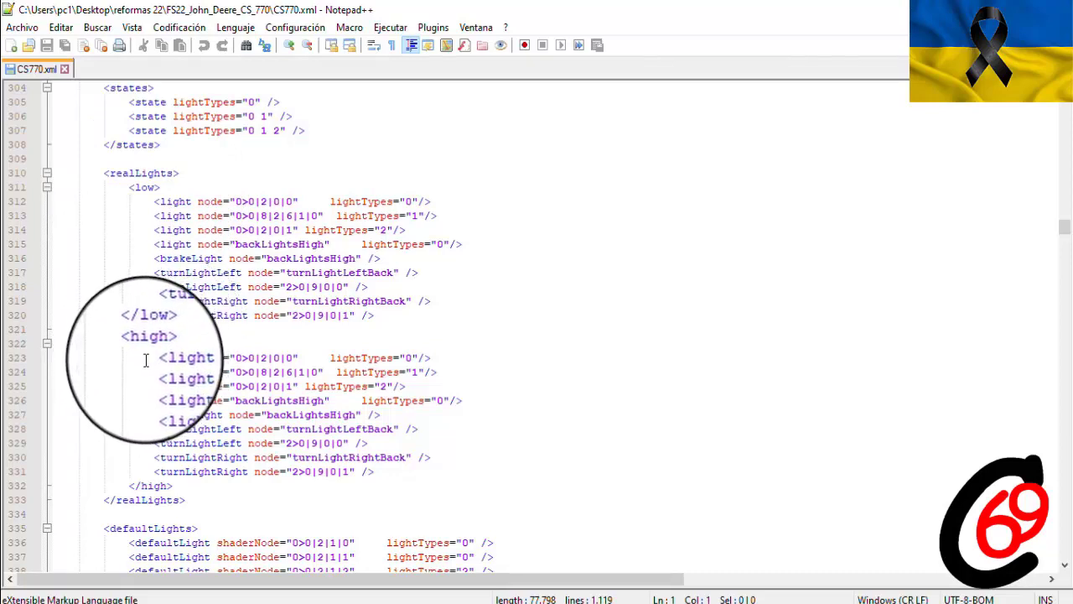
Copy the first light entry of the realLights high block, node 0>0|2|0|0 with lightTypes 0, keeping the original line
{"action": "left_click_drag", "start_coordinate": [144, 361], "coordinate": [429, 358]}
{"action": "key", "text": "super+c"}
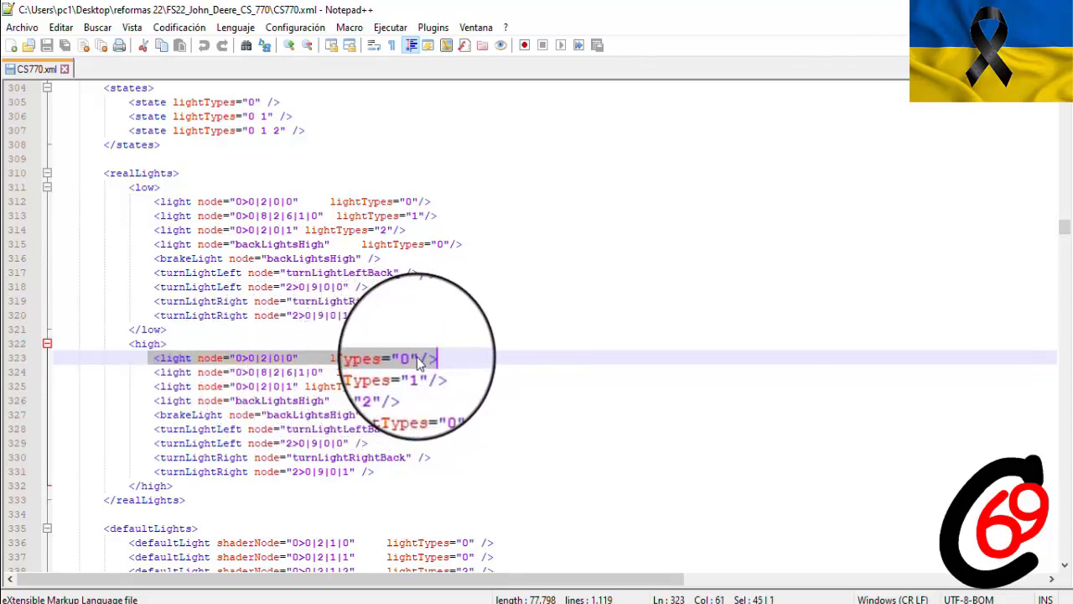
{"action": "right_click", "coordinate": [399, 360]}
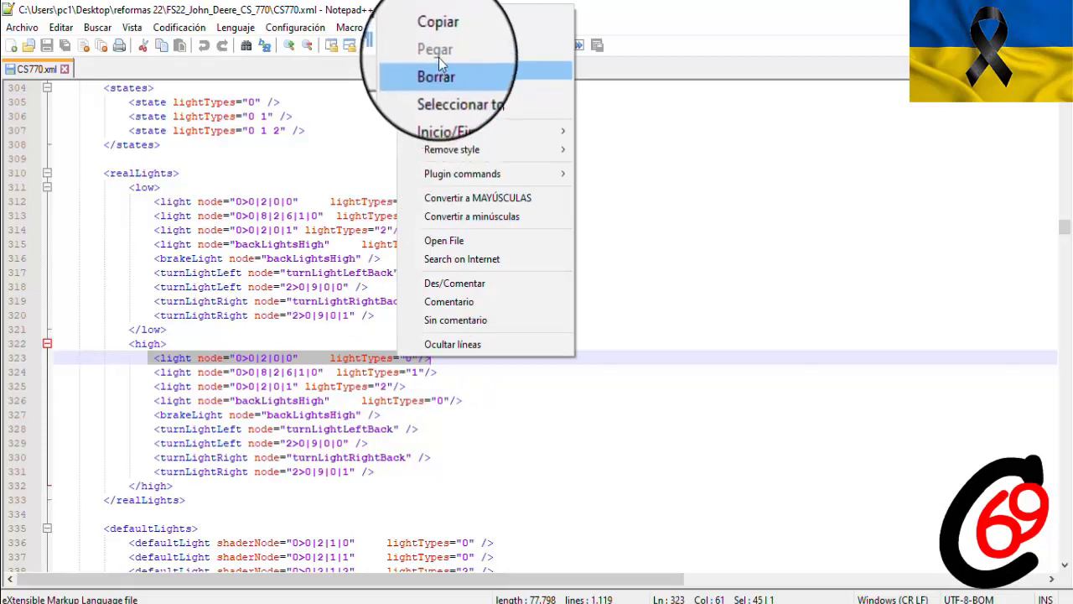
{"action": "left_click", "coordinate": [442, 36]}
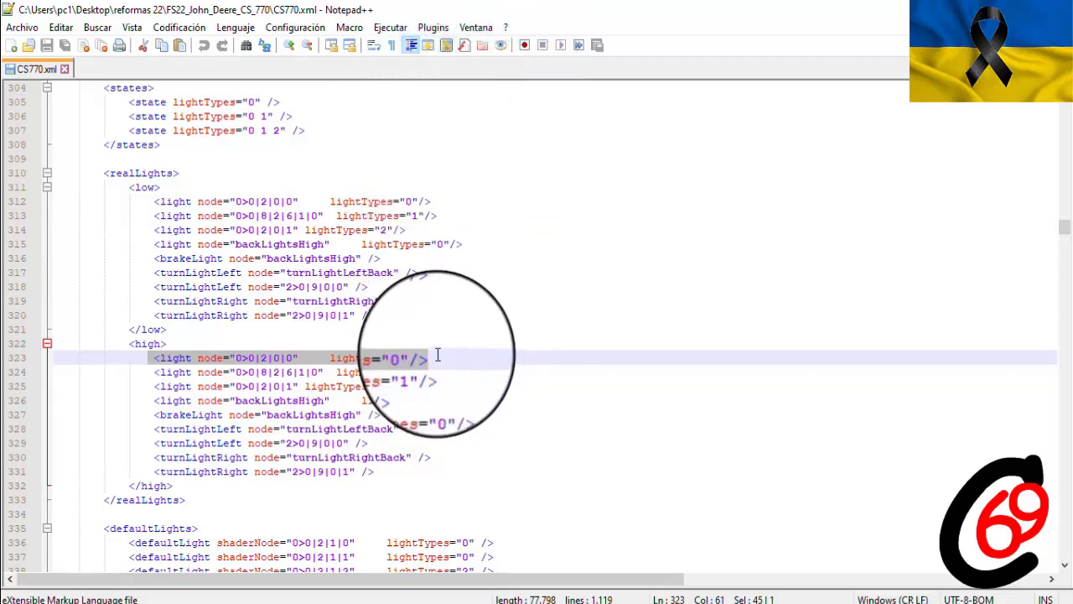
{"action": "key", "text": "Return"}
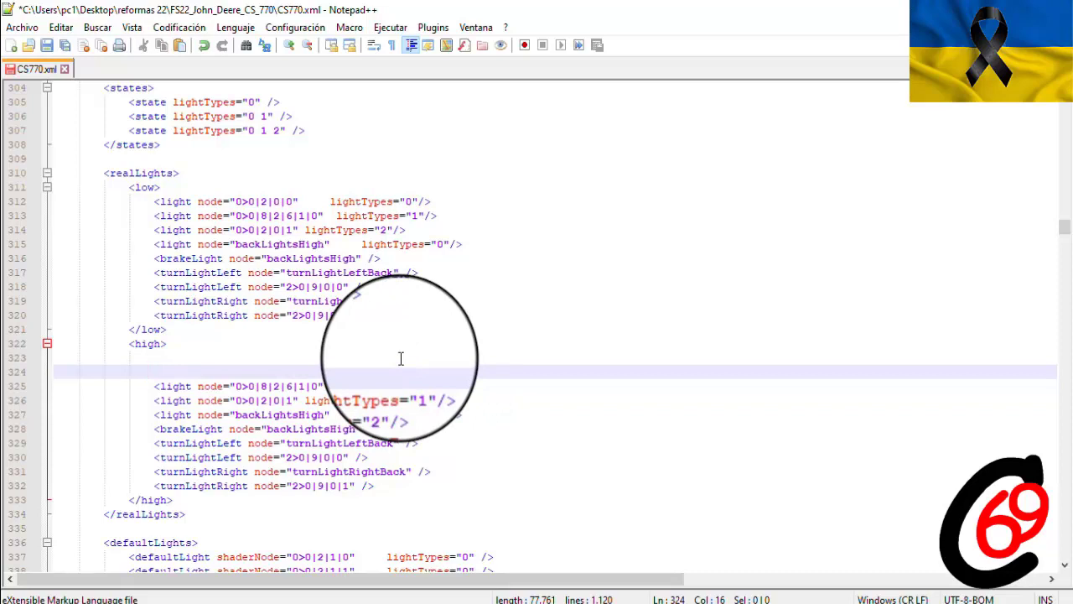
{"action": "left_click", "coordinate": [204, 46]}
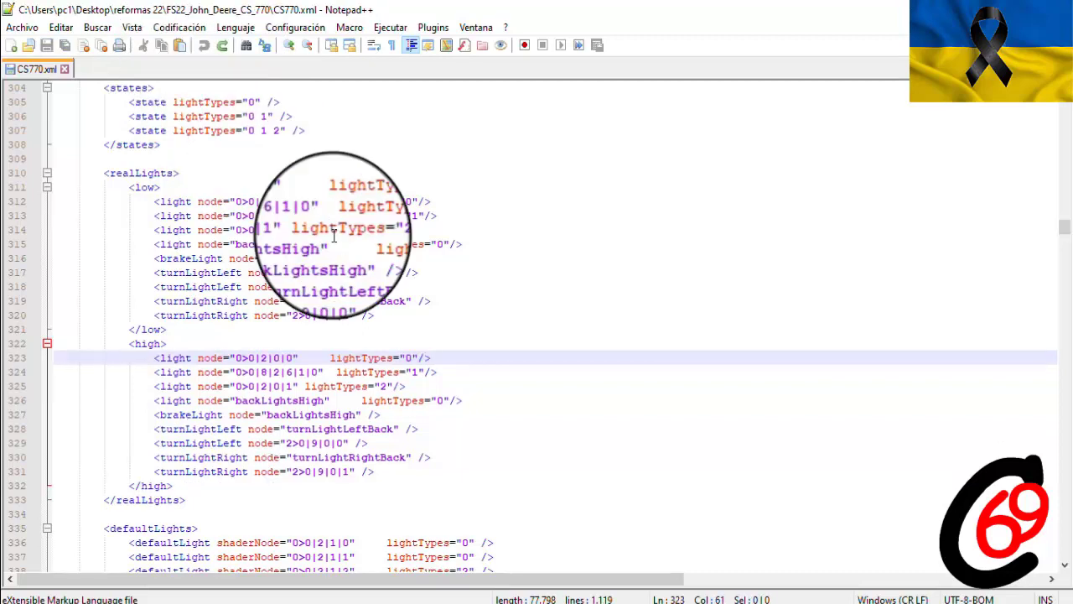
Paste the copied light entry on two new lines directly below the first entry of the high block
{"action": "key", "text": "Return"}
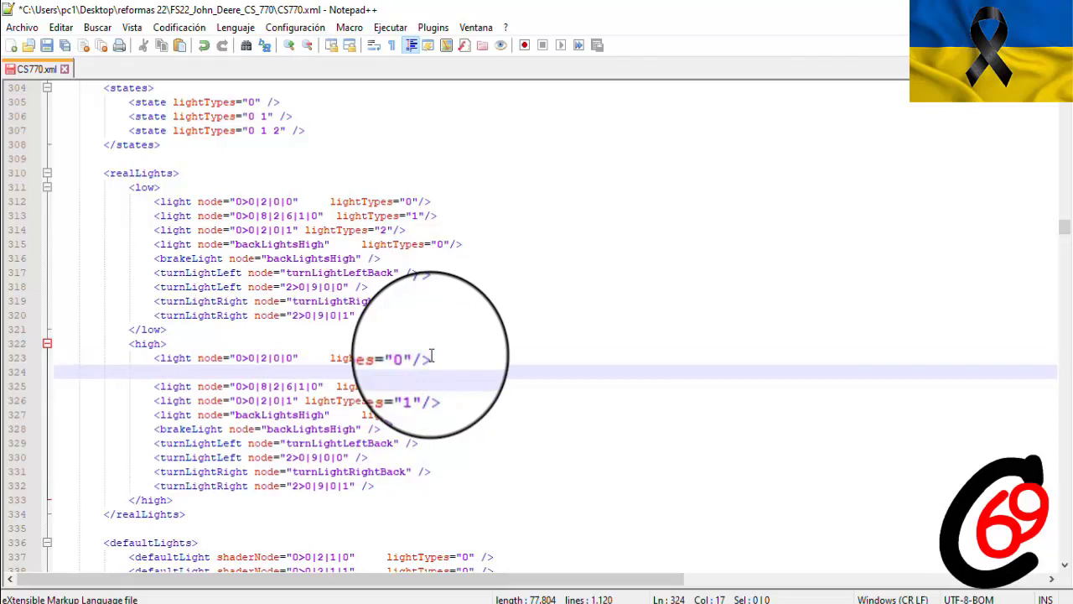
{"action": "key", "text": "Return"}
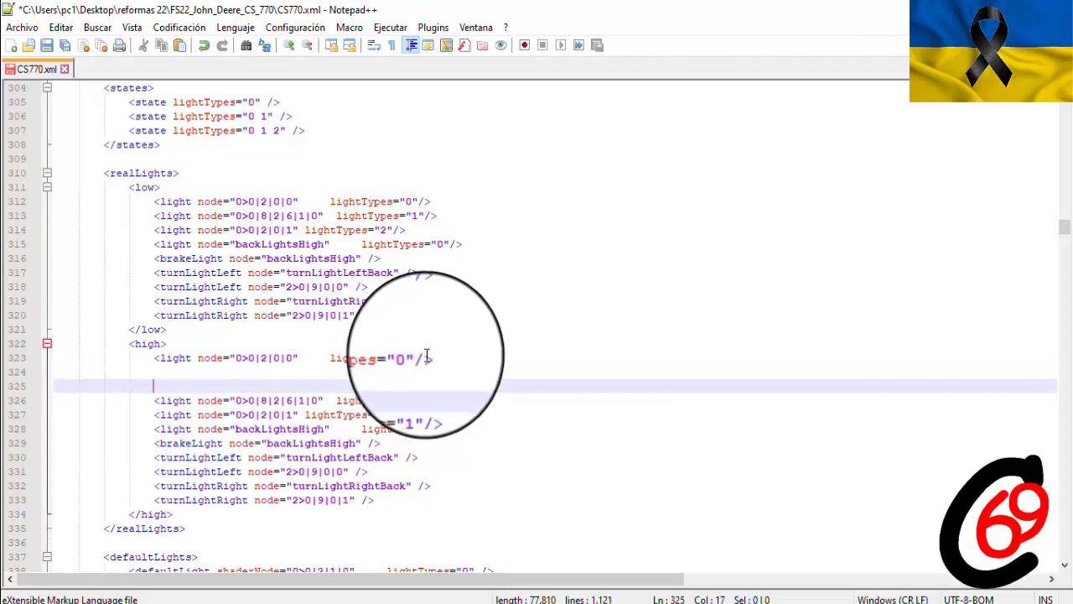
{"action": "left_click", "coordinate": [153, 371]}
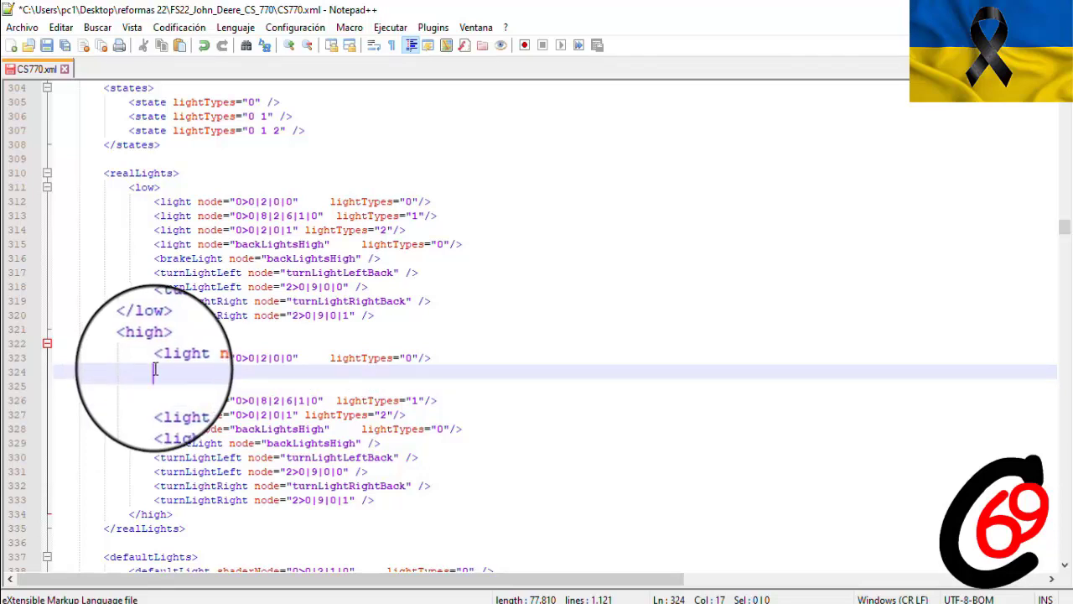
{"action": "right_click", "coordinate": [156, 370]}
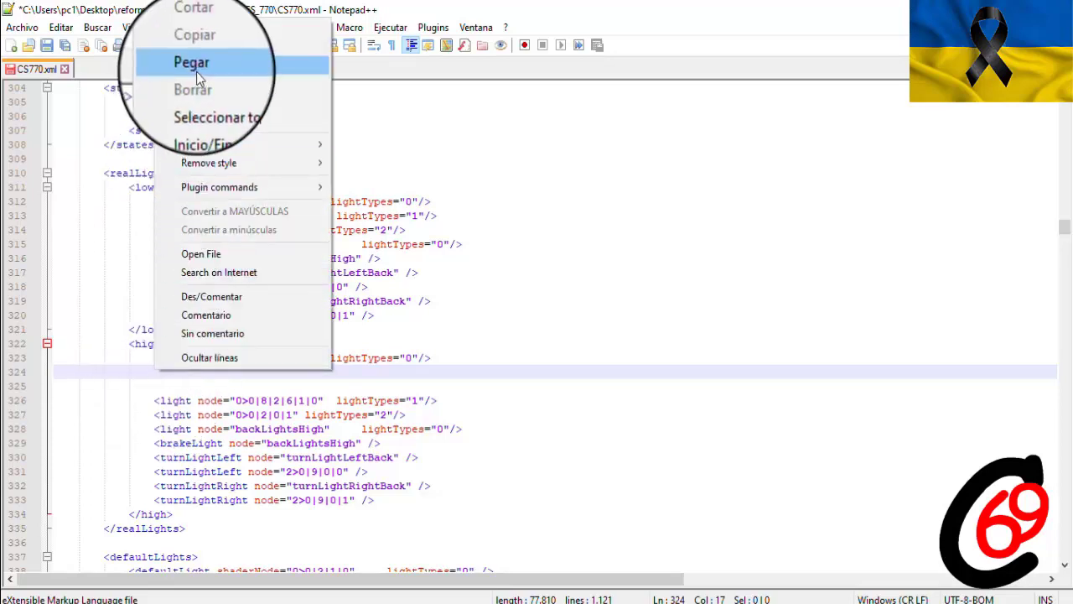
{"action": "left_click", "coordinate": [193, 64]}
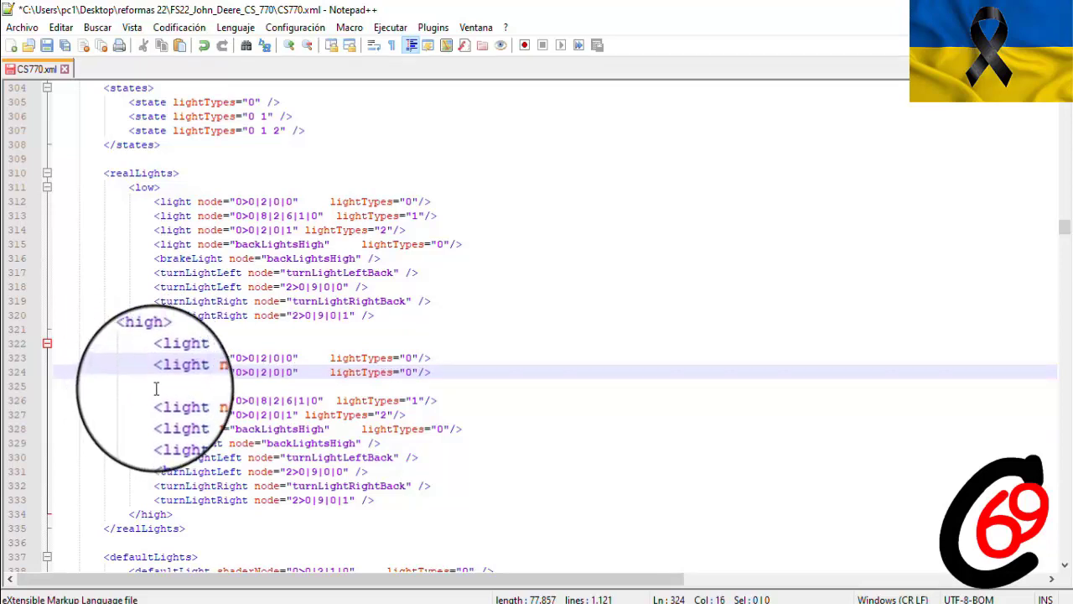
{"action": "left_click", "coordinate": [155, 387]}
{"action": "right_click", "coordinate": [156, 387]}
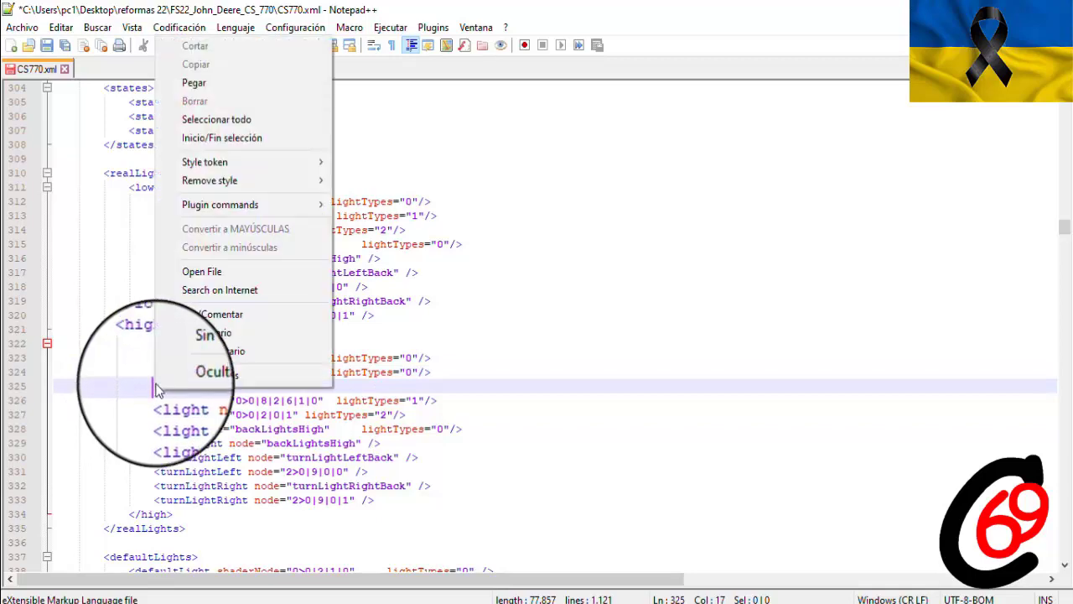
{"action": "left_click", "coordinate": [191, 90]}
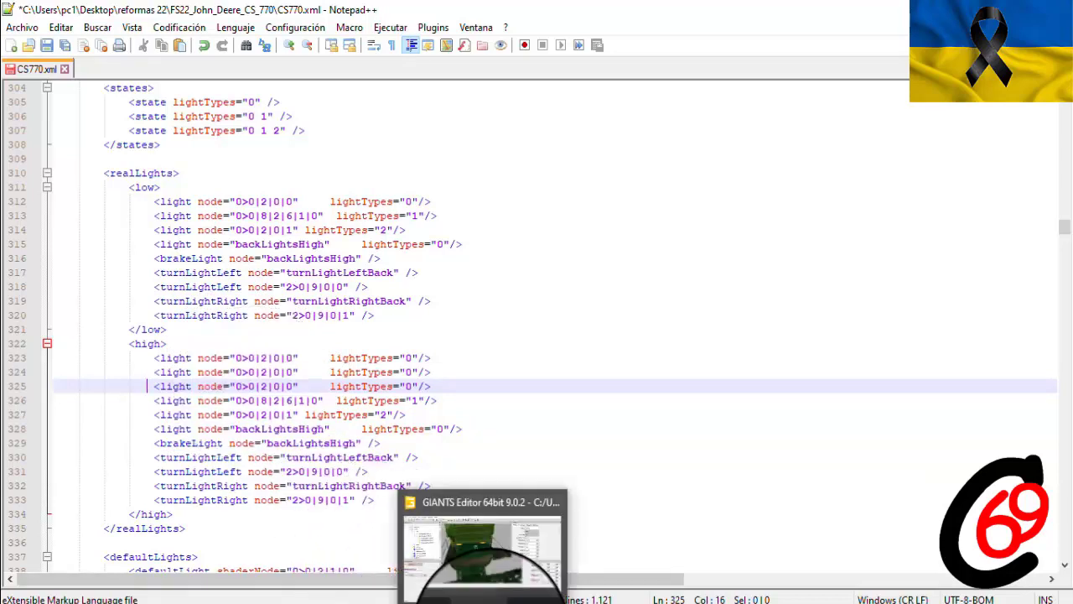
Copy the Index Path of the second nested workLightFrontHigh in GIANTS Editor and return to CS770.xml in Notepad++
{"action": "left_click", "coordinate": [482, 544]}
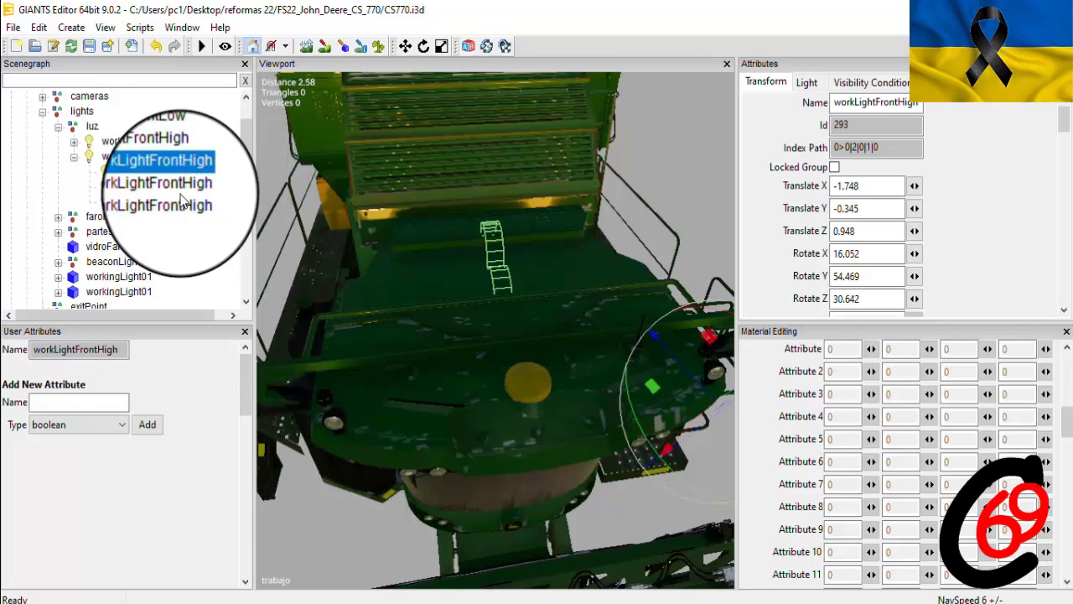
{"action": "left_click", "coordinate": [181, 197]}
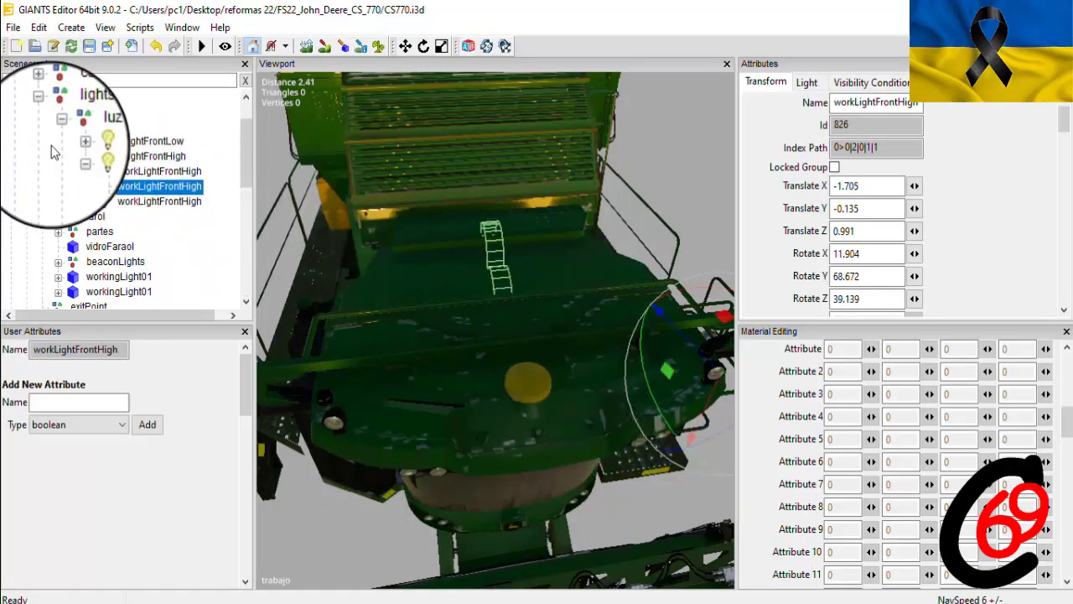
{"action": "triple_click", "coordinate": [884, 149]}
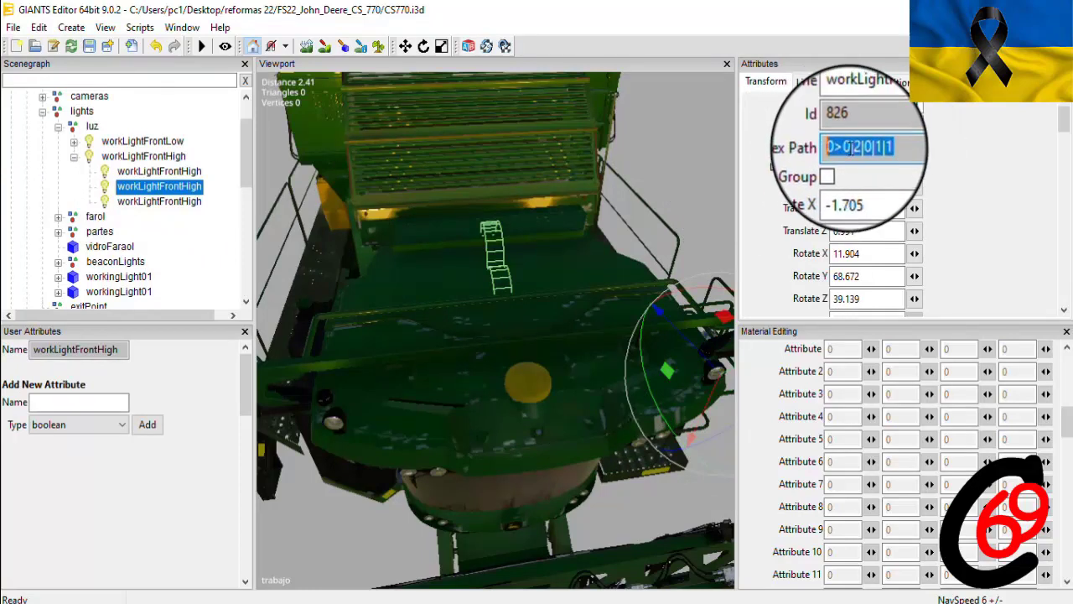
{"action": "right_click", "coordinate": [849, 148]}
{"action": "left_click", "coordinate": [930, 201]}
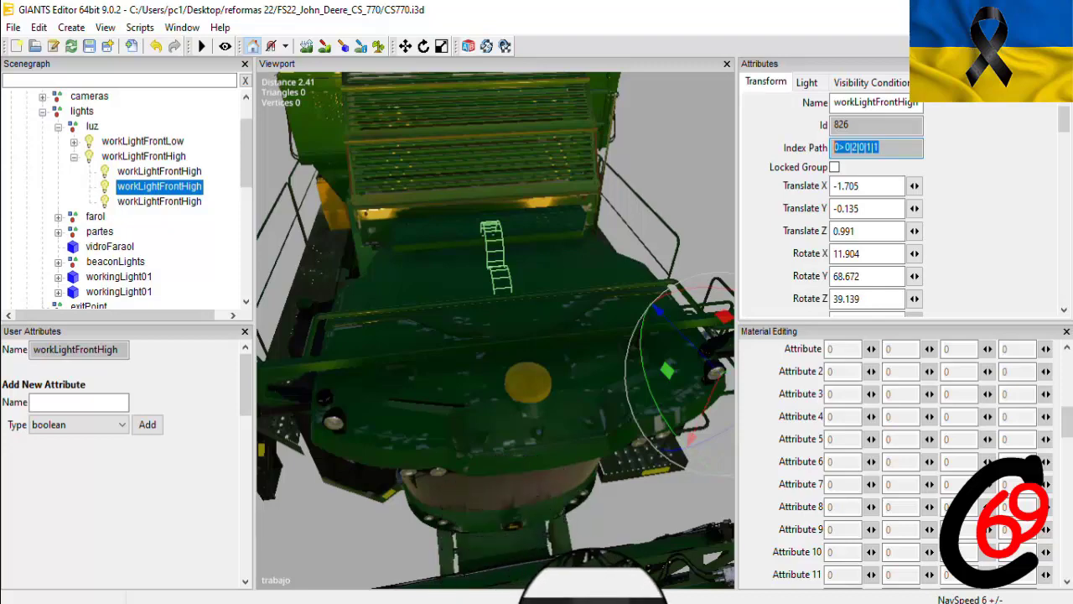
{"action": "left_click", "coordinate": [591, 585]}
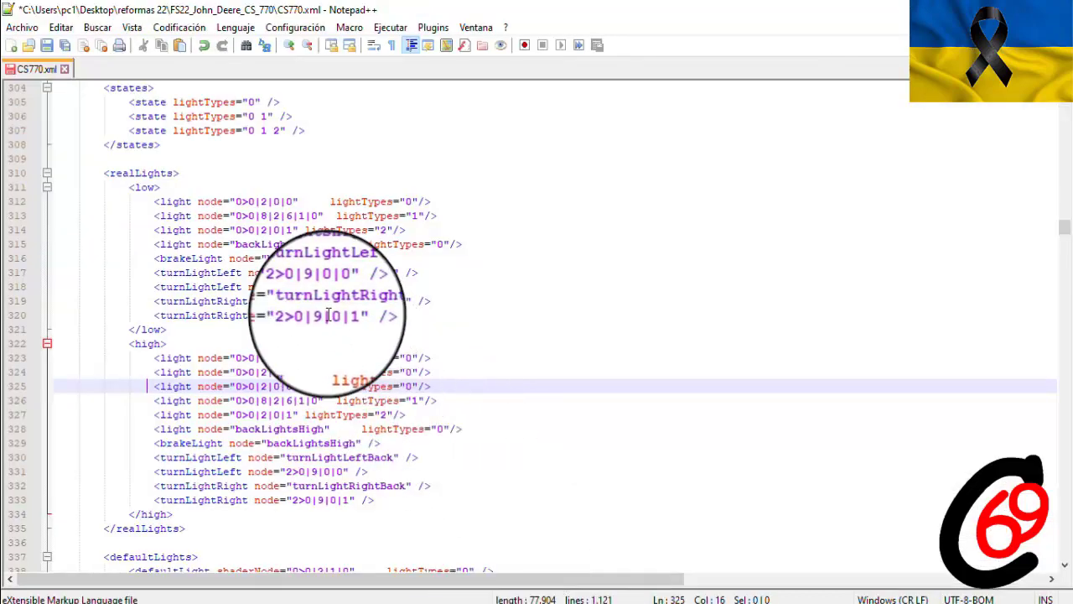
Replace the node value of the second light entry in the realLights high block with the copied path 0>0|2|0|1|1
{"action": "left_click", "coordinate": [292, 372]}
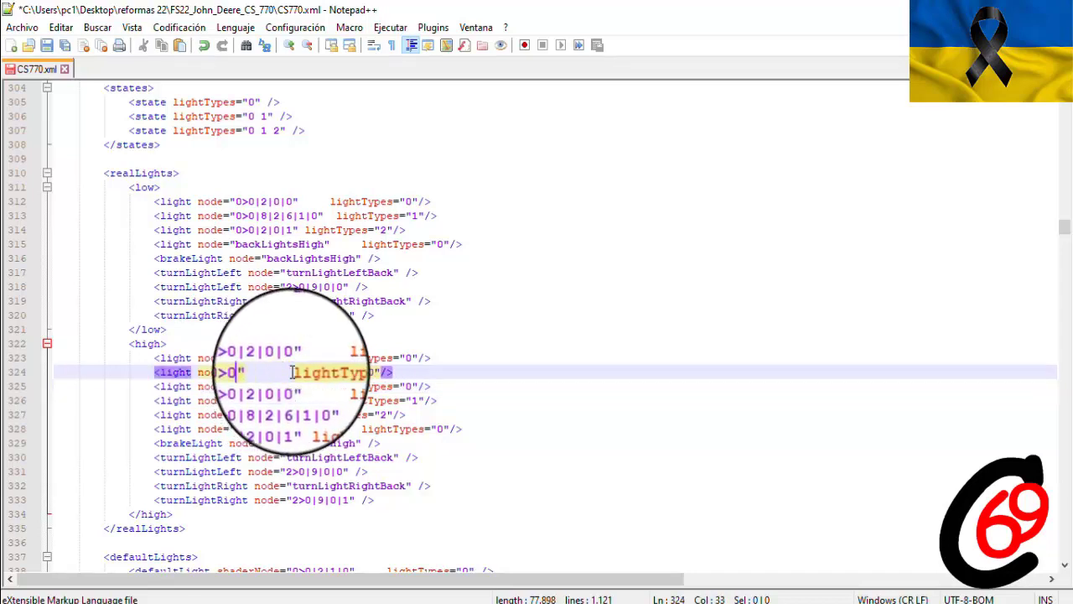
{"action": "key", "text": "Delete"}
{"action": "right_click", "coordinate": [239, 374]}
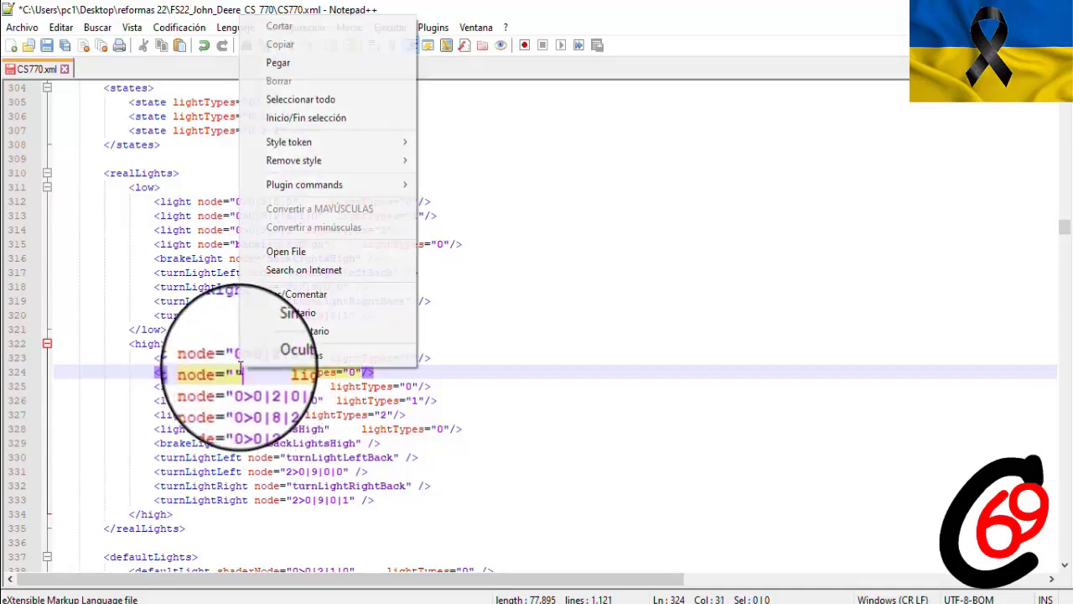
{"action": "key", "text": "Escape"}
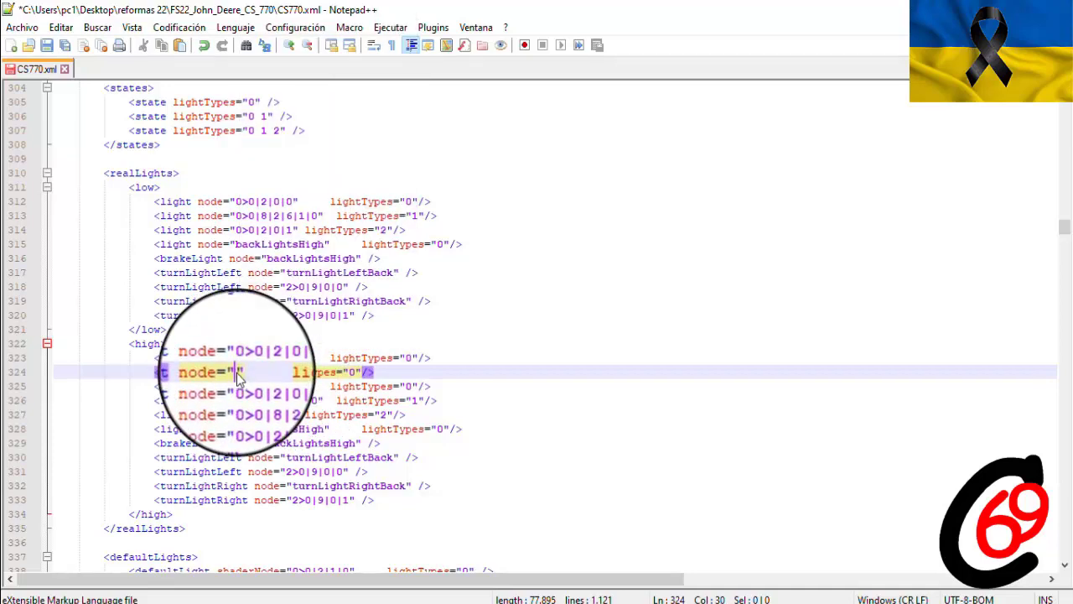
{"action": "right_click", "coordinate": [239, 374]}
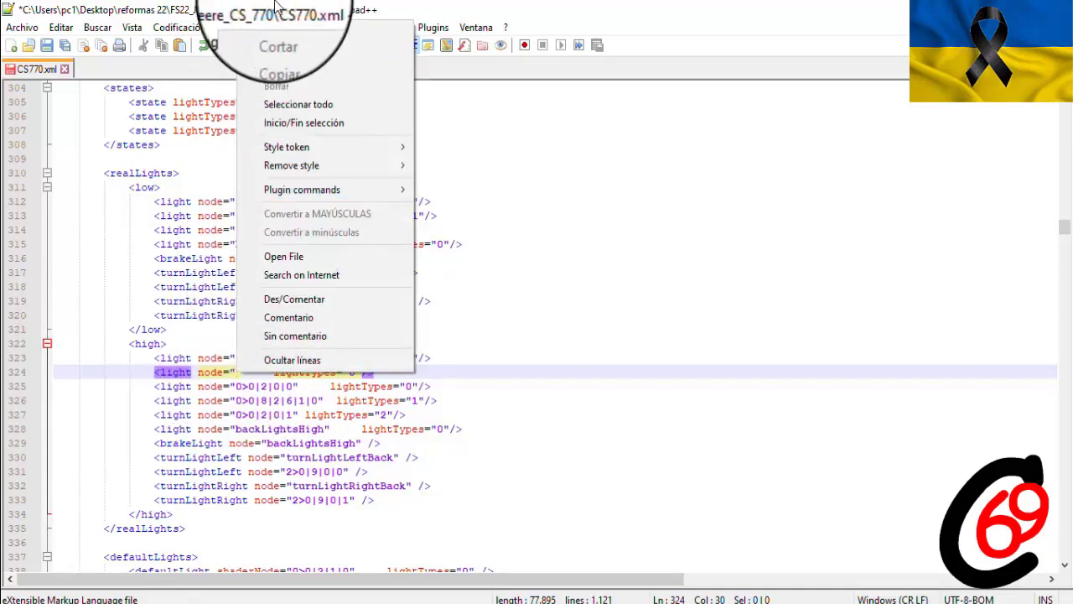
{"action": "left_click", "coordinate": [277, 70]}
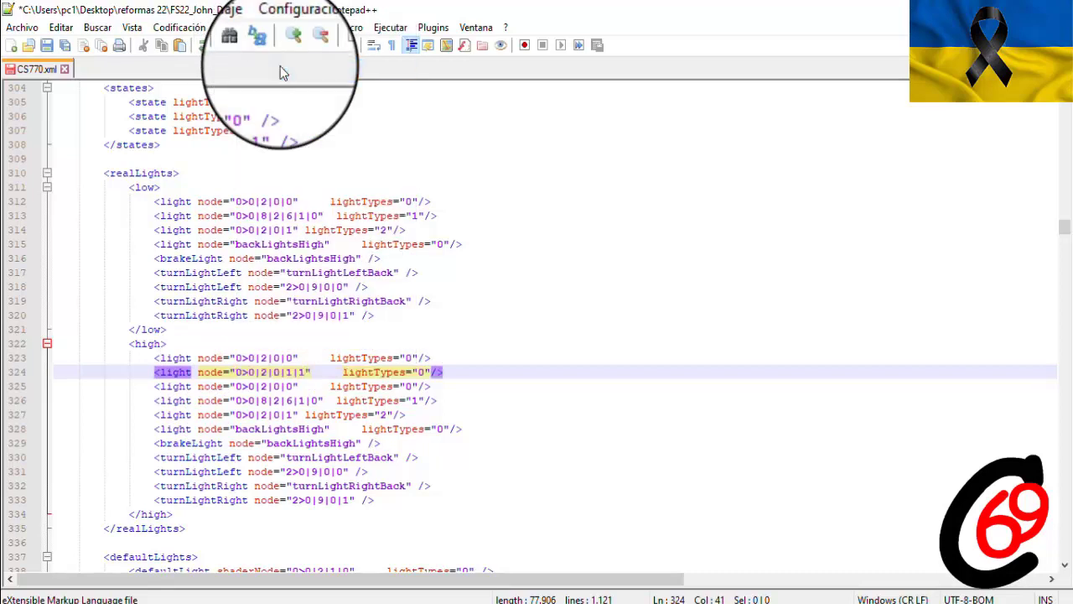
Replace the third high light entry's node with 0>0|2|0|1|2, copied from the third nested workLightFrontHigh's Index Path in GIANTS Editor
{"action": "left_click", "coordinate": [293, 385]}
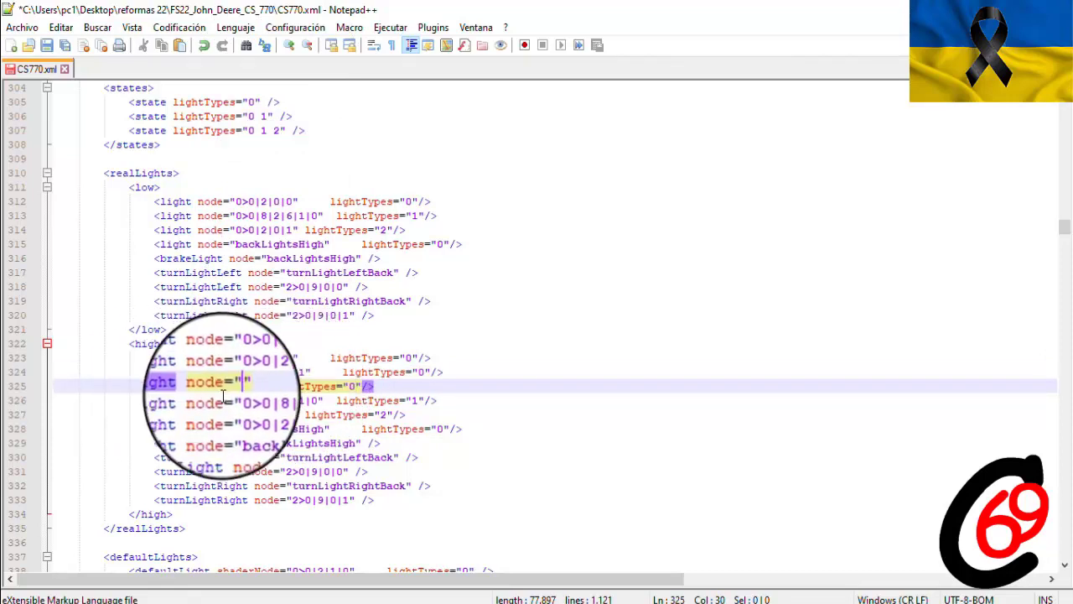
{"action": "mouse_move", "coordinate": [478, 587]}
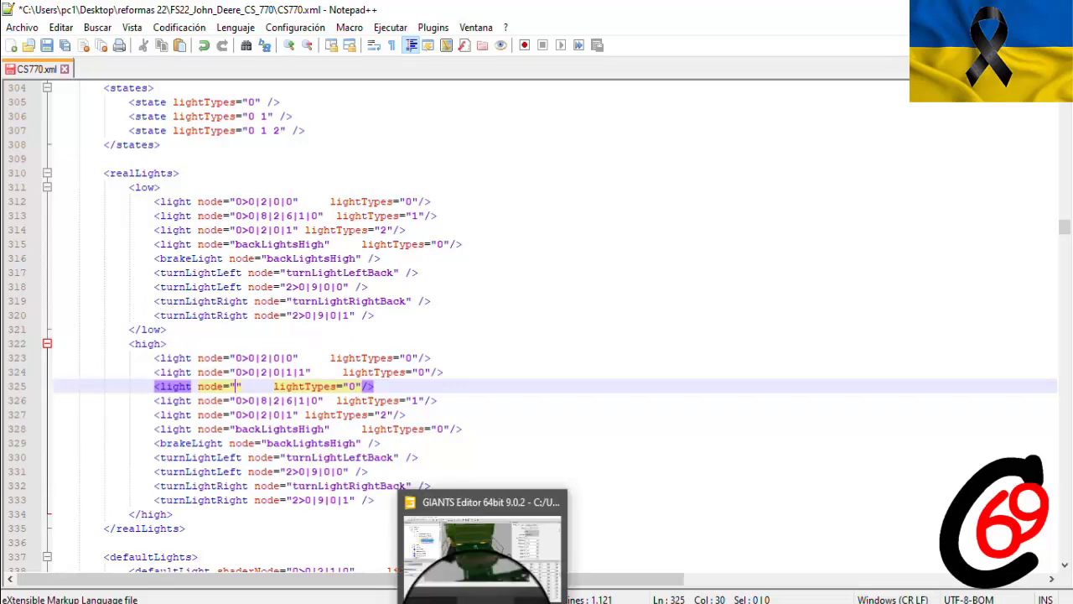
{"action": "left_click", "coordinate": [490, 553]}
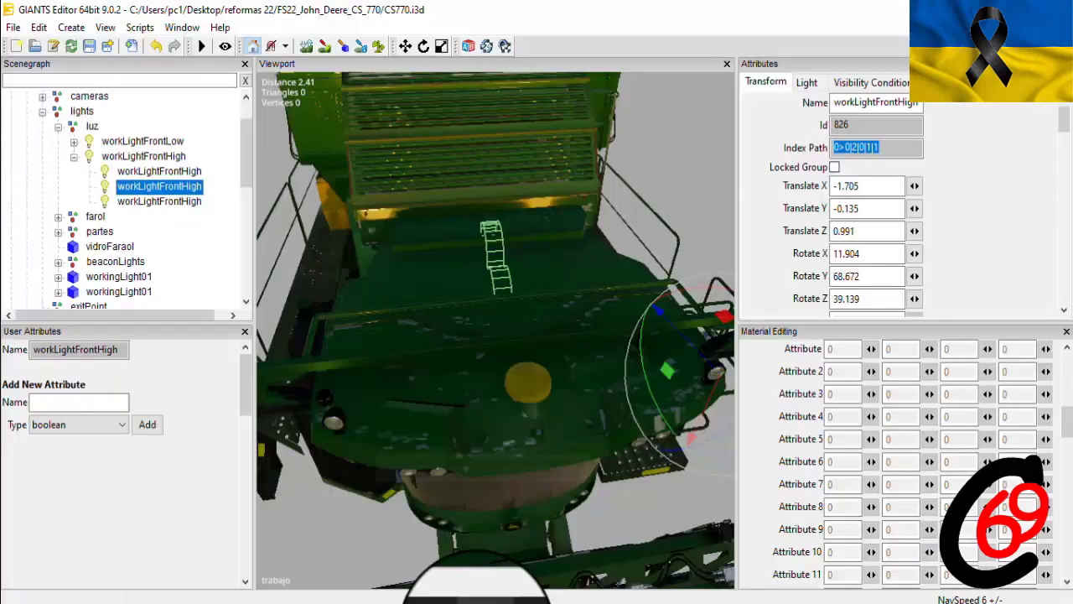
{"action": "left_click", "coordinate": [153, 204]}
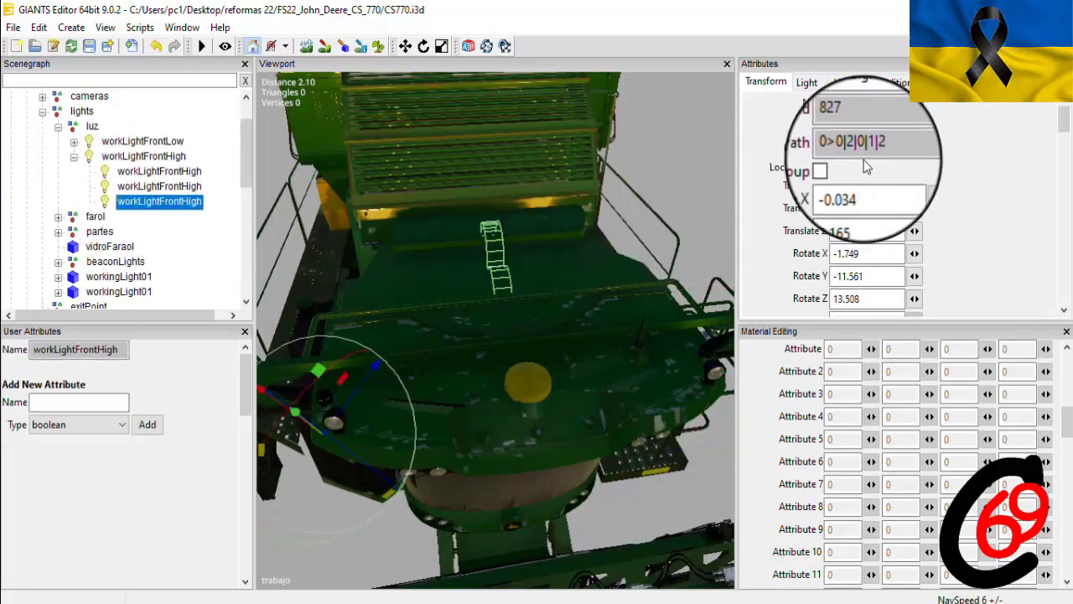
{"action": "double_click", "coordinate": [853, 148]}
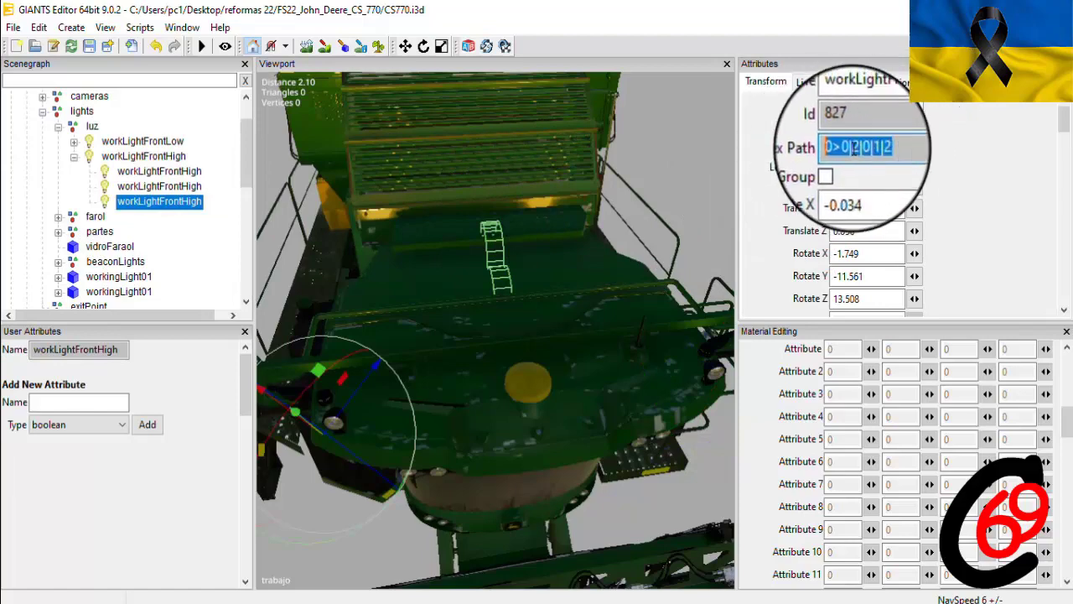
{"action": "right_click", "coordinate": [853, 148]}
{"action": "left_click", "coordinate": [872, 201]}
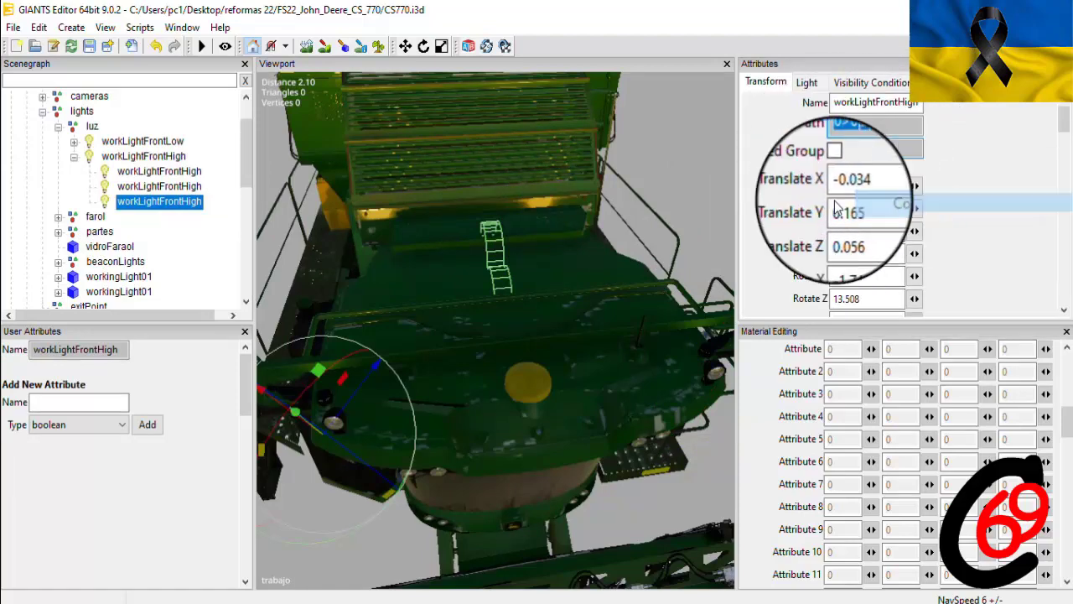
{"action": "left_click", "coordinate": [601, 603]}
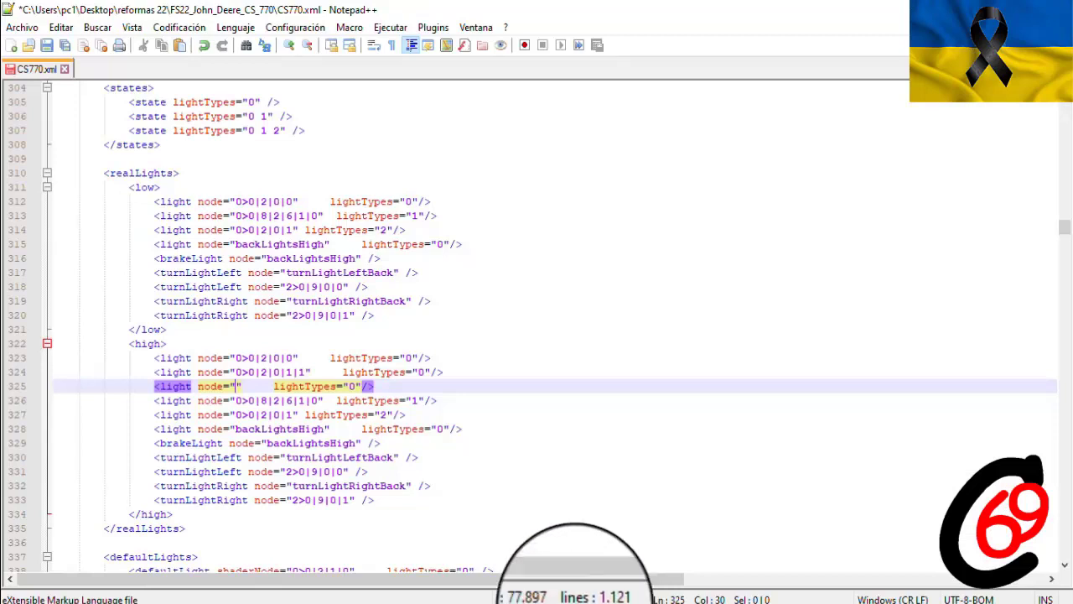
{"action": "right_click", "coordinate": [235, 385]}
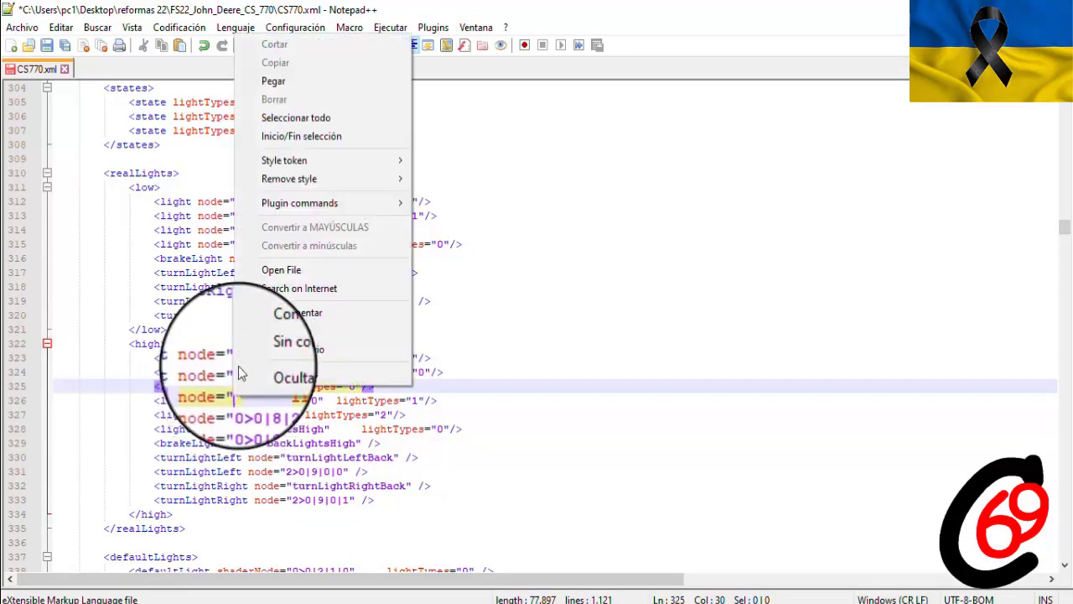
{"action": "left_click", "coordinate": [270, 83]}
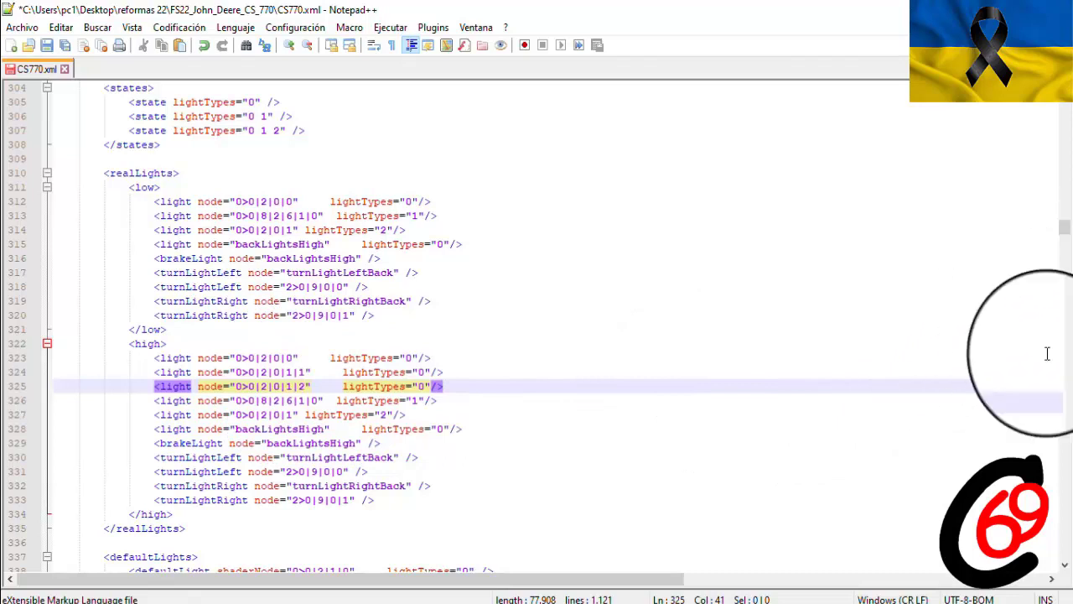
Copy the last entry of the defaultLights block, shaderNode lightsBackStatic with lightTypes 0 and intensity 45
{"action": "left_click", "coordinate": [1061, 564]}
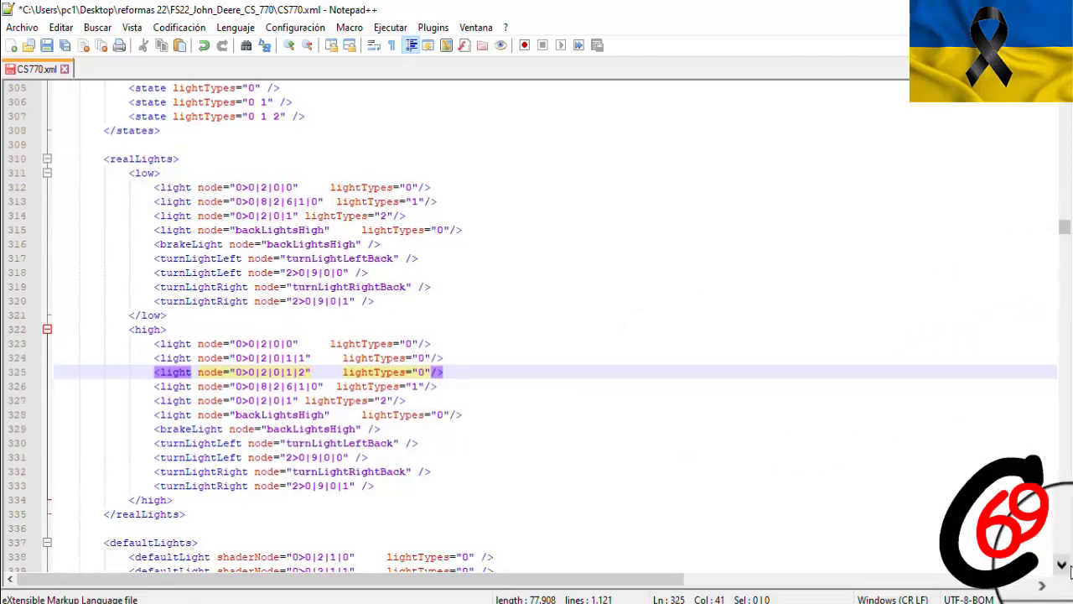
{"action": "left_click", "coordinate": [1061, 564]}
{"action": "left_click", "coordinate": [1061, 564]}
{"action": "left_click", "coordinate": [1061, 564]}
{"action": "left_click", "coordinate": [1061, 564]}
{"action": "left_click", "coordinate": [1061, 564]}
{"action": "left_click", "coordinate": [1061, 564]}
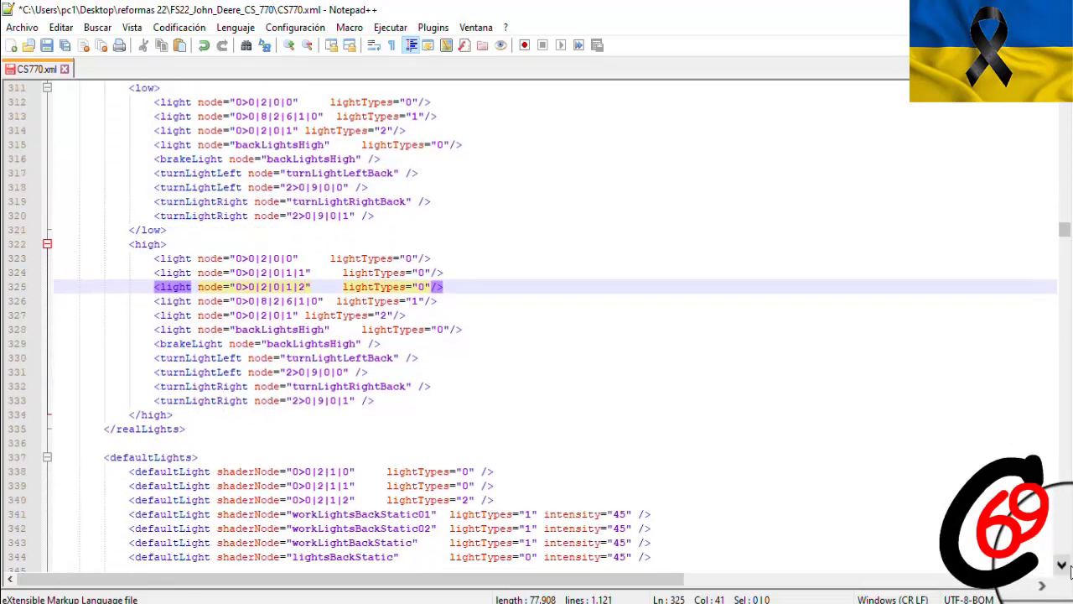
{"action": "left_click", "coordinate": [1061, 564]}
{"action": "left_click", "coordinate": [1061, 564]}
{"action": "left_click", "coordinate": [1061, 564]}
{"action": "left_click", "coordinate": [1061, 565]}
{"action": "left_click", "coordinate": [1062, 564]}
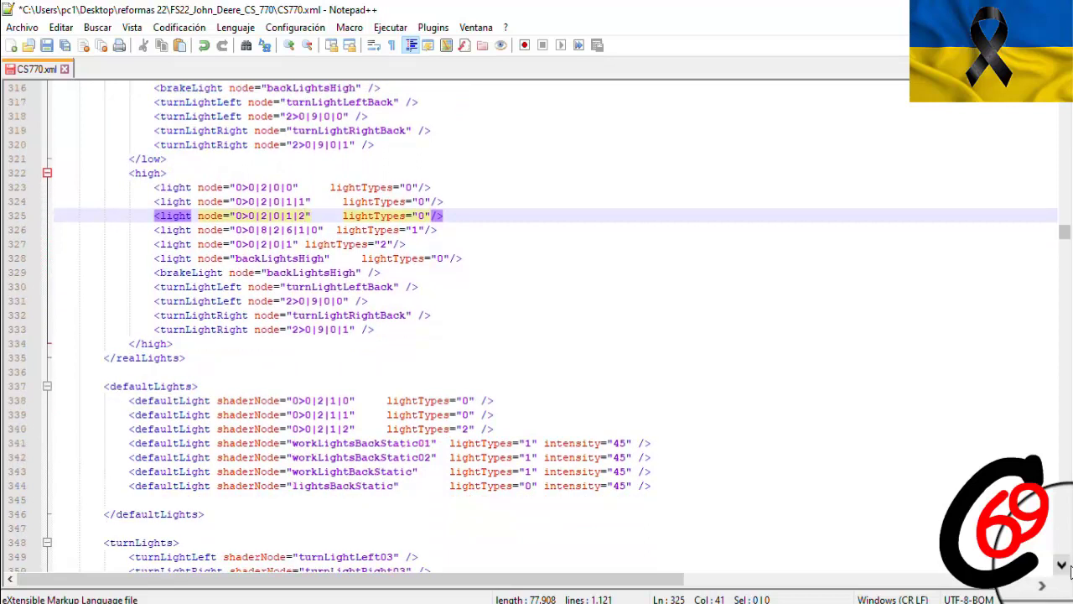
{"action": "left_click", "coordinate": [1061, 564]}
{"action": "left_click", "coordinate": [1062, 564]}
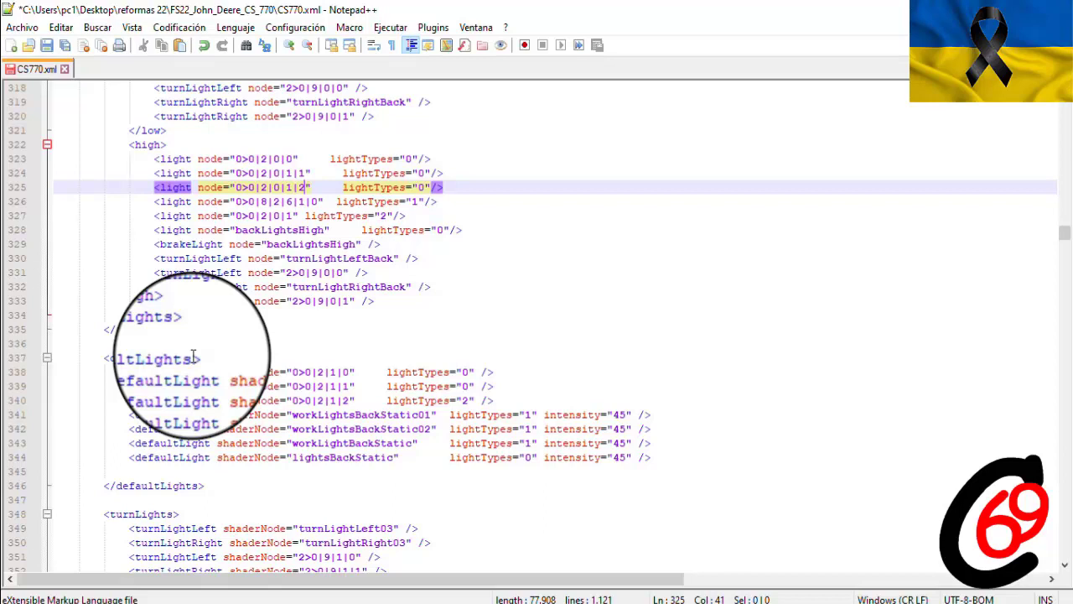
{"action": "left_click", "coordinate": [122, 457]}
{"action": "left_click_drag", "start_coordinate": [123, 457], "coordinate": [652, 457]}
{"action": "key", "text": "super+c"}
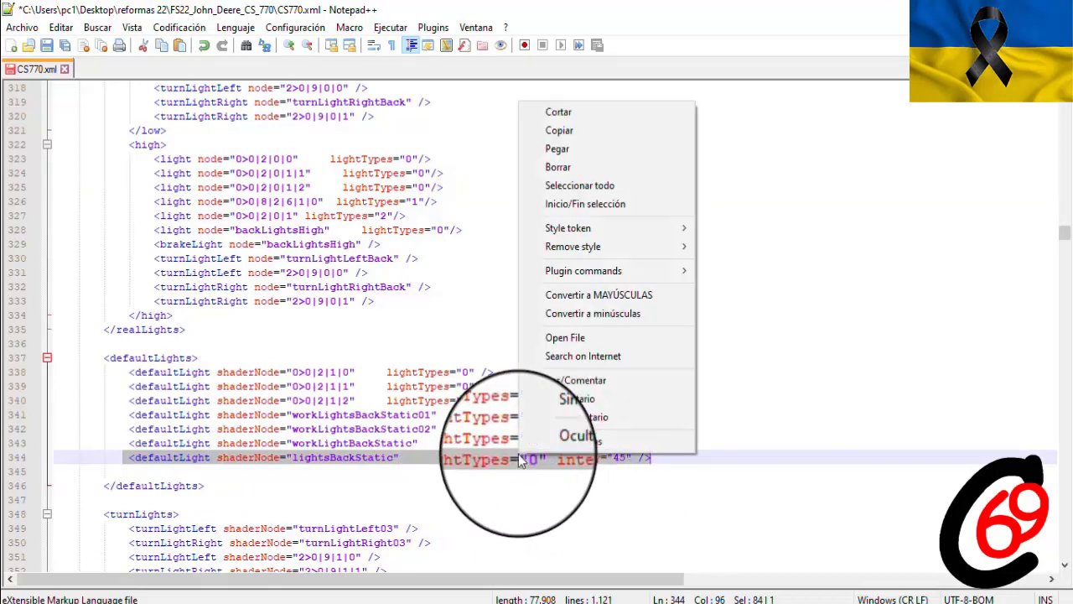
{"action": "right_click", "coordinate": [518, 463]}
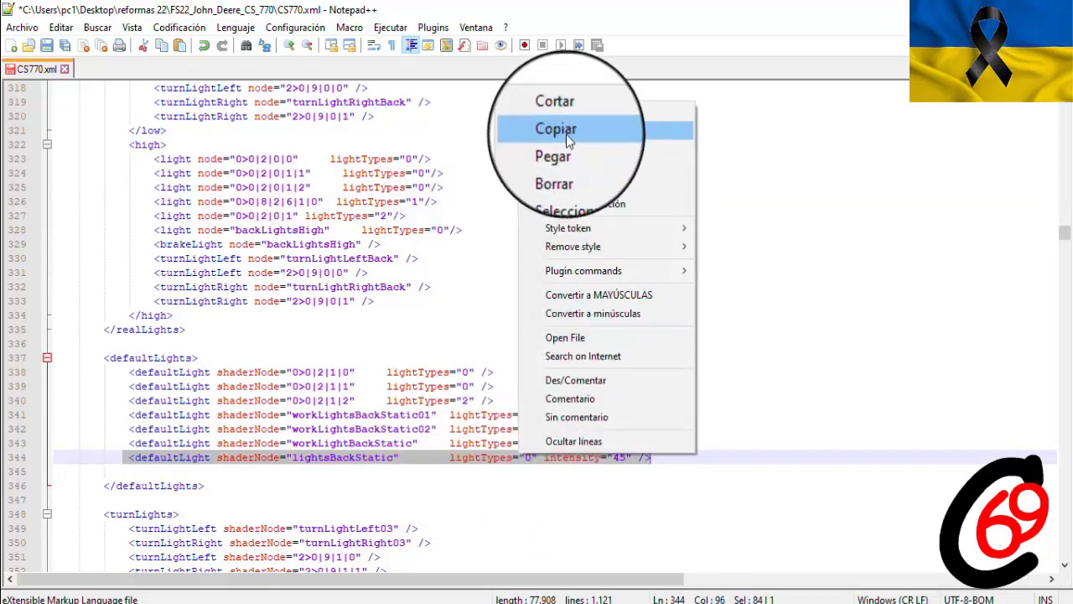
{"action": "left_click", "coordinate": [566, 134]}
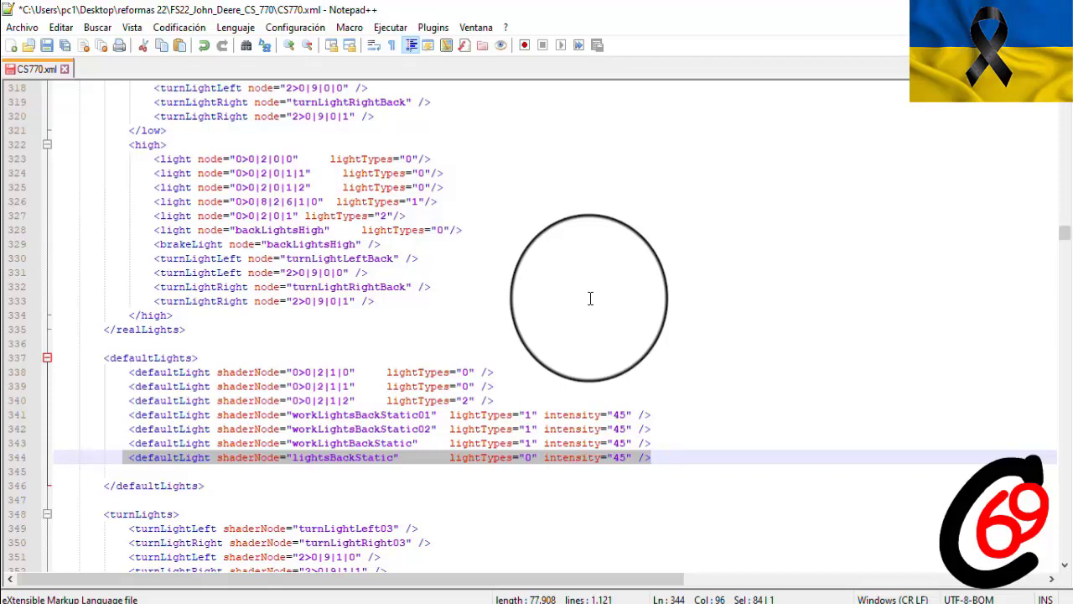
Paste the copied lightsBackStatic entry on two consecutive lines below workLightBackStatic in defaultLights, aligned with the entries above
{"action": "key", "text": "Return"}
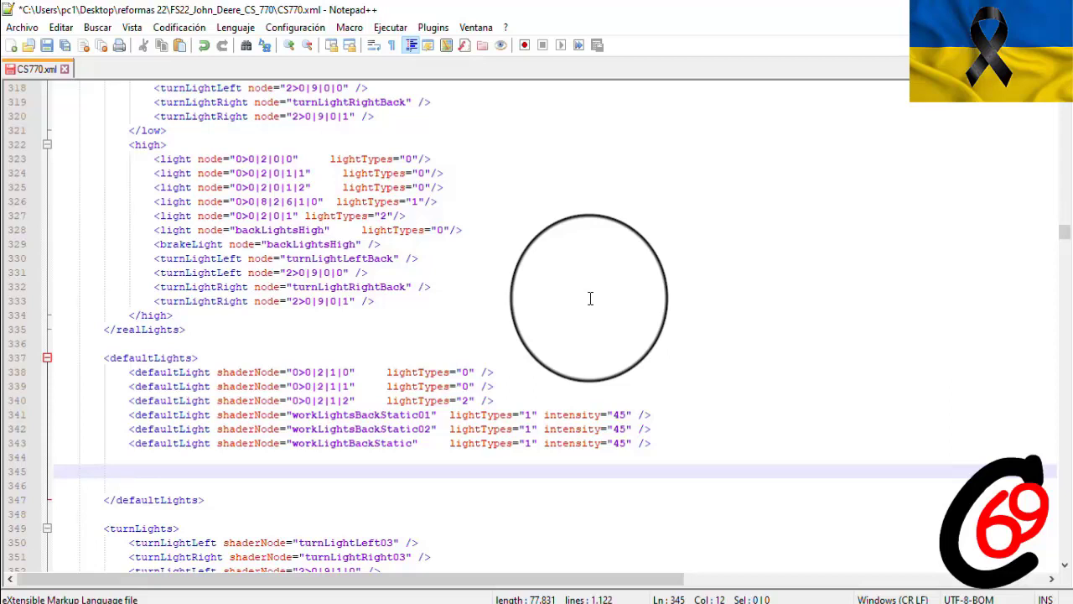
{"action": "left_click", "coordinate": [132, 454]}
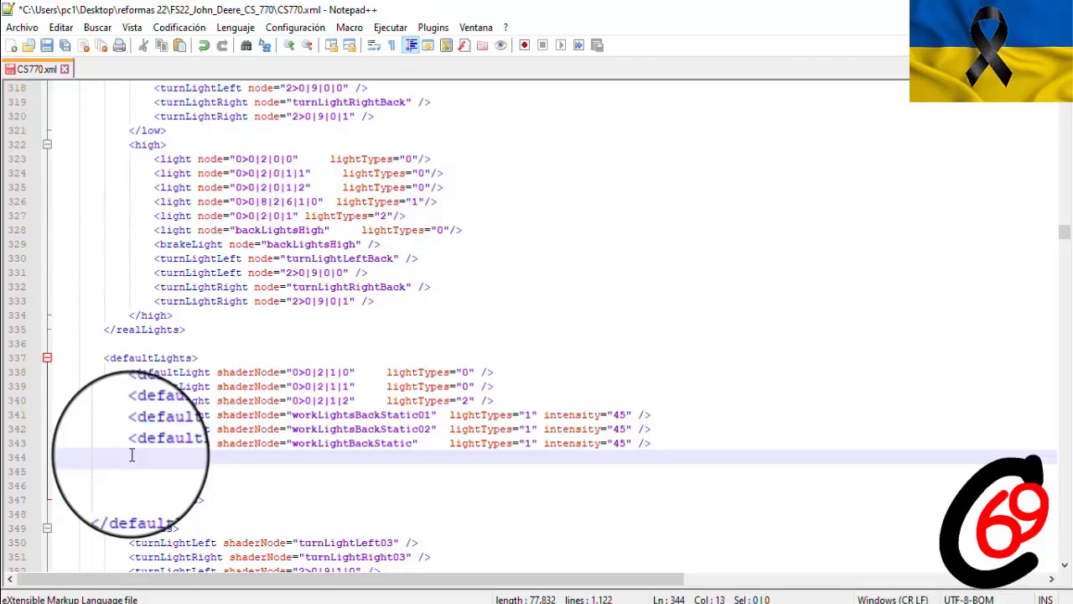
{"action": "right_click", "coordinate": [132, 455]}
{"action": "left_click", "coordinate": [164, 157]}
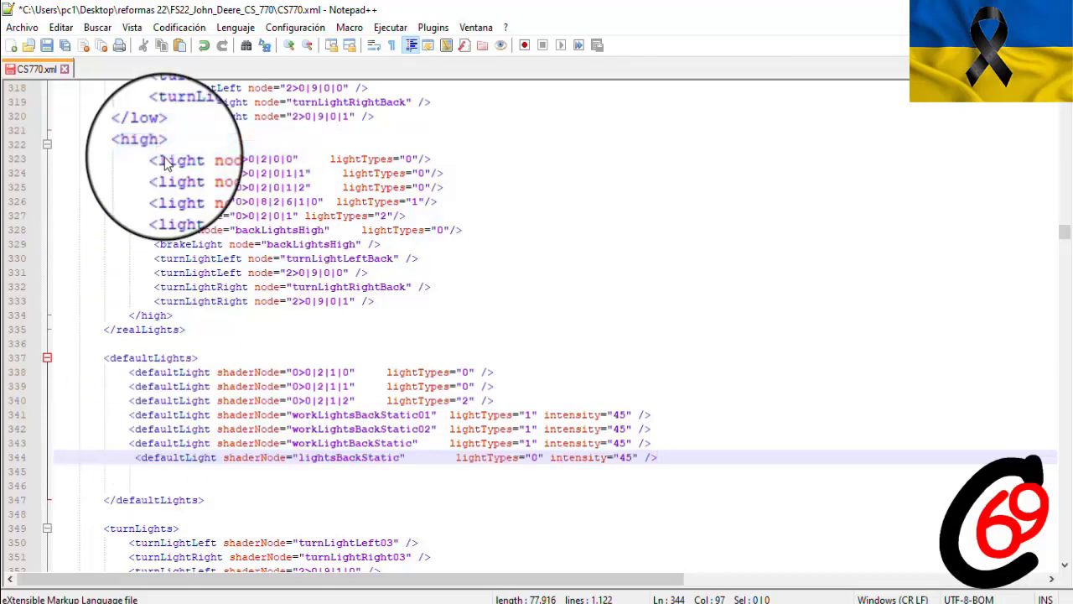
{"action": "left_click", "coordinate": [114, 457]}
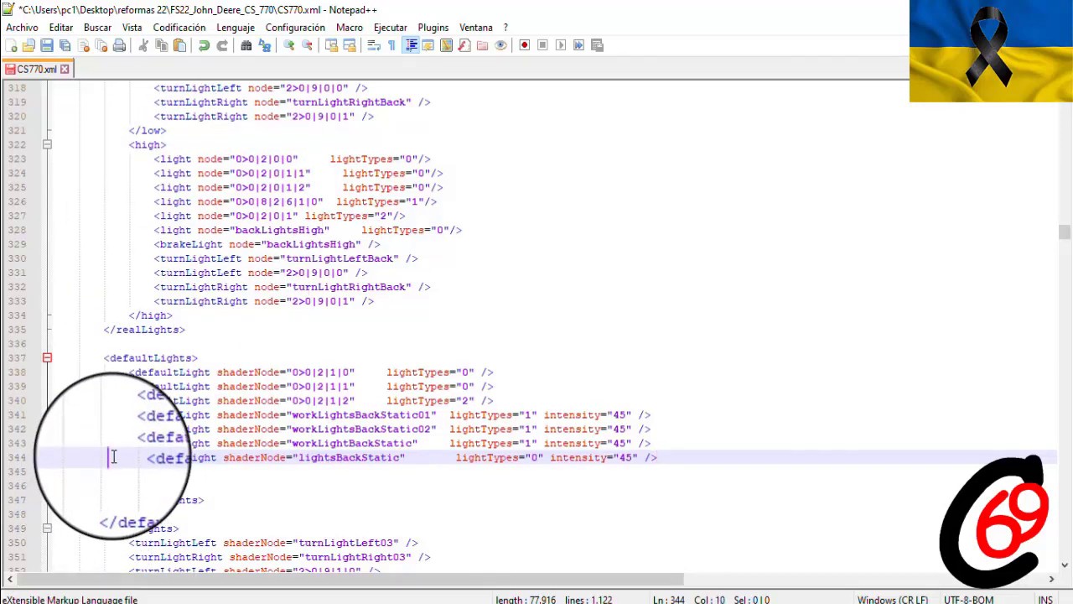
{"action": "key", "text": "Delete"}
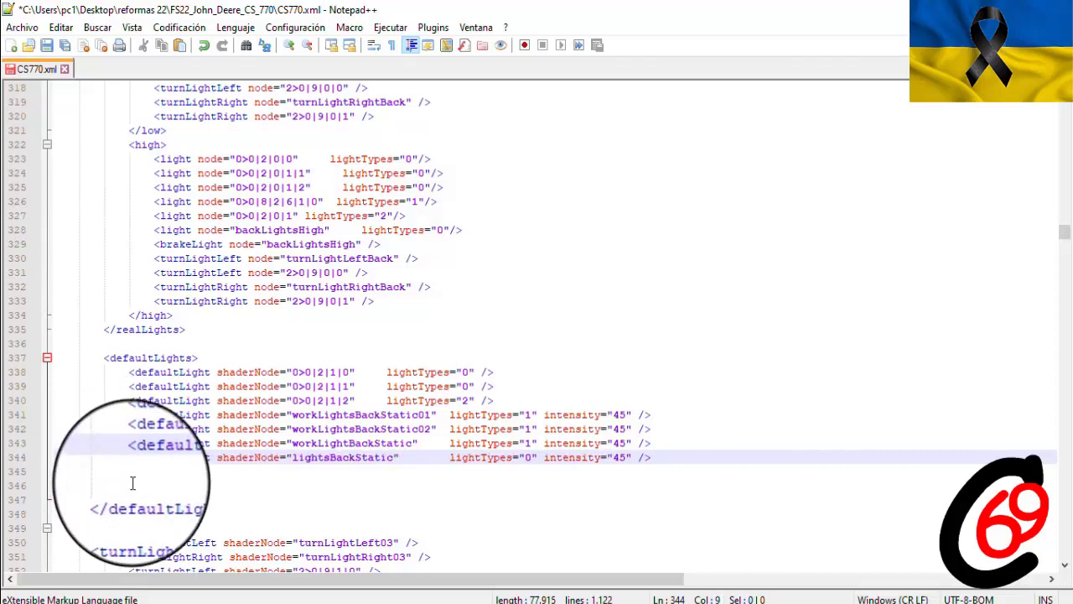
{"action": "left_click", "coordinate": [134, 474]}
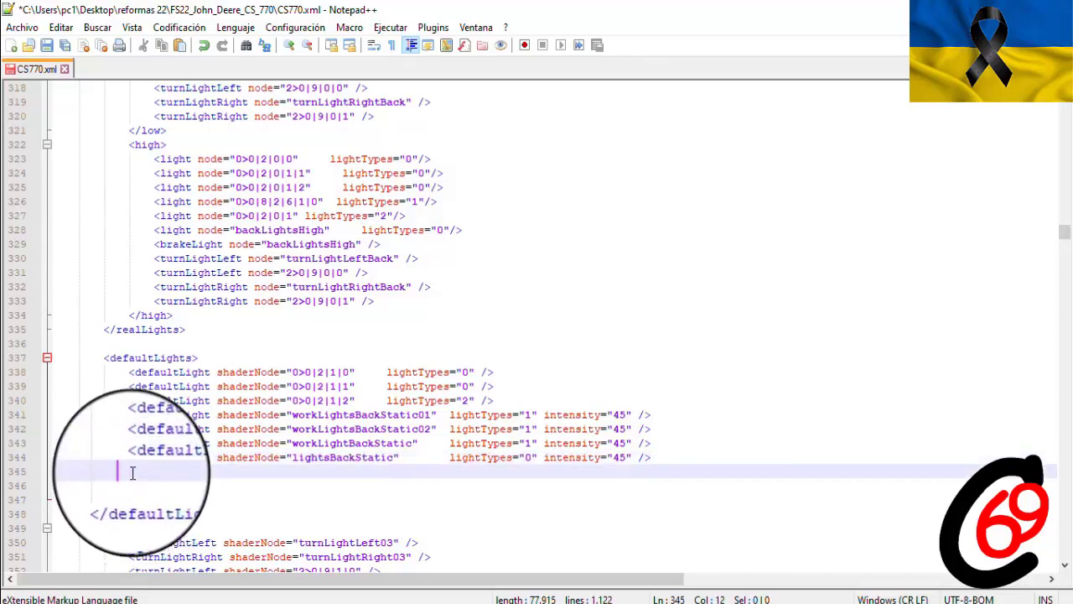
{"action": "right_click", "coordinate": [133, 473]}
{"action": "left_click", "coordinate": [177, 170]}
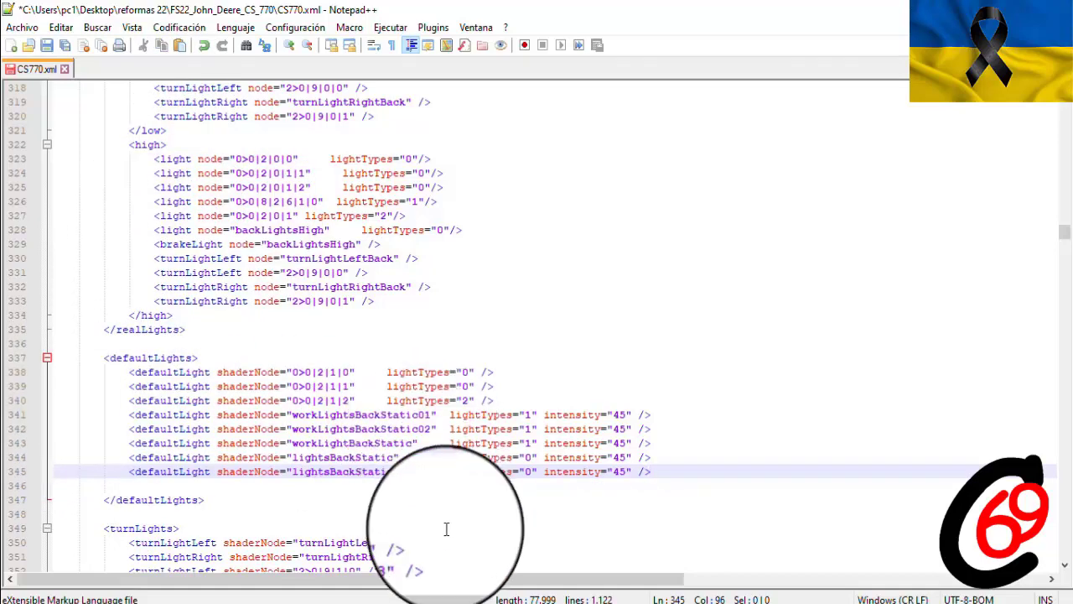
In GIANTS Editor, copy the Index Path 0>0|2|5|0|1 of workLightStatic under the first workingLight01's rotArm
{"action": "left_click", "coordinate": [484, 596]}
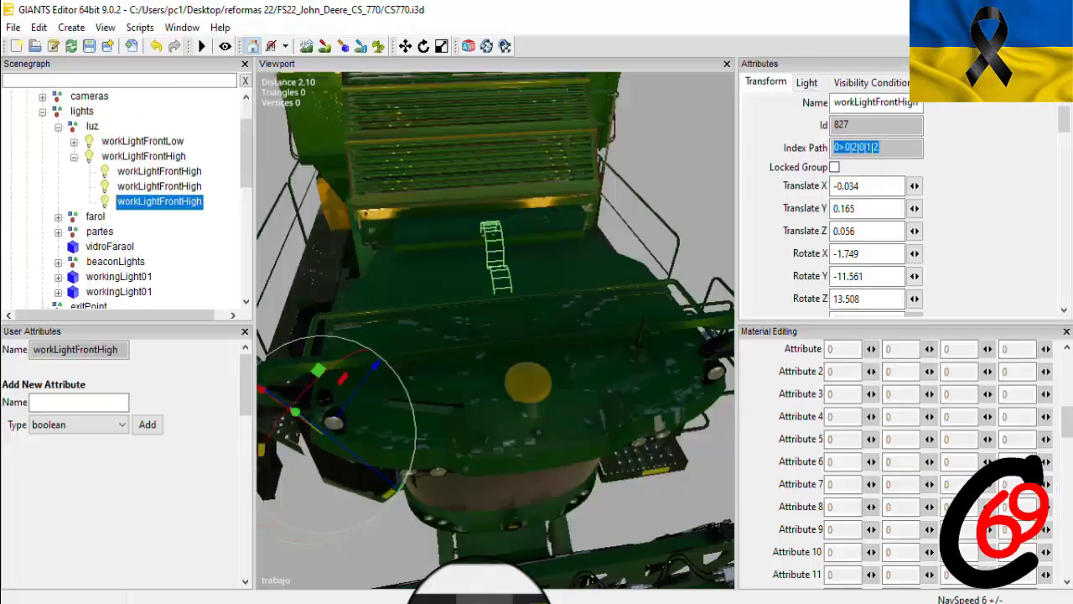
{"action": "left_click", "coordinate": [240, 155]}
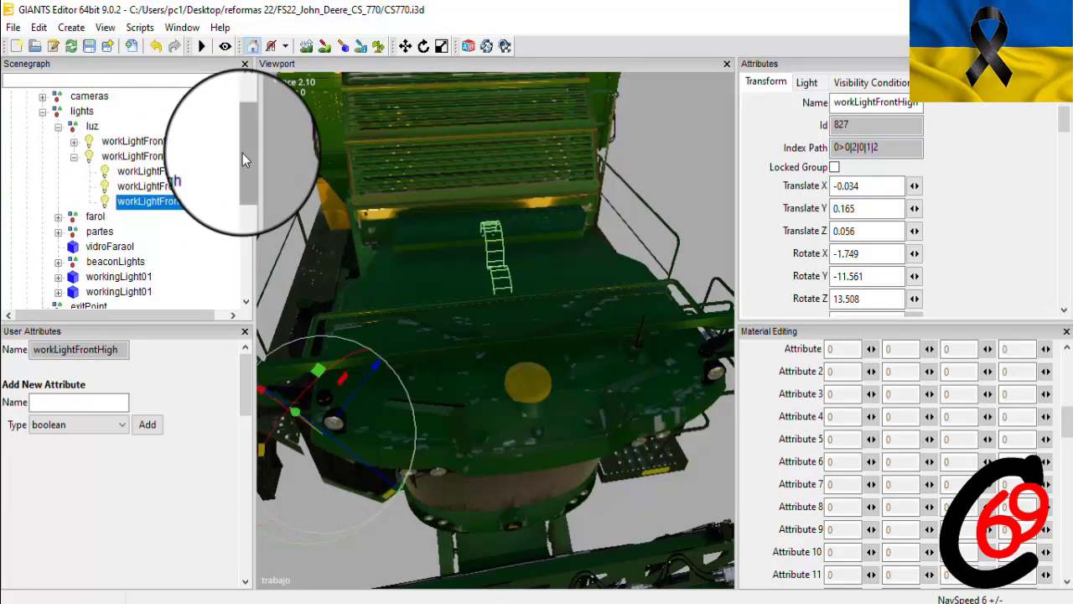
{"action": "left_click", "coordinate": [242, 155]}
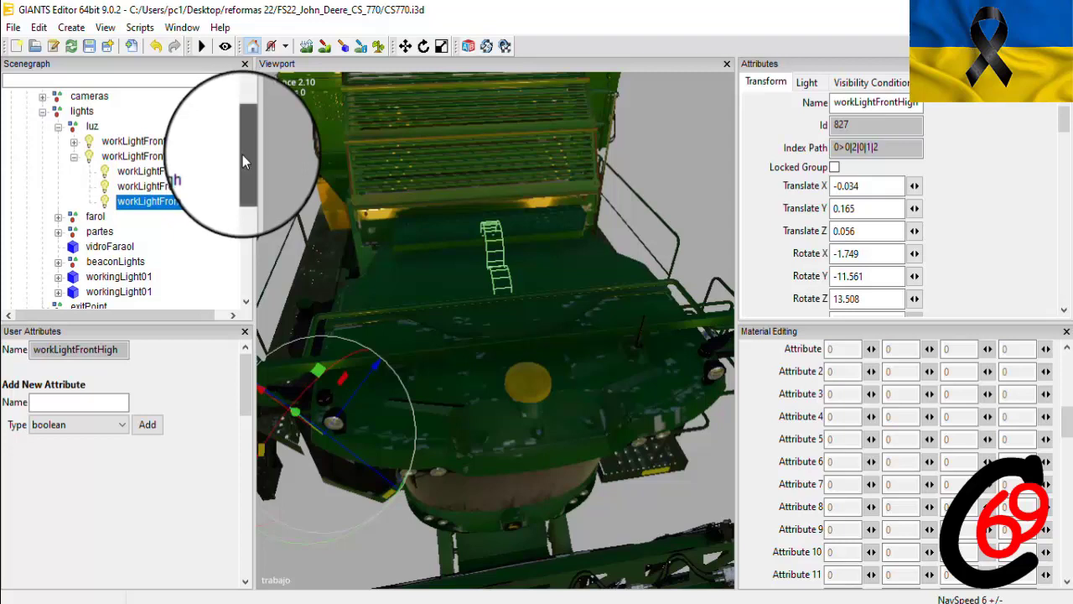
{"action": "scroll", "coordinate": [242, 156], "scroll_direction": "down", "scroll_amount": 1}
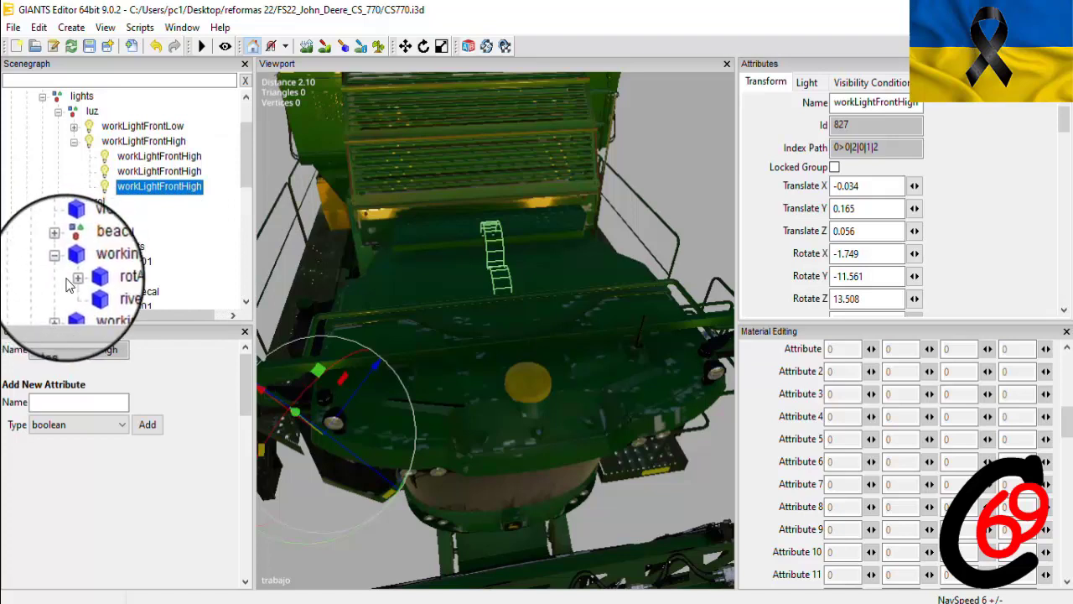
{"action": "left_click", "coordinate": [75, 278]}
{"action": "left_click_drag", "start_coordinate": [243, 160], "coordinate": [245, 183]}
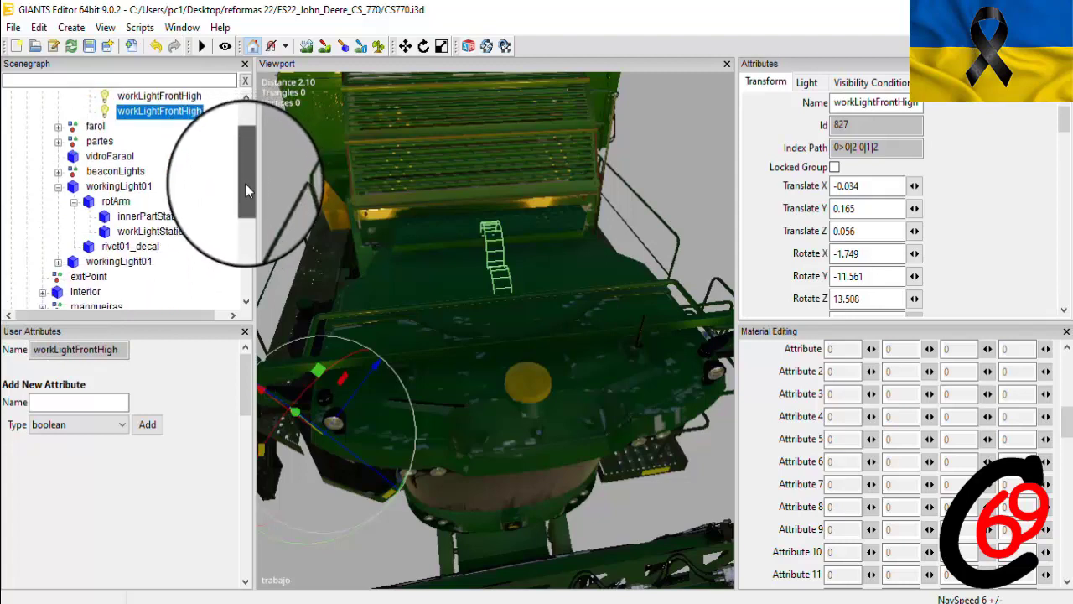
{"action": "left_click", "coordinate": [149, 240]}
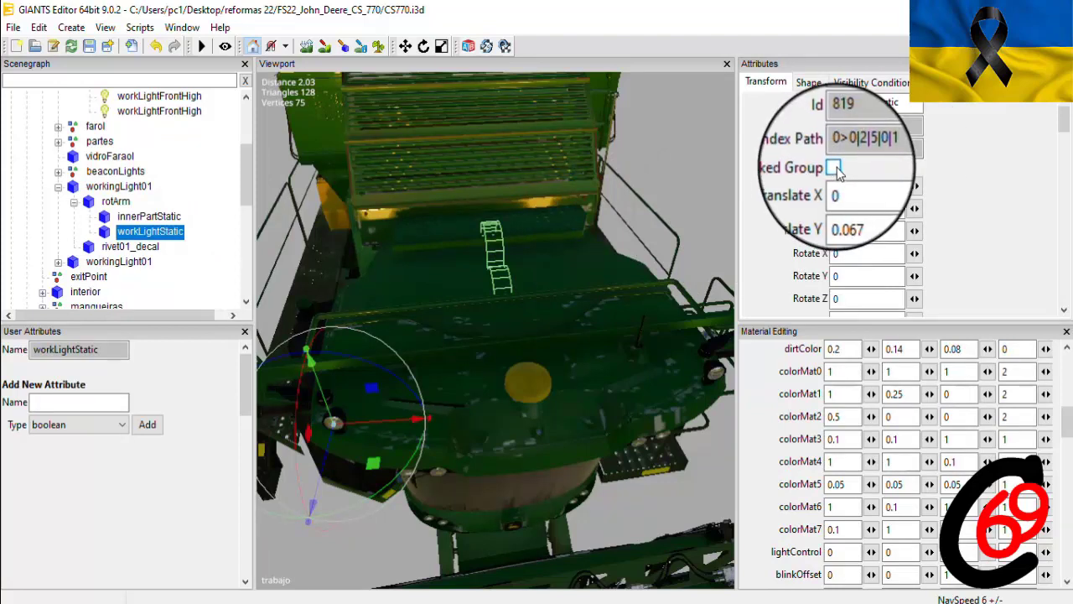
{"action": "left_click_drag", "start_coordinate": [881, 147], "coordinate": [843, 148]}
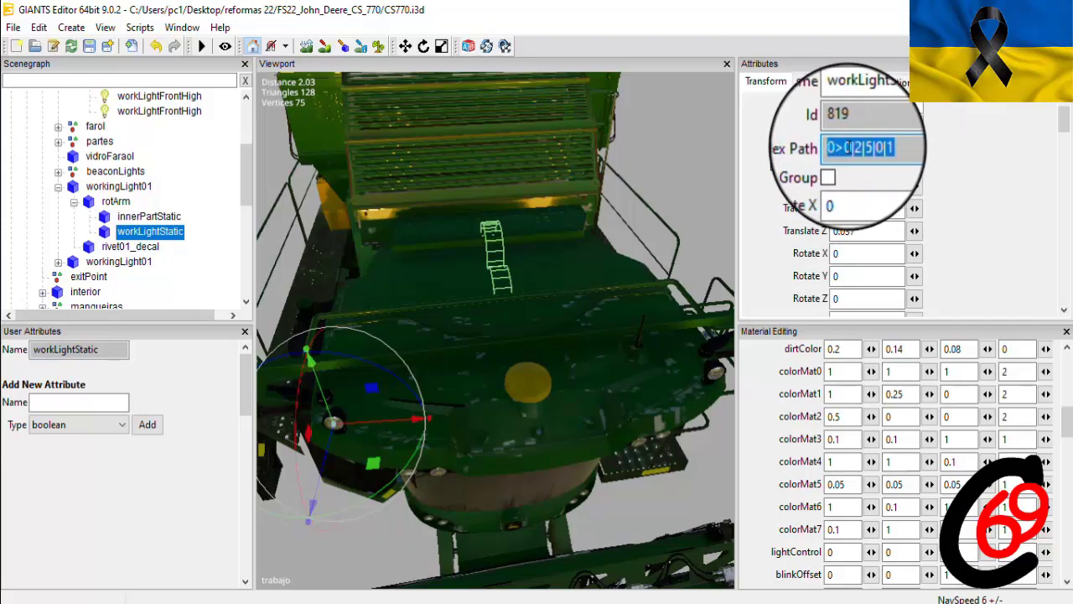
{"action": "right_click", "coordinate": [843, 148]}
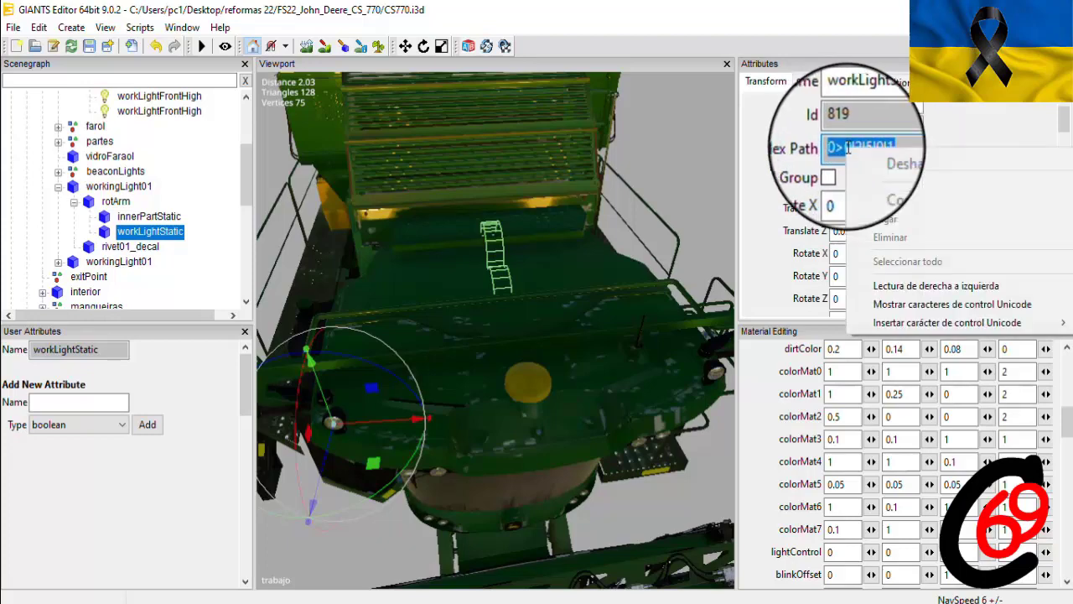
{"action": "left_click", "coordinate": [900, 200]}
Back in CS770.xml, duplicate the last lightsBackStatic entry in defaultLights and replace line 345's shaderNode value with the copied path 0>0|2|5|0|1
{"action": "key", "text": "alt+Tab"}
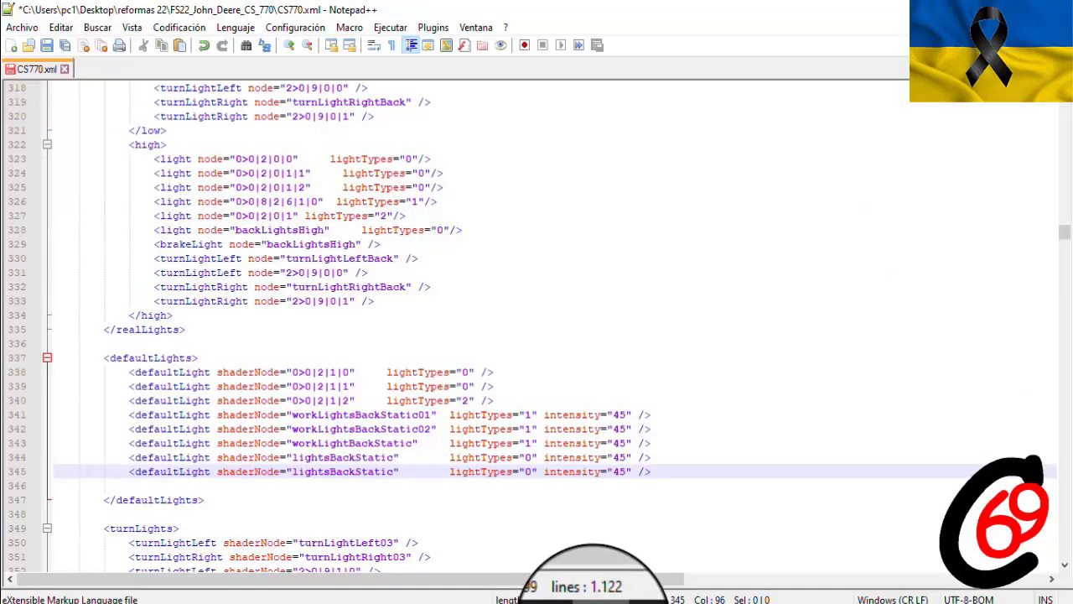
{"action": "key", "text": "ctrl+d"}
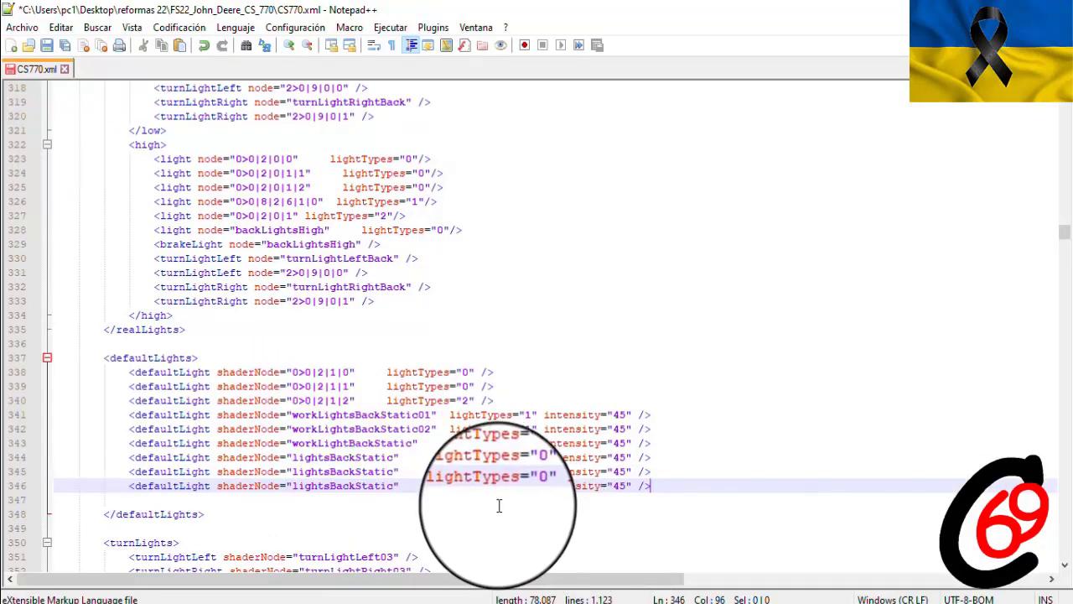
{"action": "left_click", "coordinate": [393, 471]}
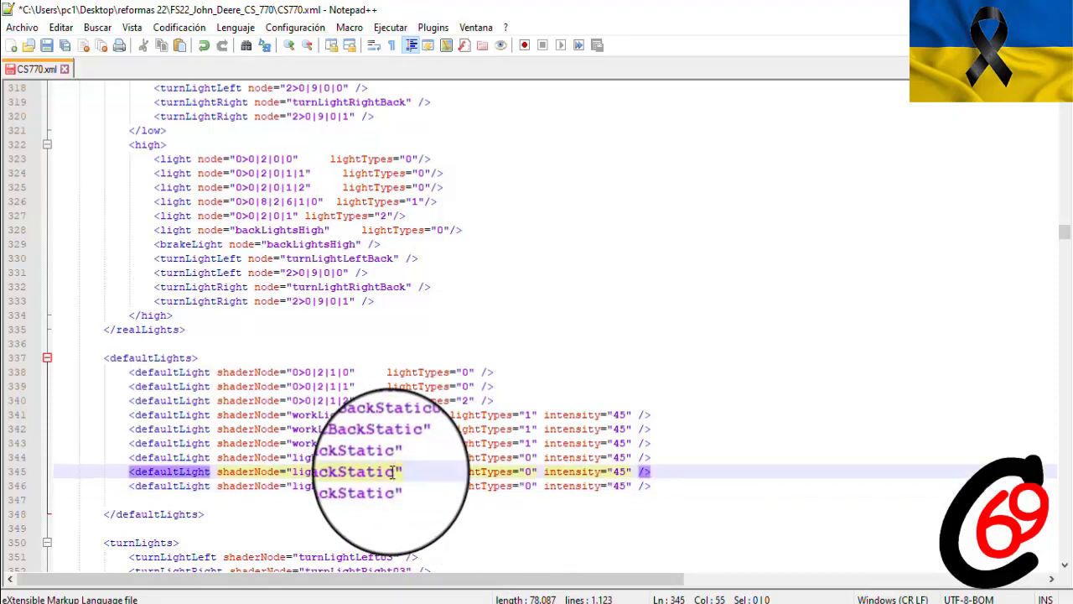
{"action": "key", "text": "BackSpace"}
{"action": "key", "text": "BackSpace"}
{"action": "key", "text": "BackSpace"}
{"action": "key", "text": "BackSpace"}
{"action": "key", "text": "BackSpace"}
{"action": "key", "text": "BackSpace"}
{"action": "key", "text": "BackSpace"}
{"action": "key", "text": "BackSpace"}
{"action": "key", "text": "BackSpace"}
{"action": "key", "text": "BackSpace"}
{"action": "key", "text": "BackSpace"}
{"action": "key", "text": "BackSpace"}
{"action": "key", "text": "BackSpace"}
{"action": "key", "text": "BackSpace"}
{"action": "key", "text": "BackSpace"}
{"action": "key", "text": "BackSpace"}
{"action": "right_click", "coordinate": [293, 474]}
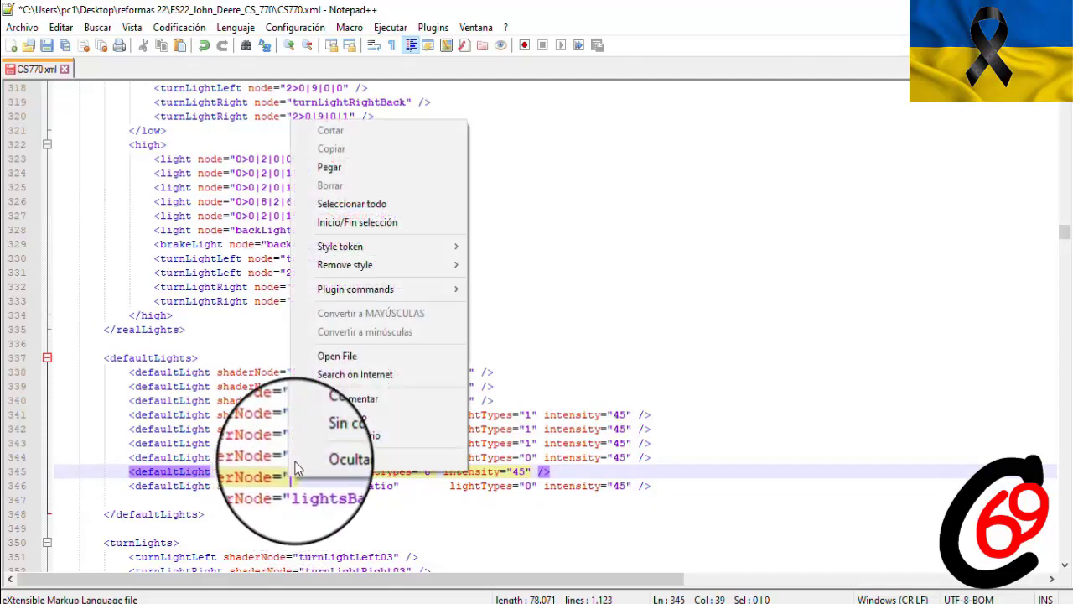
{"action": "left_click", "coordinate": [323, 170]}
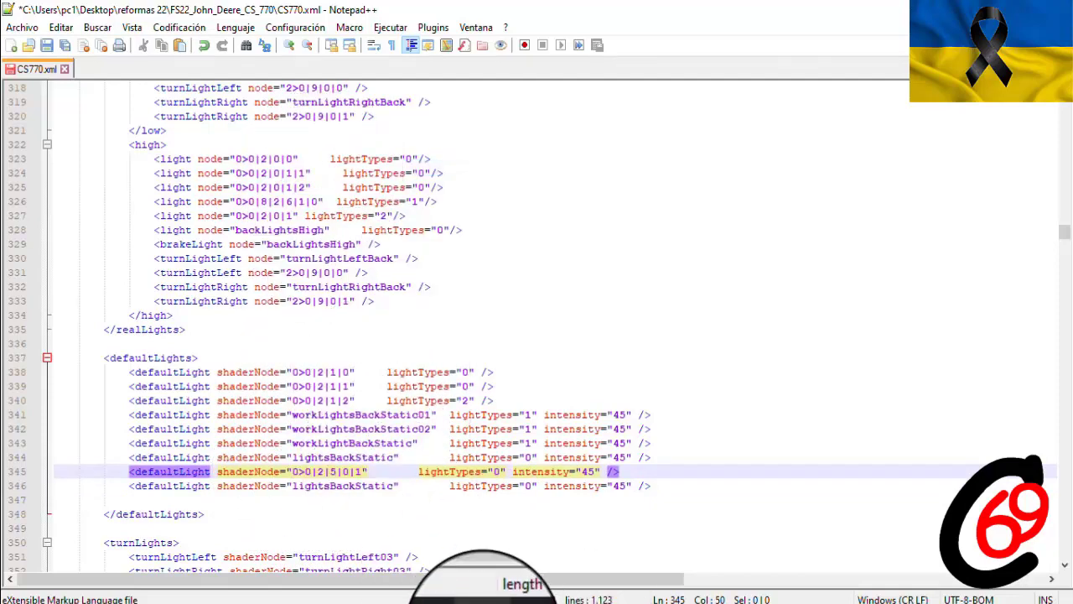
In GIANTS Editor, copy the Index Path 0>0|2|6|0|1 of workLightStatic under the second workingLight01's rotArm and return to Notepad++
{"action": "left_click", "coordinate": [483, 599]}
{"action": "left_click", "coordinate": [168, 231]}
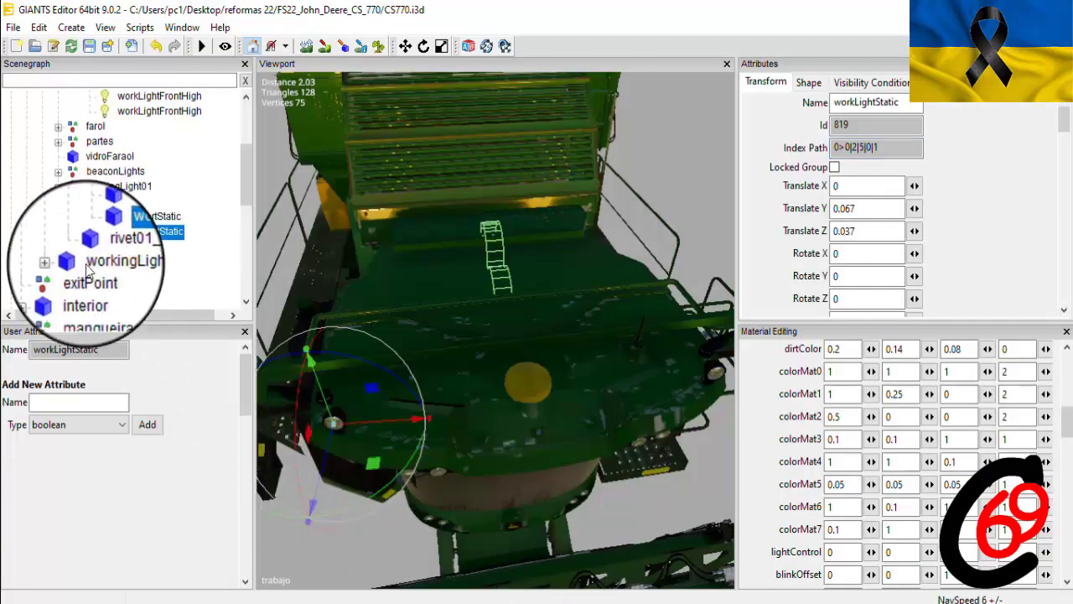
{"action": "left_click", "coordinate": [74, 202]}
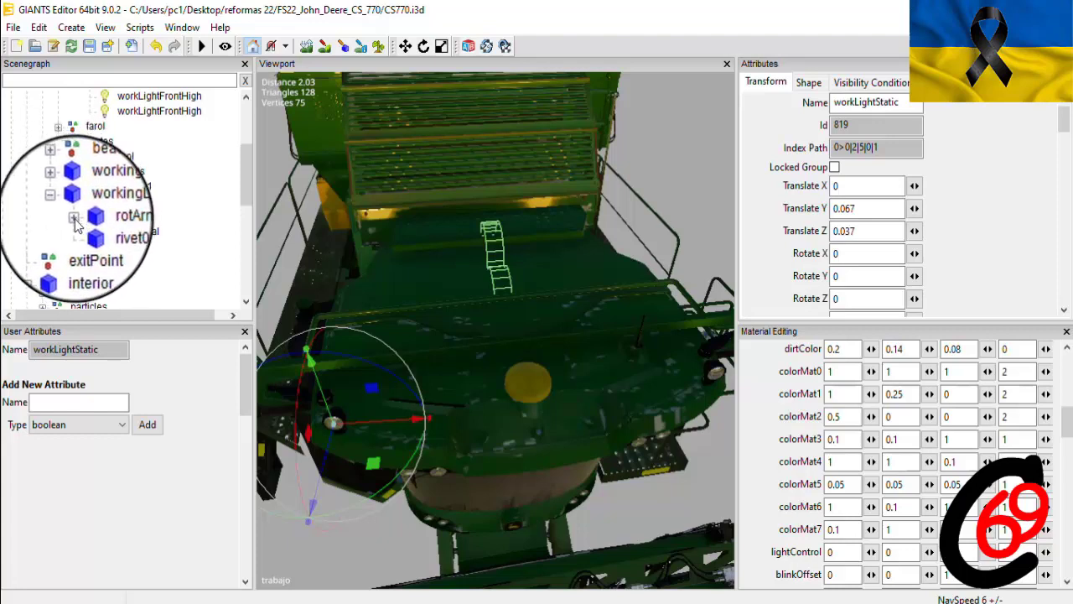
{"action": "left_click", "coordinate": [74, 220]}
{"action": "left_click", "coordinate": [122, 255]}
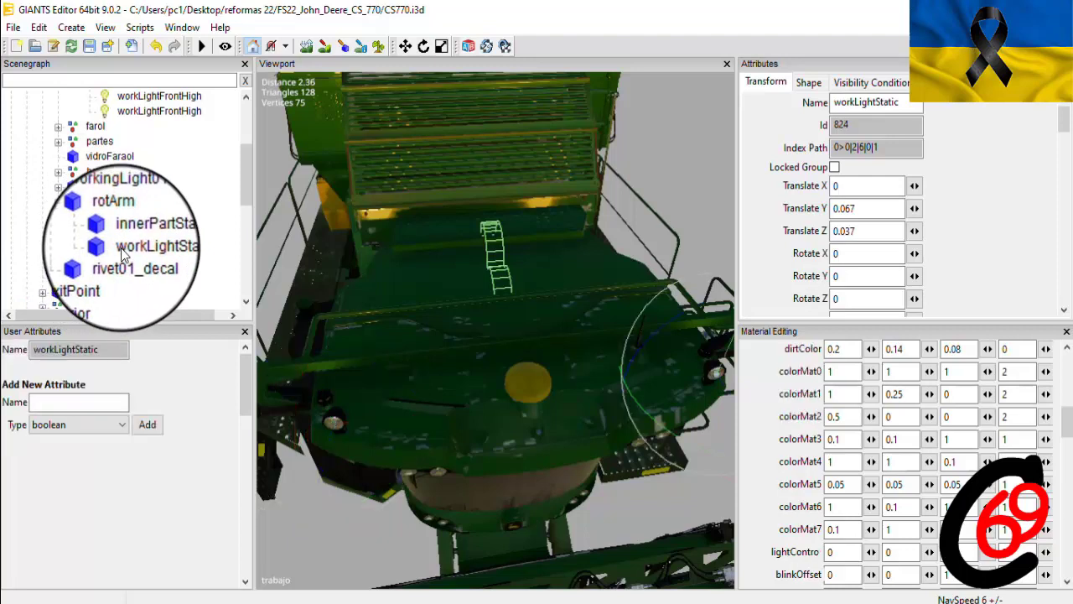
{"action": "left_click_drag", "start_coordinate": [885, 151], "coordinate": [830, 144]}
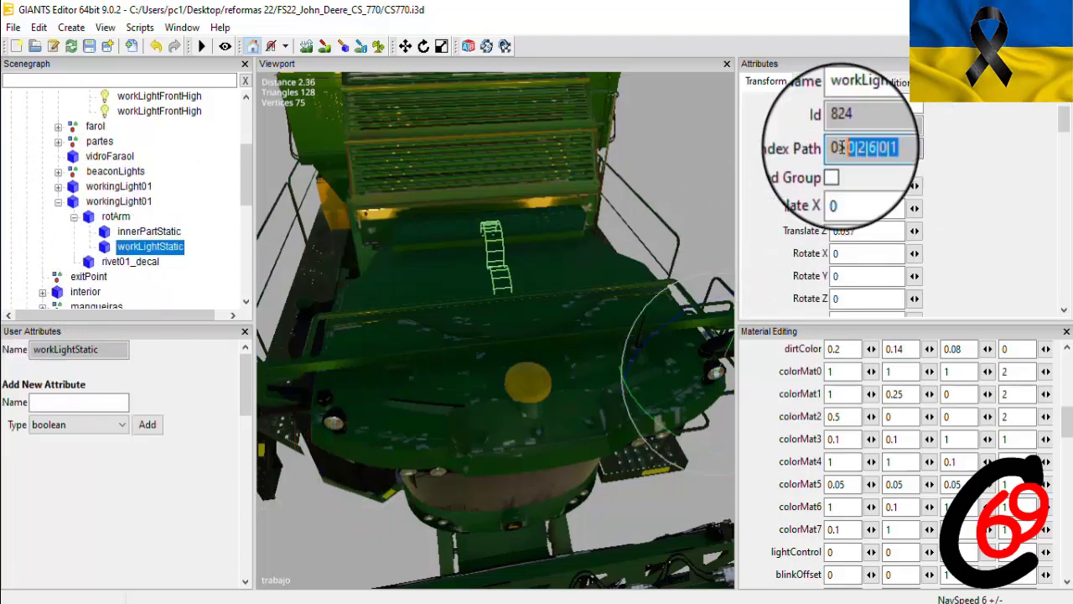
{"action": "right_click", "coordinate": [847, 144]}
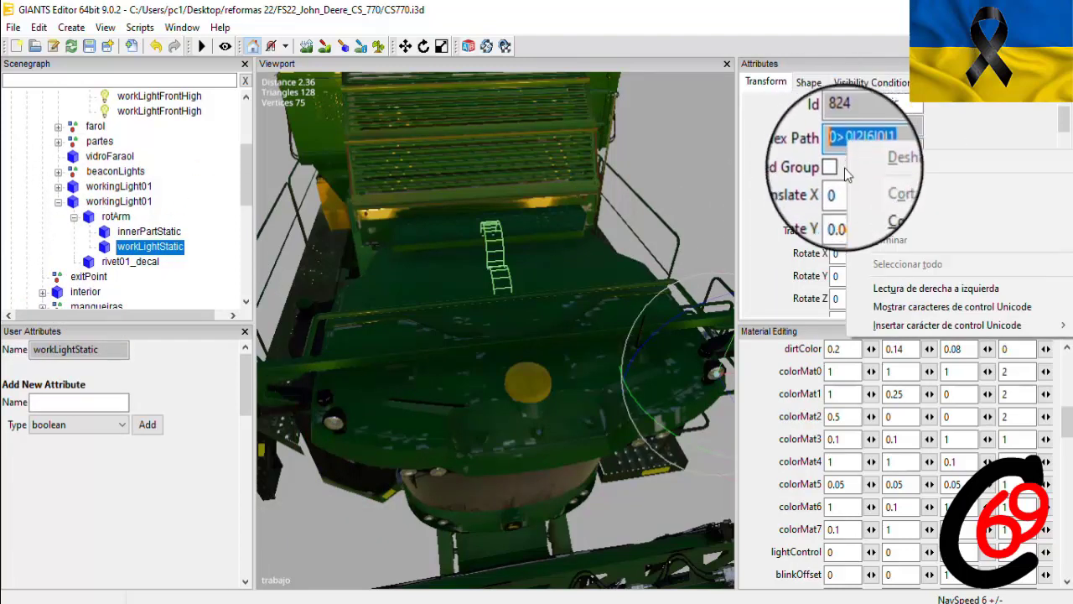
{"action": "left_click", "coordinate": [888, 209]}
{"action": "left_click", "coordinate": [615, 599]}
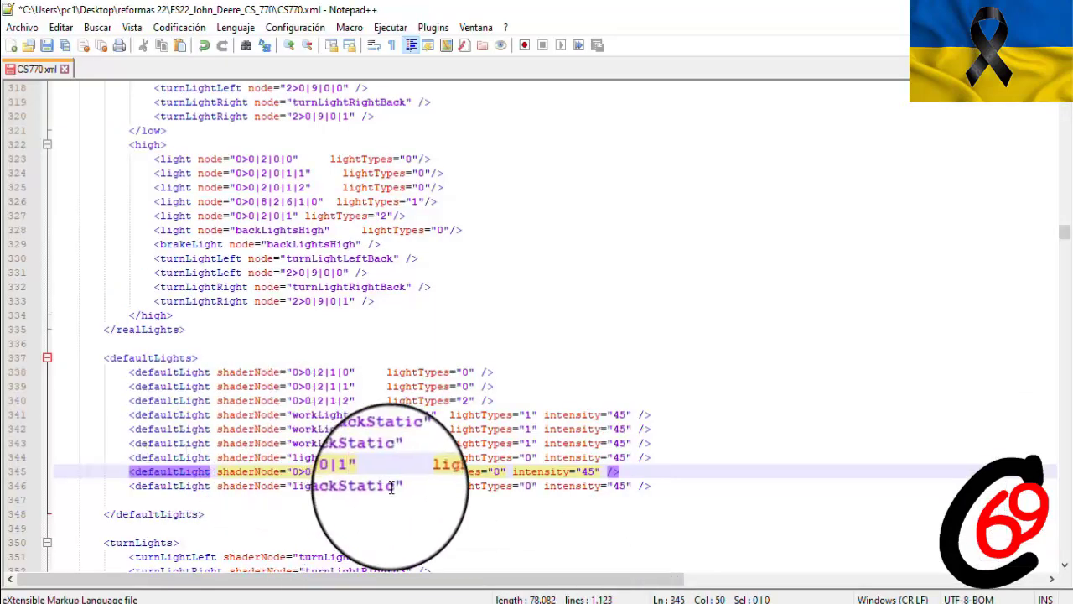
Replace the last defaultLight entry's shaderNode value with the copied path 0>0|2|6|0|1 and save CS770.xml
{"action": "left_click", "coordinate": [359, 490]}
{"action": "key", "text": "BackSpace"}
{"action": "key", "text": "BackSpace"}
{"action": "key", "text": "BackSpace"}
{"action": "key", "text": "BackSpace"}
{"action": "key", "text": "BackSpace"}
{"action": "key", "text": "BackSpace"}
{"action": "key", "text": "BackSpace"}
{"action": "key", "text": "BackSpace"}
{"action": "key", "text": "BackSpace"}
{"action": "key", "text": "BackSpace"}
{"action": "key", "text": "BackSpace"}
{"action": "key", "text": "BackSpace"}
{"action": "key", "text": "BackSpace"}
{"action": "key", "text": "BackSpace"}
{"action": "key", "text": "BackSpace"}
{"action": "key", "text": "BackSpace"}
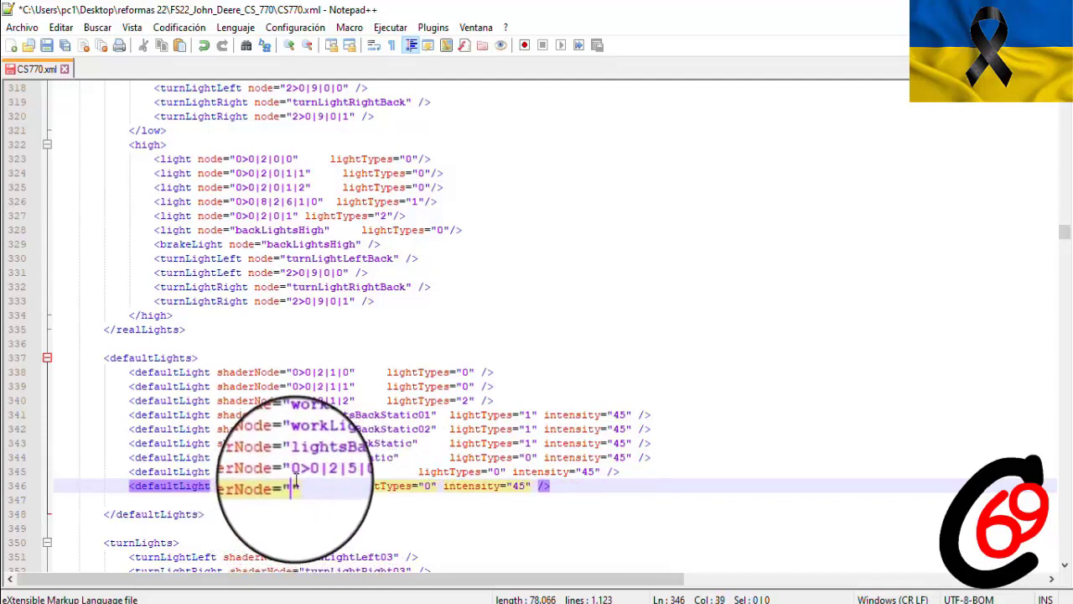
{"action": "right_click", "coordinate": [292, 484]}
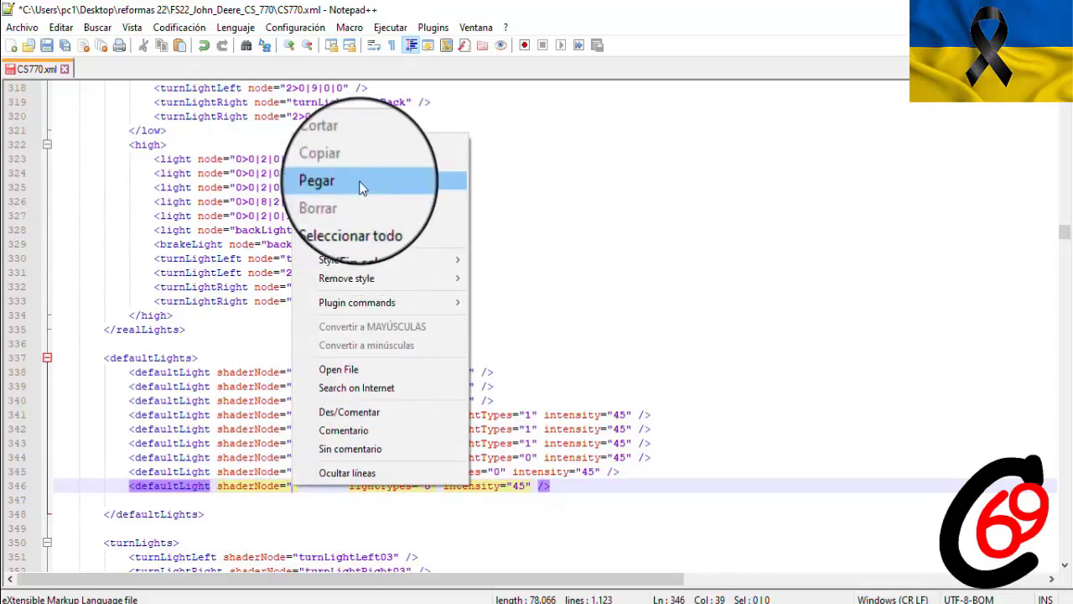
{"action": "left_click", "coordinate": [359, 181]}
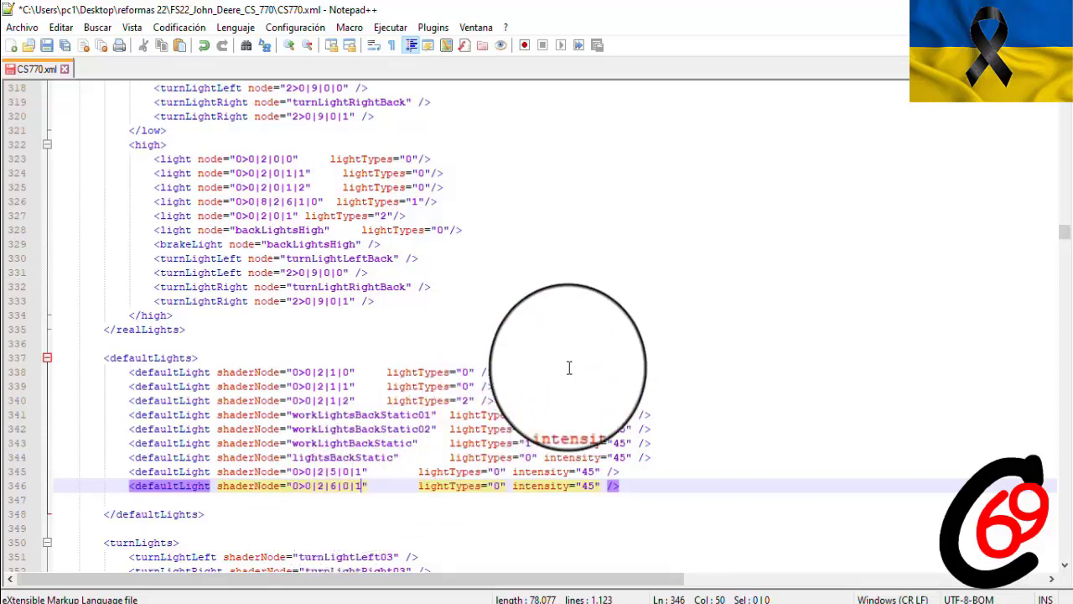
{"action": "left_click", "coordinate": [52, 50]}
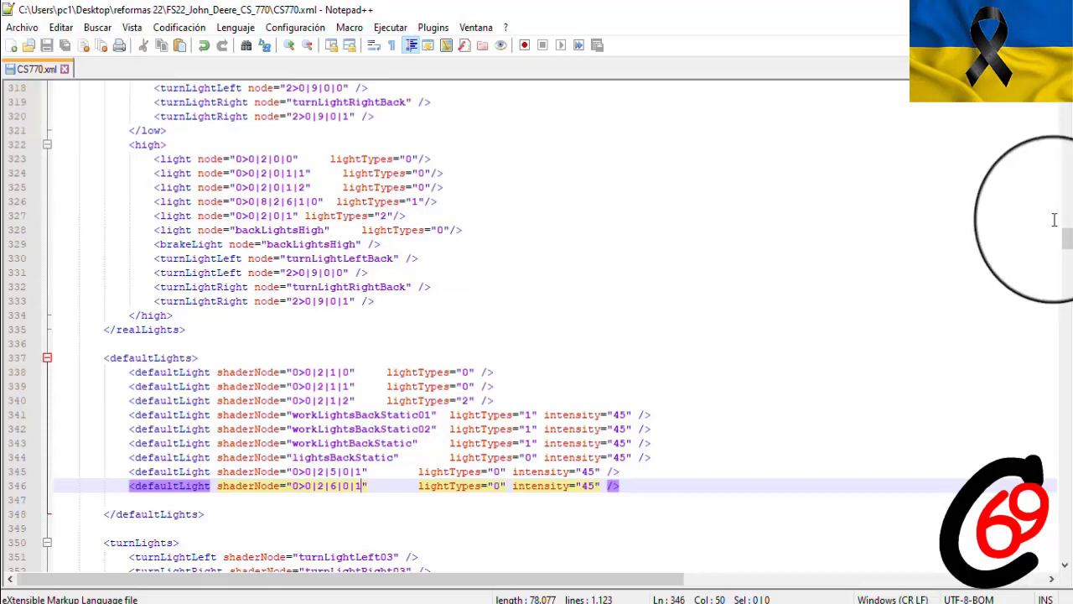
{"action": "key", "text": "ctrl+w"}
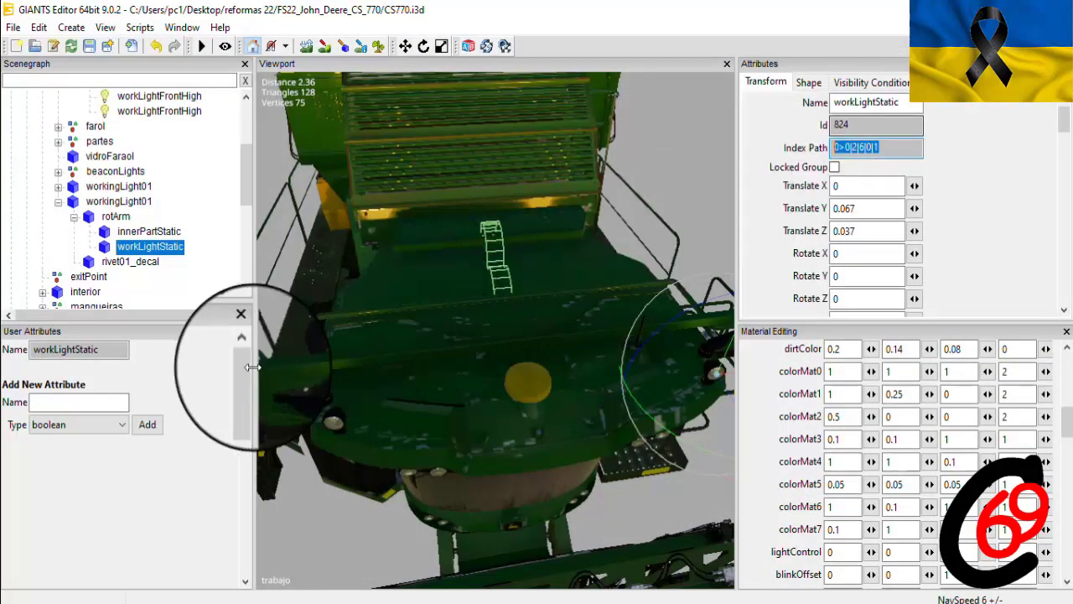
In GIANTS Editor, collapse the workingLight01, luz, lights, CS770 and John_Deere_CS770 branches so the scenegraph lists only top-level nodes
{"action": "left_click", "coordinate": [193, 388]}
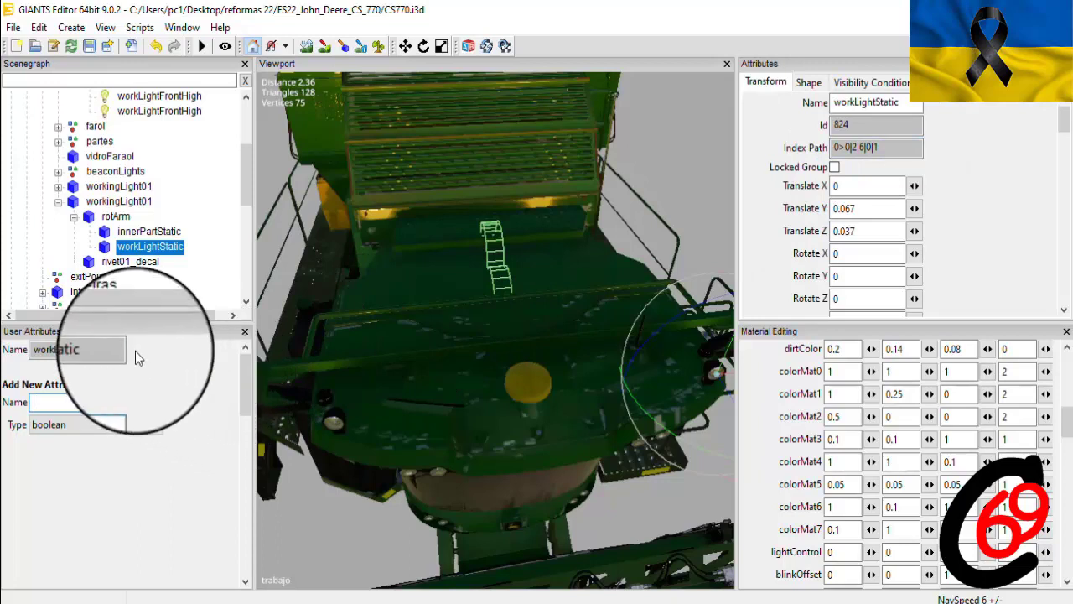
{"action": "left_click", "coordinate": [65, 215]}
{"action": "left_click", "coordinate": [58, 201]}
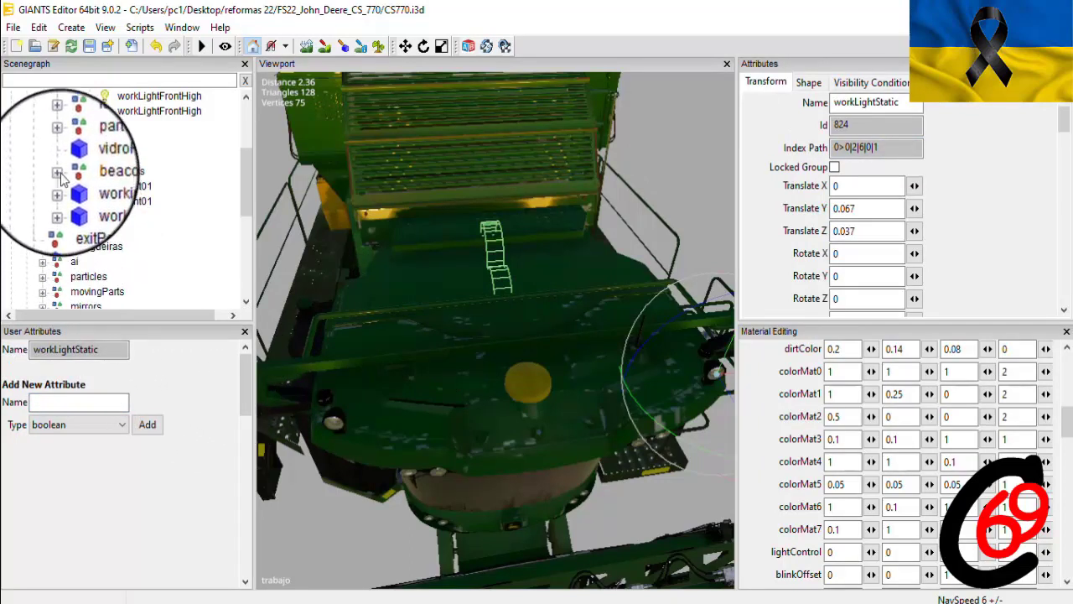
{"action": "left_click_drag", "start_coordinate": [243, 177], "coordinate": [241, 117]}
{"action": "middle_click_drag", "start_coordinate": [331, 249], "coordinate": [642, 107]}
{"action": "left_click", "coordinate": [642, 108]}
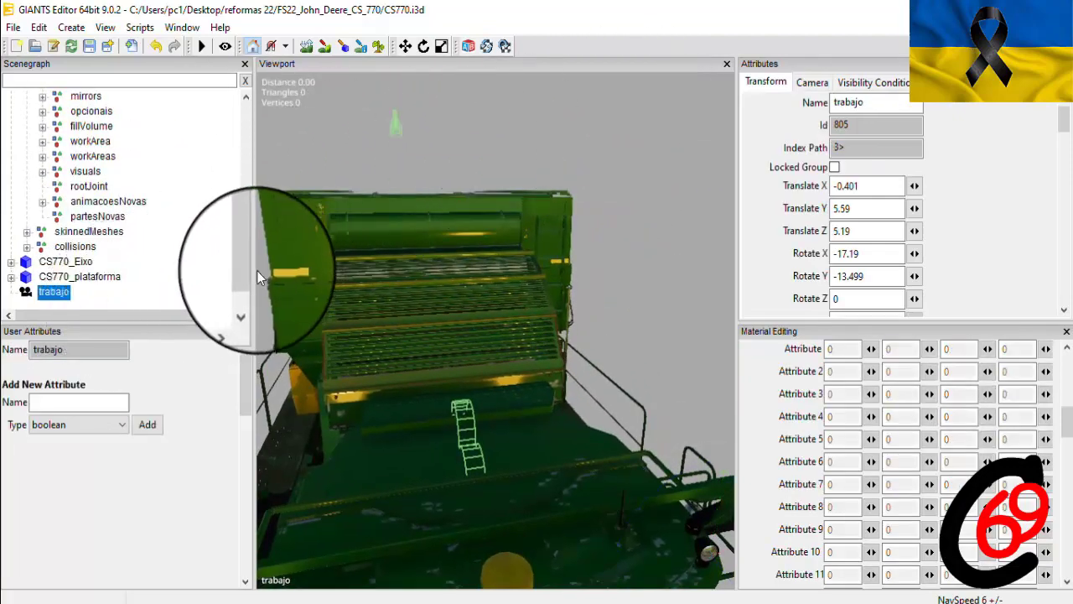
{"action": "left_click_drag", "start_coordinate": [243, 253], "coordinate": [245, 147]}
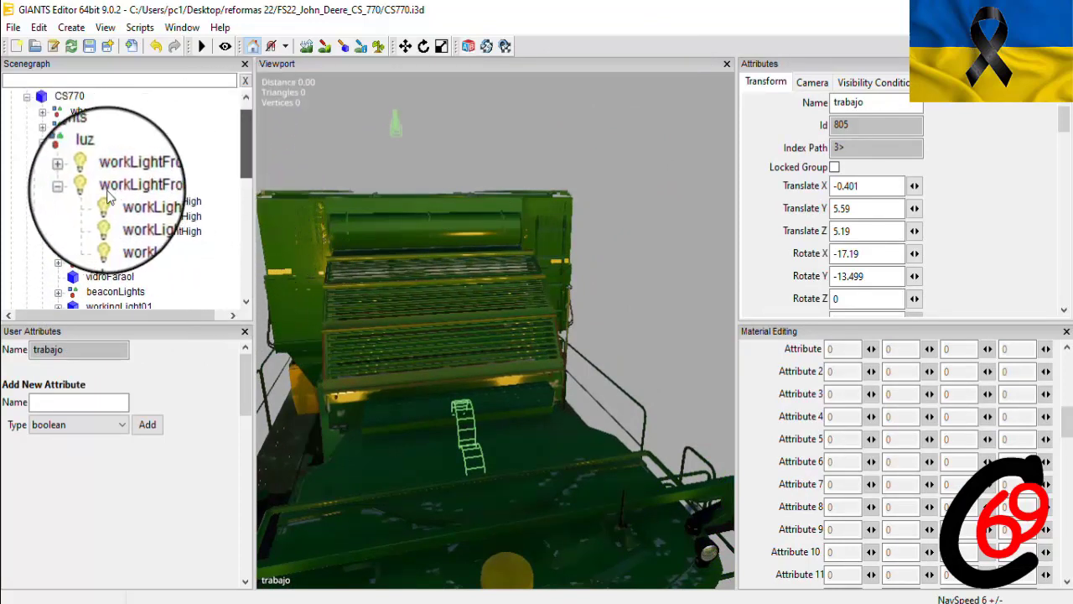
{"action": "left_click", "coordinate": [73, 191]}
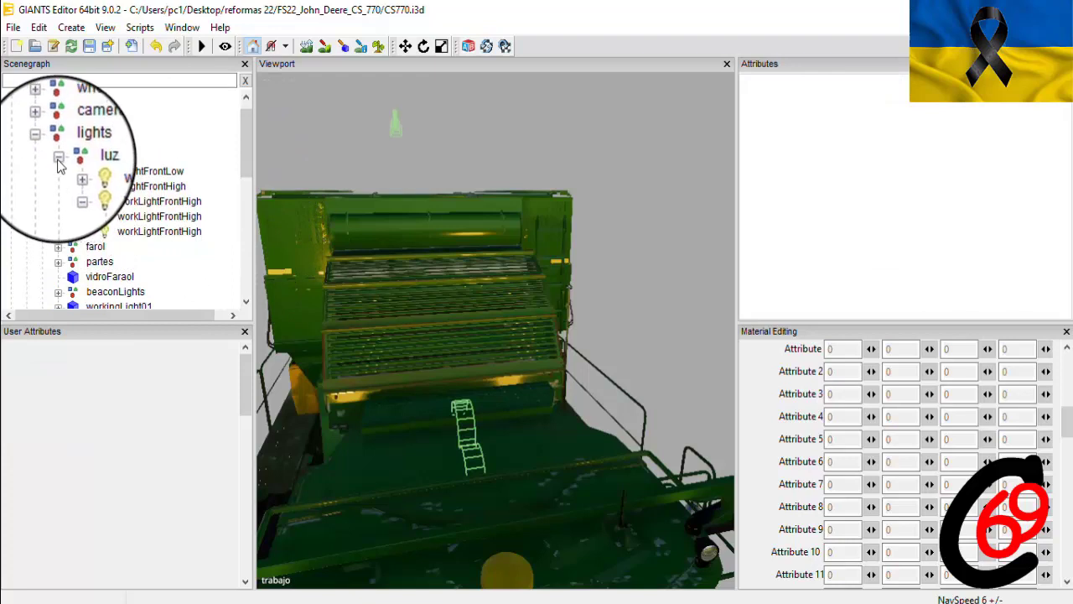
{"action": "left_click", "coordinate": [58, 156]}
{"action": "left_click", "coordinate": [43, 149]}
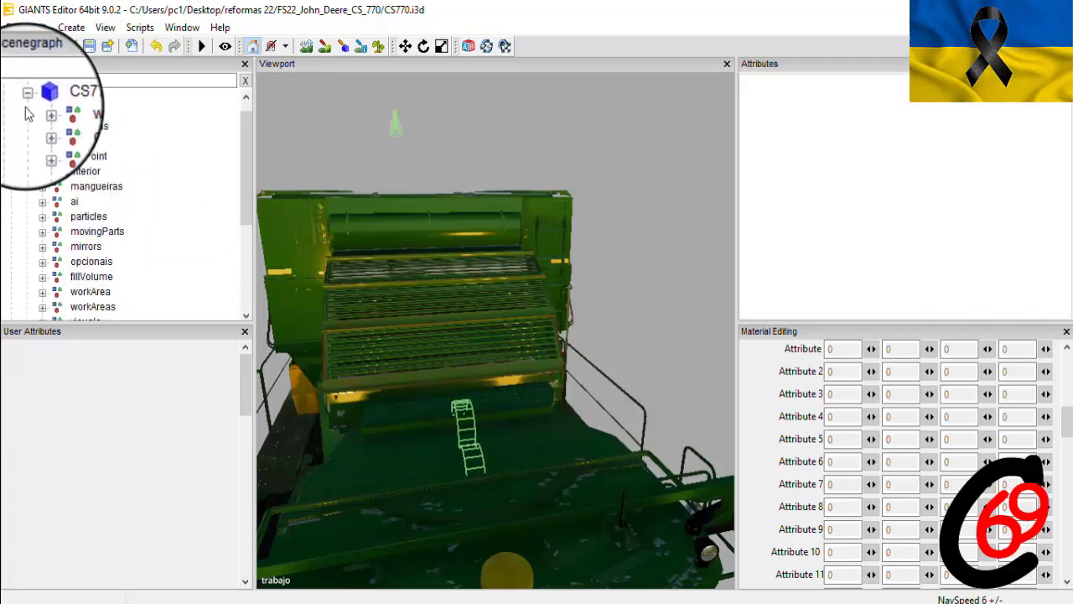
{"action": "left_click", "coordinate": [27, 109]}
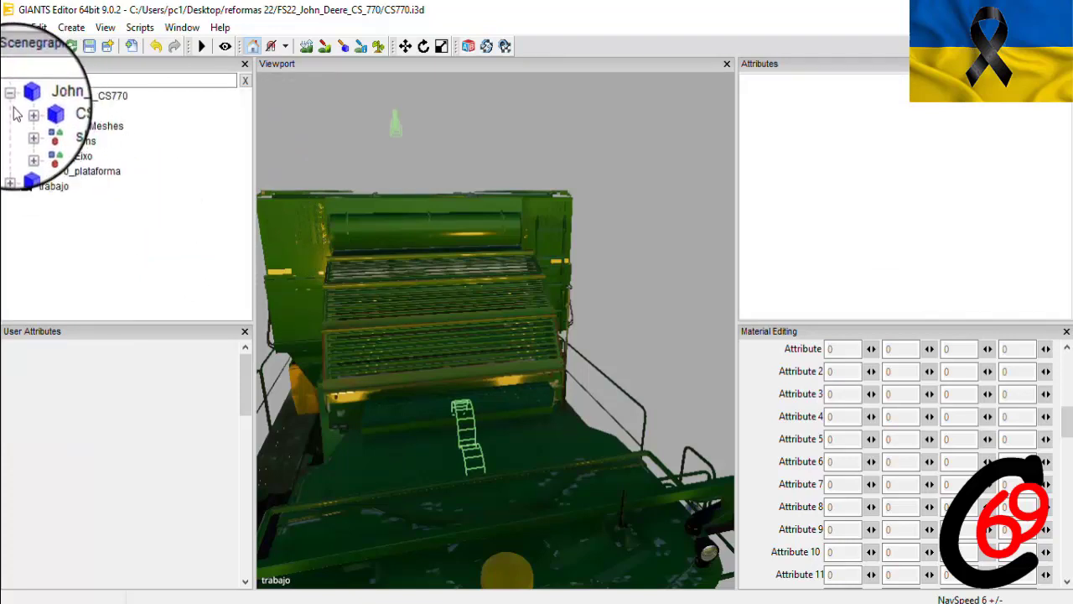
{"action": "left_click", "coordinate": [12, 99]}
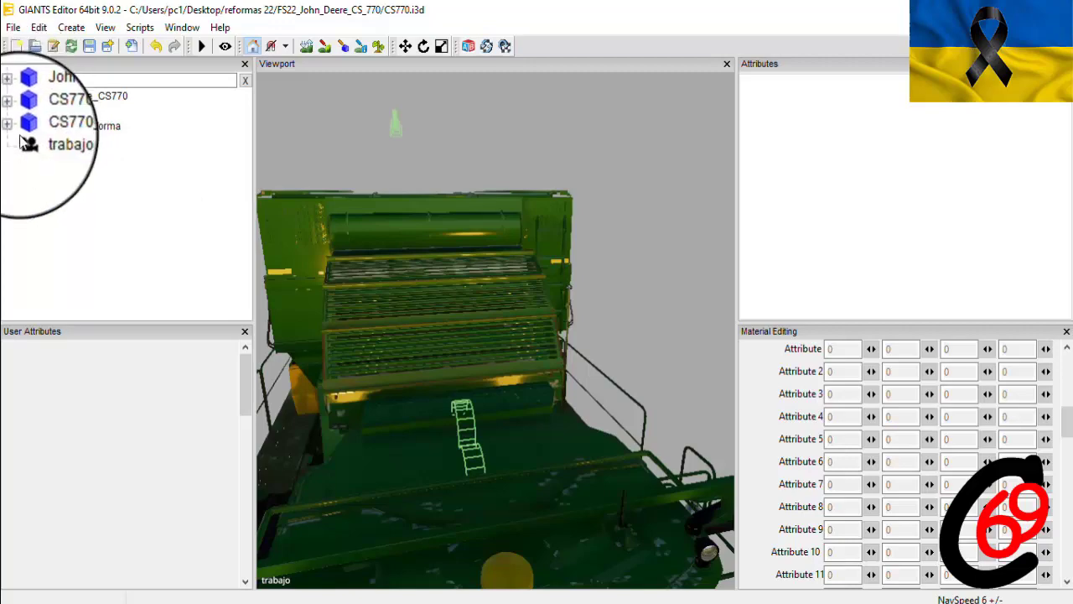
Switch the viewport camera from trabajo to outdoorCamera
{"action": "right_click_drag", "start_coordinate": [294, 183], "coordinate": [384, 249]}
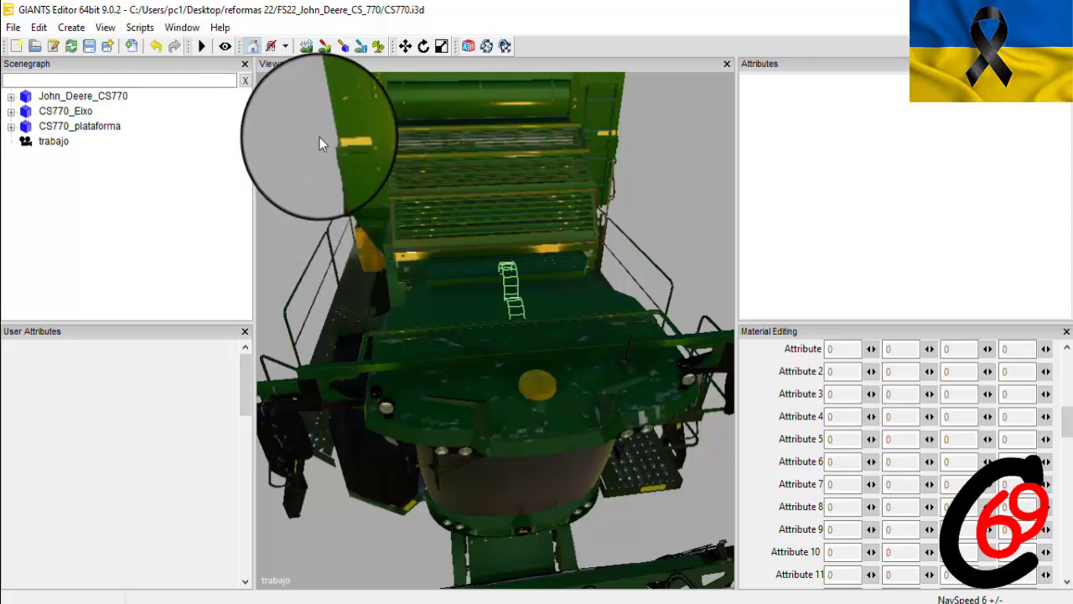
{"action": "right_click", "coordinate": [294, 132]}
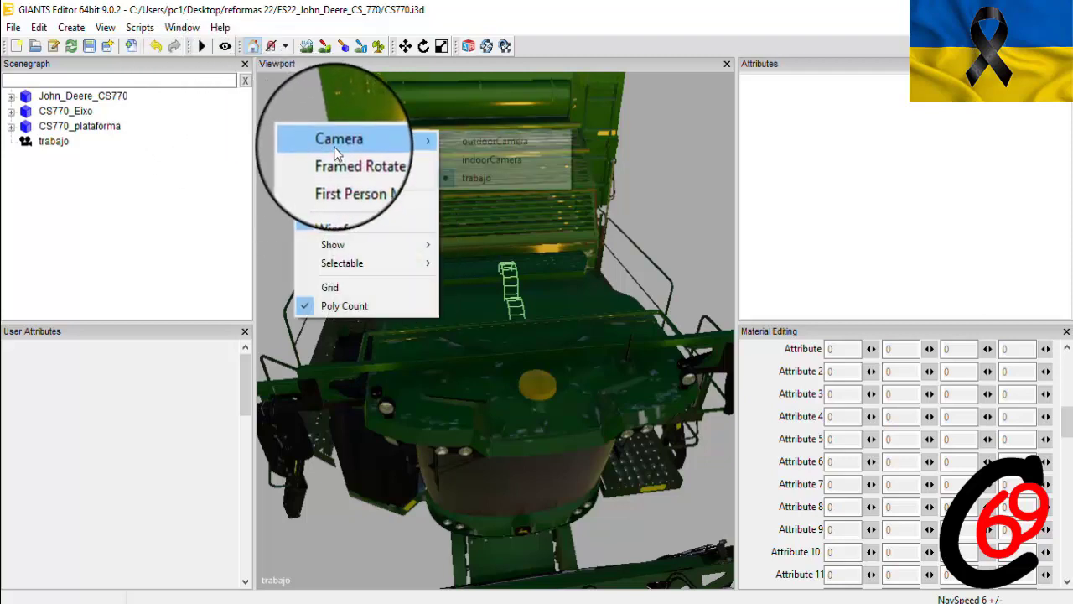
{"action": "left_click", "coordinate": [451, 147]}
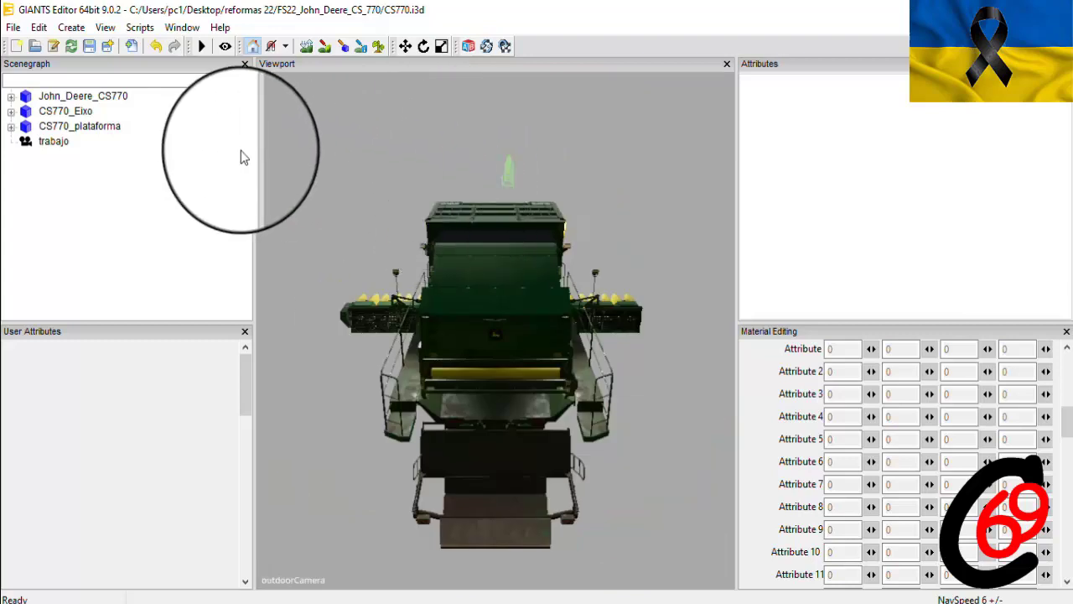
Delete the trabajo camera from the scenegraph, save CS770.i3d and close GIANTS Editor
{"action": "left_click", "coordinate": [40, 147]}
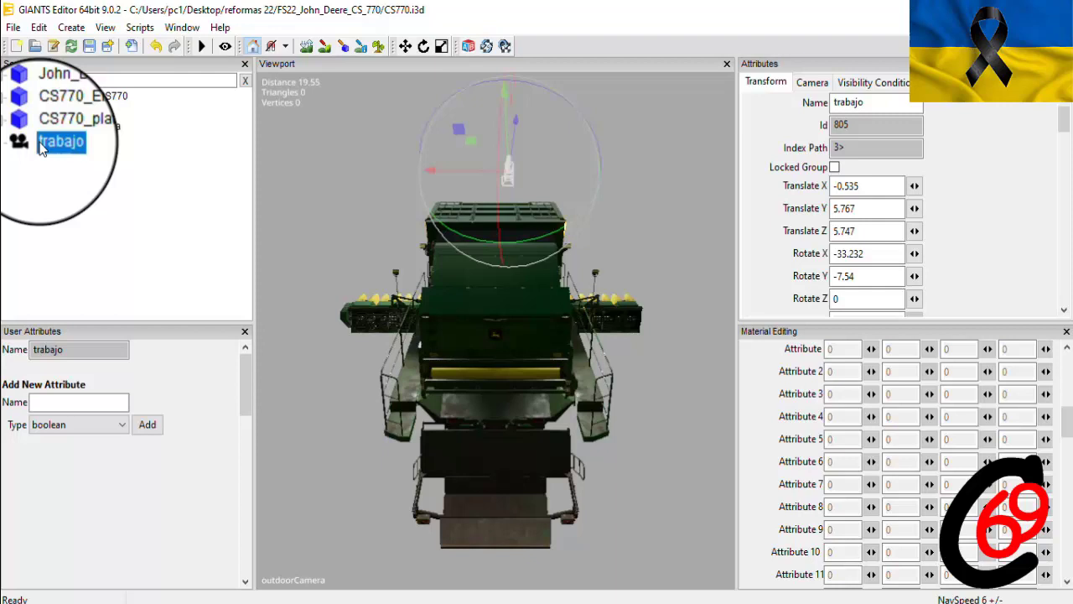
{"action": "key", "text": "Delete"}
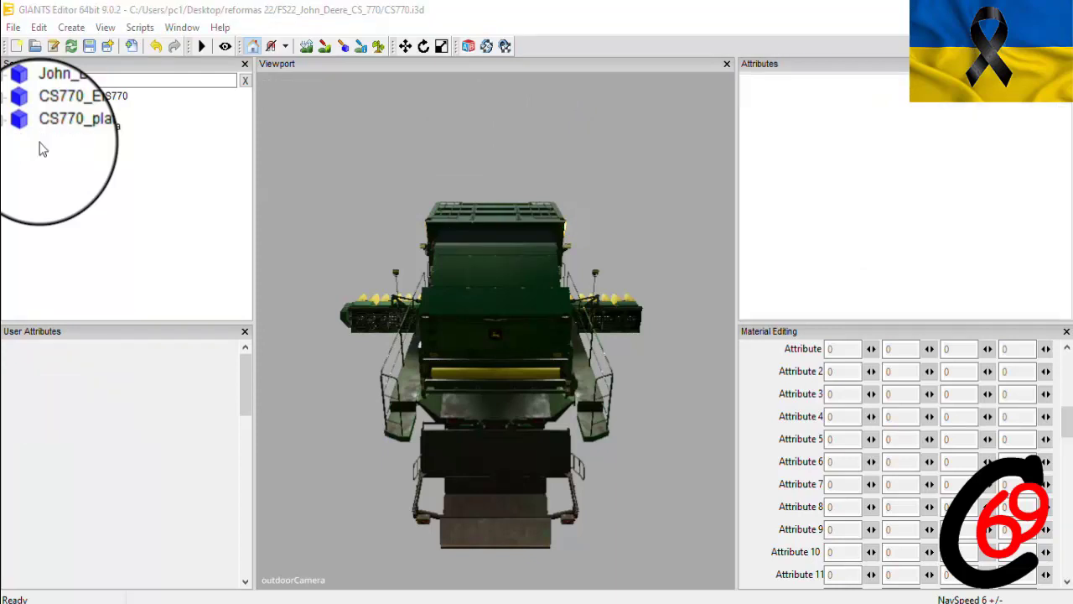
{"action": "left_click", "coordinate": [90, 47]}
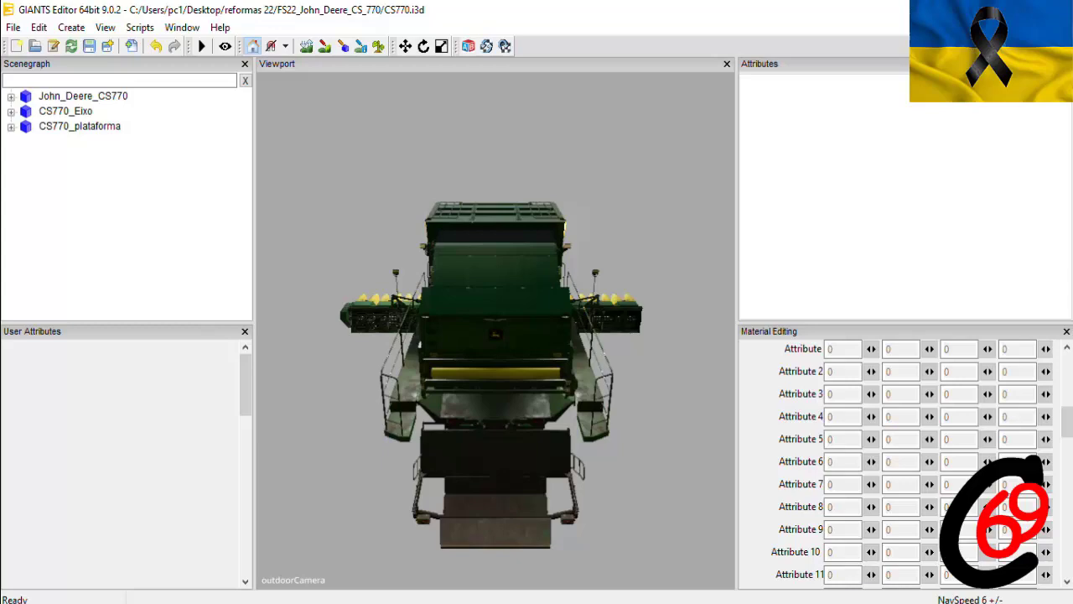
{"action": "key", "text": "alt+F4"}
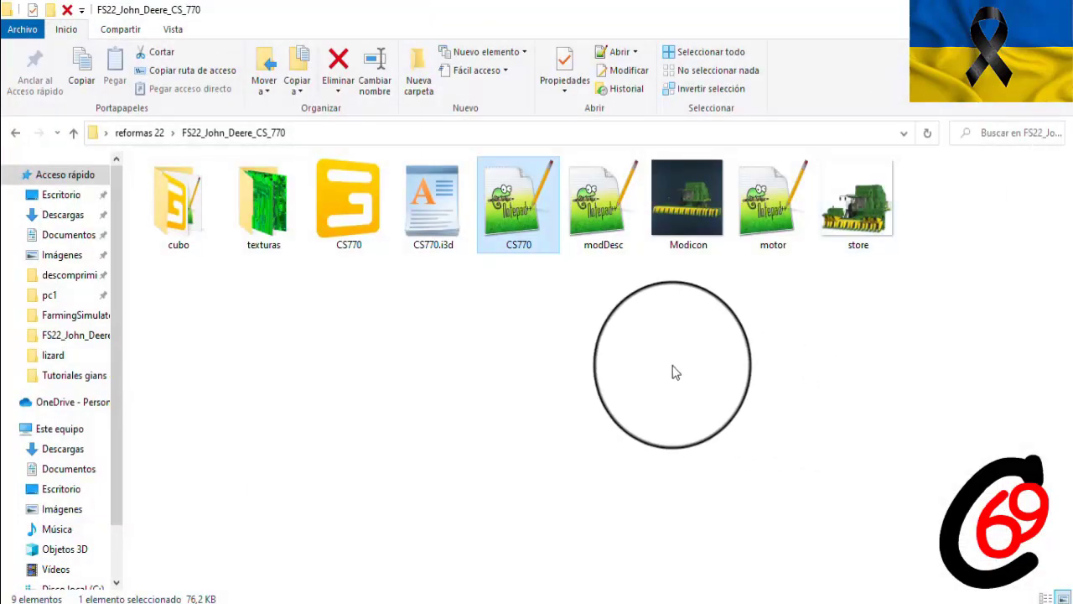
Compress everything in the FS22_John_Deere_CS_770 folder with 7-Zip into FS22_John_Deere_CS_770.zip, using zip format and Normal compression
{"action": "left_click", "coordinate": [621, 359]}
{"action": "left_click", "coordinate": [680, 55]}
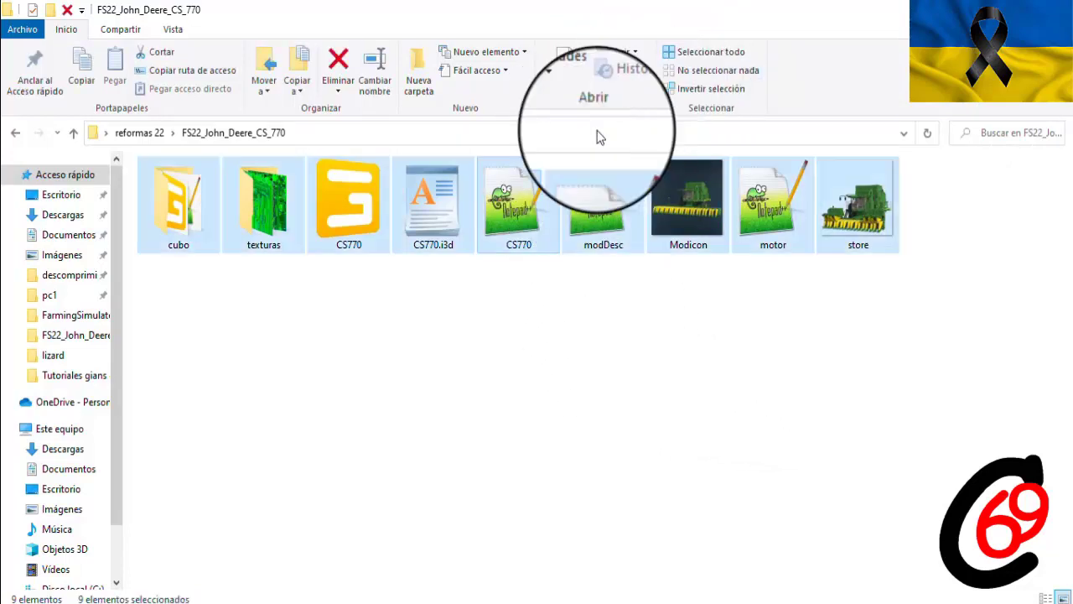
{"action": "right_click", "coordinate": [351, 212]}
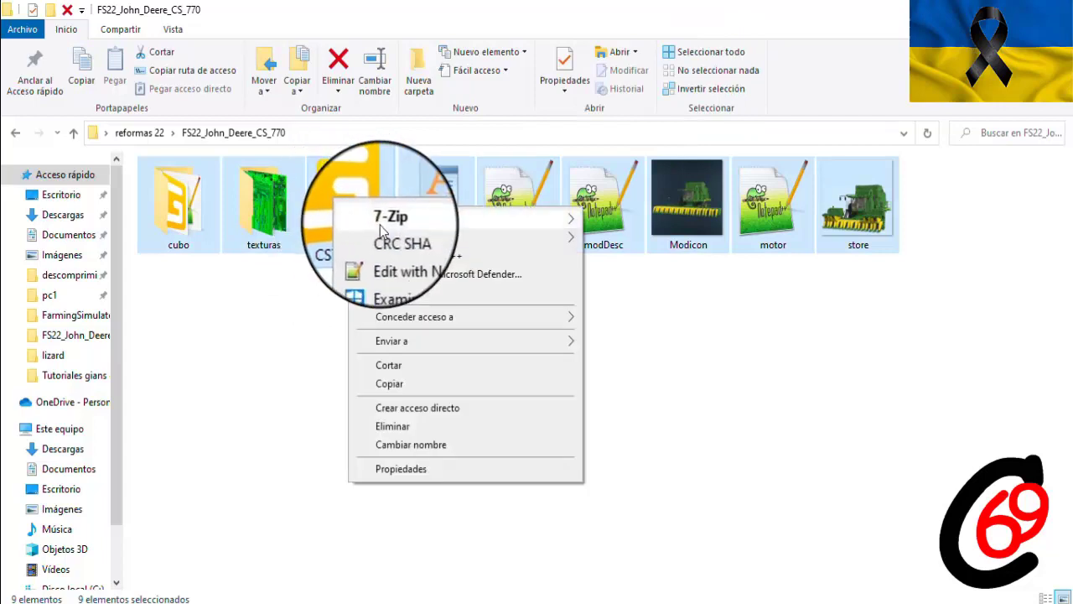
{"action": "mouse_move", "coordinate": [403, 222]}
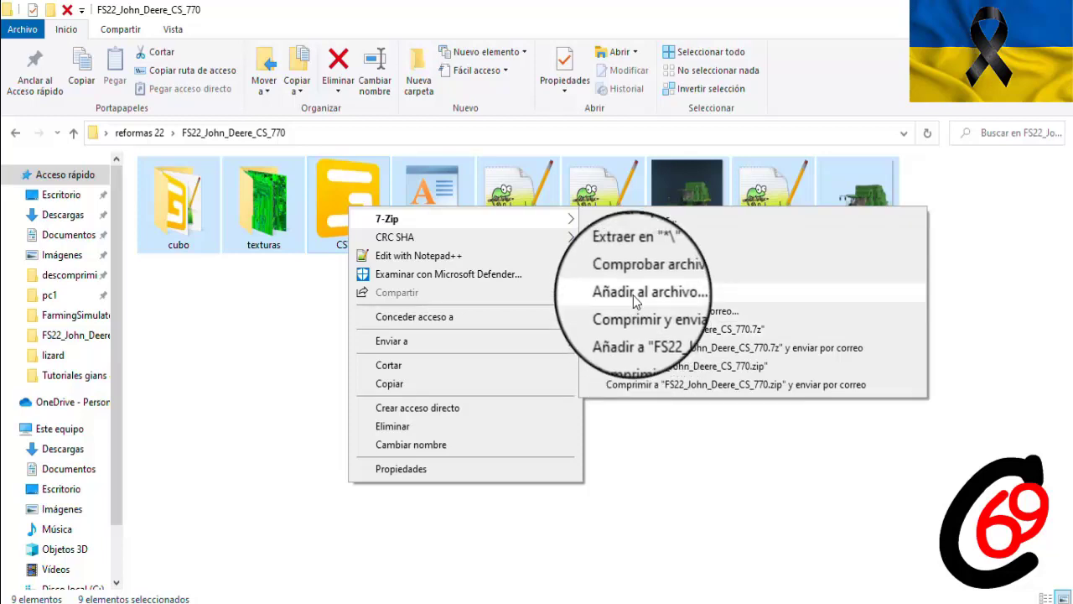
{"action": "left_click", "coordinate": [635, 298]}
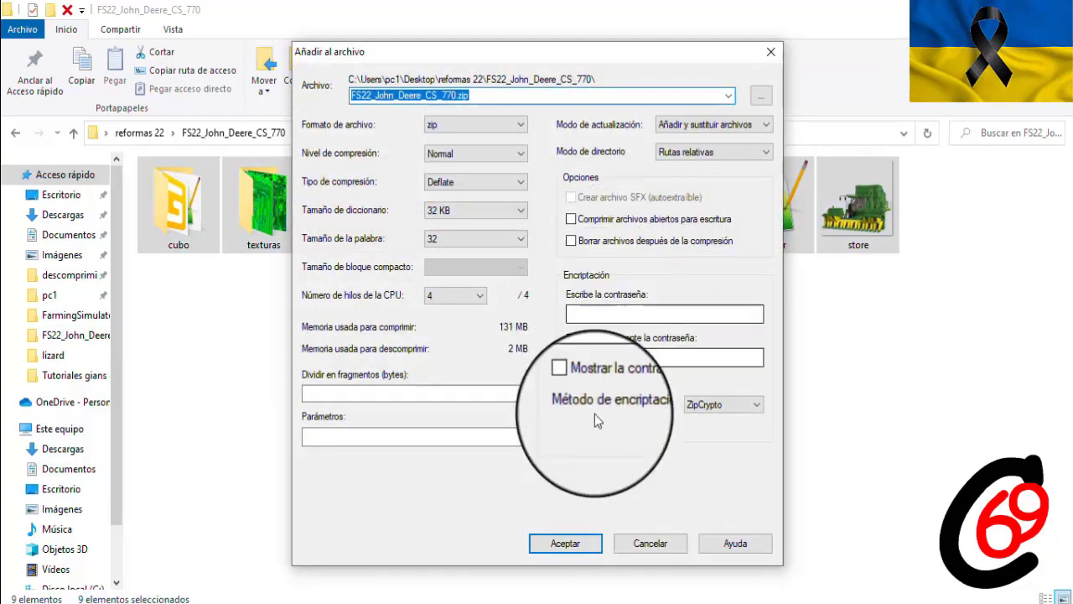
{"action": "left_click", "coordinate": [571, 546]}
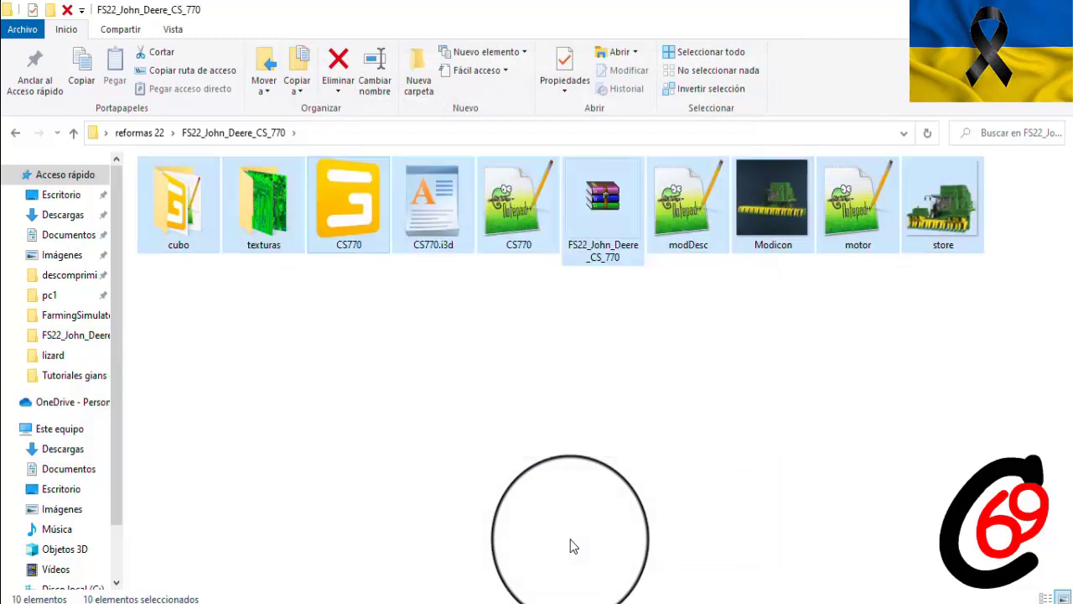
Copy the new FS22_John_Deere_CS_770 zip archive
{"action": "left_click", "coordinate": [537, 407]}
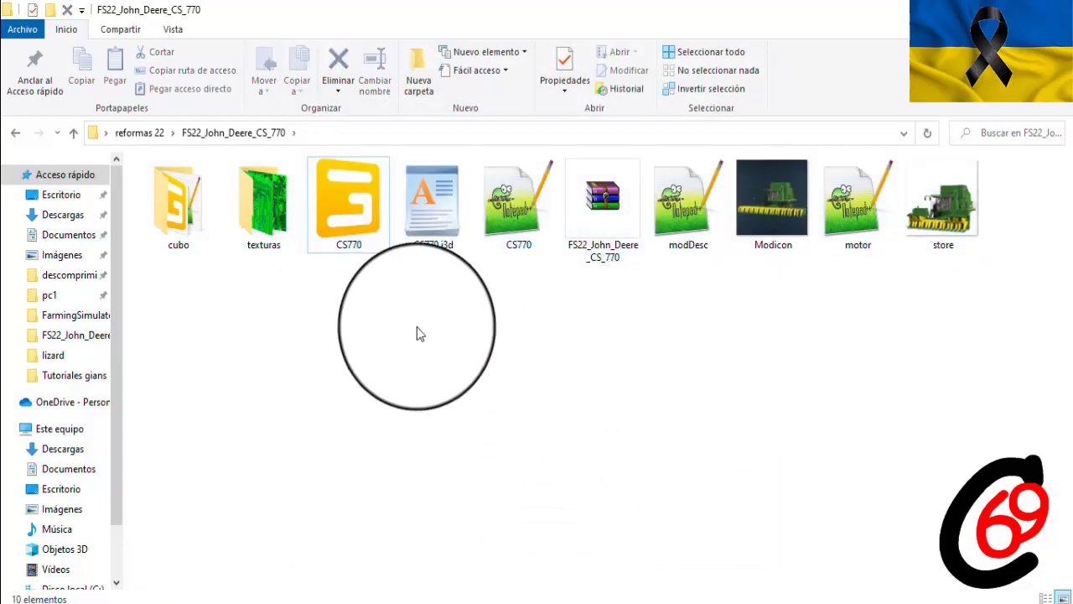
{"action": "left_click", "coordinate": [583, 211]}
{"action": "right_click", "coordinate": [582, 211]}
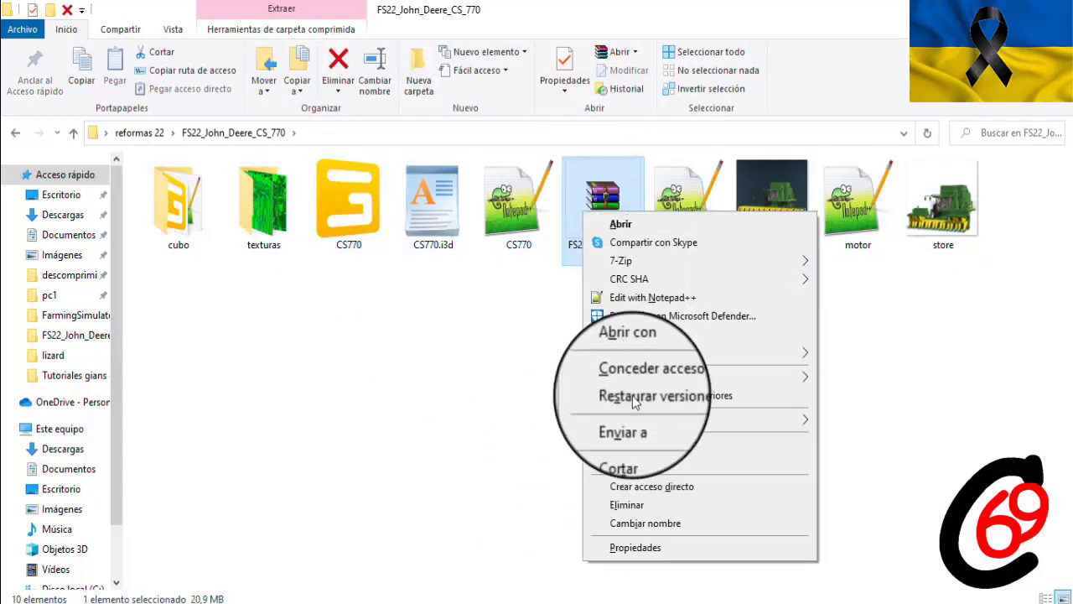
{"action": "left_click", "coordinate": [644, 465]}
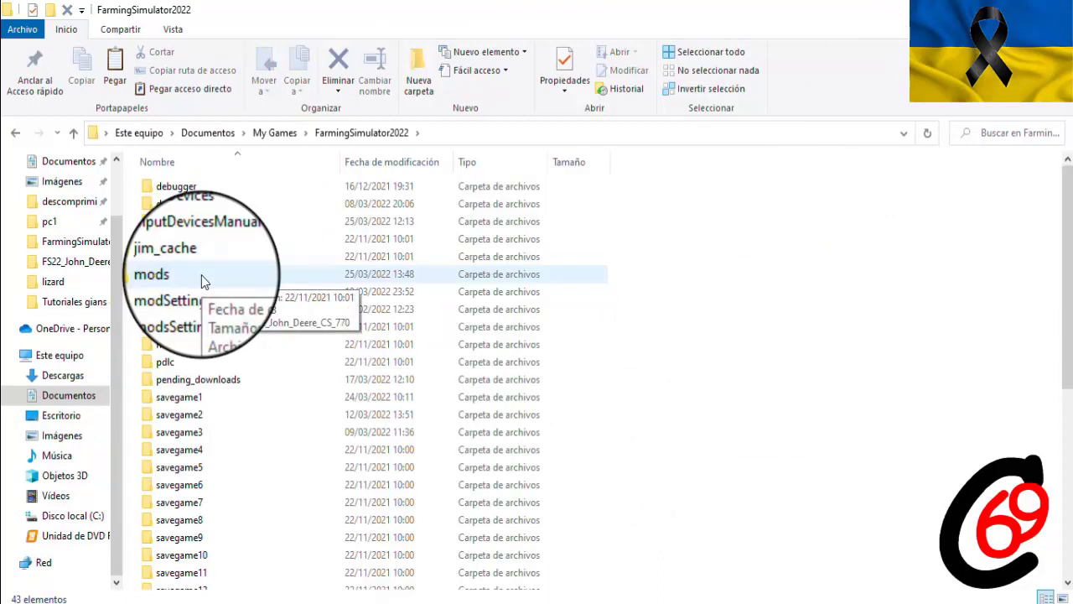
In the FarmingSimulator2022 mods folder, delete the old FS22_John_Deere_CS_770 archive and paste the copied one
{"action": "double_click", "coordinate": [201, 276]}
{"action": "left_click", "coordinate": [222, 187]}
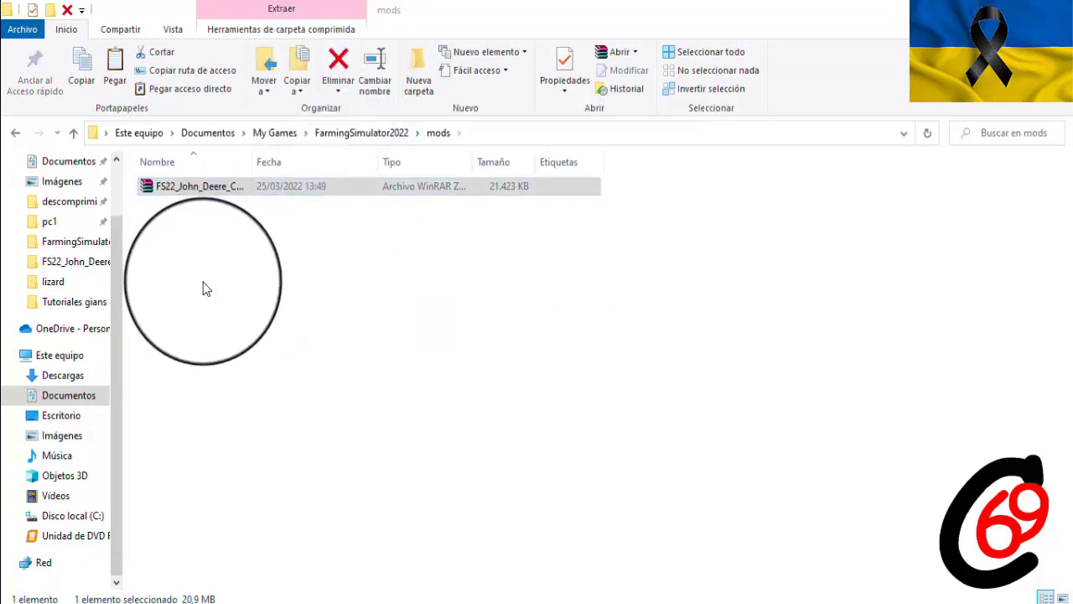
{"action": "key", "text": "Delete"}
{"action": "right_click", "coordinate": [215, 221]}
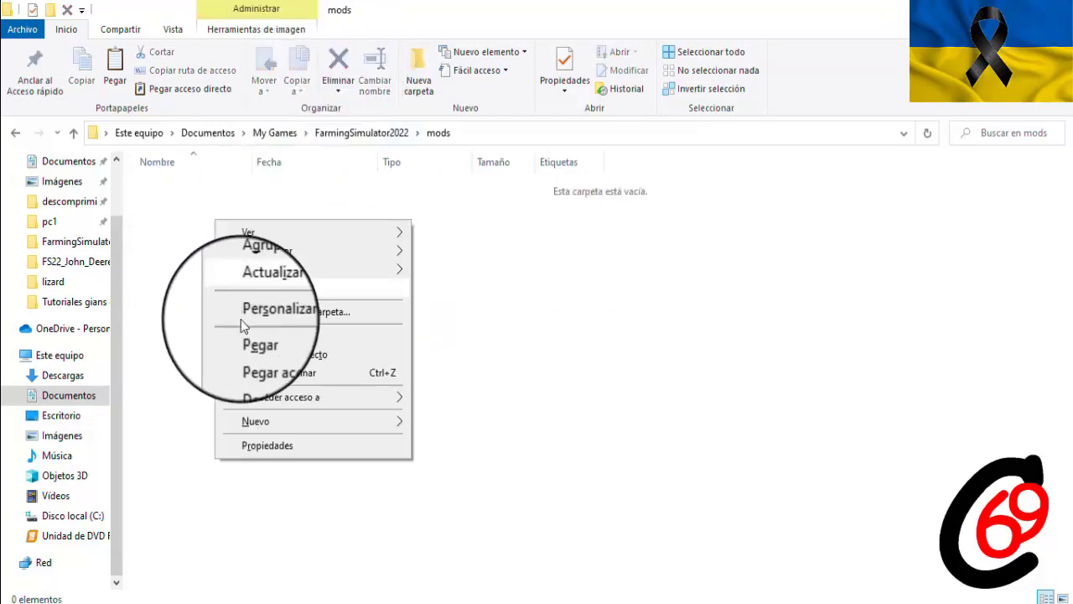
{"action": "left_click", "coordinate": [269, 338]}
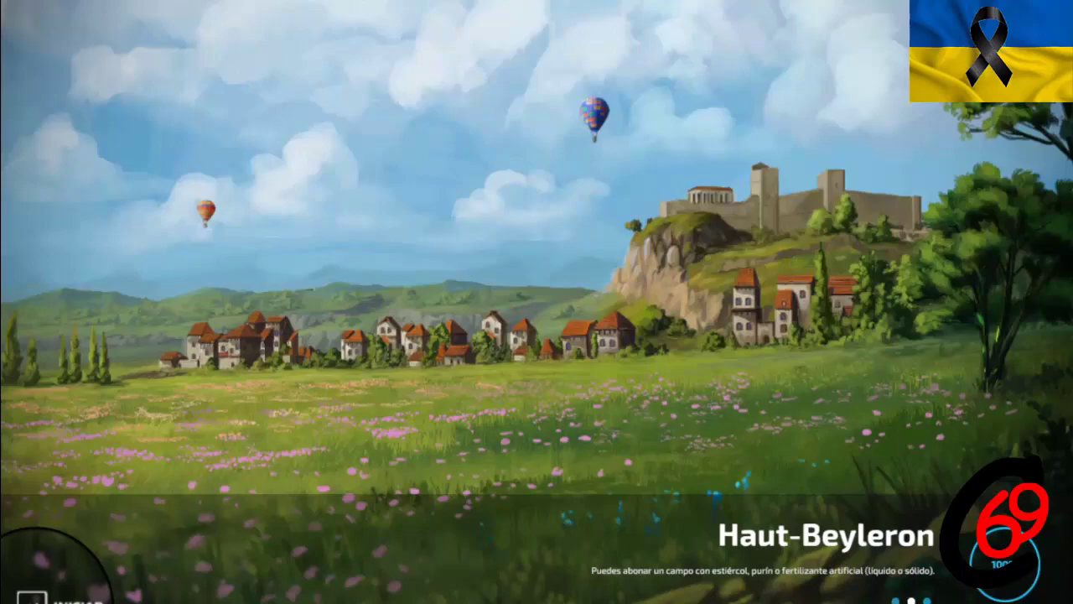
Start the Haut-Beyleron game without the guided tour and open the John Deere CS770's shop configuration from Tecnología de algodón
{"action": "key", "text": "Return"}
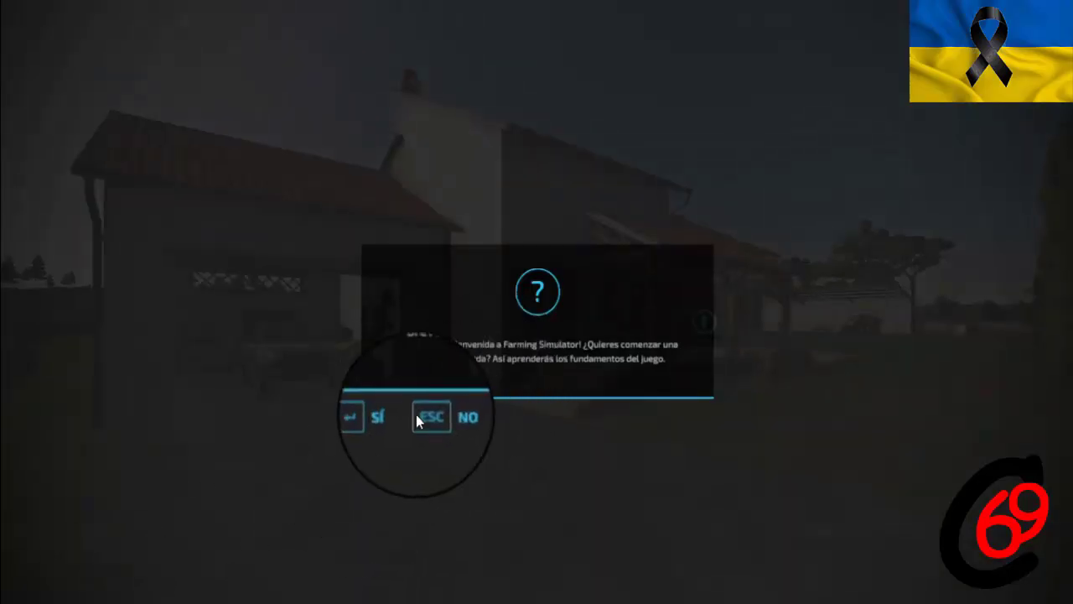
{"action": "left_click", "coordinate": [417, 417]}
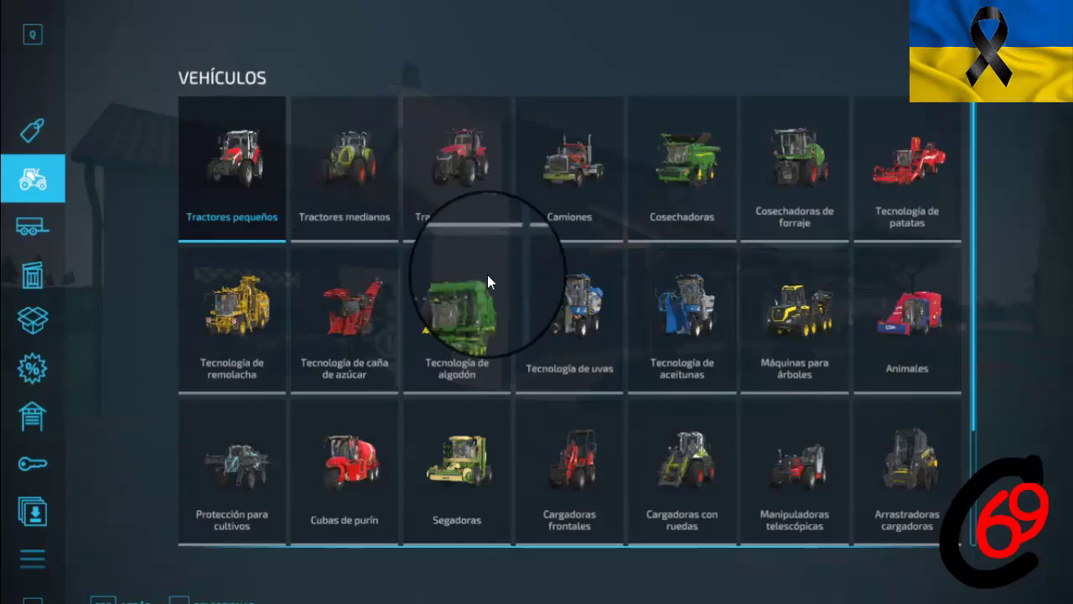
{"action": "left_click", "coordinate": [451, 345]}
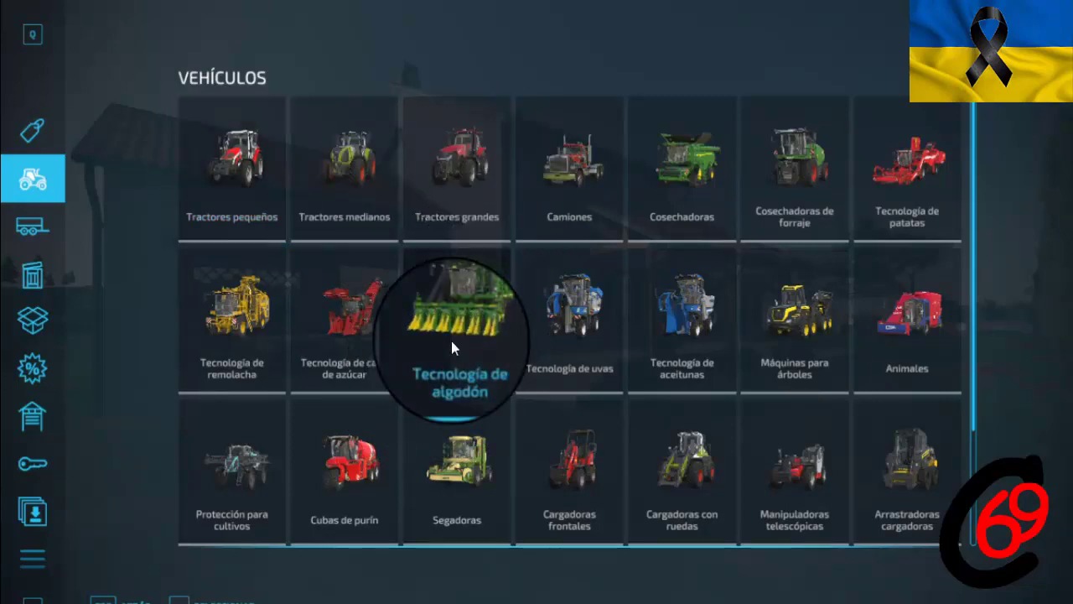
{"action": "left_click", "coordinate": [451, 340]}
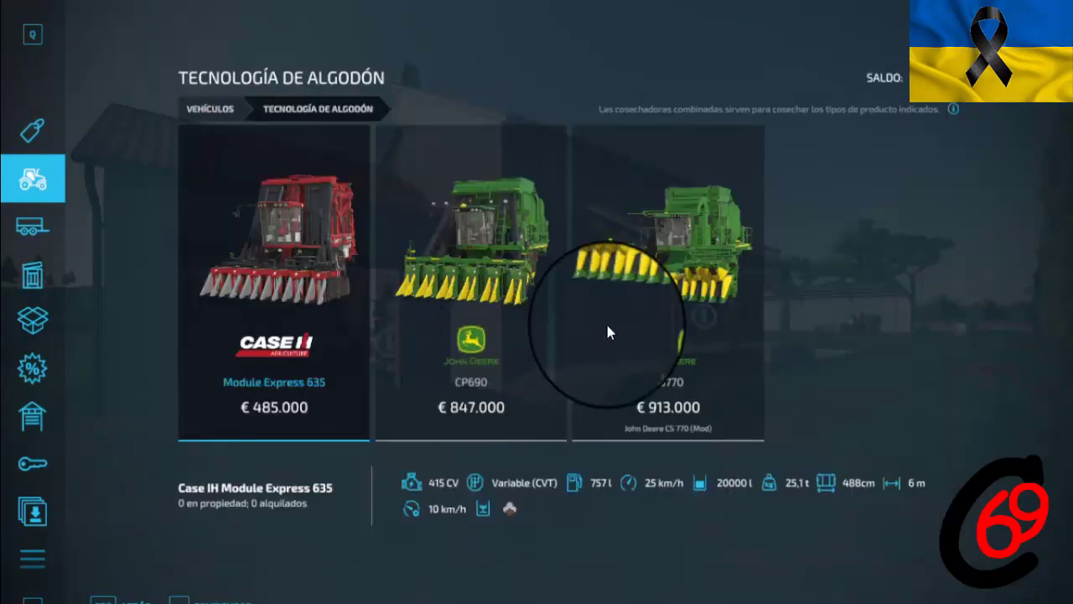
{"action": "left_click", "coordinate": [668, 334]}
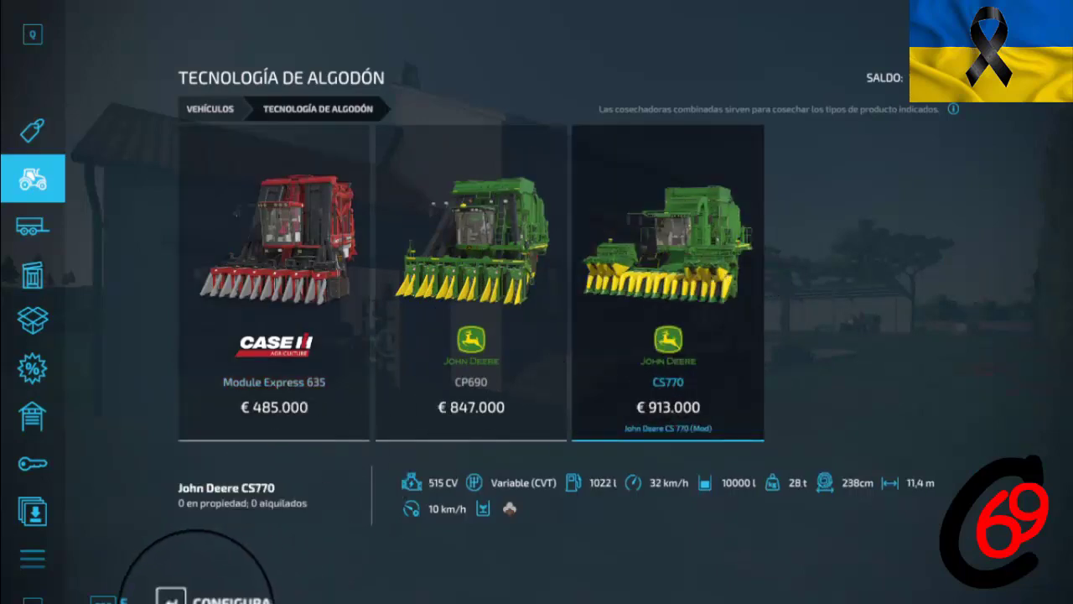
{"action": "left_click", "coordinate": [183, 599]}
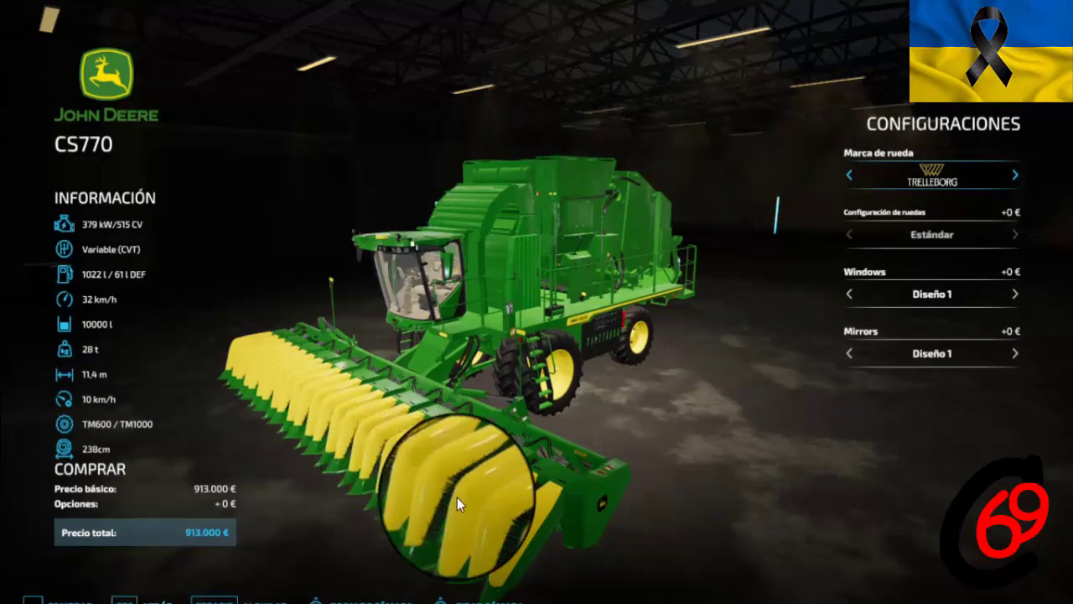
Check the CS770 from the front and in the console log while setting Windows to Diseño 4 and trying the Mirrors designs
{"action": "left_click_drag", "start_coordinate": [419, 431], "coordinate": [503, 455]}
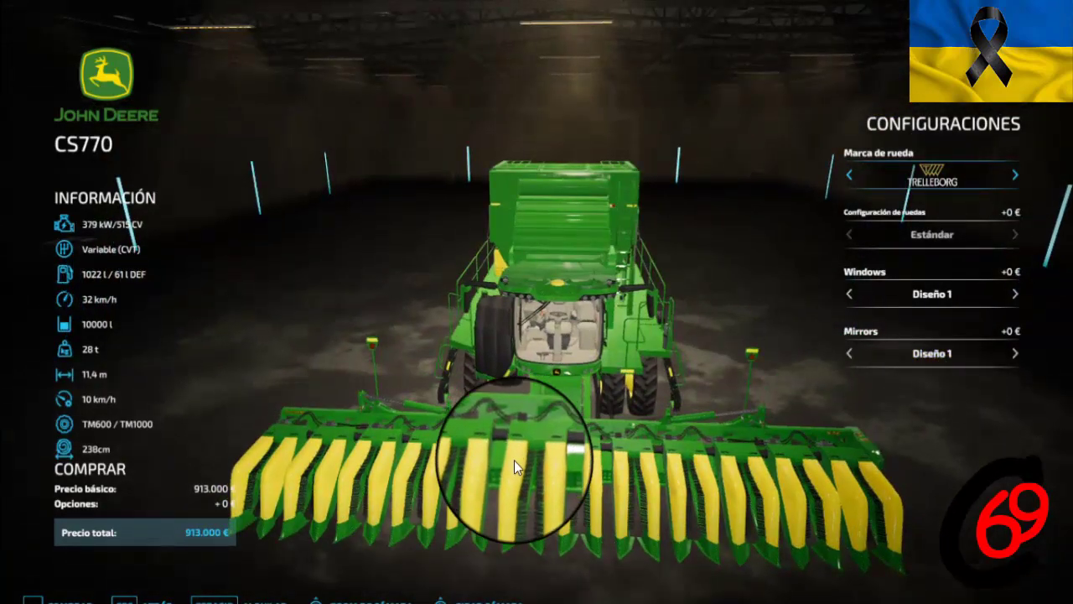
{"action": "key", "text": "grave"}
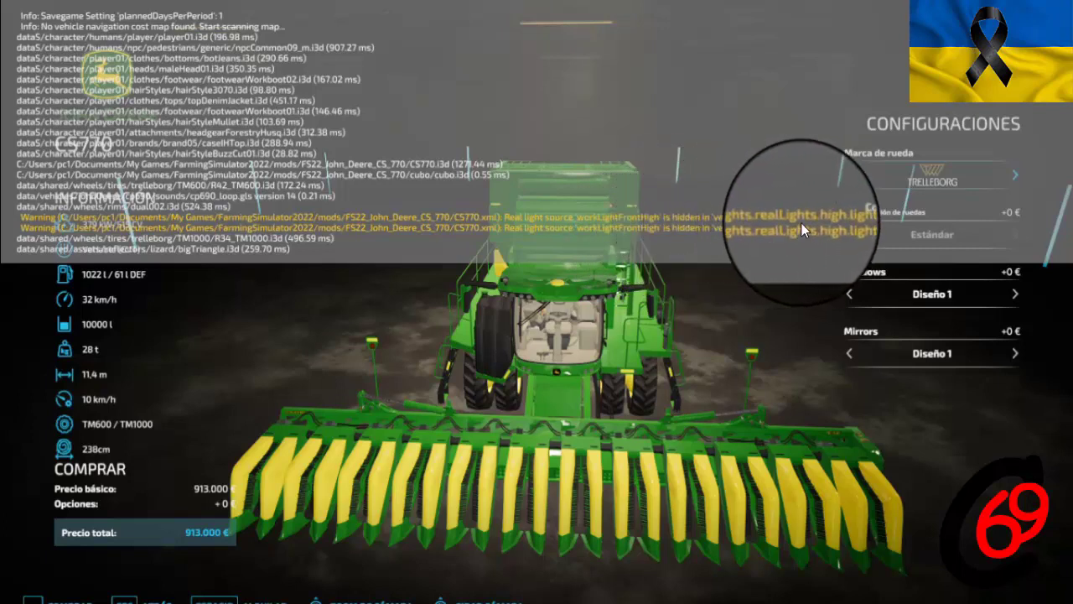
{"action": "left_click", "coordinate": [1014, 297]}
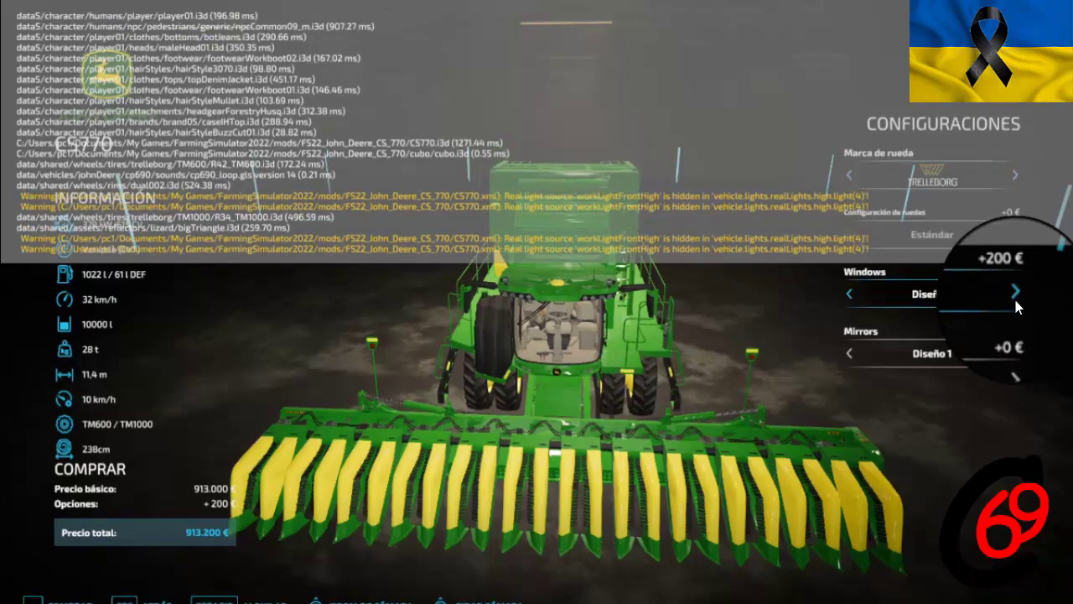
{"action": "left_click", "coordinate": [1015, 293]}
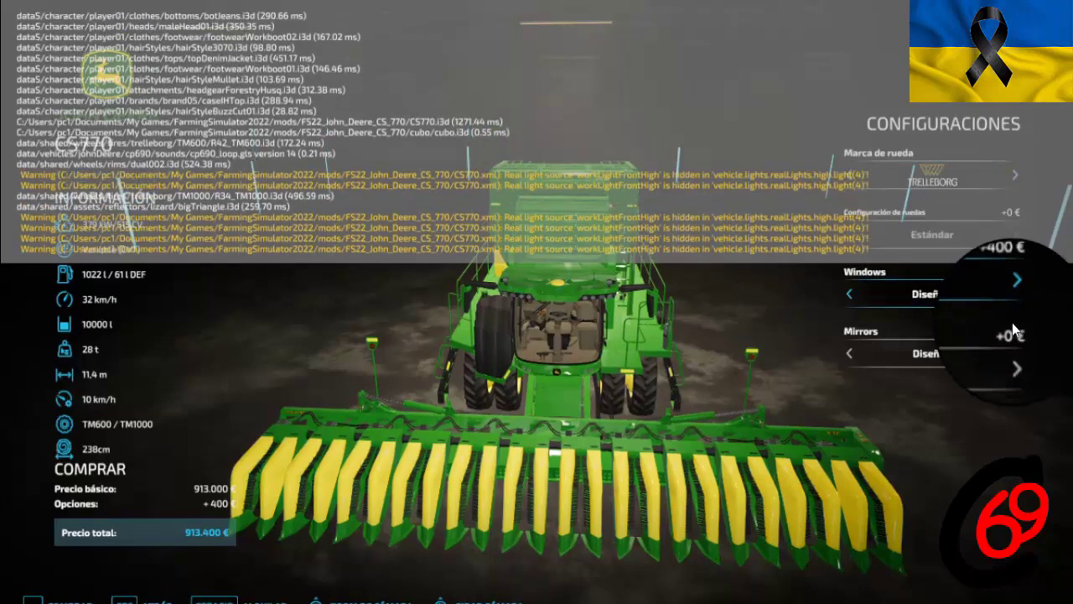
{"action": "left_click", "coordinate": [1015, 294]}
{"action": "left_click", "coordinate": [1015, 352]}
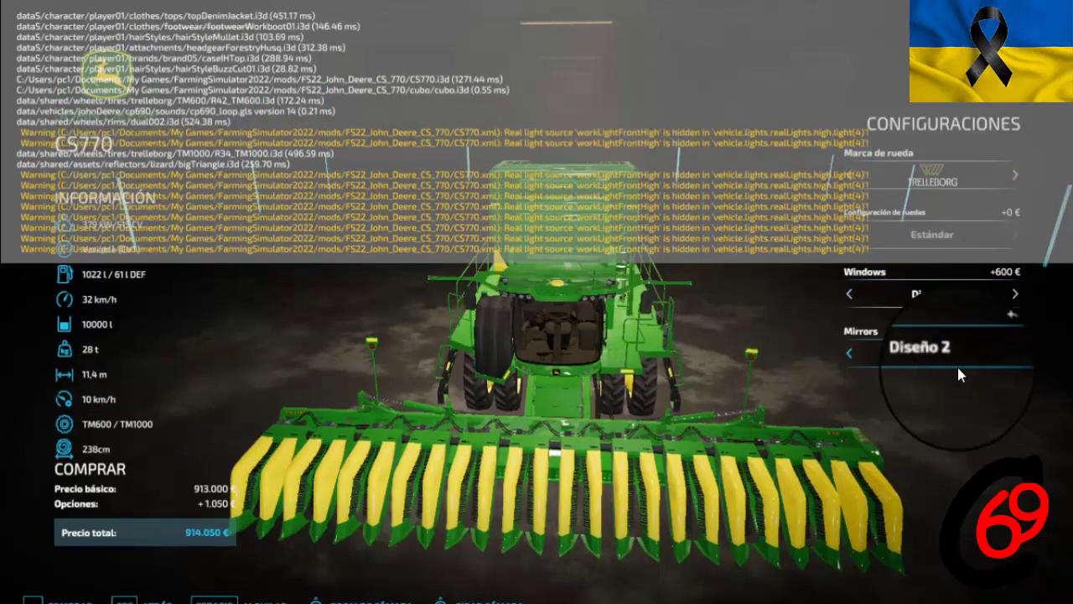
{"action": "left_click", "coordinate": [864, 363]}
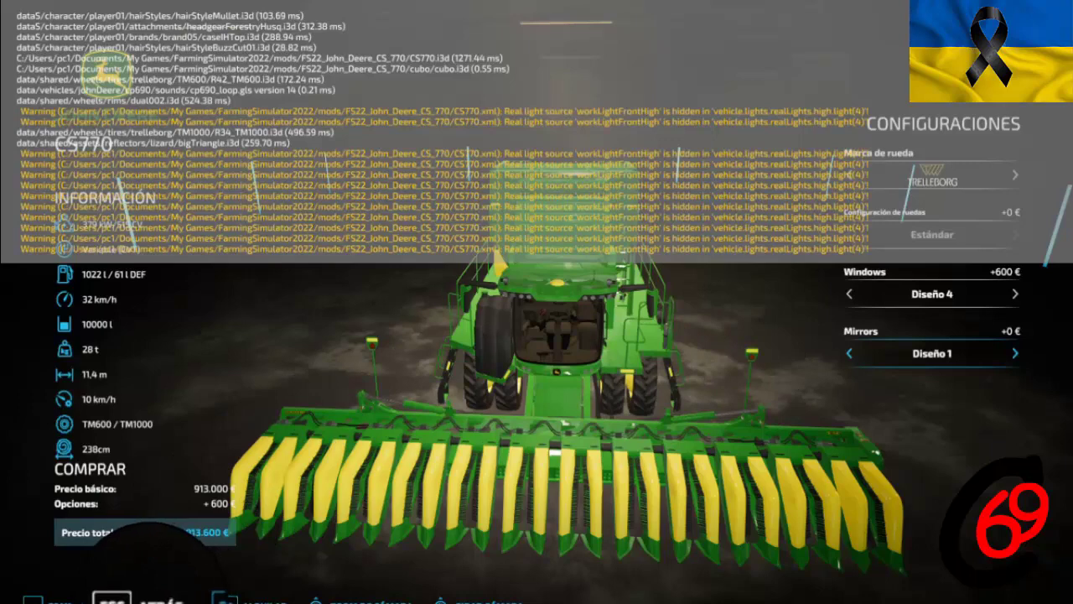
Leave the shop configuration and reopen CS770.i3d from the FS22_John_Deere_CS_770 folder in GIANTS Editor
{"action": "left_click", "coordinate": [134, 599]}
{"action": "left_click", "coordinate": [121, 599]}
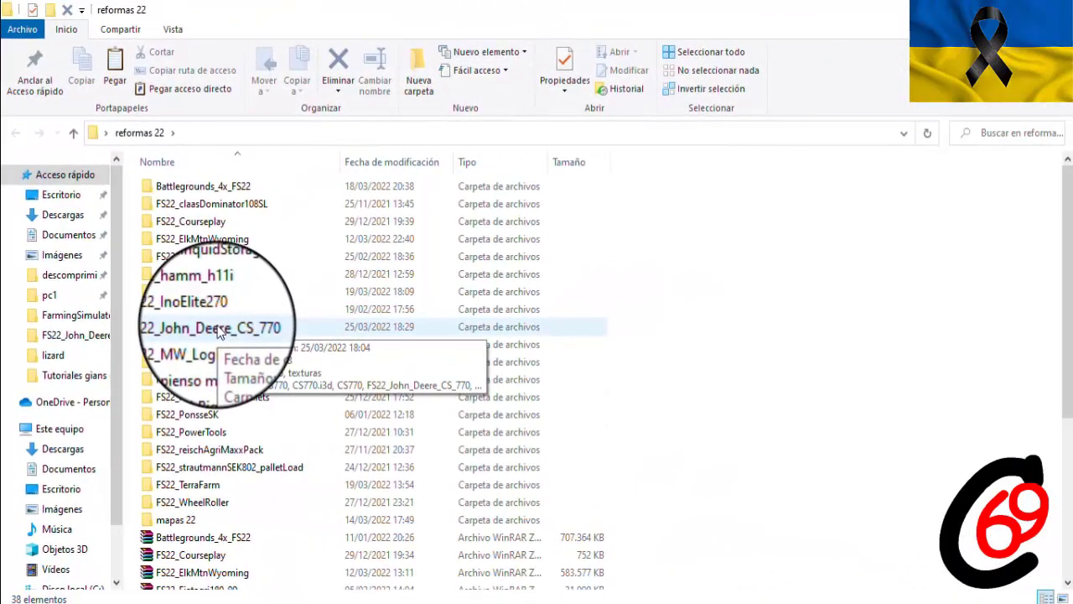
{"action": "double_click", "coordinate": [218, 329]}
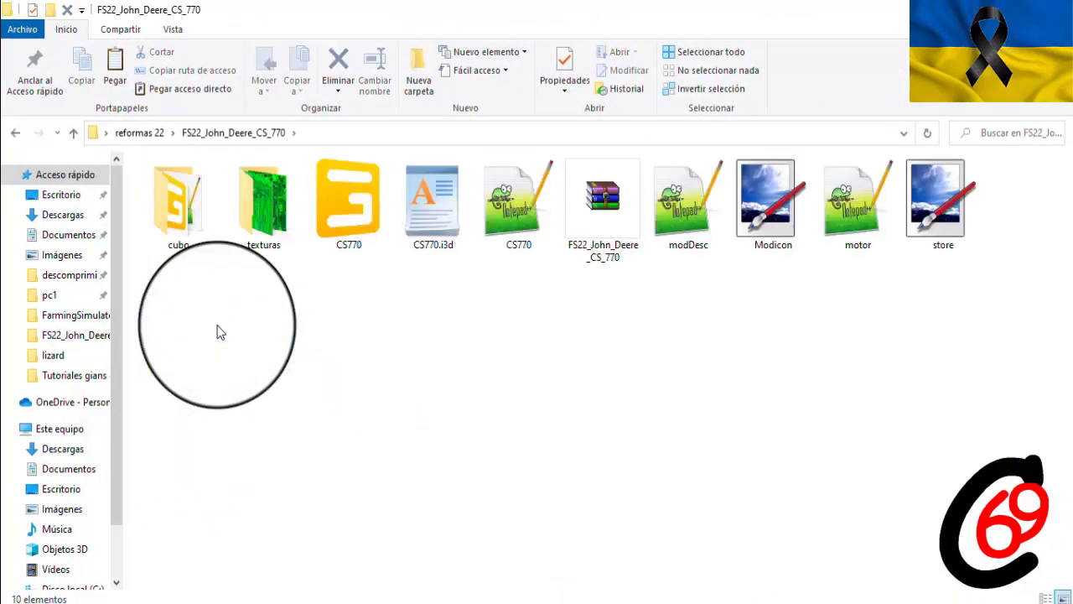
{"action": "double_click", "coordinate": [357, 214]}
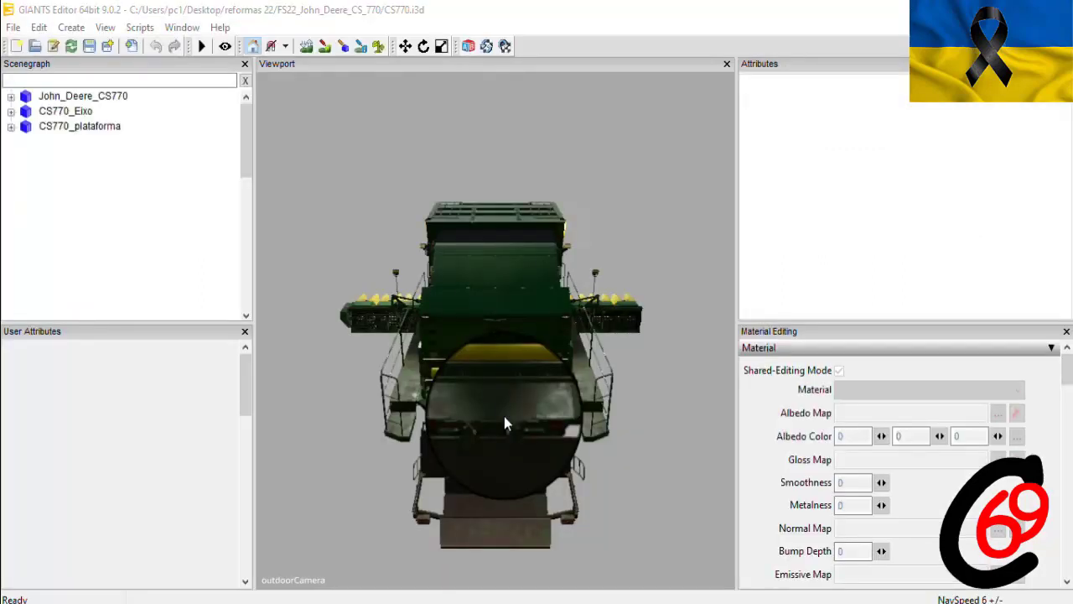
Duplicate the workLightFrontHigh light twice in the lights > luz group of CS770
{"action": "left_click", "coordinate": [12, 98]}
{"action": "left_click", "coordinate": [27, 115]}
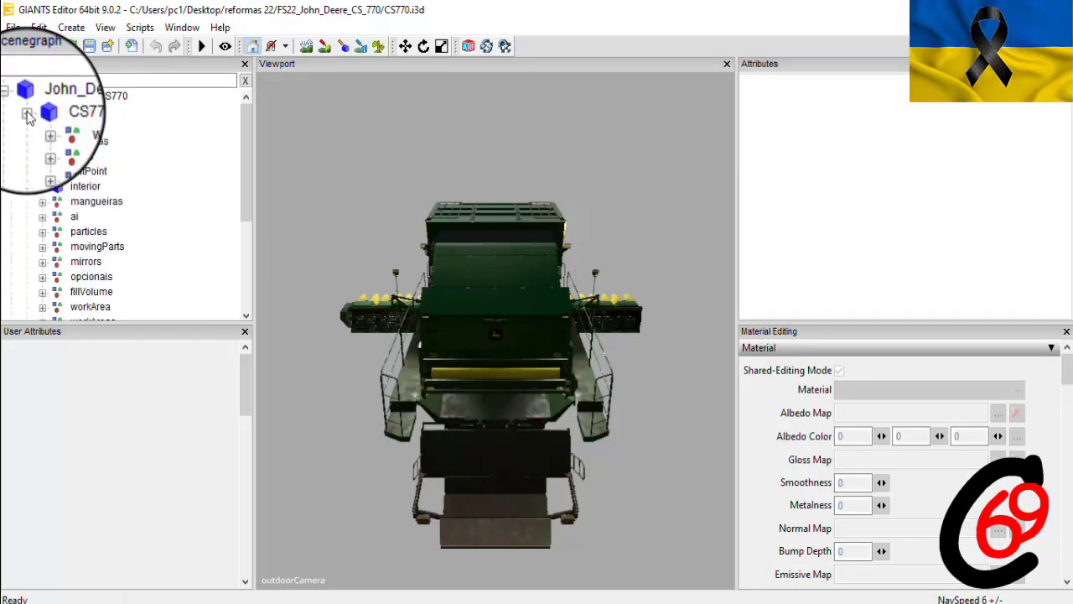
{"action": "left_click", "coordinate": [43, 158]}
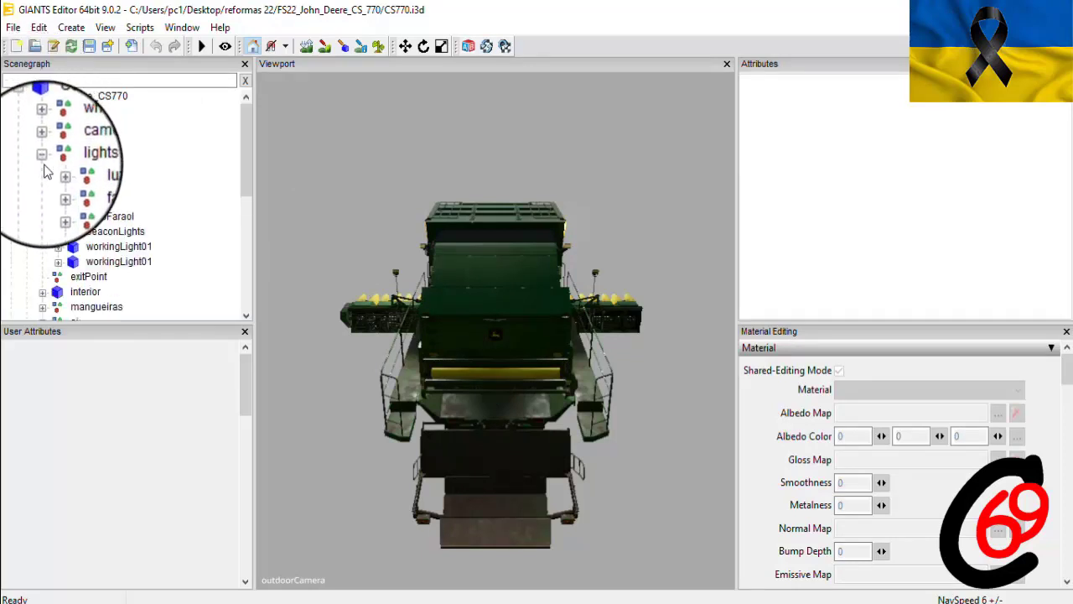
{"action": "left_click", "coordinate": [57, 174]}
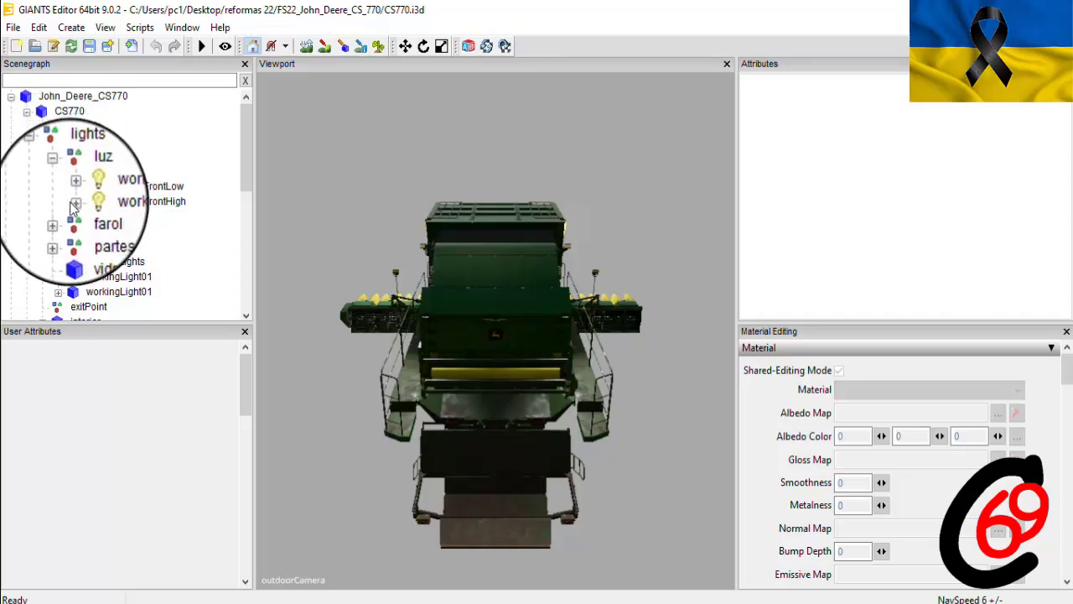
{"action": "left_click", "coordinate": [74, 206]}
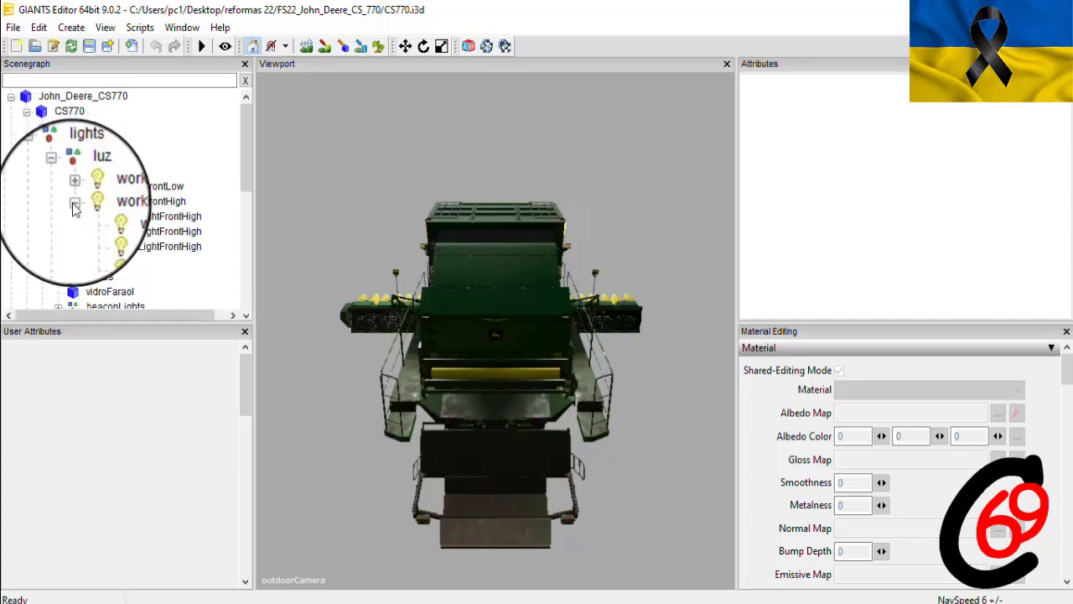
{"action": "left_click", "coordinate": [73, 205]}
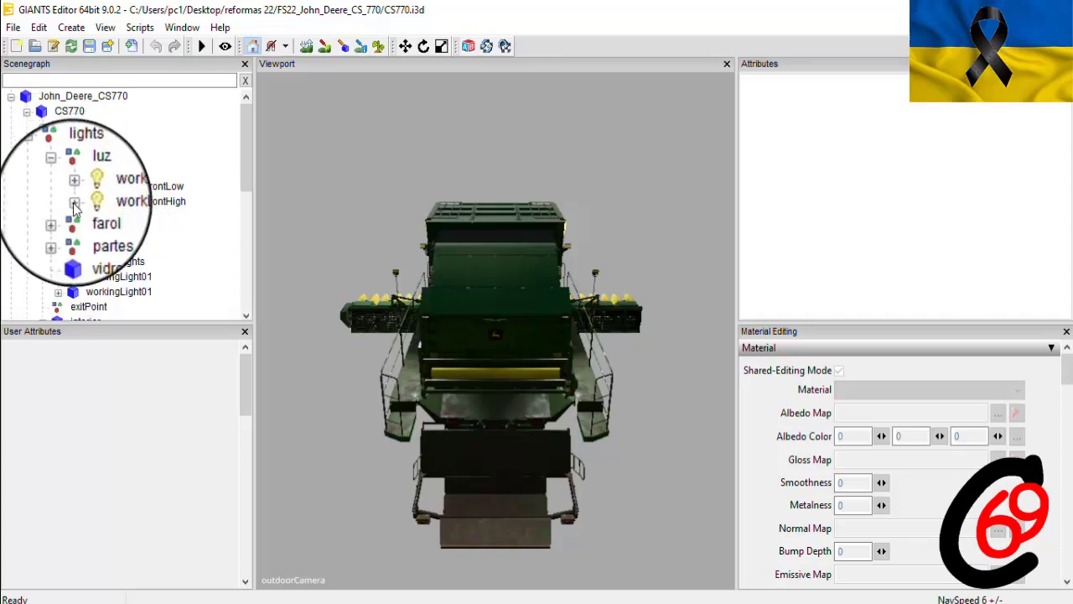
{"action": "left_click", "coordinate": [149, 204]}
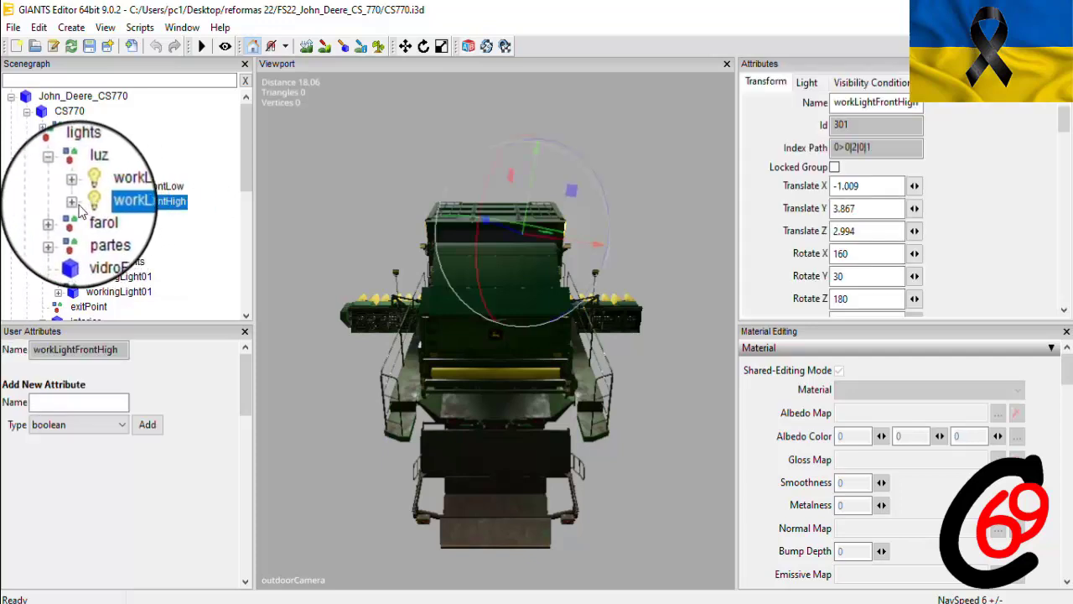
{"action": "left_click", "coordinate": [73, 204]}
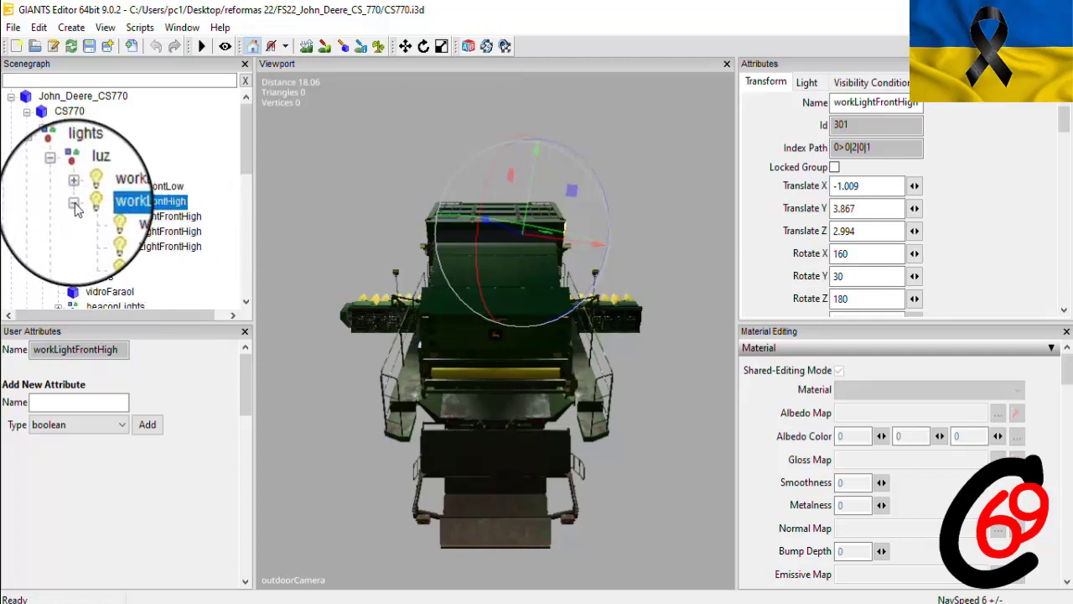
{"action": "left_click", "coordinate": [73, 203]}
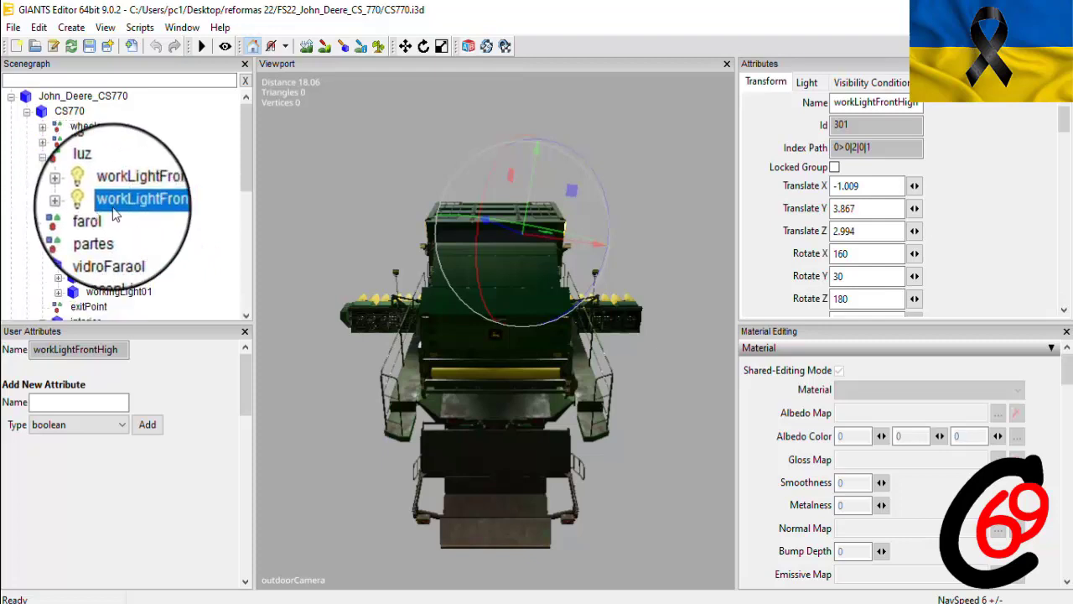
{"action": "key", "text": "ctrl+d"}
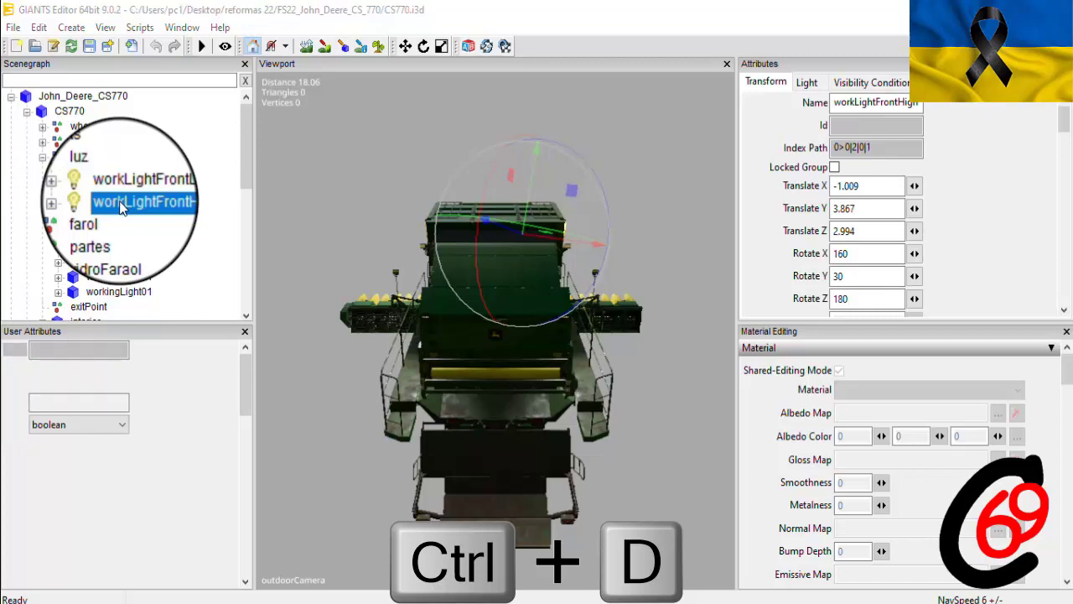
{"action": "key", "text": "ctrl+d"}
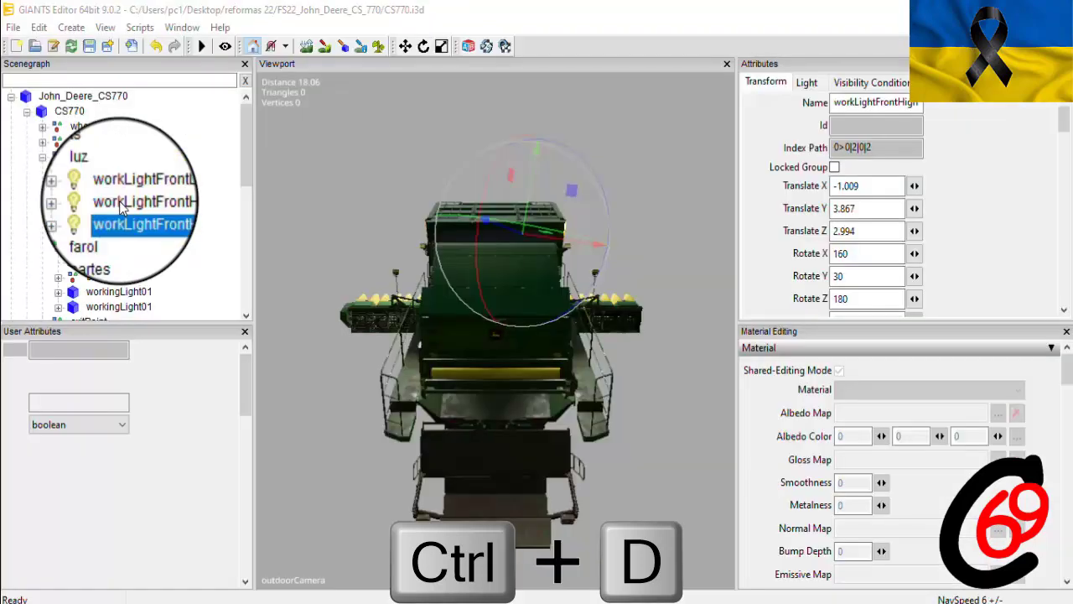
{"action": "key", "text": "ctrl+d"}
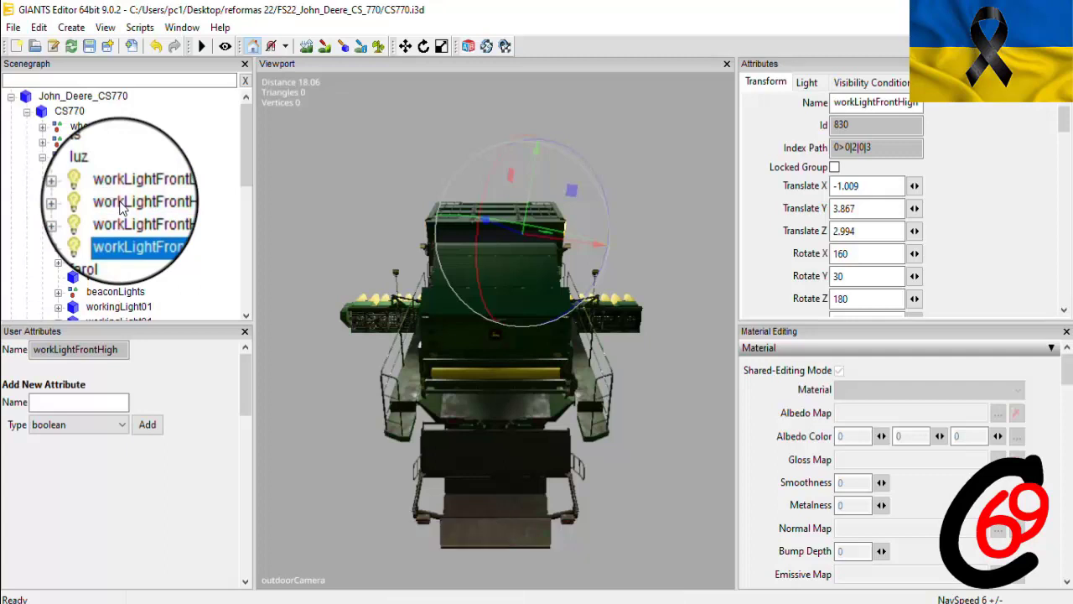
Delete the second and third child lights of the original workLightFrontHigh, keeping only its first child
{"action": "left_click", "coordinate": [73, 204]}
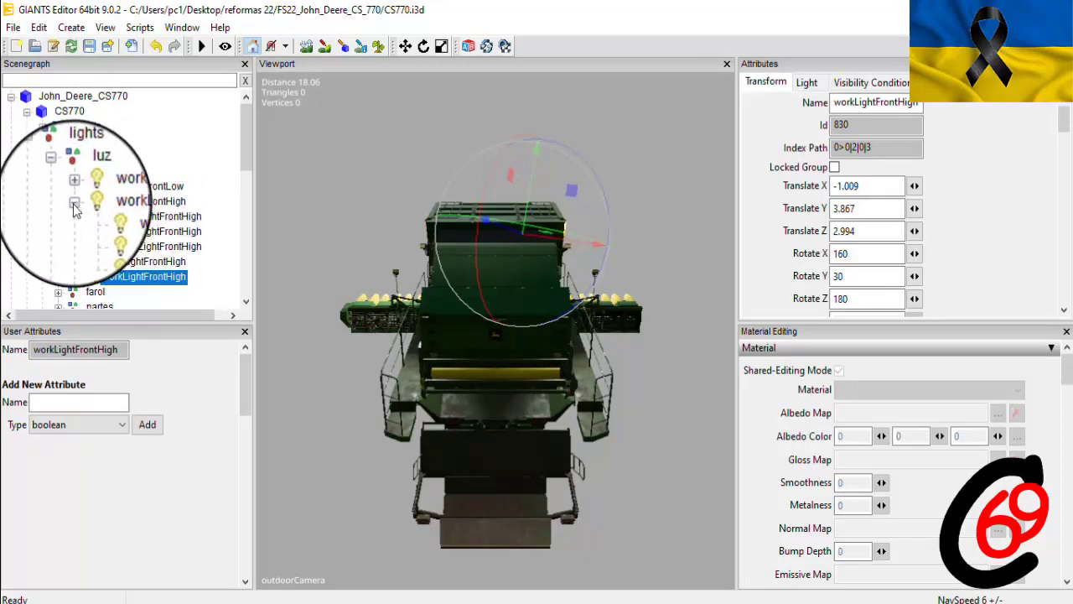
{"action": "left_click", "coordinate": [131, 238]}
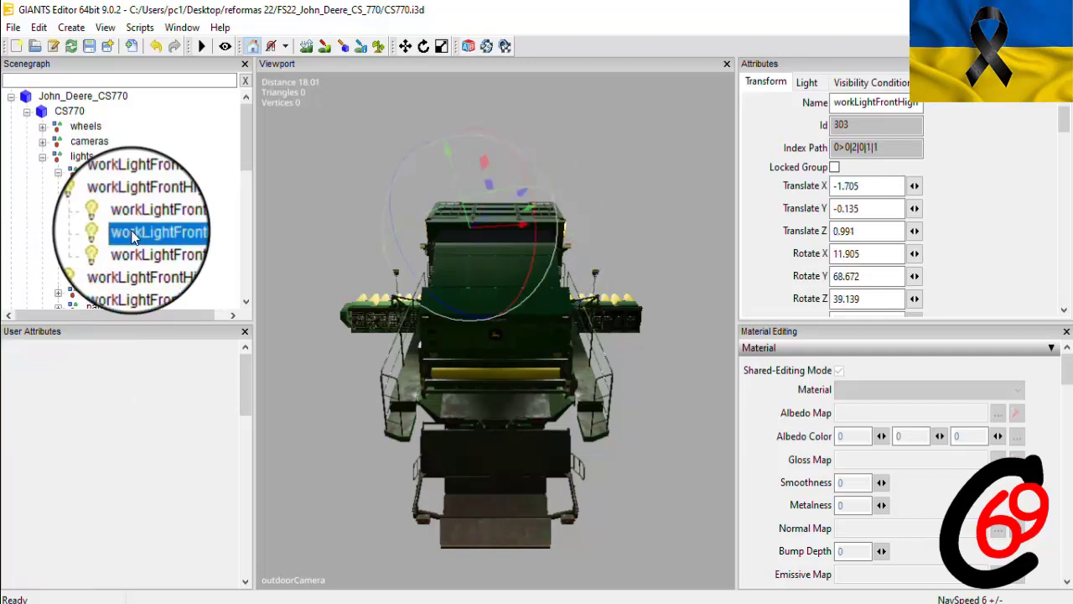
{"action": "key", "text": "Delete"}
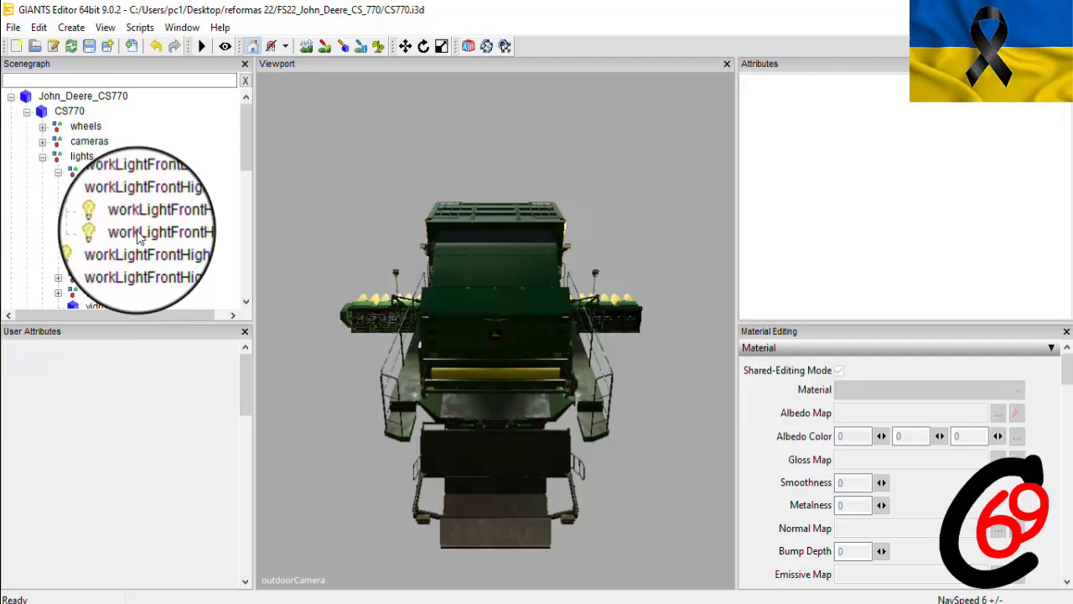
{"action": "left_click", "coordinate": [138, 234]}
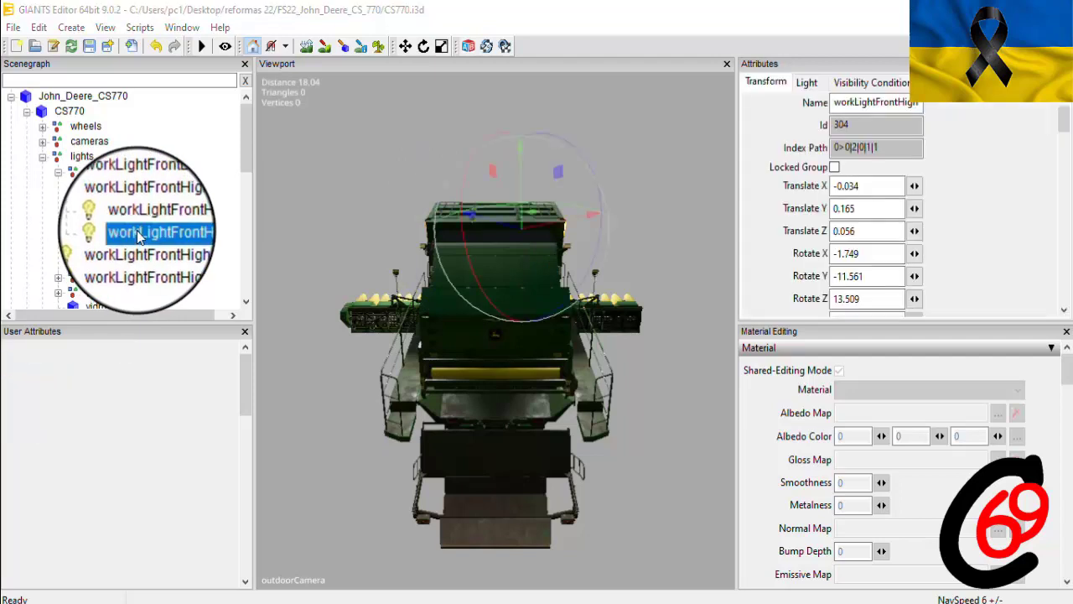
{"action": "key", "text": "Delete"}
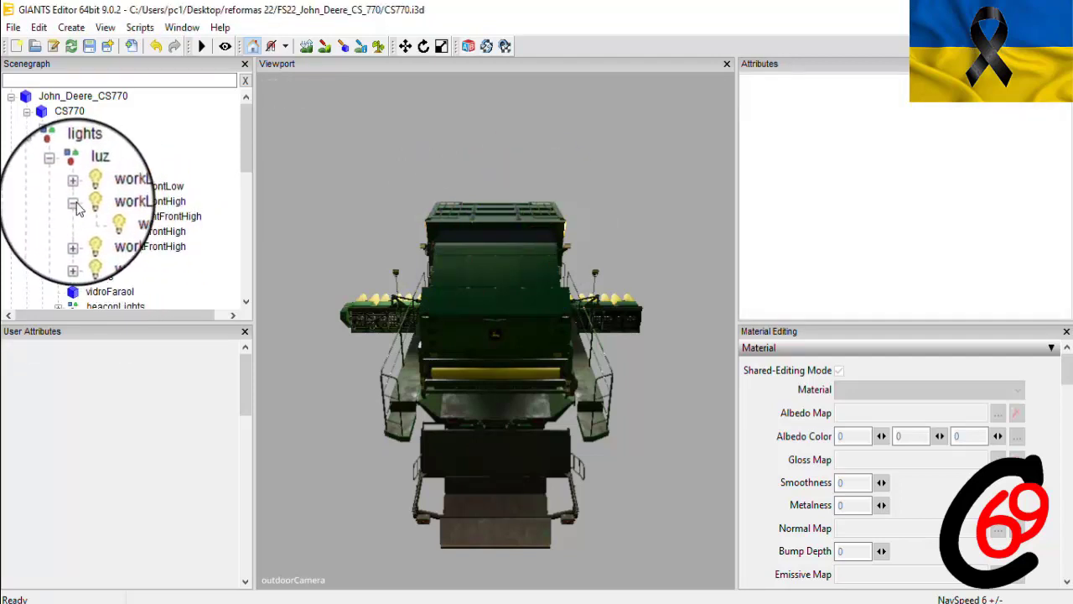
{"action": "left_click", "coordinate": [74, 203]}
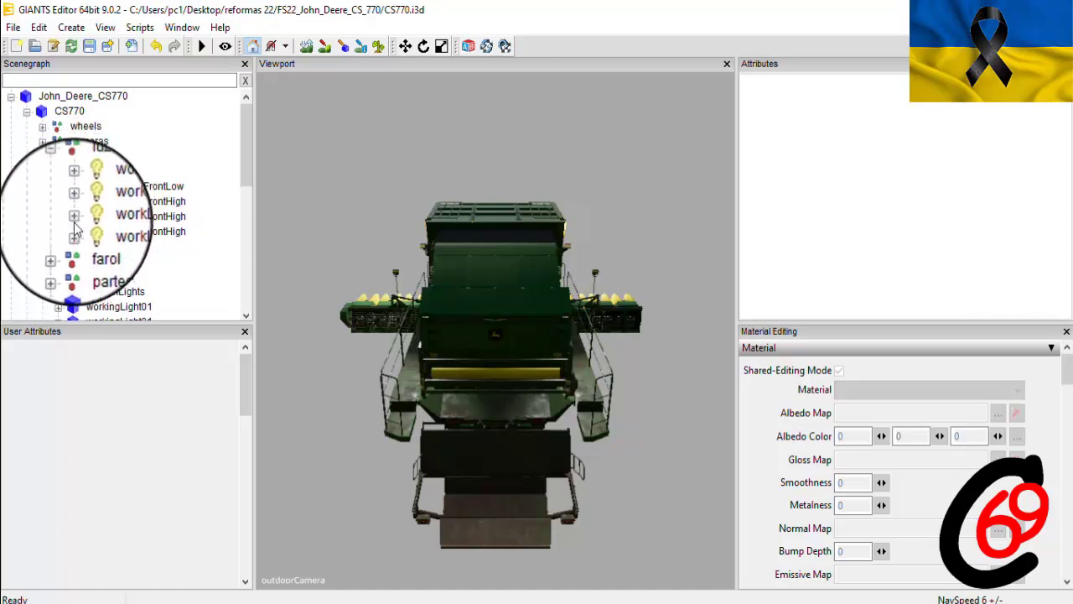
In the first workLightFrontHigh copy, delete the first and third child lights, keeping only the middle one
{"action": "left_click", "coordinate": [74, 223]}
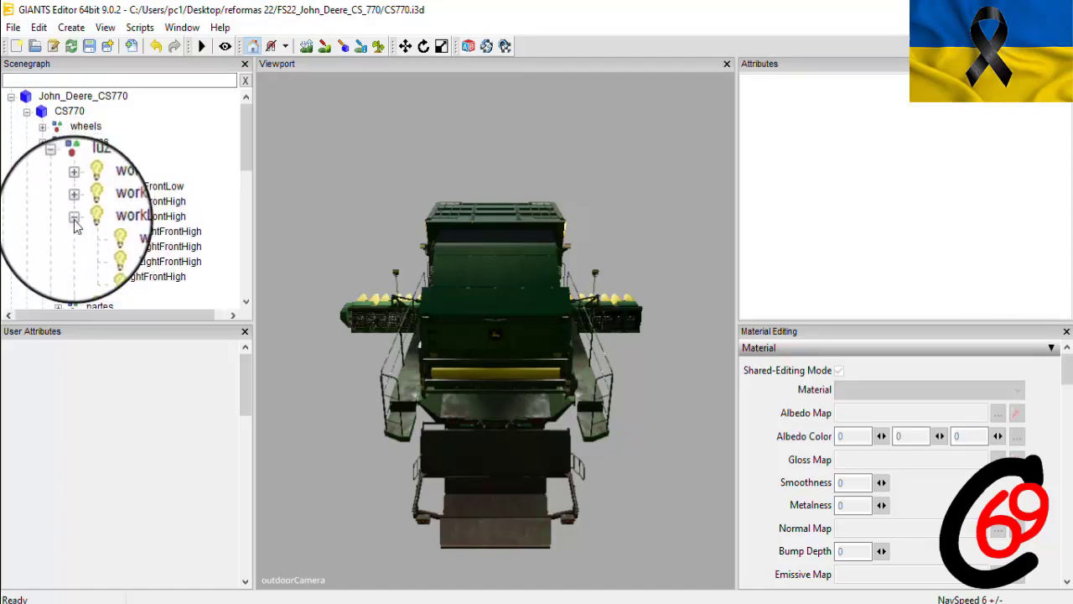
{"action": "left_click", "coordinate": [134, 239]}
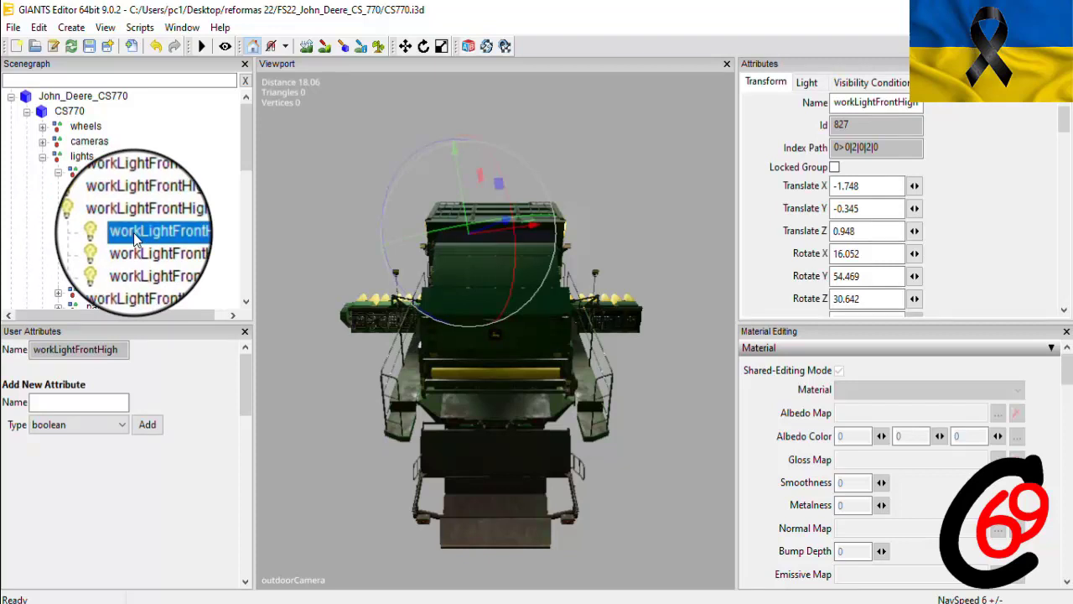
{"action": "left_click", "coordinate": [135, 239], "text": "ctrl"}
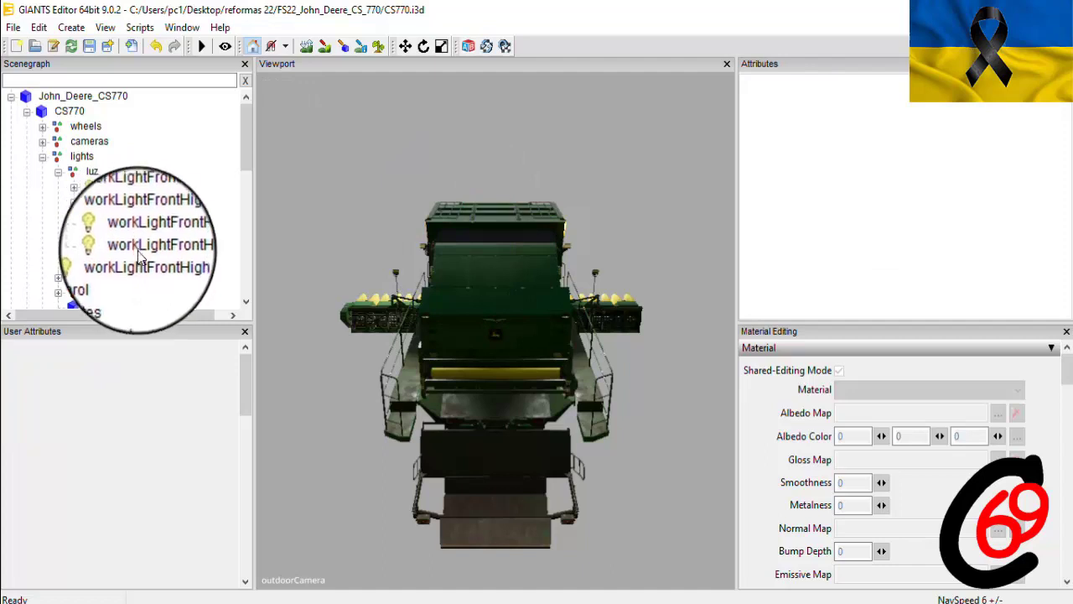
{"action": "left_click", "coordinate": [140, 255]}
{"action": "key", "text": "Delete"}
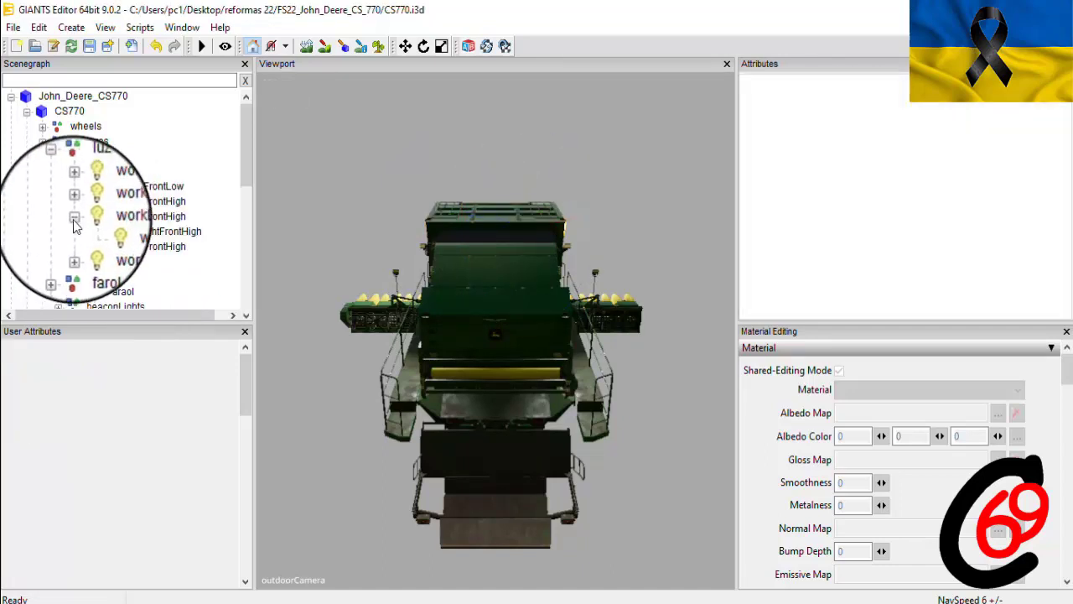
In the second workLightFrontHigh copy, delete the first two child lights, keeping only the third
{"action": "left_click", "coordinate": [75, 238]}
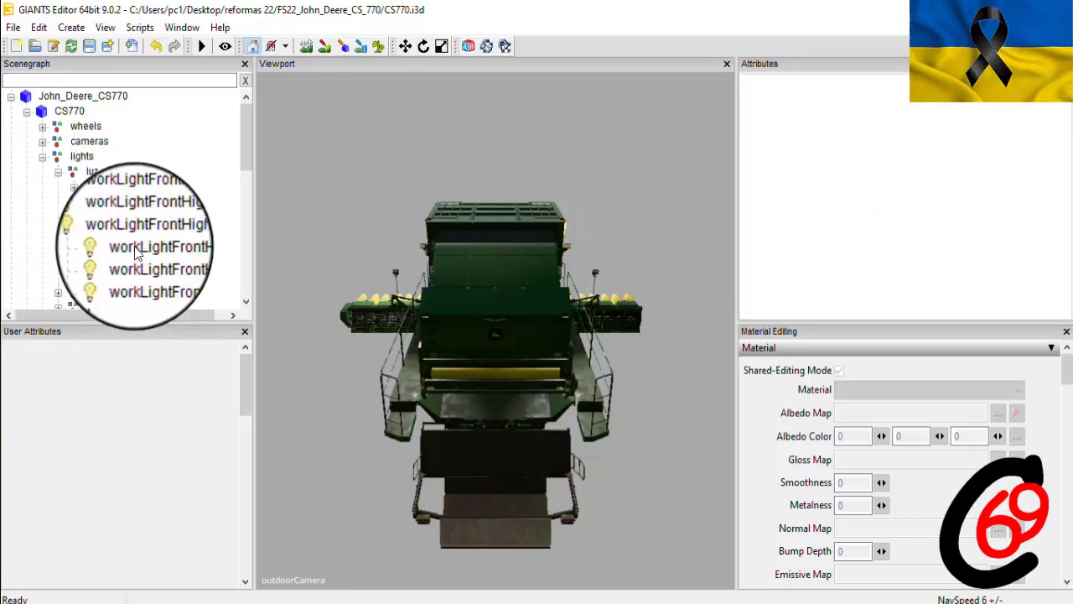
{"action": "left_click", "coordinate": [137, 250]}
{"action": "key", "text": "Delete"}
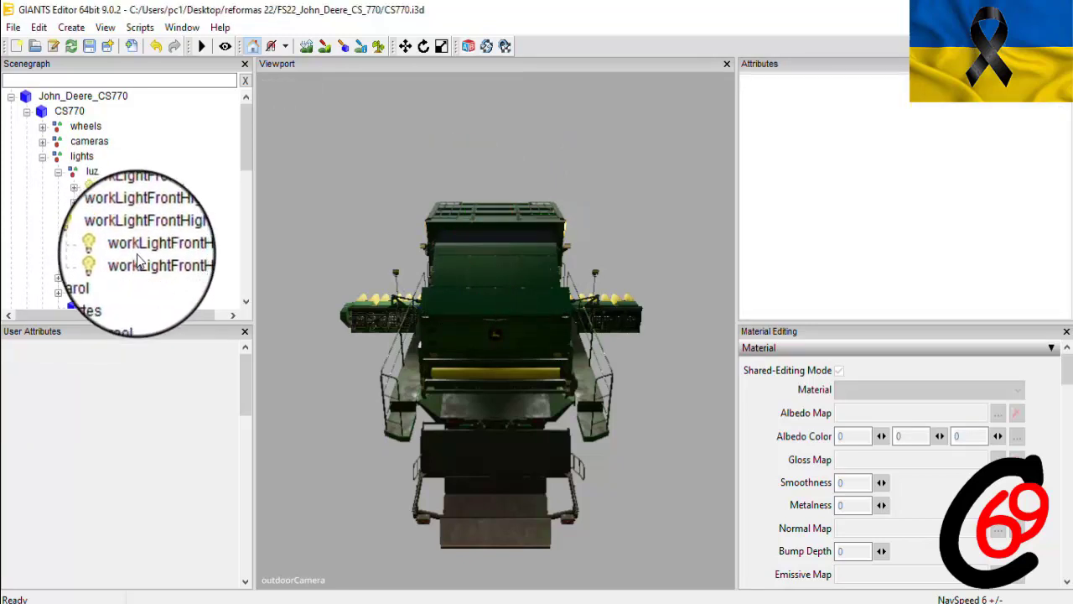
{"action": "left_click", "coordinate": [138, 255]}
{"action": "key", "text": "Delete"}
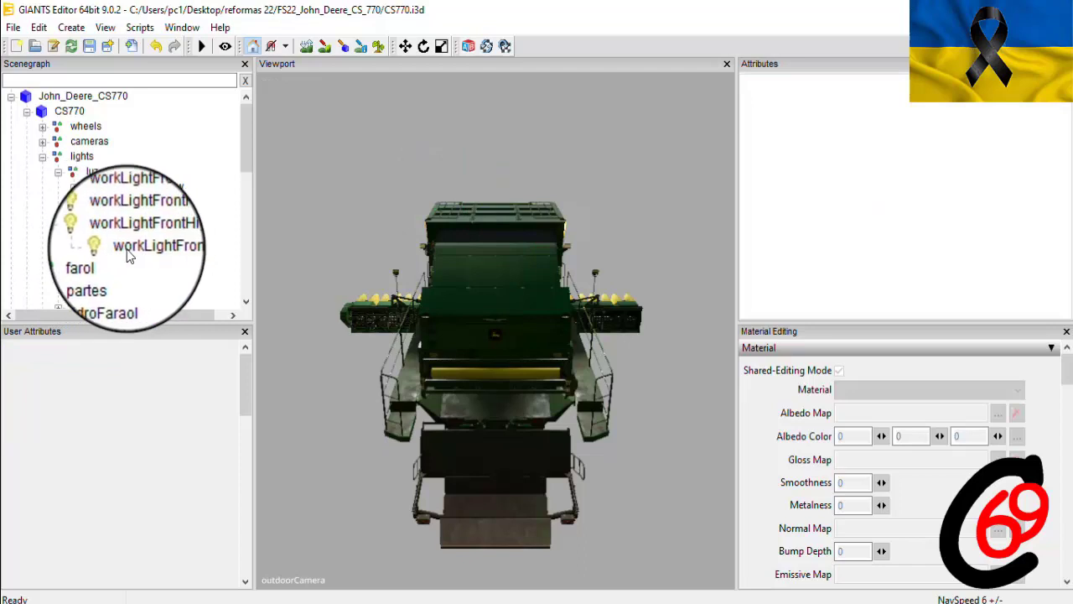
{"action": "left_click", "coordinate": [128, 256]}
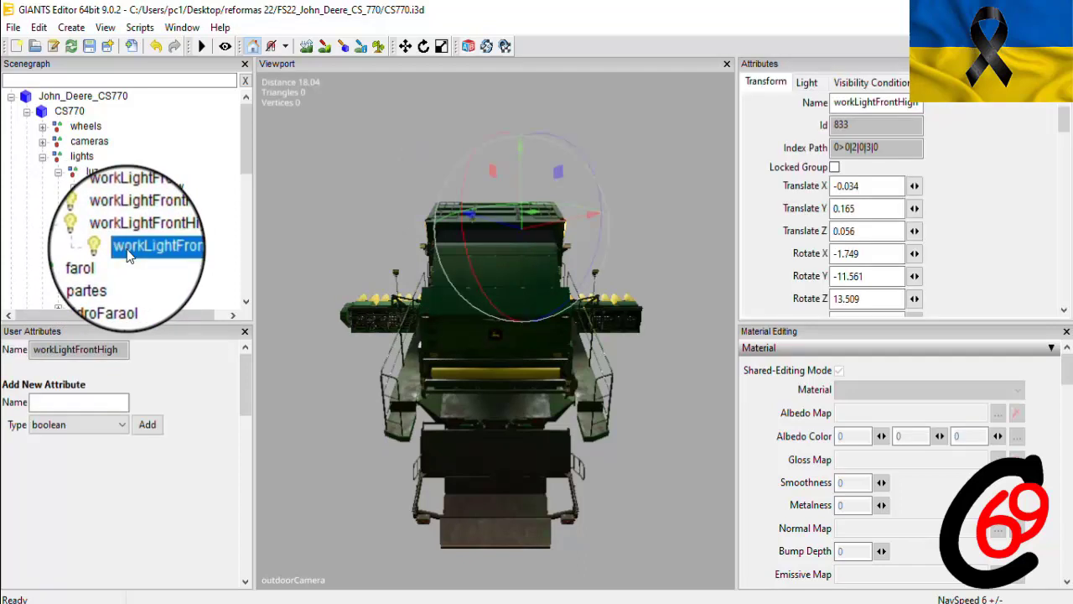
{"action": "left_click", "coordinate": [74, 233]}
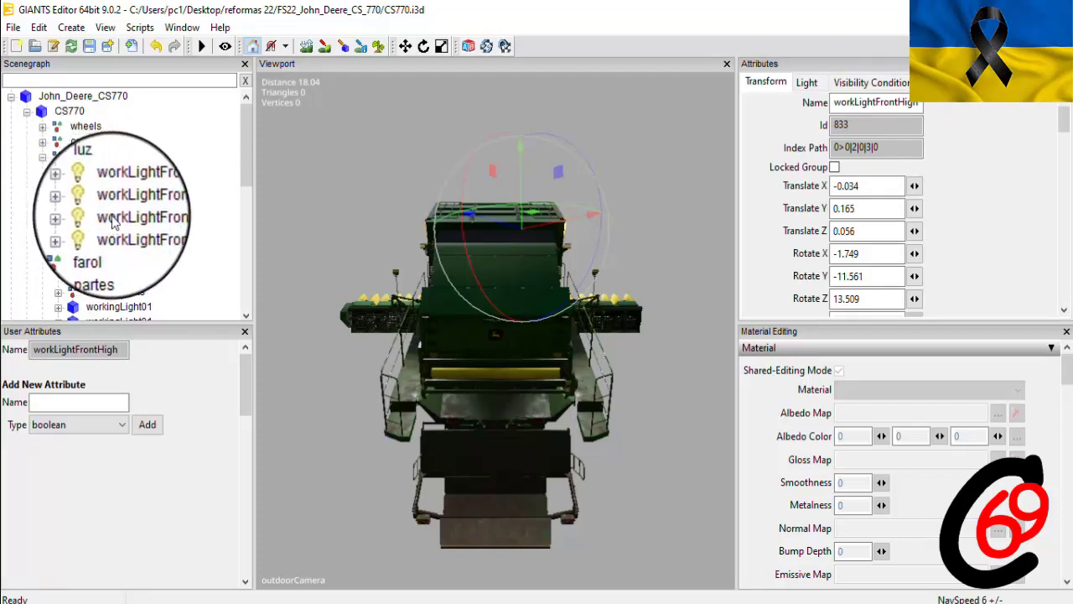
Rename the first light copy workLightFrontHighfd and the second copy workLightFrontHighfi
{"action": "left_click", "coordinate": [114, 220]}
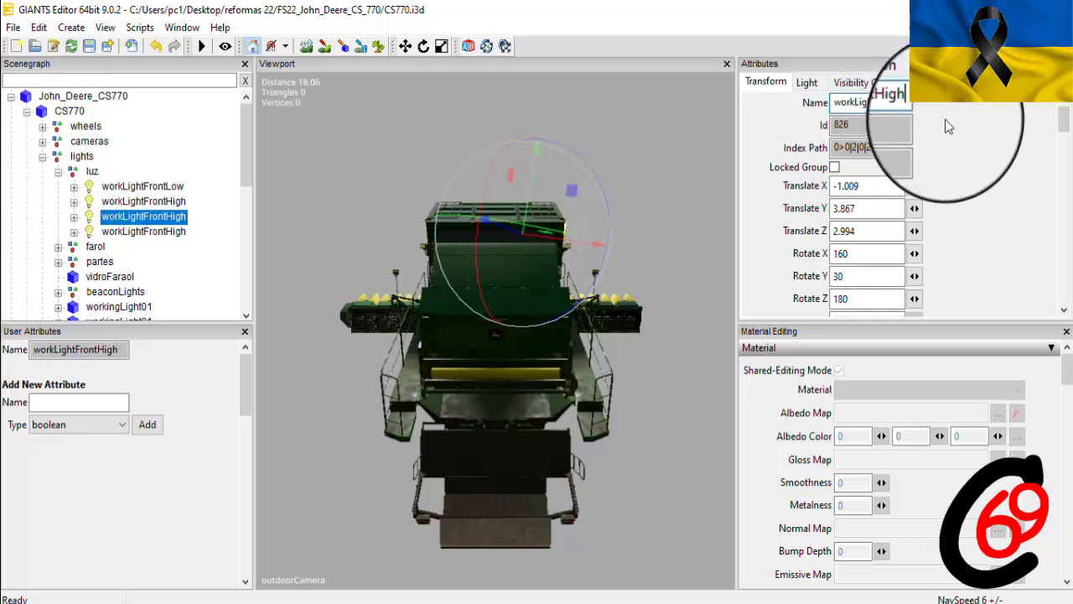
{"action": "type", "text": "fd"}
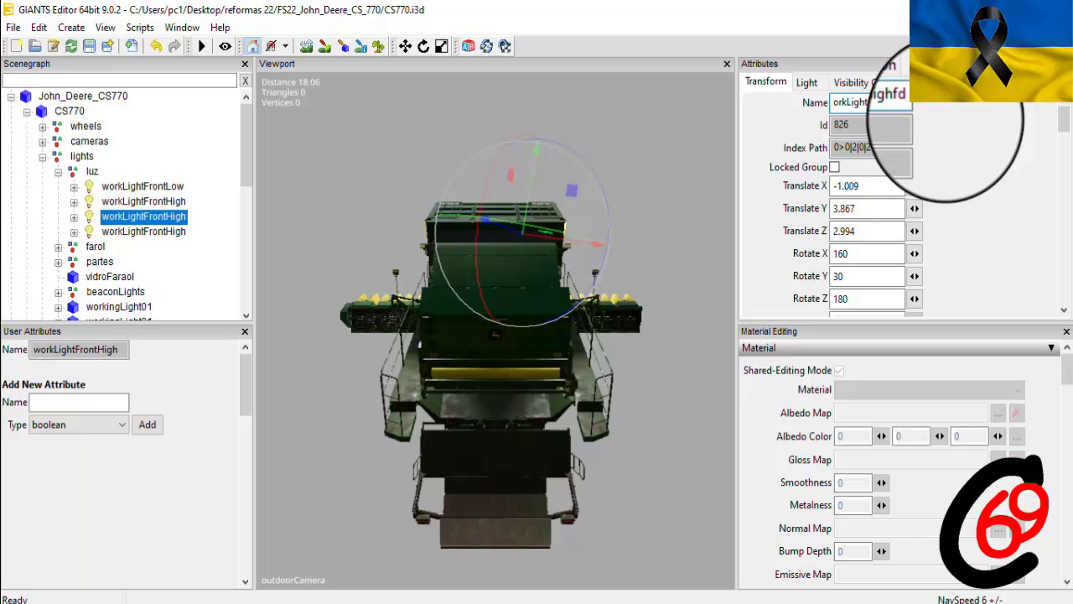
{"action": "key", "text": "Return"}
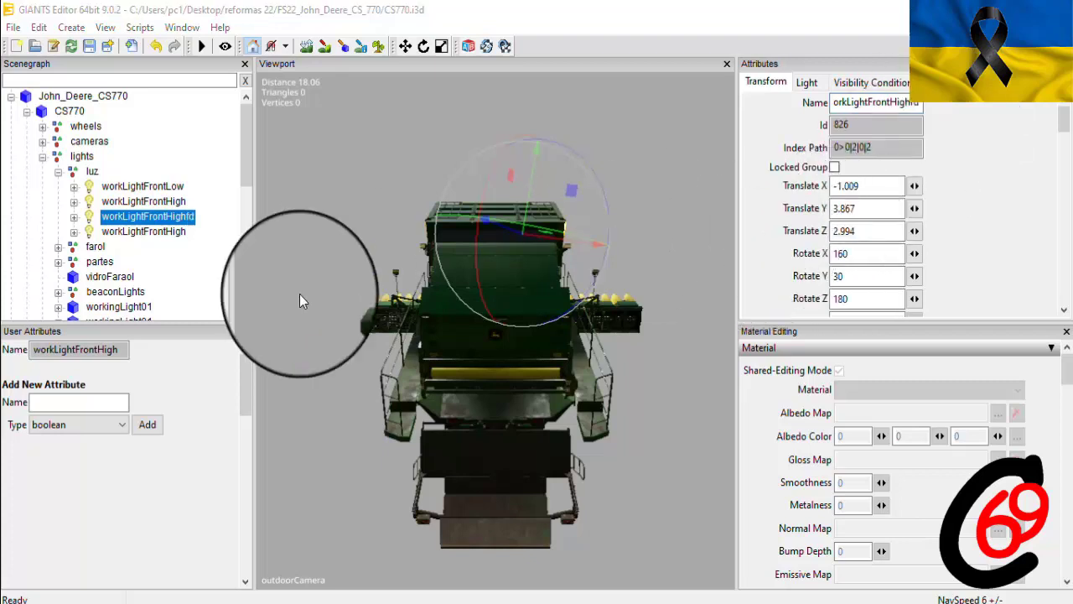
{"action": "left_click", "coordinate": [179, 235]}
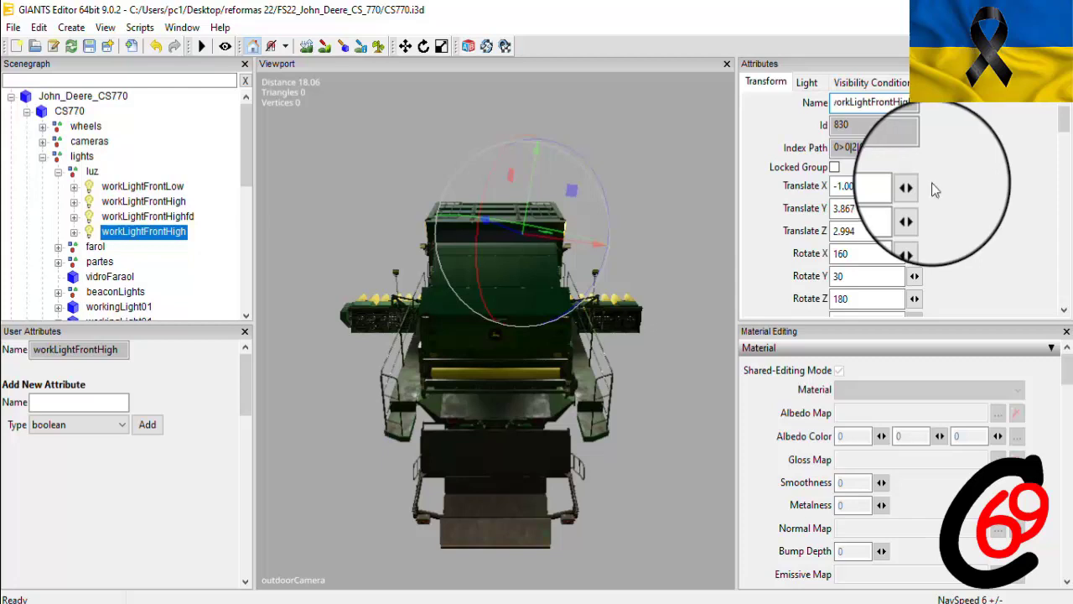
{"action": "type", "text": "fl"}
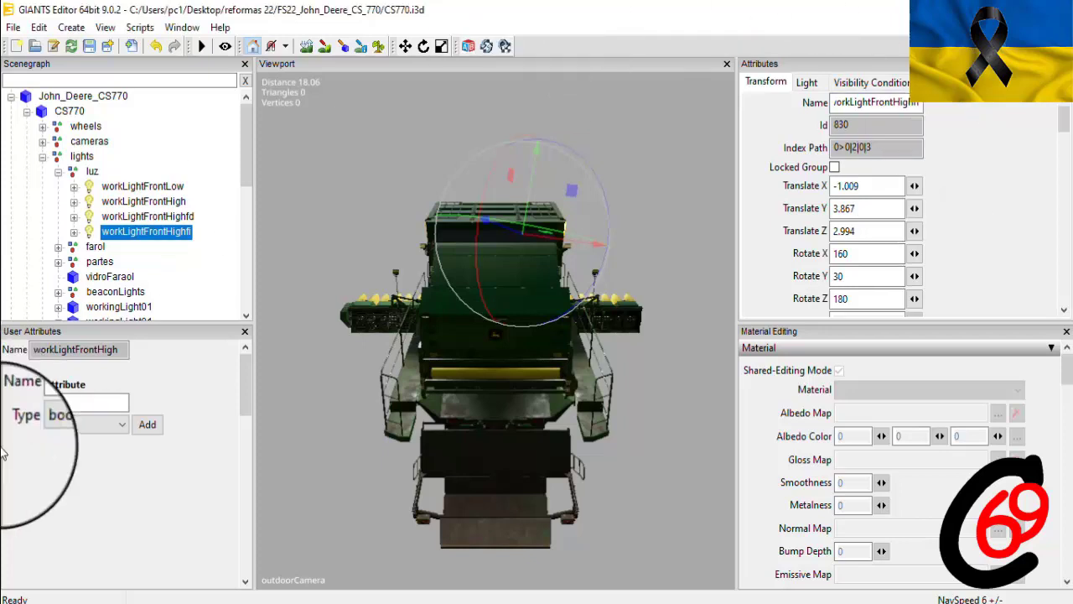
Copy the index path of the child light inside workLightFrontHighfd
{"action": "left_click", "coordinate": [74, 219]}
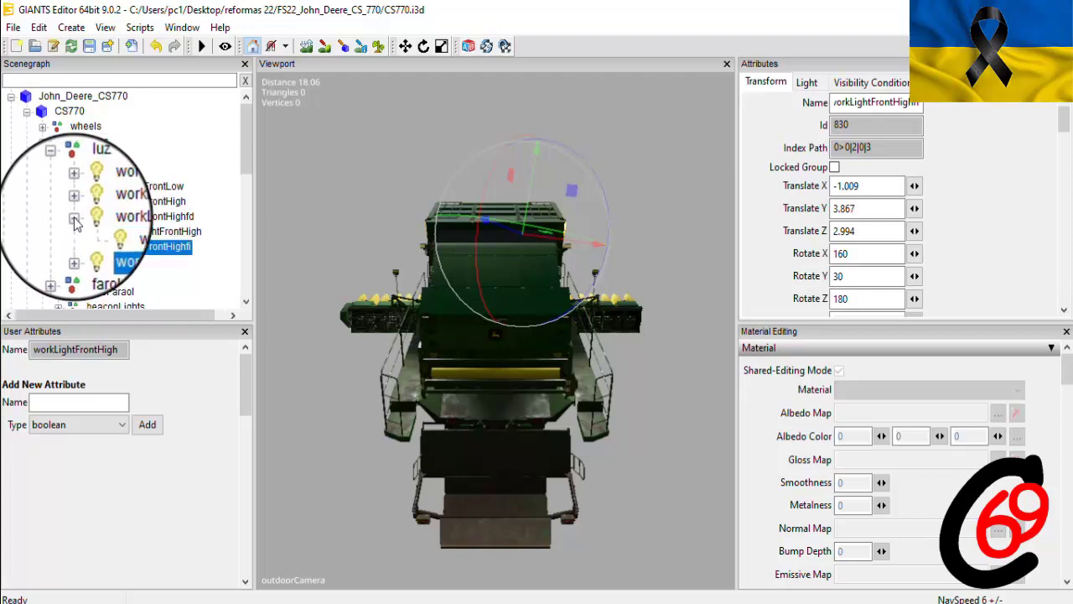
{"action": "left_click", "coordinate": [154, 237]}
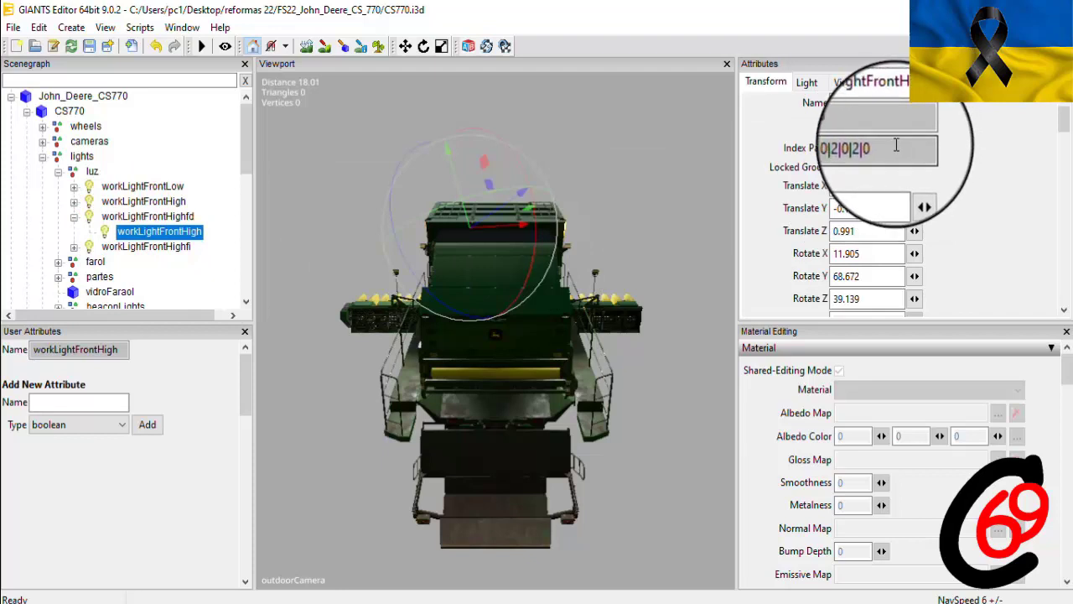
{"action": "triple_click", "coordinate": [848, 147]}
{"action": "right_click", "coordinate": [846, 147]}
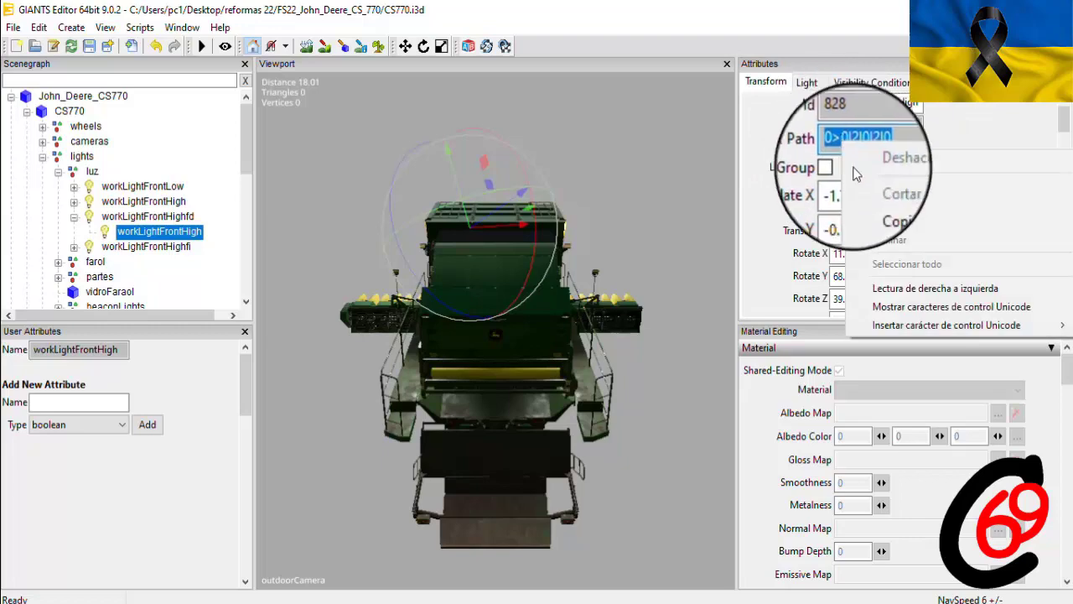
{"action": "left_click", "coordinate": [946, 195]}
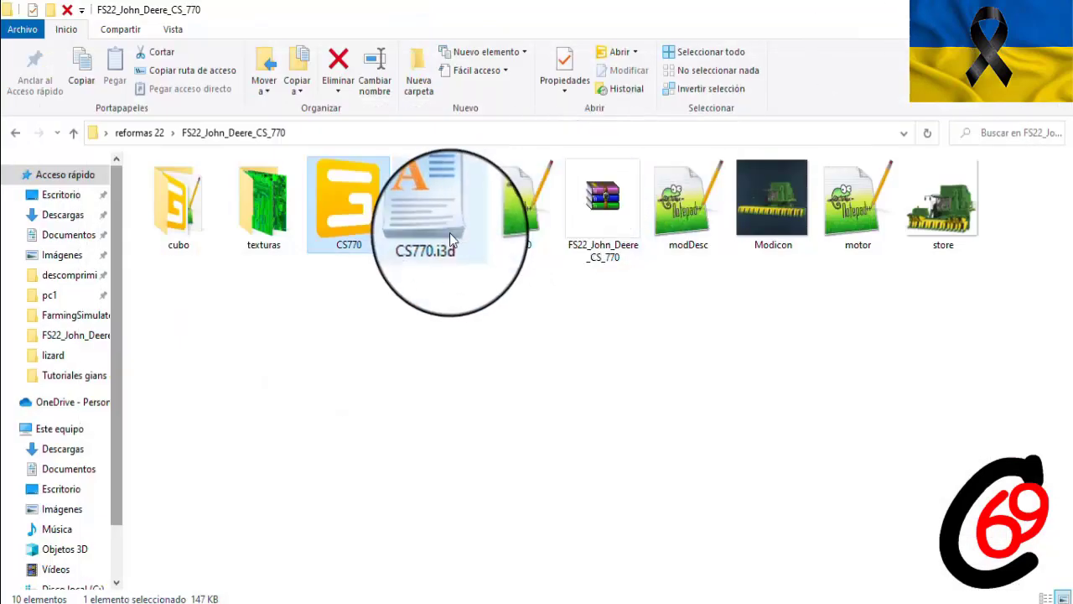
Open the CS770 XML file in Notepad++ and bring up its realLights section
{"action": "left_click", "coordinate": [498, 213]}
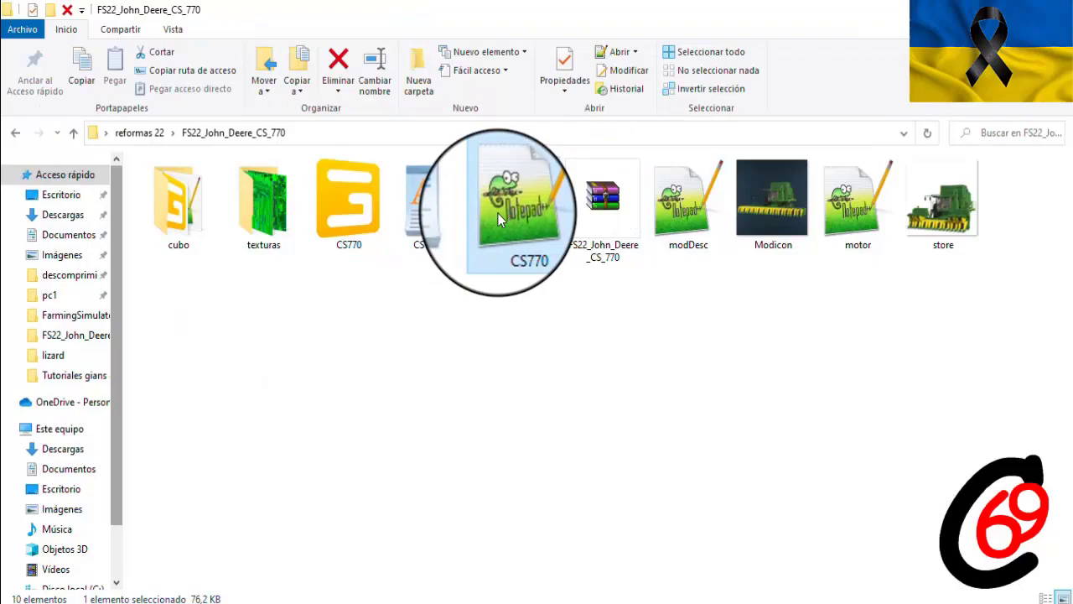
{"action": "double_click", "coordinate": [498, 213]}
{"action": "left_click_drag", "start_coordinate": [1064, 105], "coordinate": [1064, 227]}
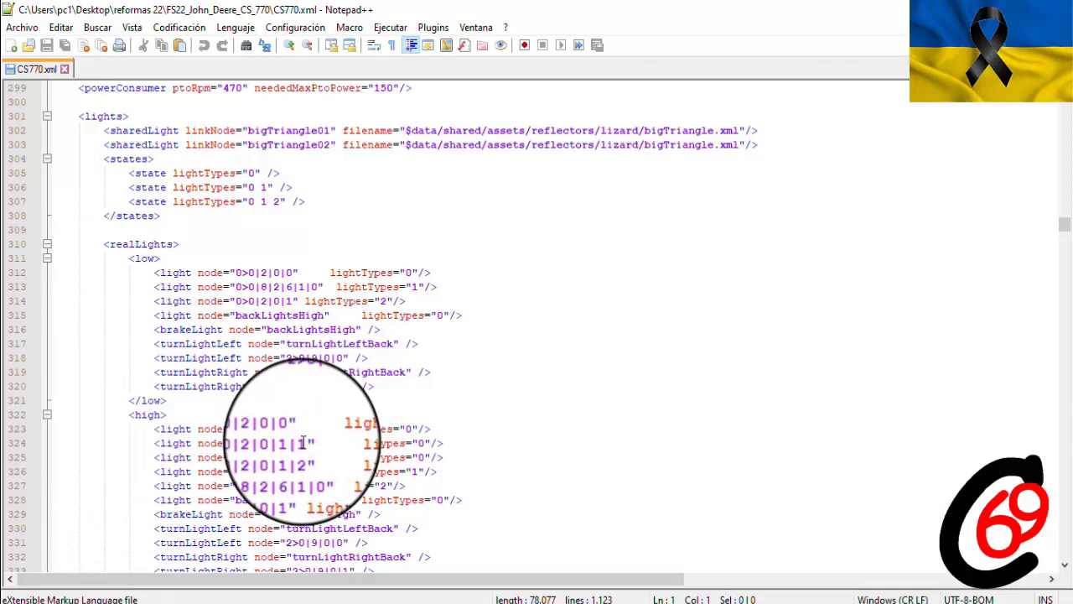
In the high realLights block, replace the second light's node on line 324 with the copied path 0>0|2|0|2|0
{"action": "left_click", "coordinate": [303, 443]}
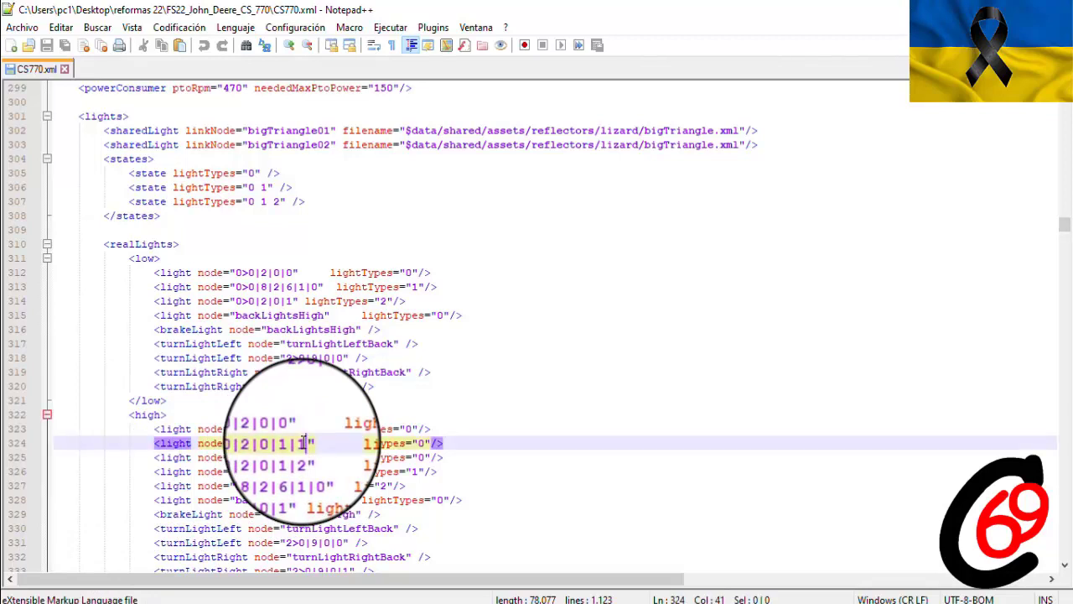
{"action": "key", "text": "BackSpace"}
{"action": "key", "text": "BackSpace"}
{"action": "key", "text": "BackSpace"}
{"action": "key", "text": "BackSpace"}
{"action": "key", "text": "BackSpace"}
{"action": "key", "text": "BackSpace"}
{"action": "key", "text": "BackSpace"}
{"action": "key", "text": "BackSpace"}
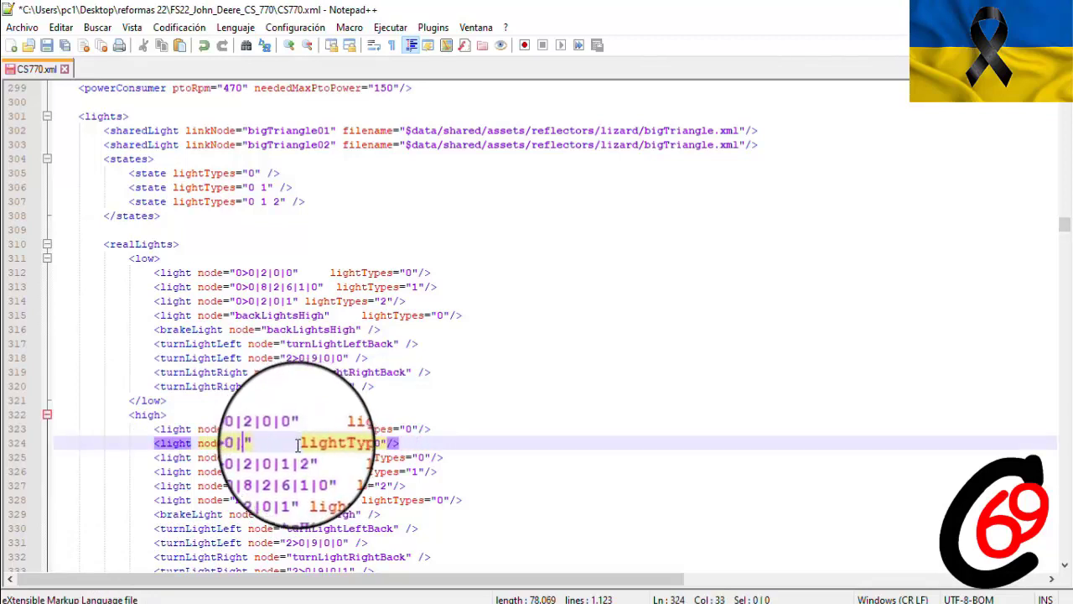
{"action": "right_click", "coordinate": [236, 442]}
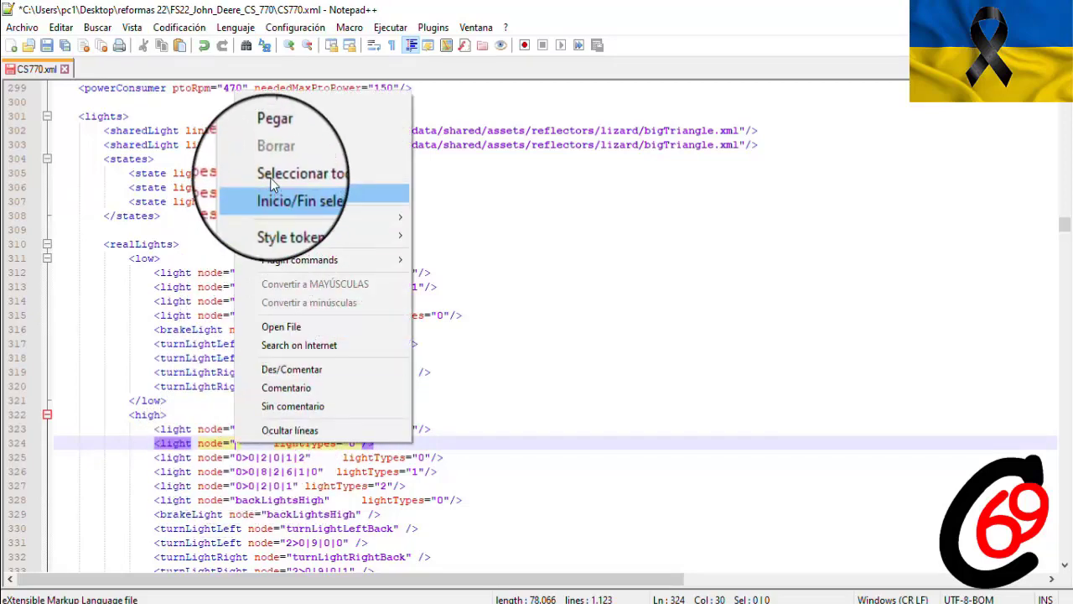
{"action": "left_click", "coordinate": [276, 136]}
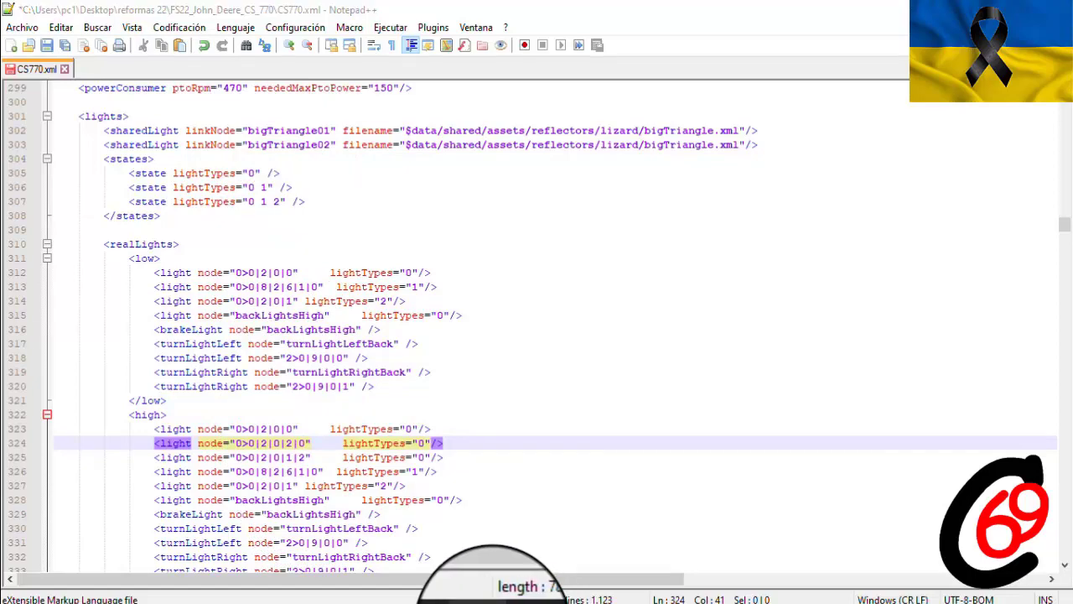
Switch to GIANTS Editor and copy the index path of the child light inside workLightFrontHighfi
{"action": "key", "text": "alt+Tab"}
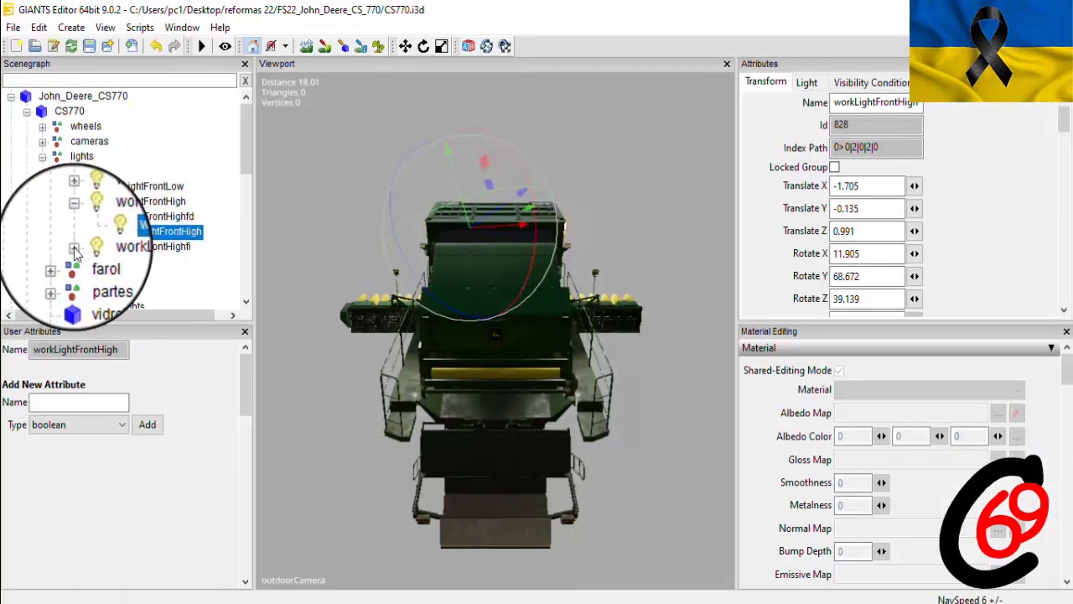
{"action": "left_click", "coordinate": [147, 266]}
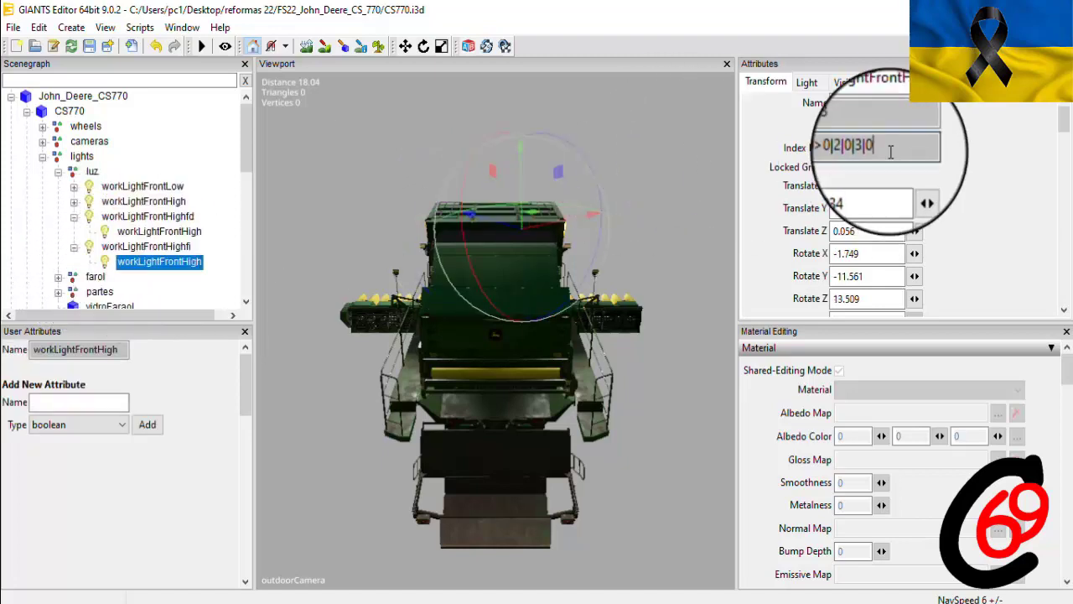
{"action": "triple_click", "coordinate": [890, 150]}
{"action": "right_click", "coordinate": [845, 153]}
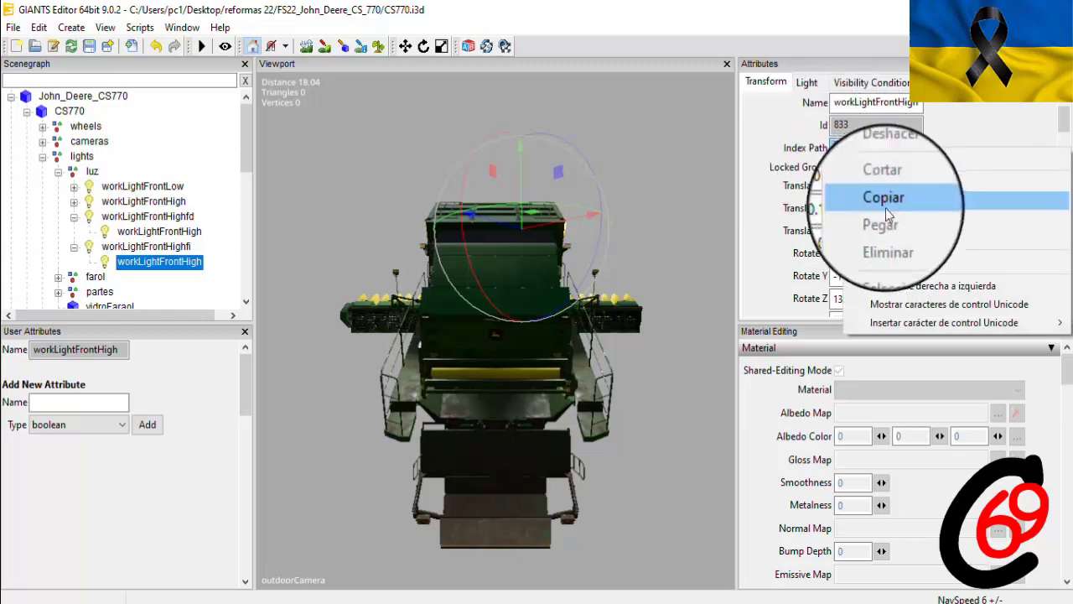
{"action": "left_click", "coordinate": [884, 205]}
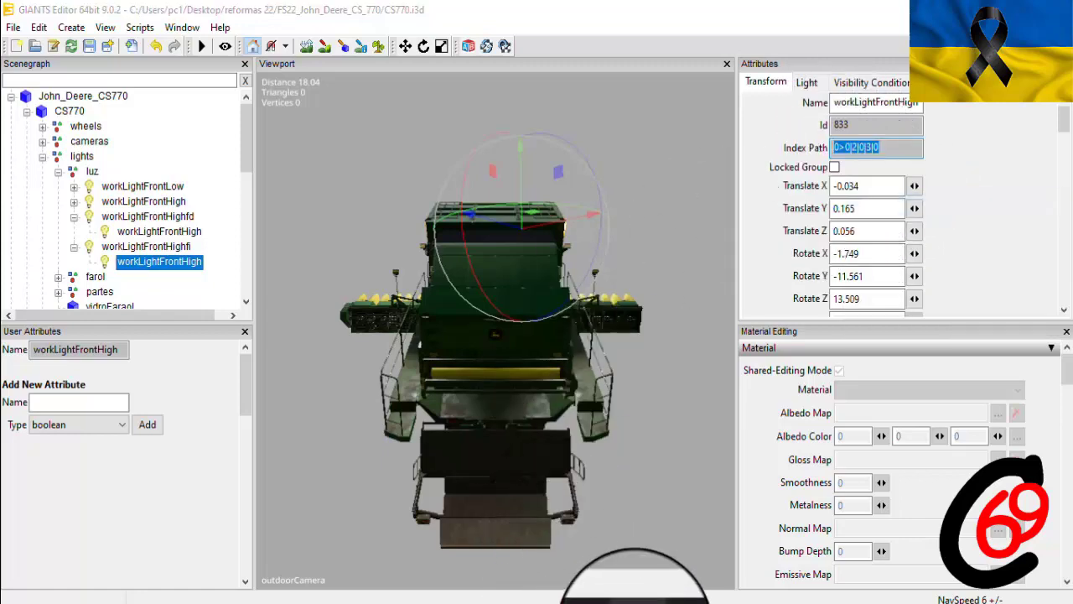
Back in Notepad++, replace the node of the high light on line 325 with 0>0|2|0|3|0, then save and close CS770.xml
{"action": "key", "text": "alt+Tab"}
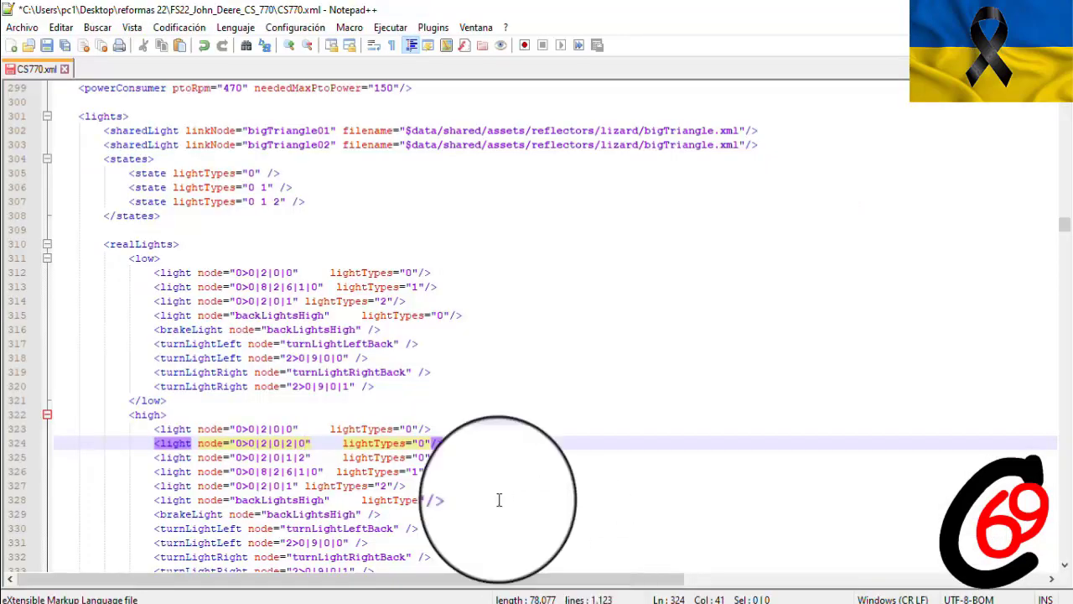
{"action": "left_click", "coordinate": [304, 457]}
{"action": "key", "text": "BackSpace"}
{"action": "key", "text": "BackSpace"}
{"action": "key", "text": "BackSpace"}
{"action": "key", "text": "BackSpace"}
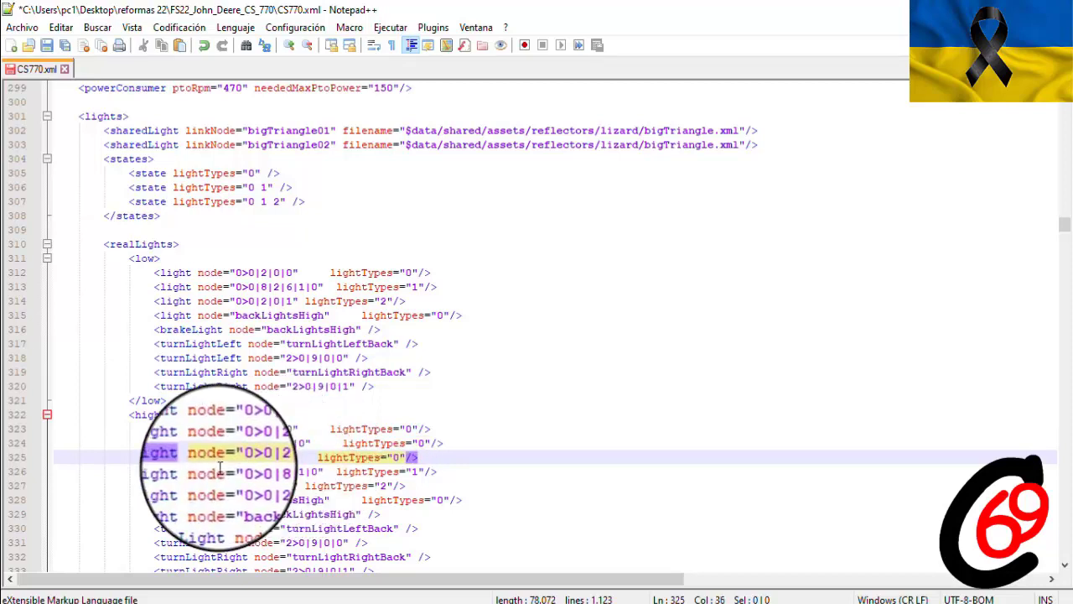
{"action": "key", "text": "BackSpace"}
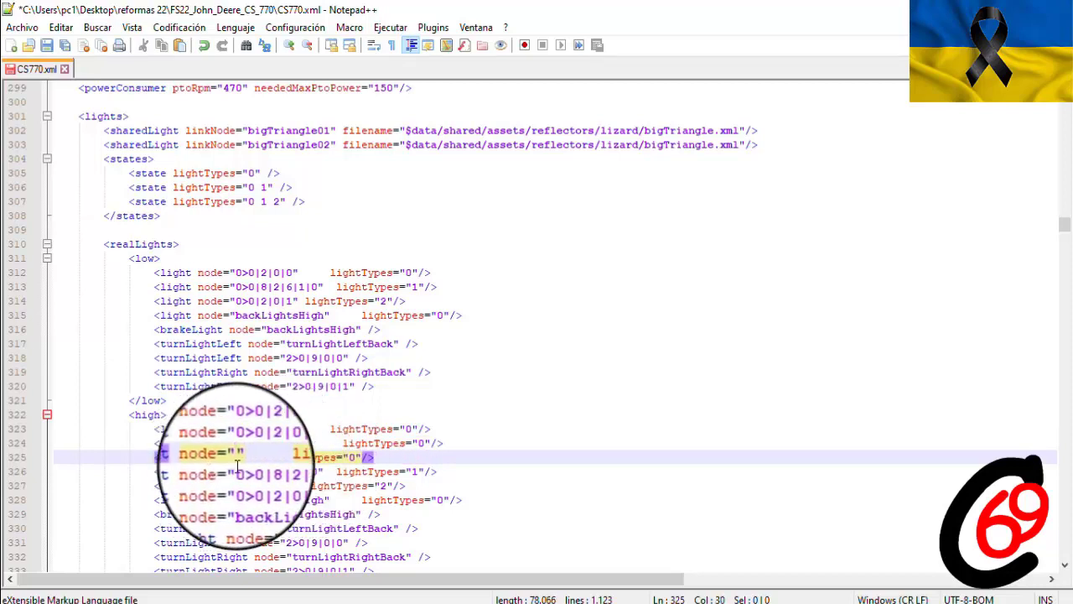
{"action": "right_click", "coordinate": [234, 457]}
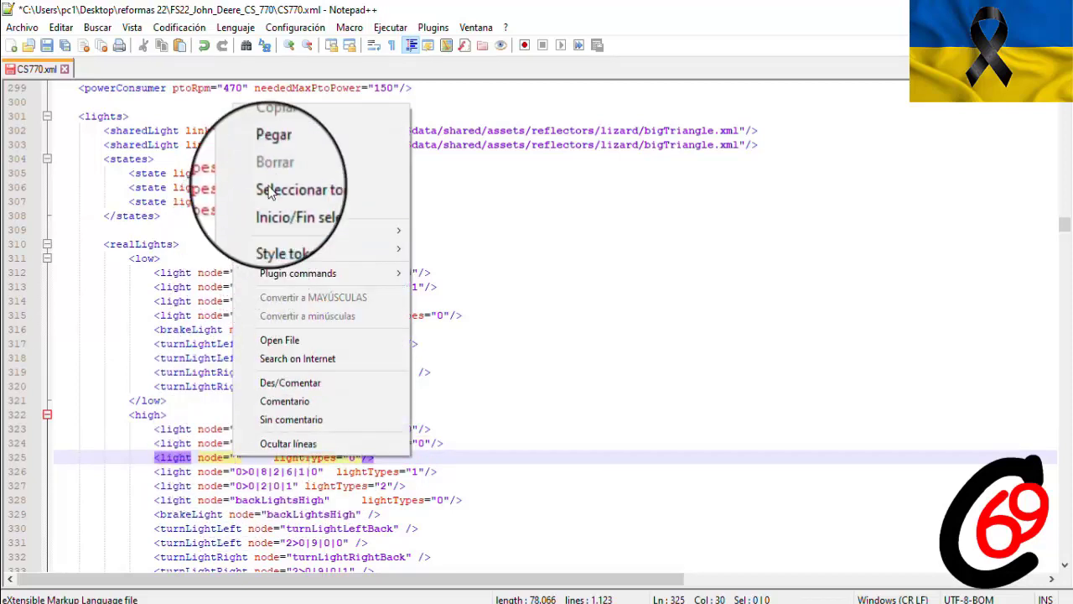
{"action": "left_click", "coordinate": [275, 151]}
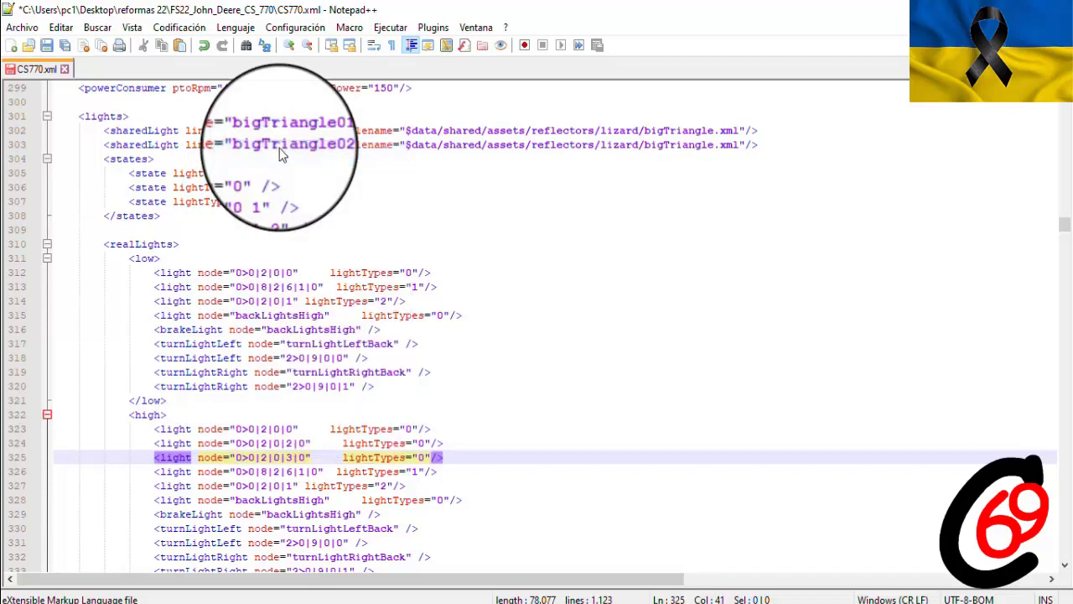
{"action": "left_click", "coordinate": [48, 48]}
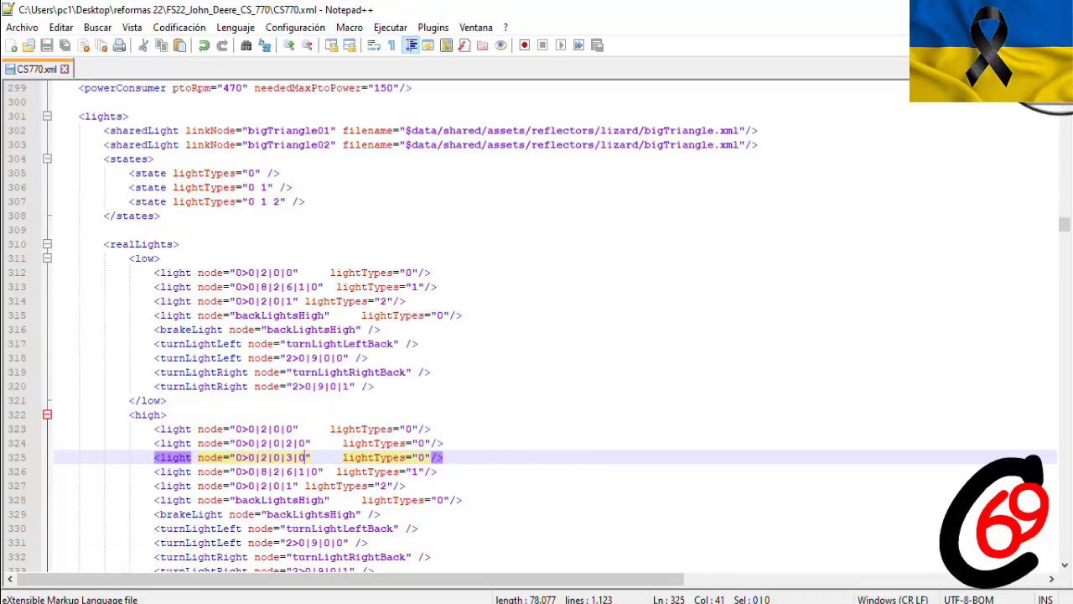
{"action": "key", "text": "ctrl+w"}
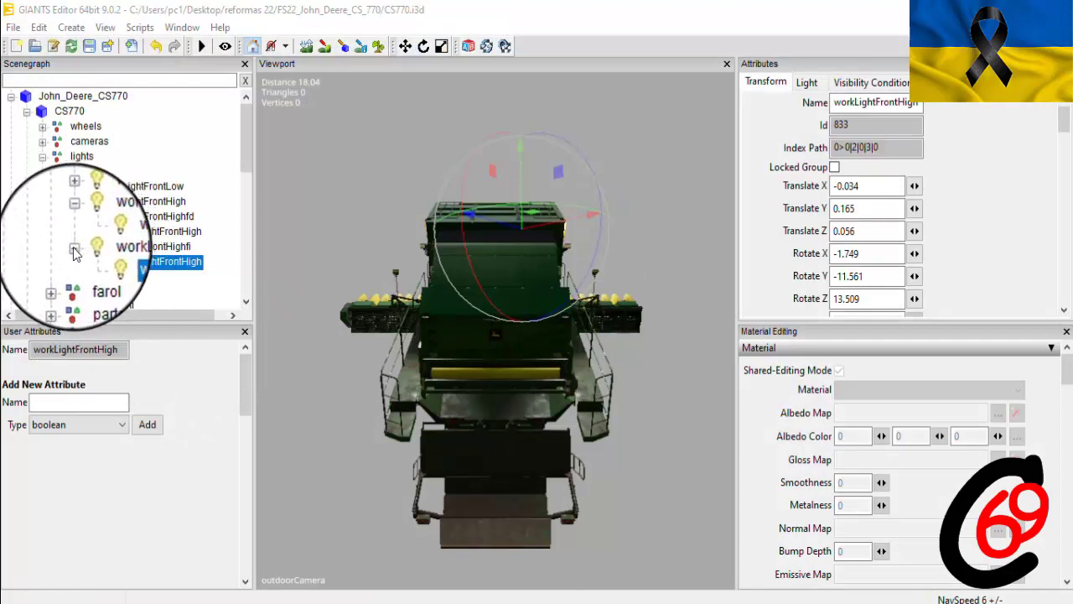
Collapse the scenegraph in GIANTS Editor, save the CS770.i3d model and close the editor
{"action": "left_click", "coordinate": [73, 252]}
{"action": "left_click", "coordinate": [74, 219]}
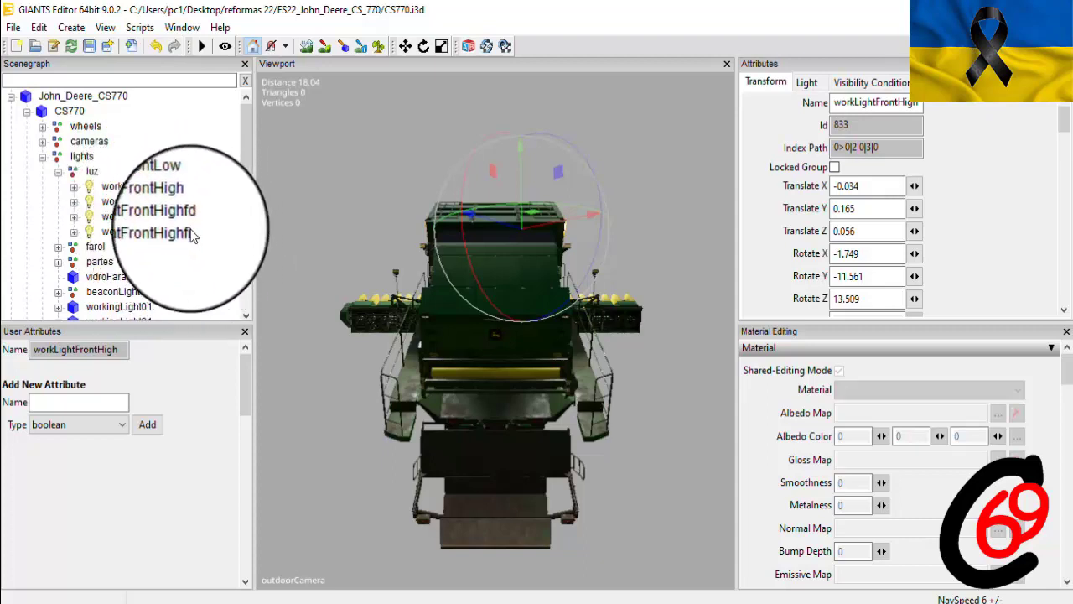
{"action": "left_click", "coordinate": [57, 171]}
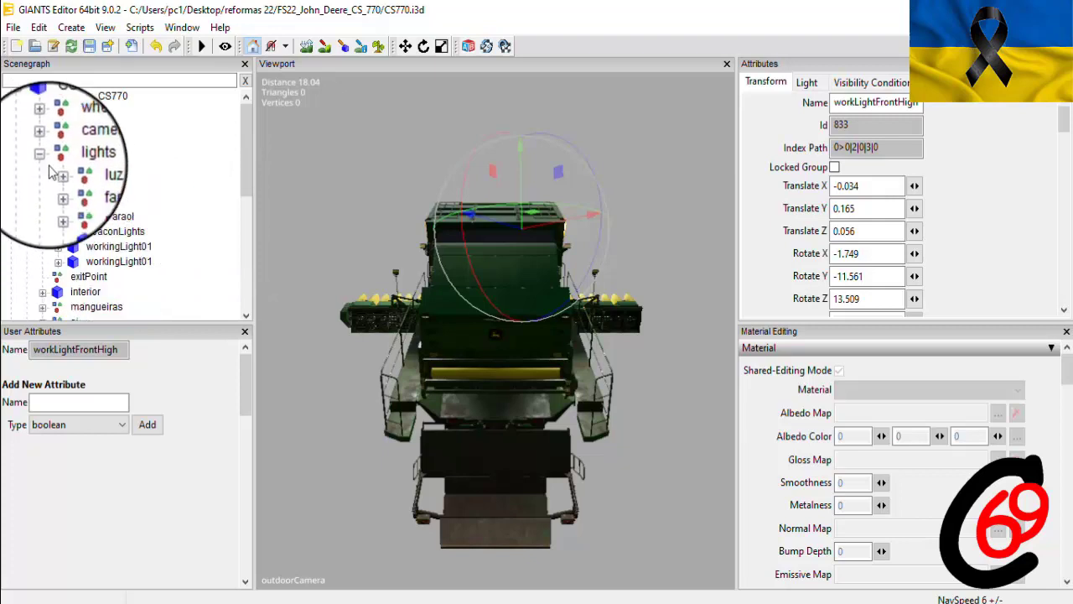
{"action": "left_click", "coordinate": [44, 165]}
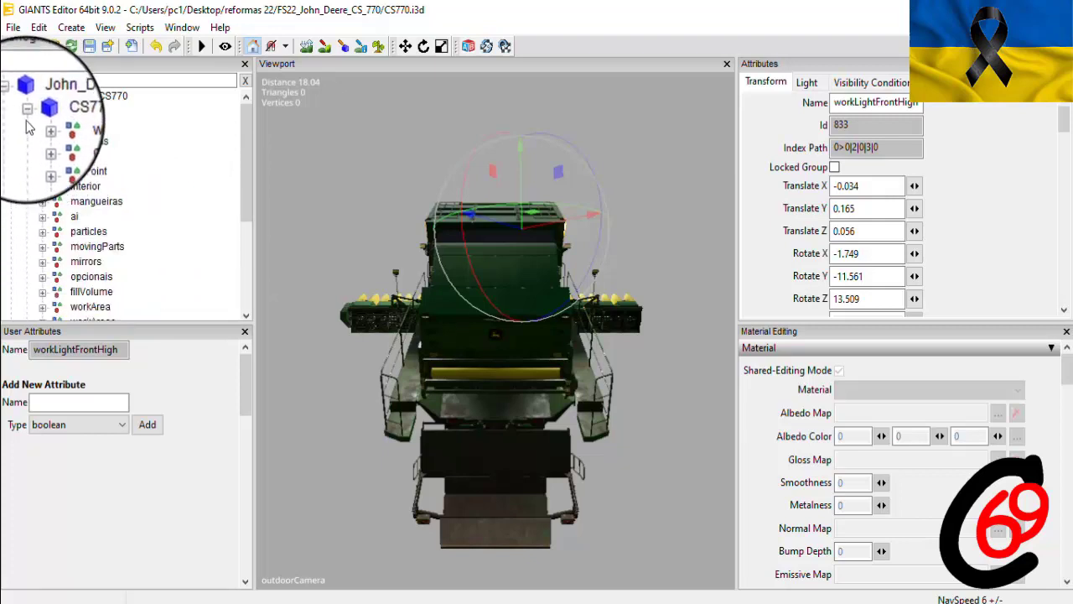
{"action": "left_click", "coordinate": [26, 117]}
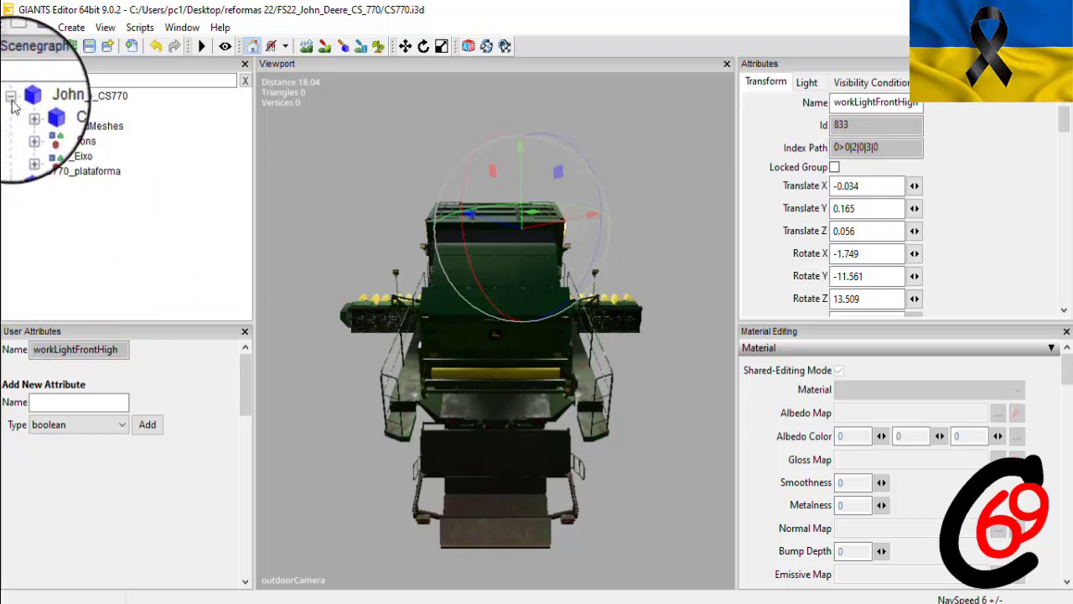
{"action": "left_click", "coordinate": [11, 97]}
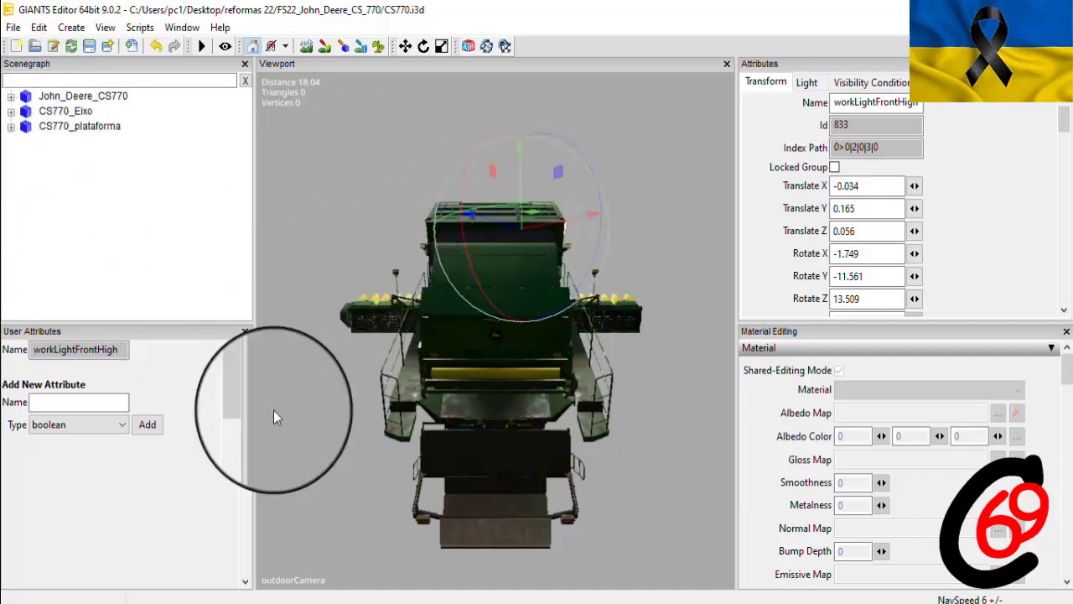
{"action": "left_click", "coordinate": [90, 49]}
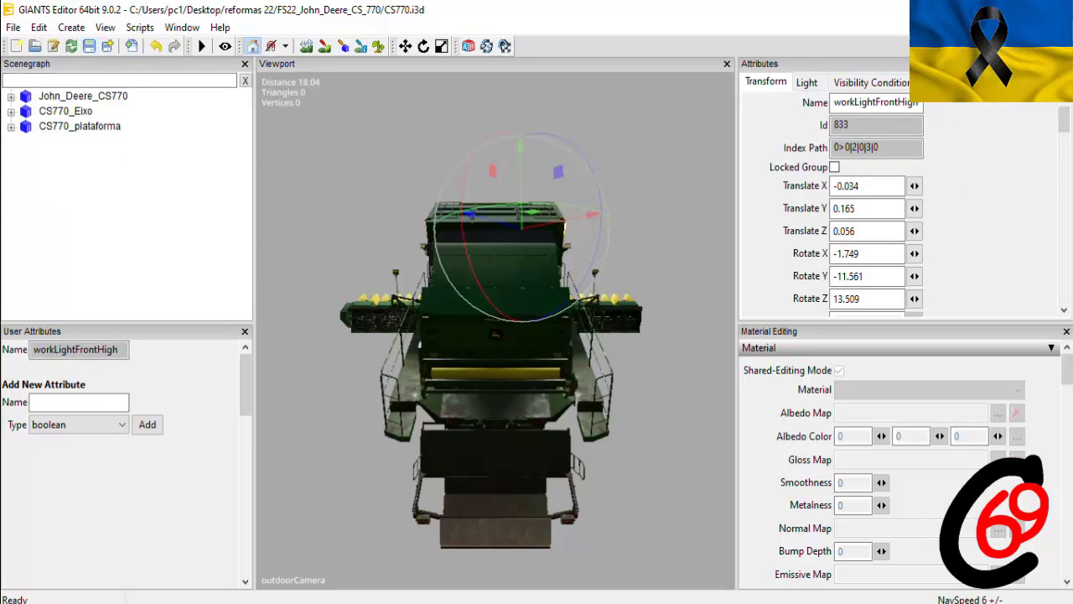
{"action": "left_click", "coordinate": [1061, 9]}
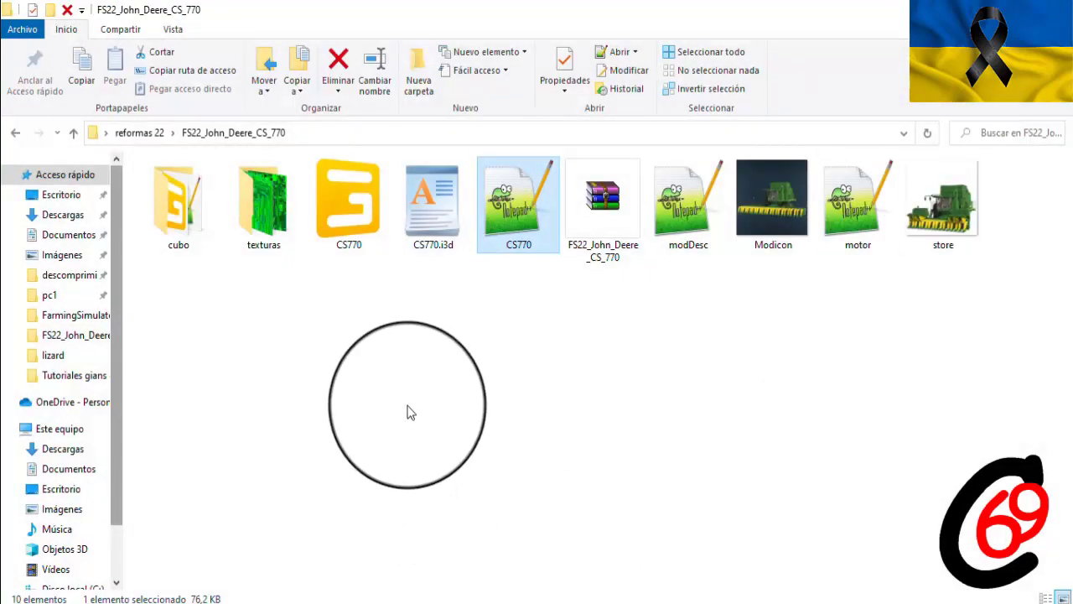
Add all mod files and folders except the existing archive to FS22_John_Deere_CS_770.zip with 7-Zip, using normal compression
{"action": "left_click", "coordinate": [402, 409]}
{"action": "left_click", "coordinate": [179, 226]}
{"action": "left_click", "coordinate": [434, 205], "text": "shift"}
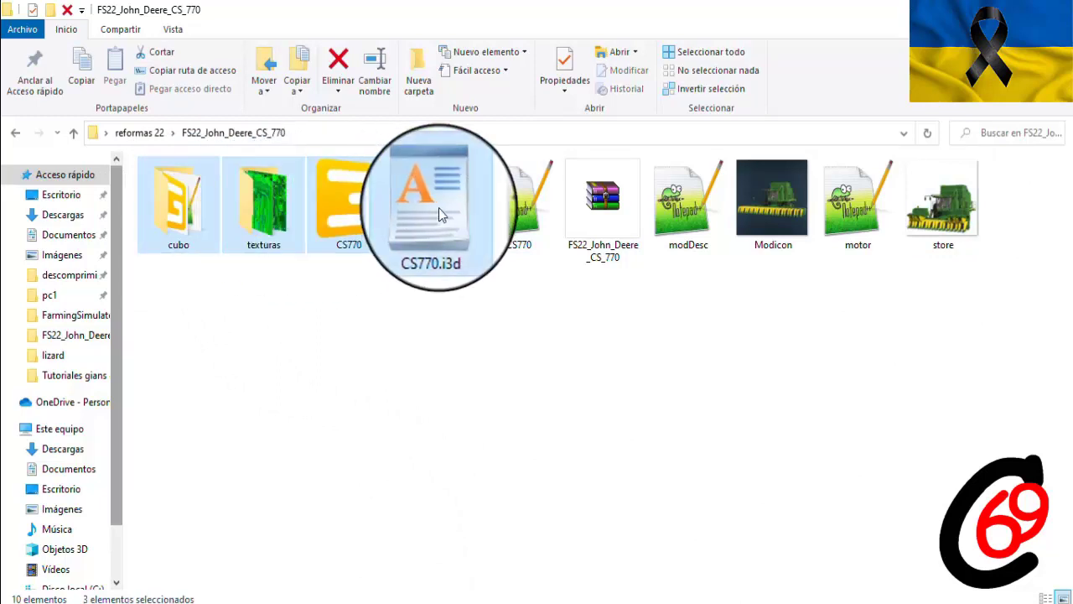
{"action": "left_click", "coordinate": [689, 201], "text": "ctrl"}
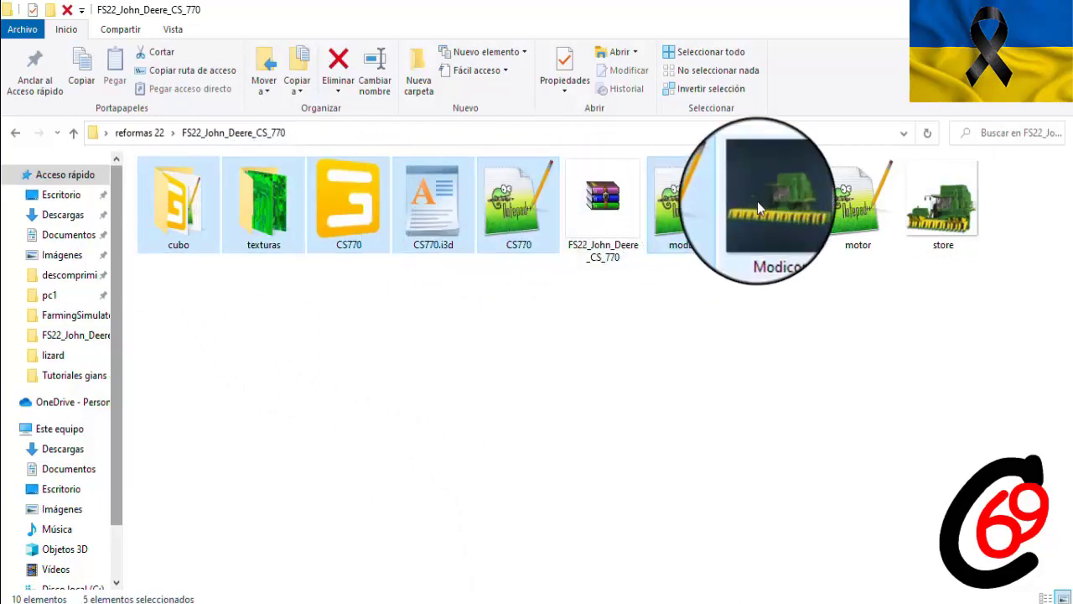
{"action": "left_click", "coordinate": [772, 201], "text": "ctrl"}
{"action": "left_click", "coordinate": [842, 192], "text": "ctrl"}
{"action": "left_click", "coordinate": [923, 197], "text": "ctrl"}
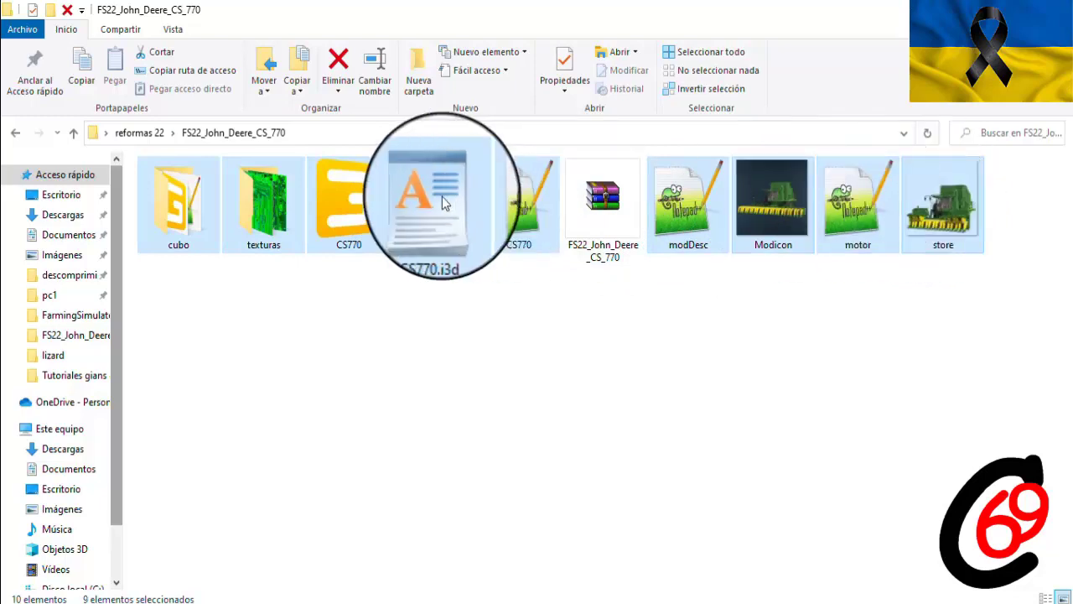
{"action": "right_click", "coordinate": [352, 203]}
{"action": "mouse_move", "coordinate": [385, 210]}
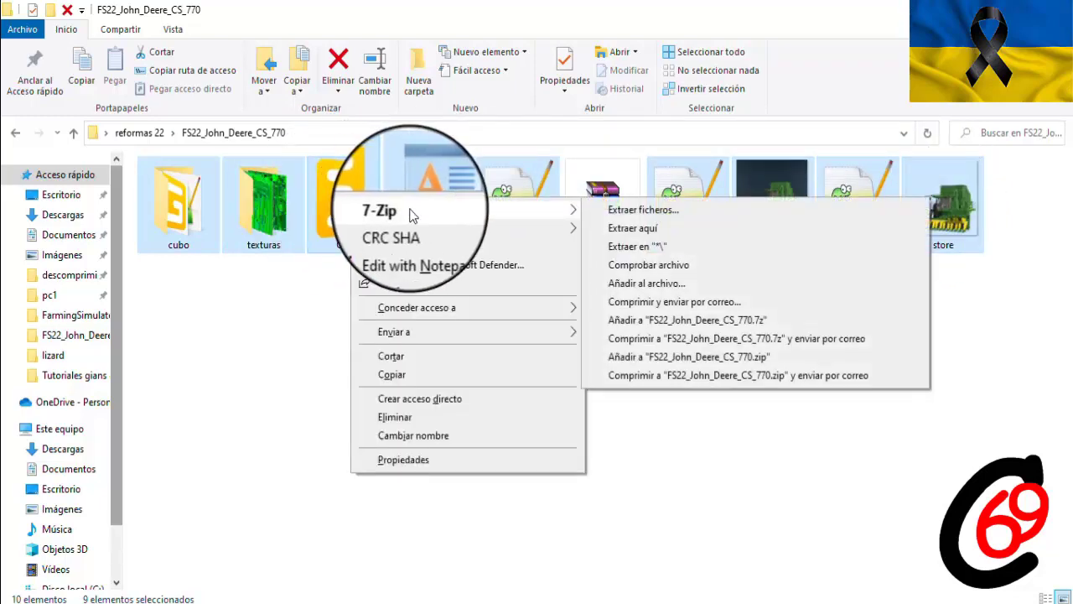
{"action": "left_click", "coordinate": [631, 285]}
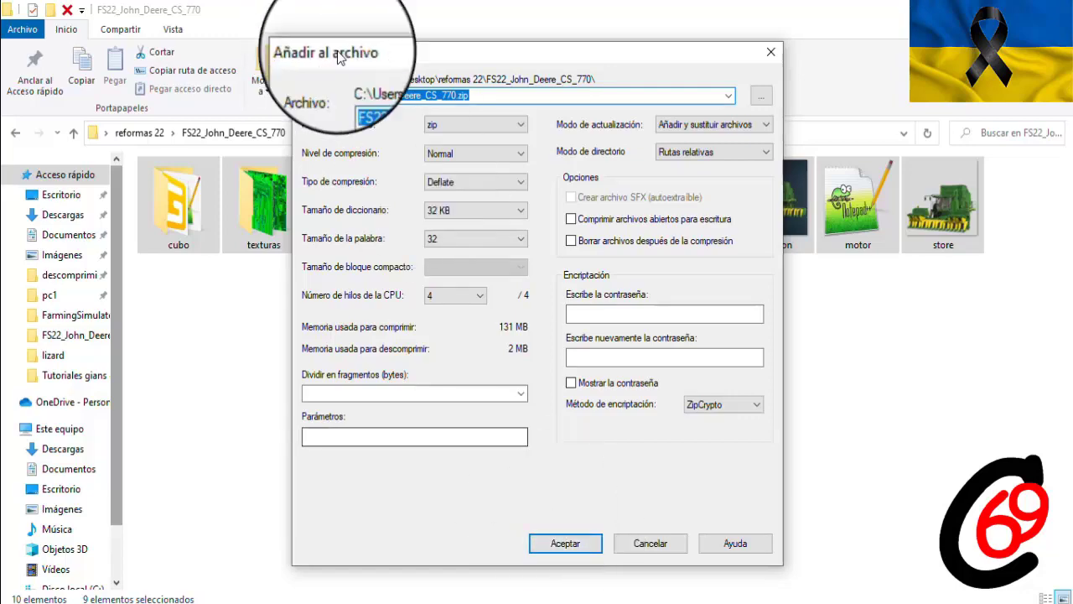
{"action": "left_click", "coordinate": [582, 552]}
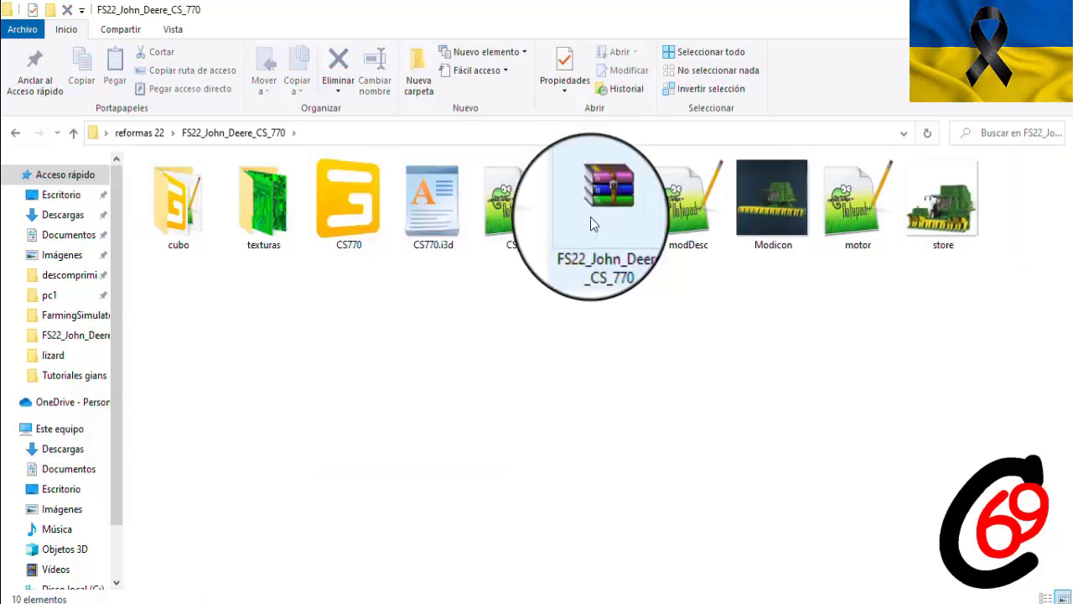
Copy FS22_John_Deere_CS_770.zip into the FarmingSimulator2022 mods folder, replacing the existing file there
{"action": "right_click", "coordinate": [593, 225]}
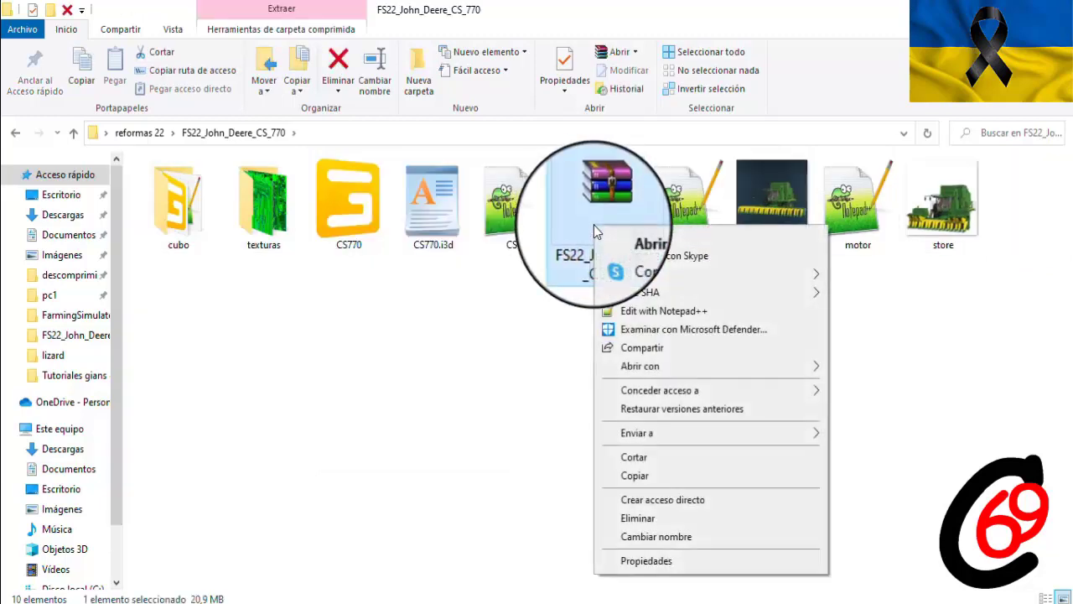
{"action": "left_click", "coordinate": [656, 477]}
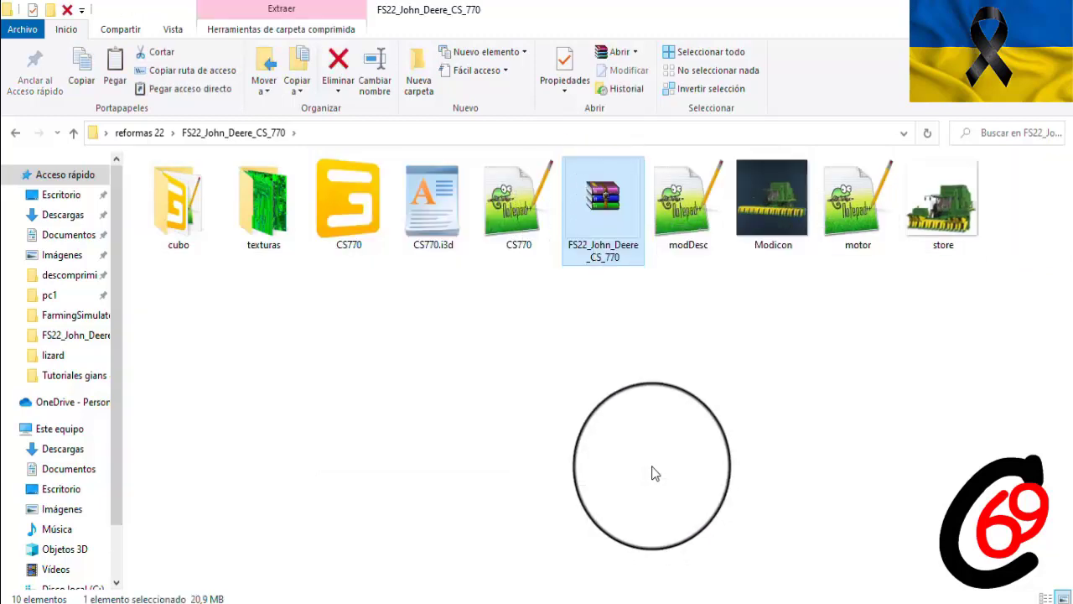
{"action": "key", "text": "super+d"}
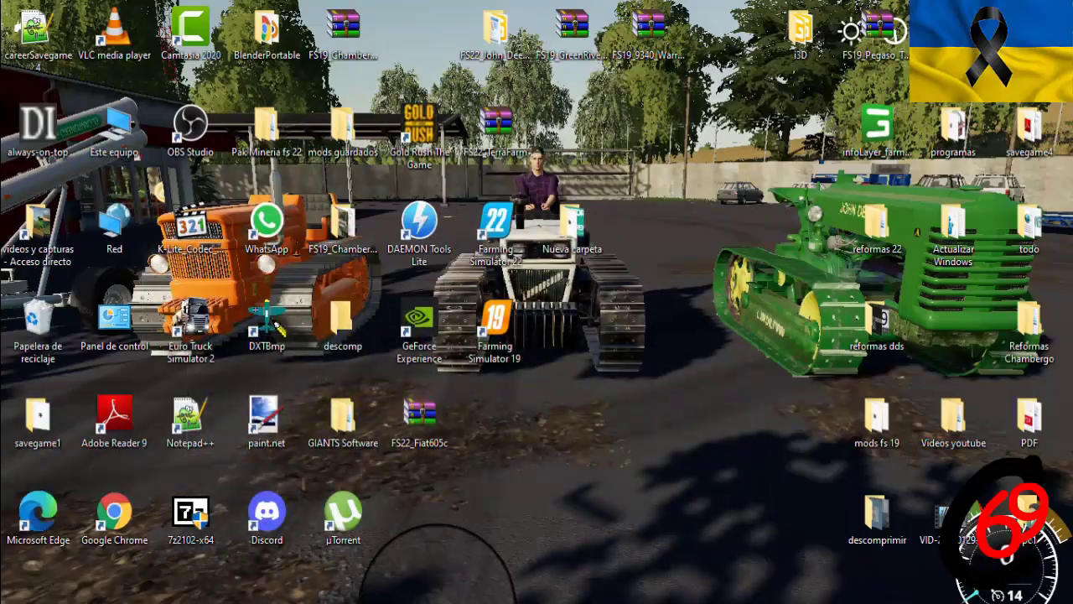
{"action": "mouse_move", "coordinate": [411, 597]}
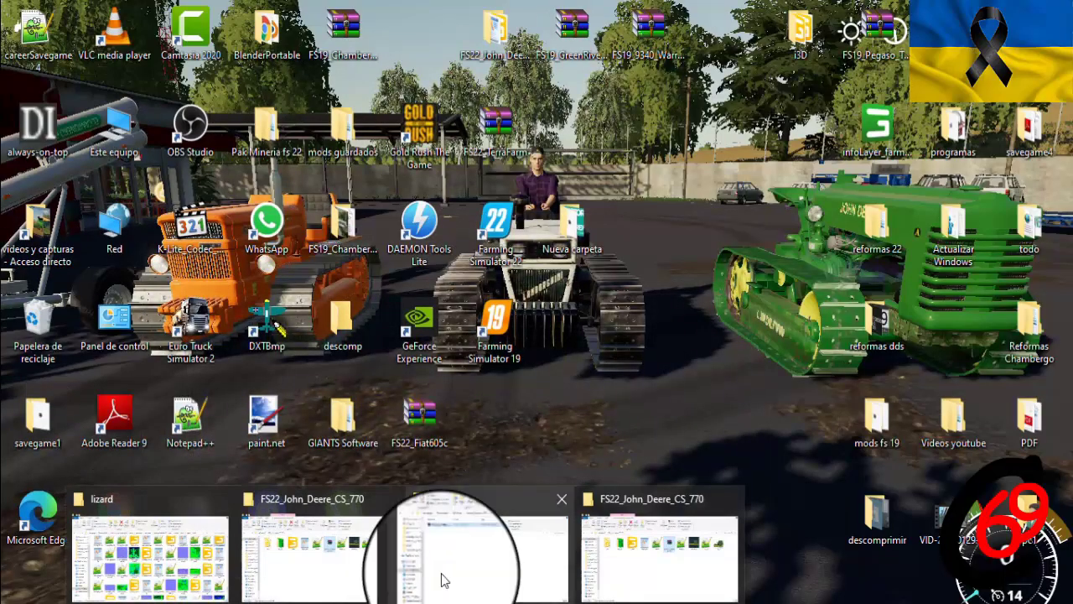
{"action": "left_click", "coordinate": [443, 578]}
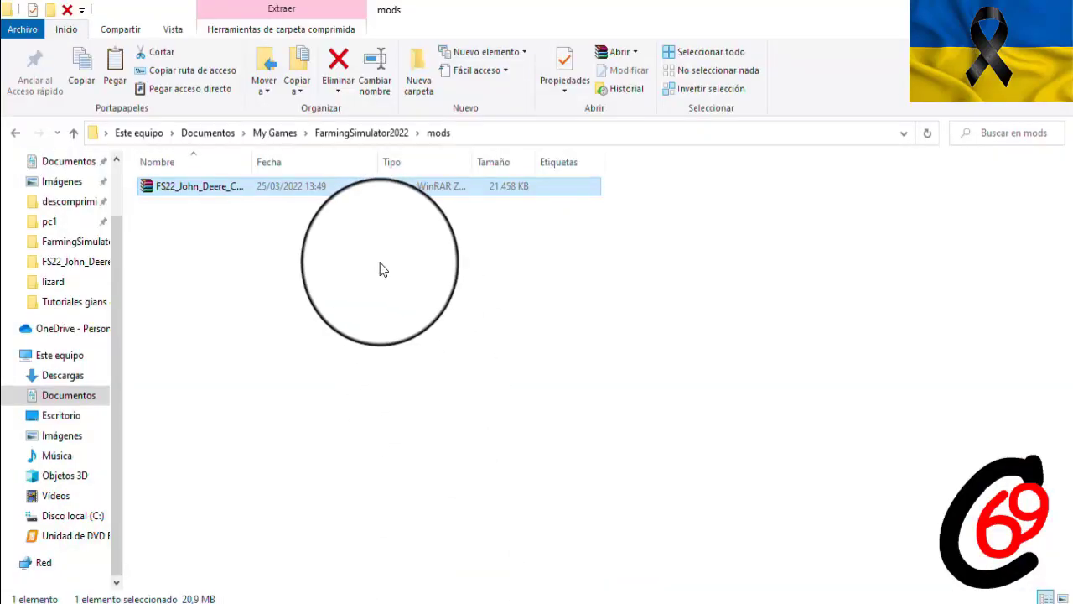
{"action": "right_click", "coordinate": [379, 262]}
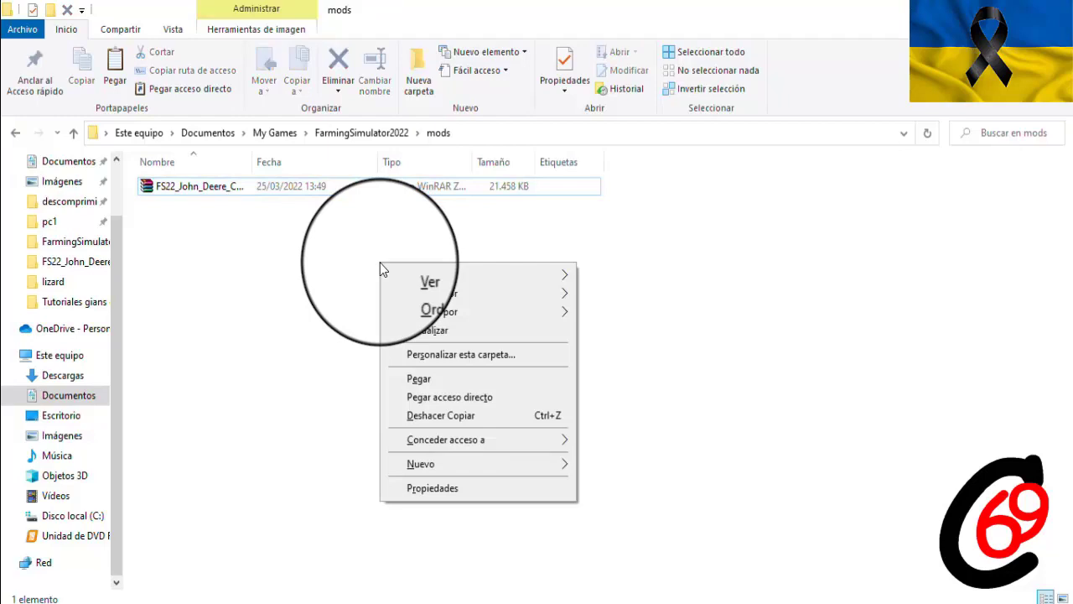
{"action": "left_click", "coordinate": [424, 381]}
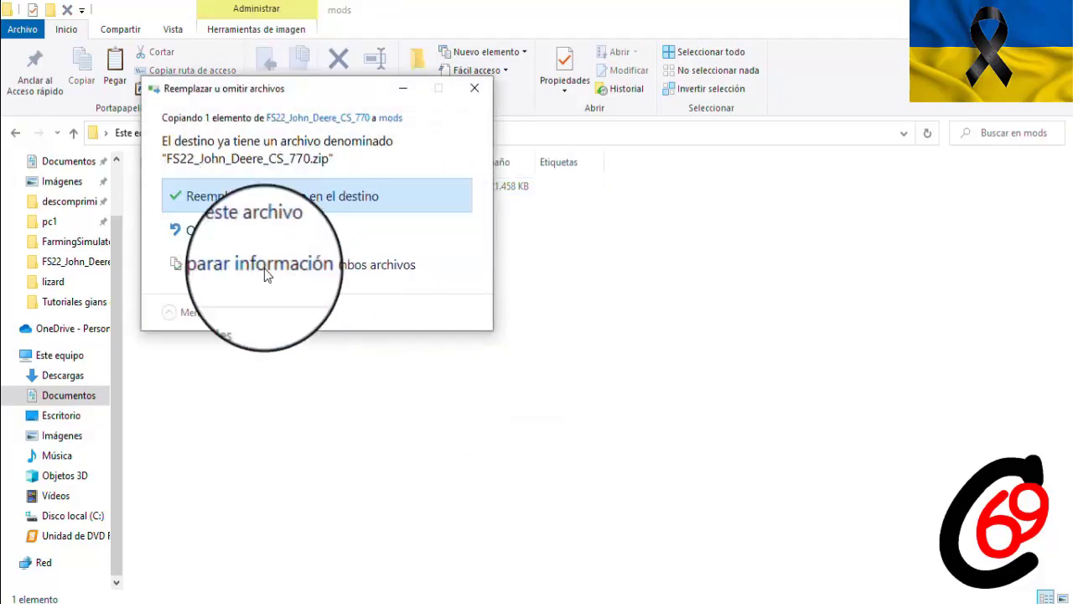
{"action": "left_click", "coordinate": [250, 194]}
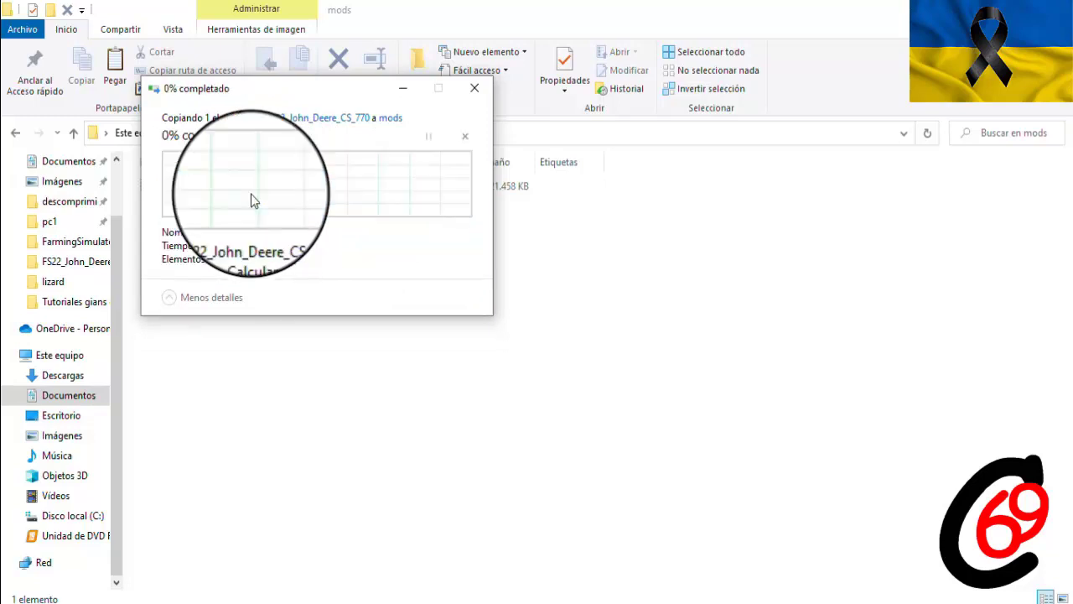
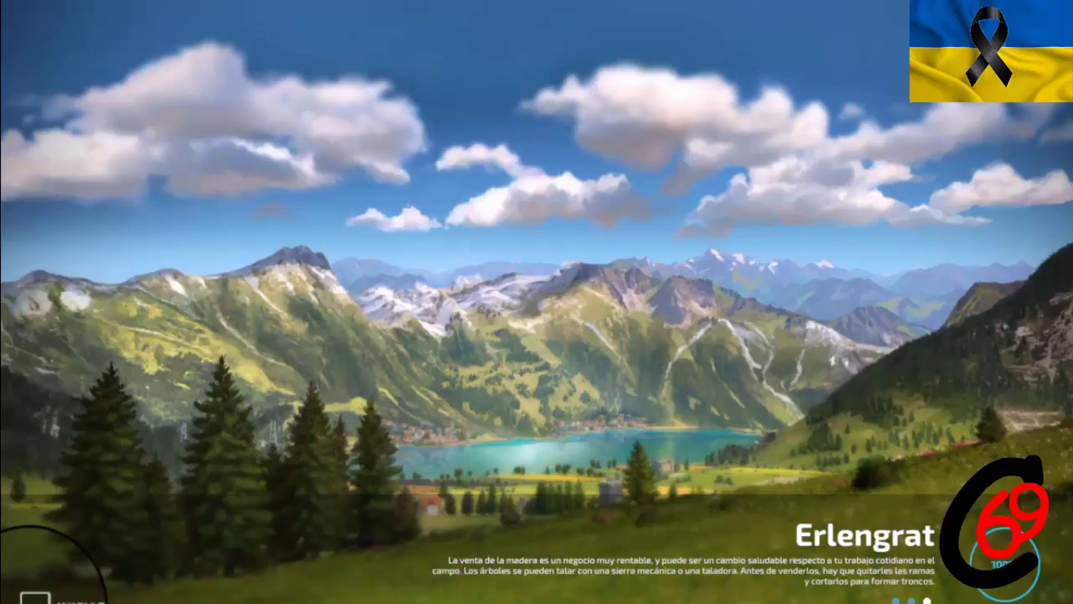
Start the game on the Erlengrat map, dismiss the tour tip and open the CS770 in the shop's cotton technology category
{"action": "left_click", "coordinate": [38, 597]}
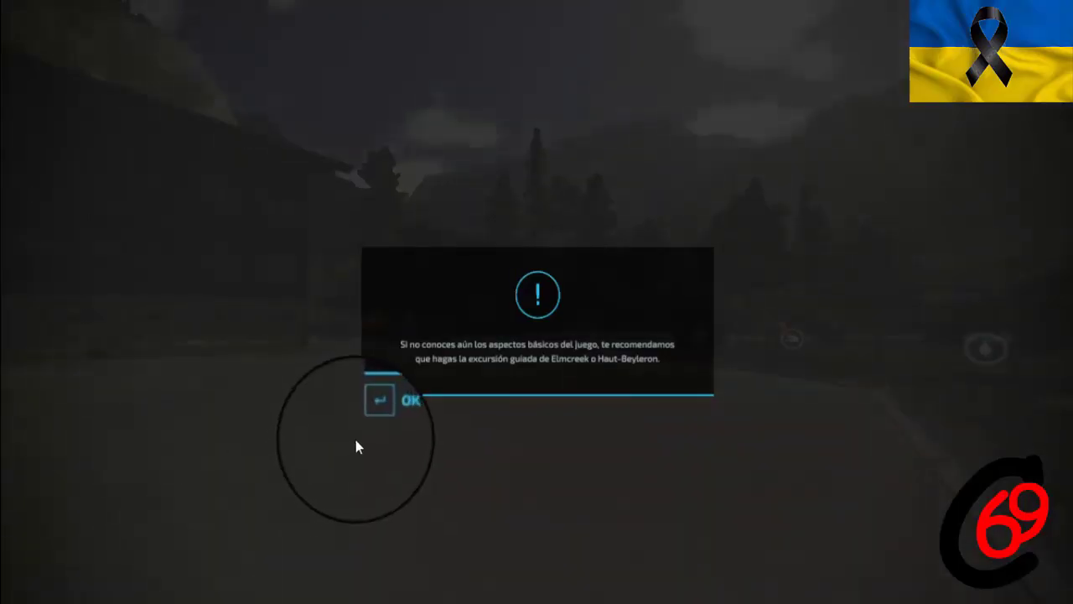
{"action": "left_click", "coordinate": [366, 419]}
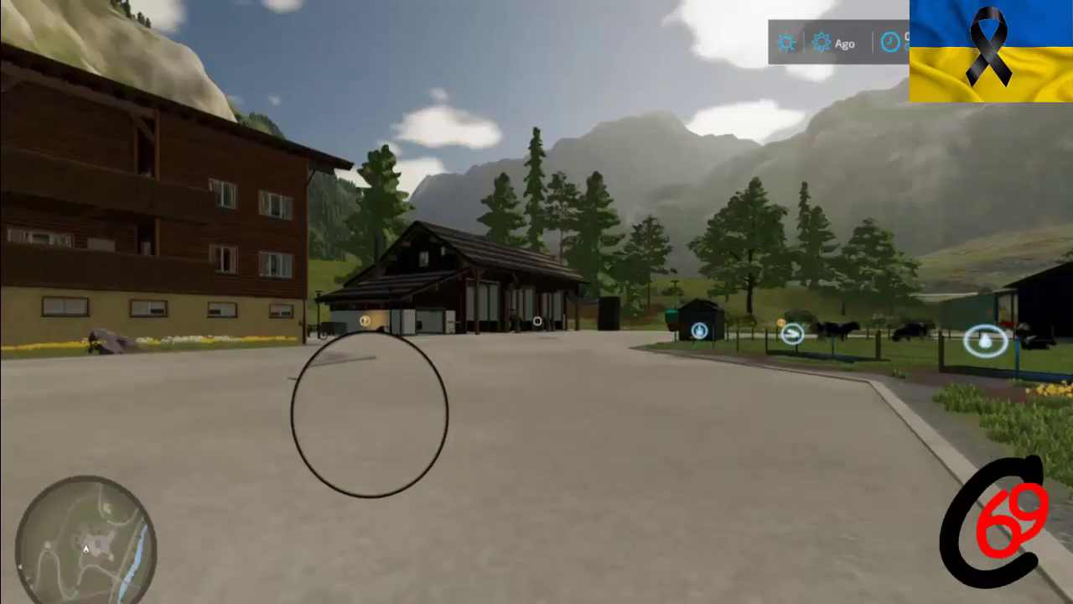
{"action": "key", "text": "p"}
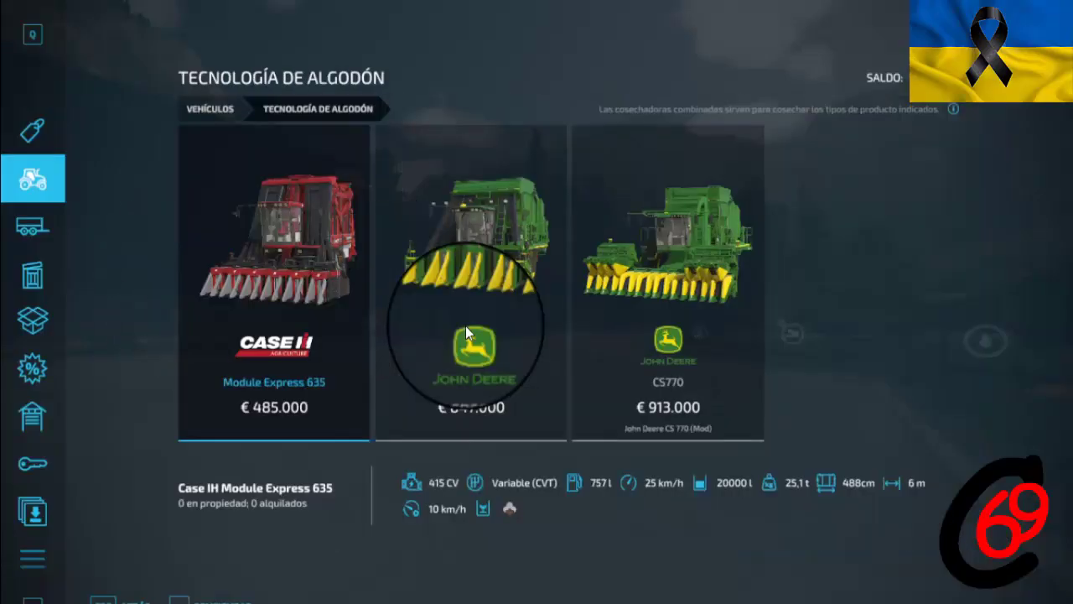
{"action": "left_click", "coordinate": [641, 334]}
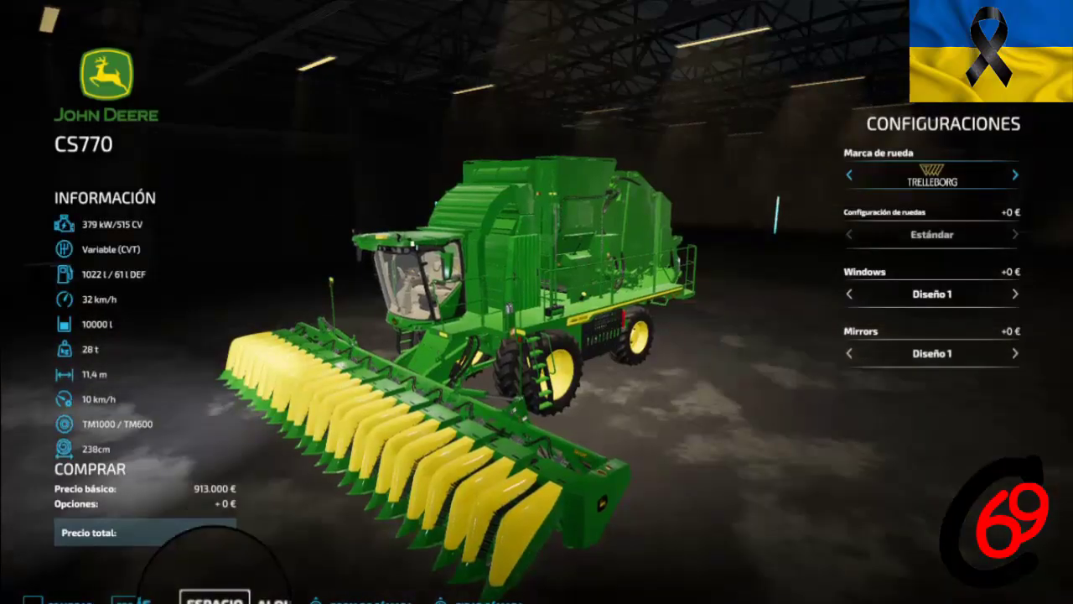
Check the CS770 lease offer without accepting it, and show the console log over the harvester's front view
{"action": "key", "text": "space"}
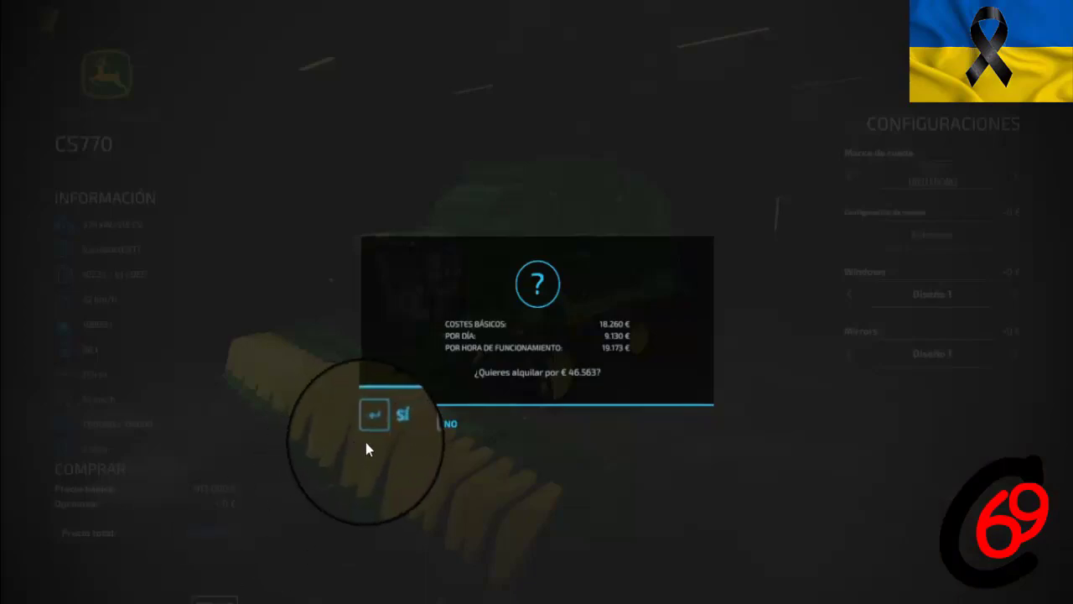
{"action": "left_click", "coordinate": [429, 423]}
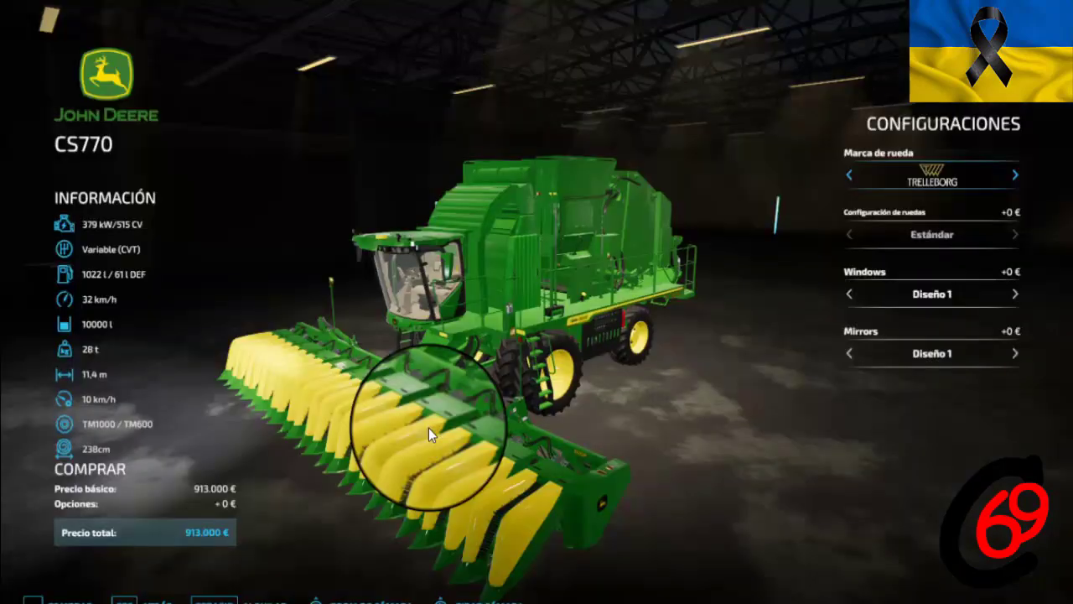
{"action": "right_click_drag", "start_coordinate": [318, 541], "coordinate": [430, 548]}
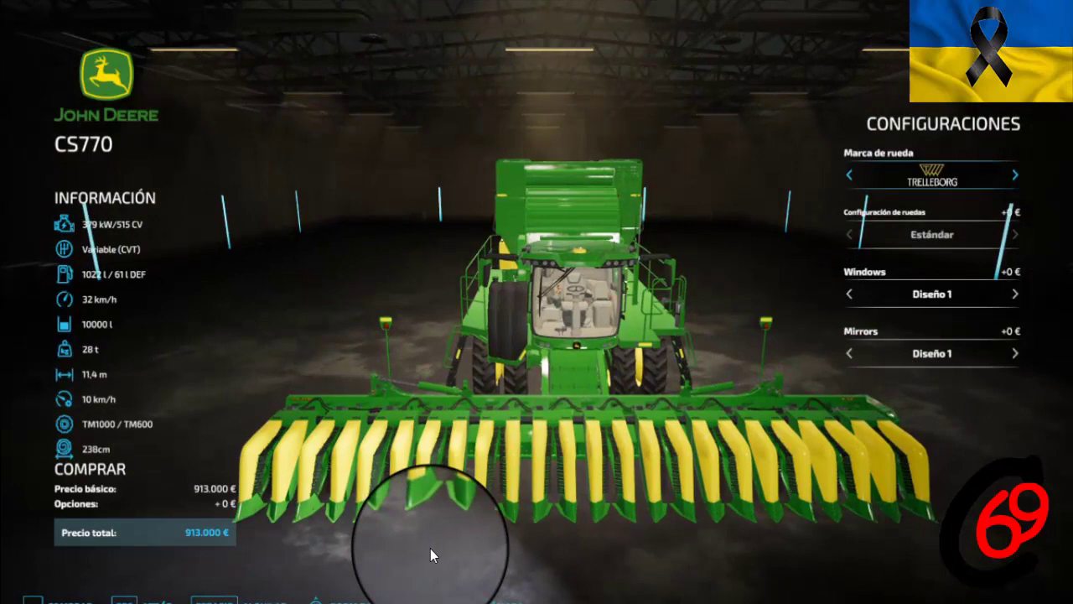
{"action": "key", "text": "grave"}
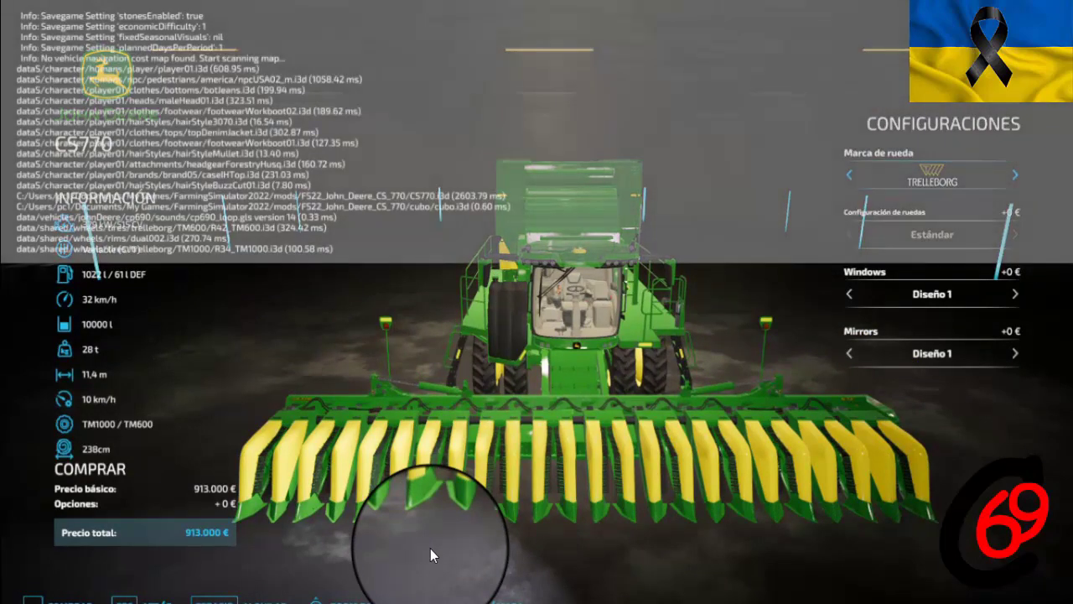
Preview the Windows designs on the CS770 while watching the console log, ending on Diseño 4
{"action": "left_click", "coordinate": [1015, 294]}
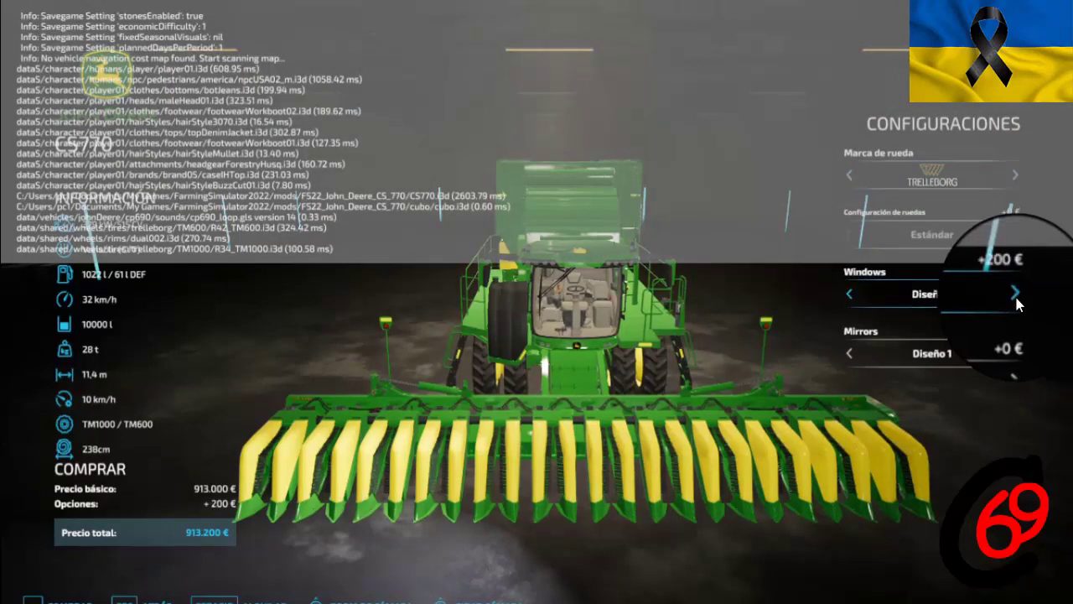
{"action": "left_click", "coordinate": [1015, 293]}
{"action": "left_click", "coordinate": [1015, 295]}
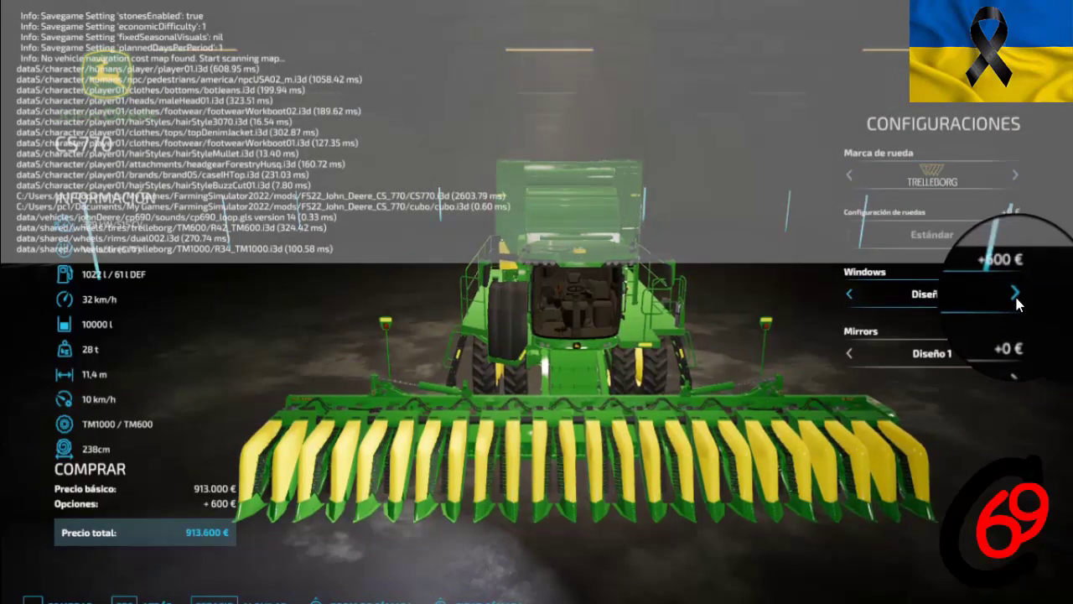
{"action": "left_click", "coordinate": [1015, 293]}
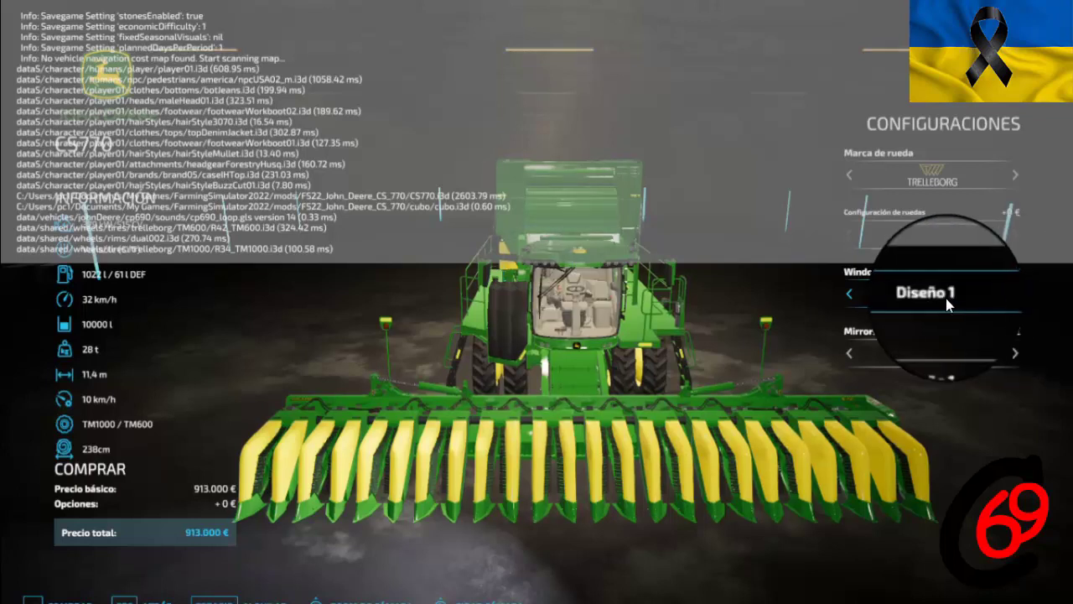
{"action": "left_click", "coordinate": [848, 293]}
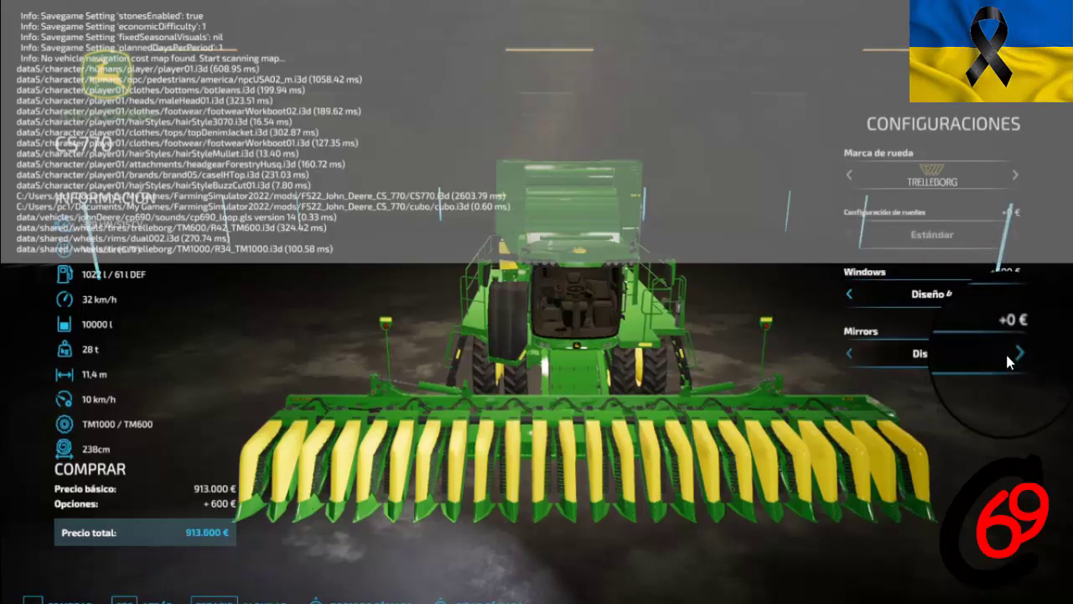
Preview the Mirrors designs on the CS770 and return both Windows and Mirrors to Diseño 1
{"action": "left_click", "coordinate": [1005, 351]}
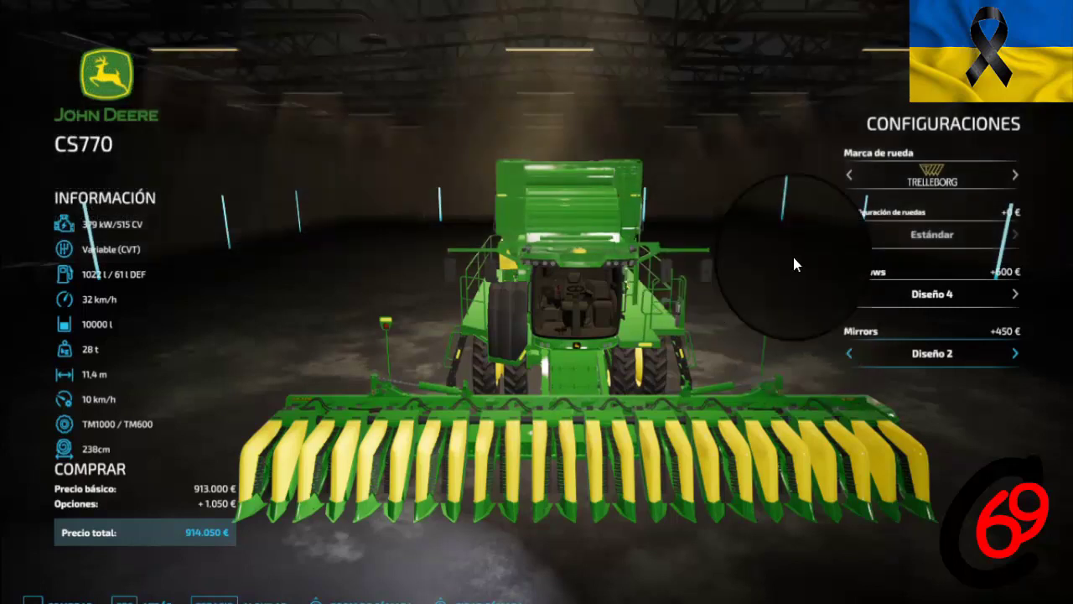
{"action": "left_click", "coordinate": [1003, 291]}
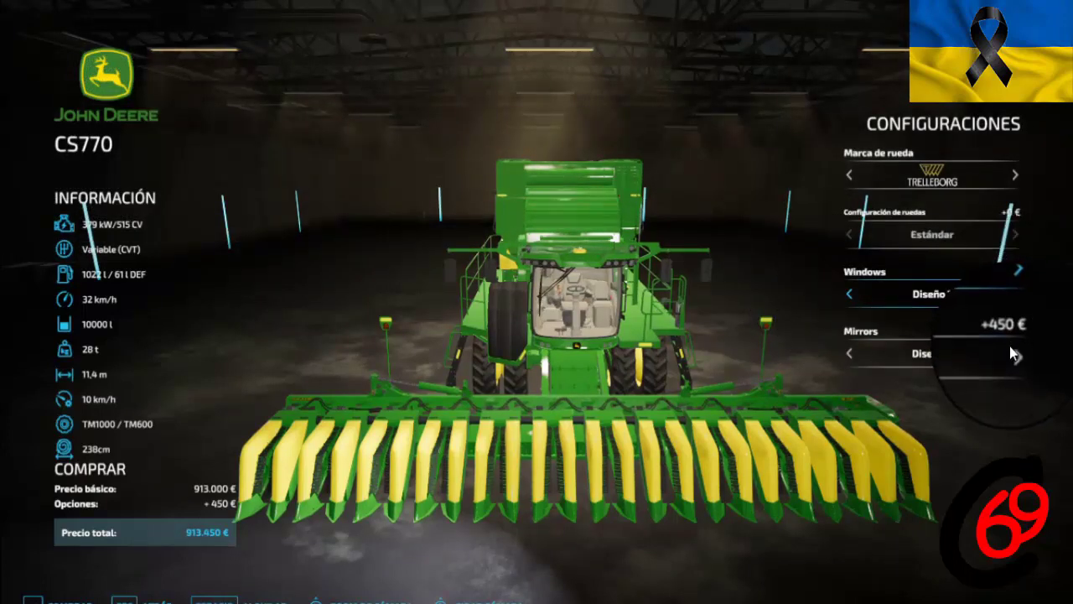
{"action": "left_click", "coordinate": [1009, 348]}
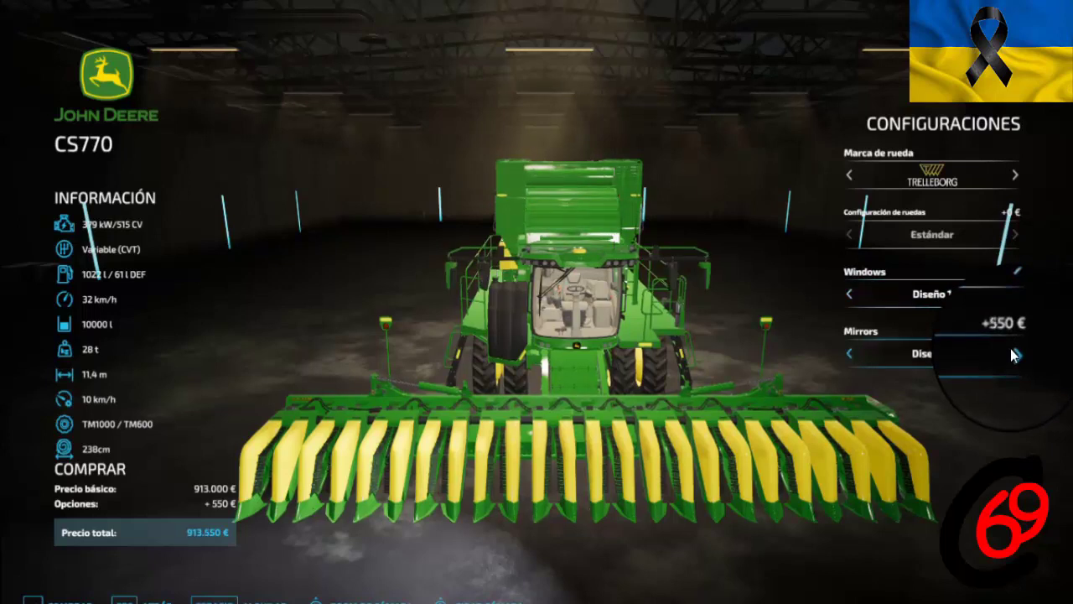
{"action": "left_click", "coordinate": [1011, 350]}
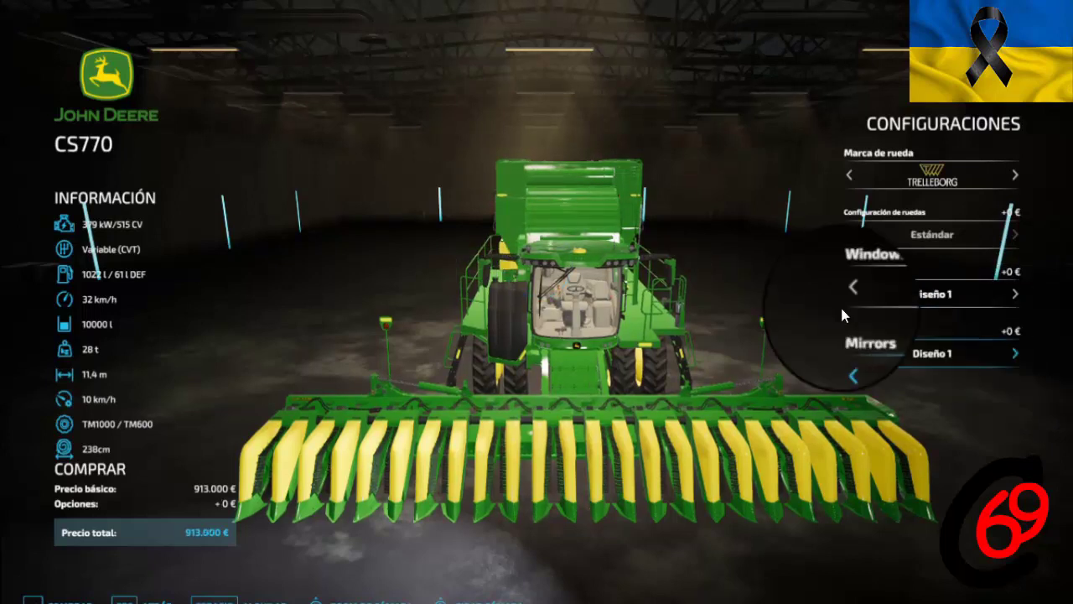